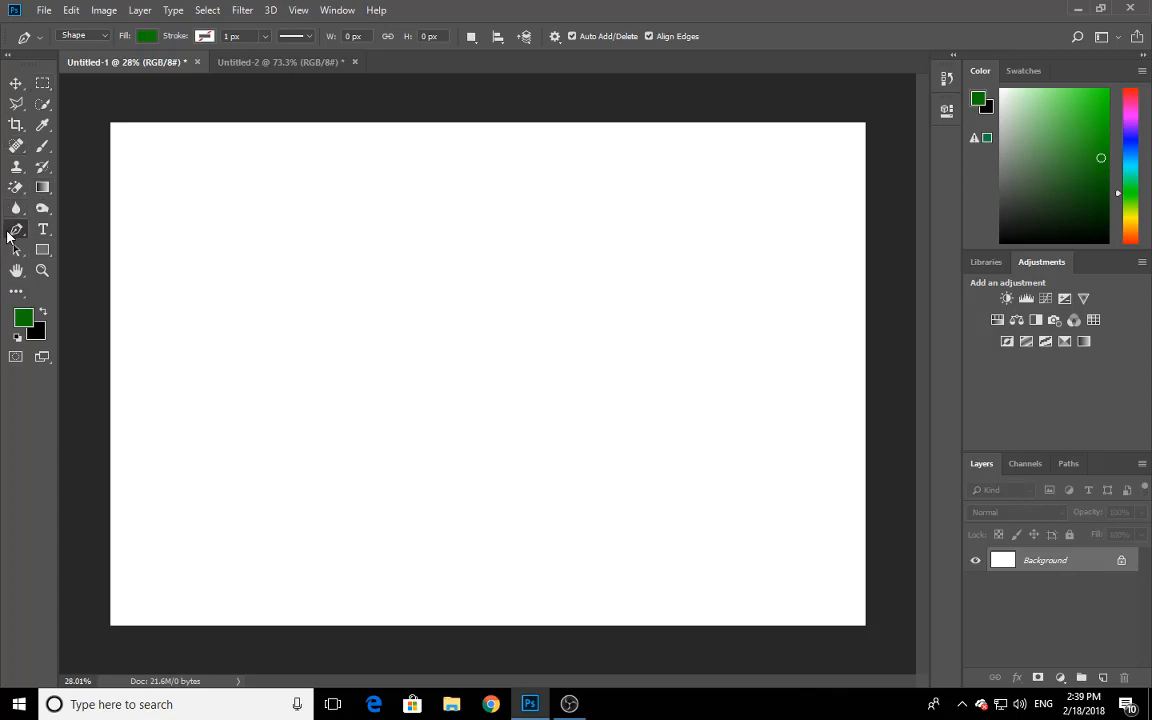
# - Add a new layer and draw a closed green triangle about 1078 by 938 px on it with the Pen tool in Shape mode
pyautogui.rightClick(14, 232)
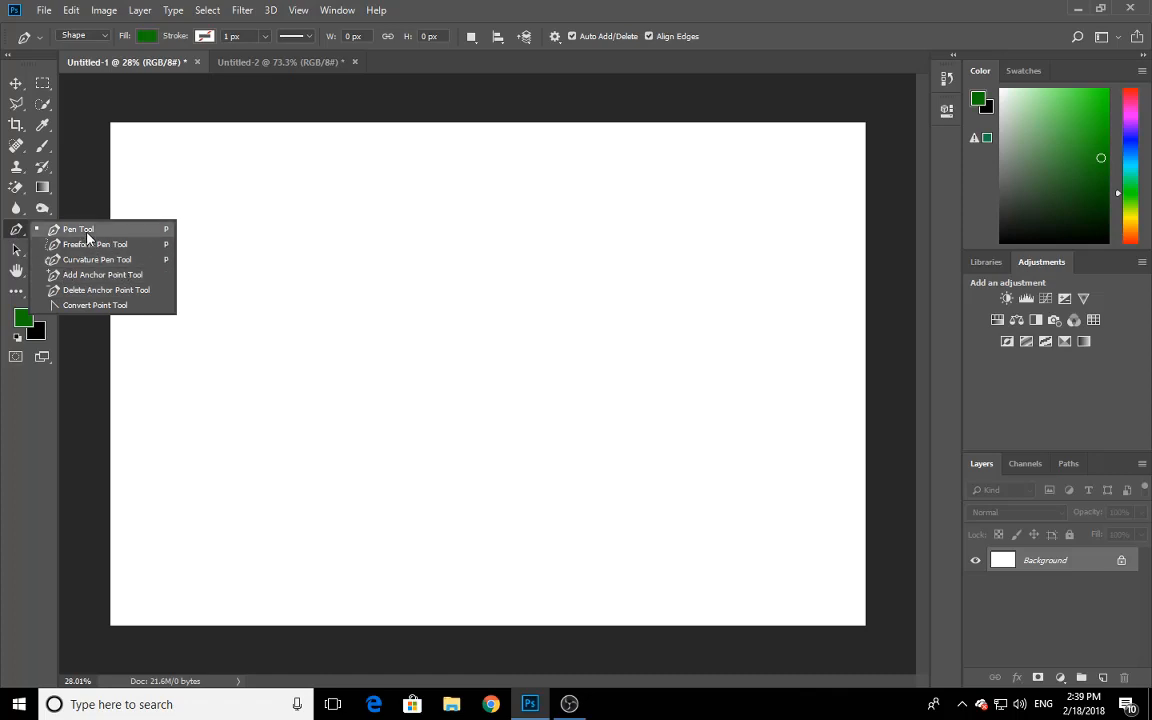
pyautogui.click(76, 236)
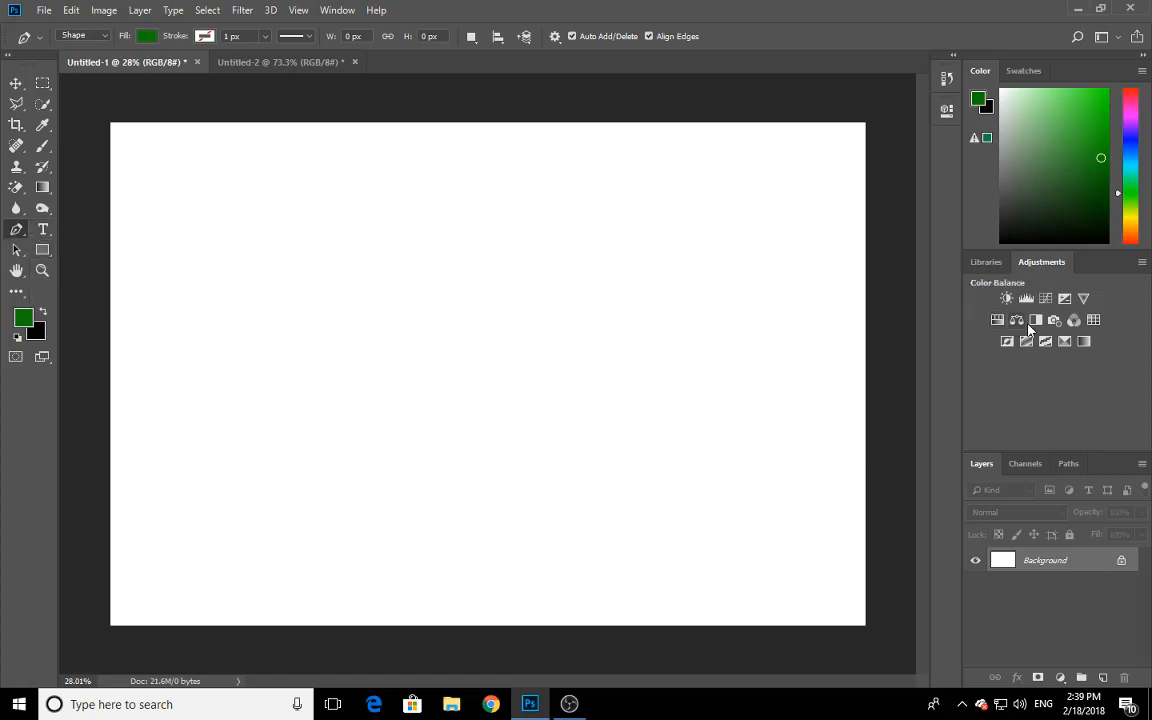
pyautogui.click(1103, 678)
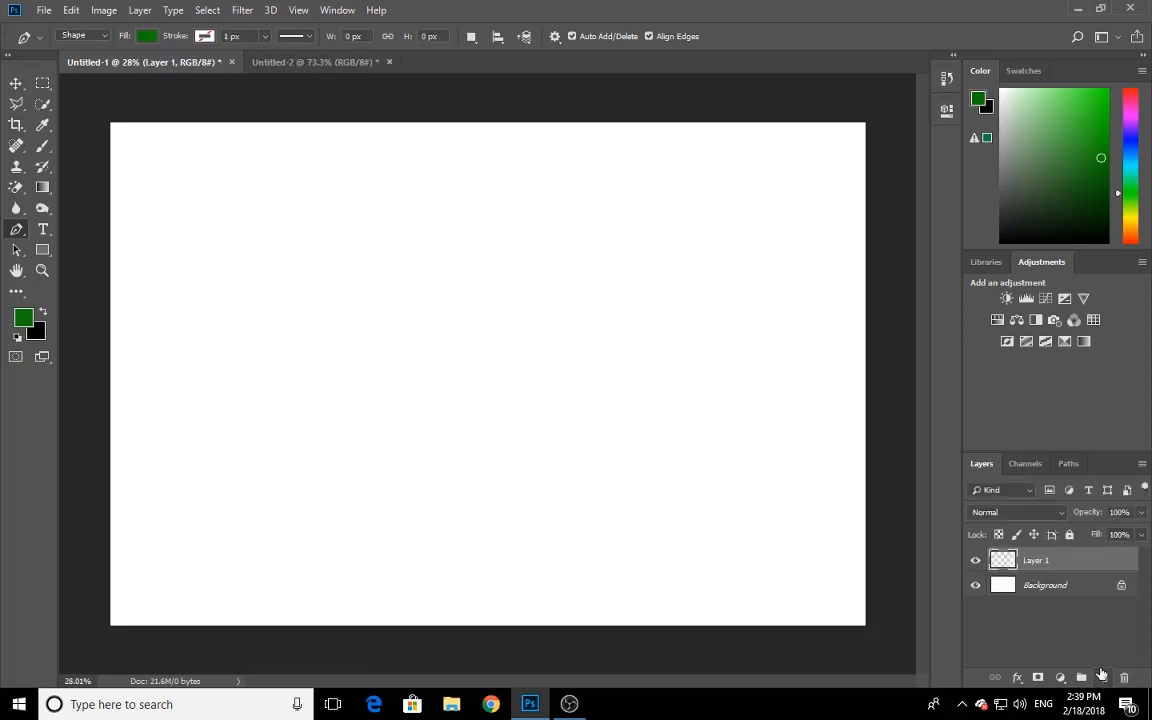
pyautogui.rightClick(16, 229)
pyautogui.click(68, 226)
pyautogui.click(345, 260)
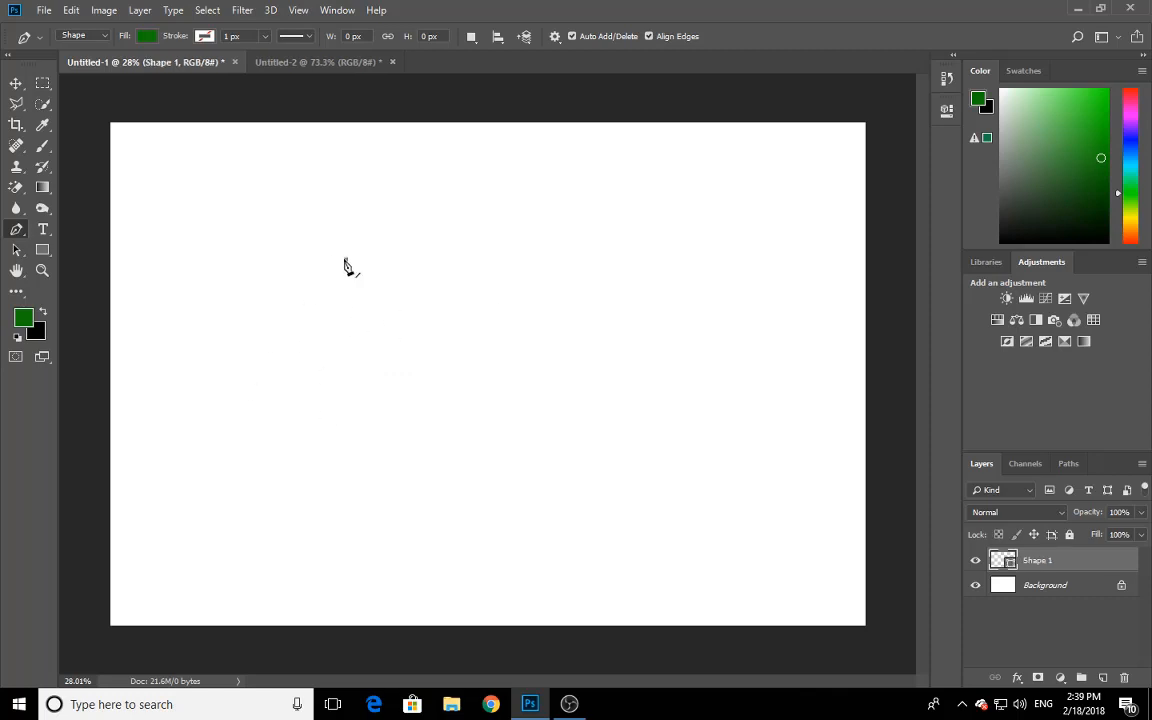
pyautogui.click(588, 331)
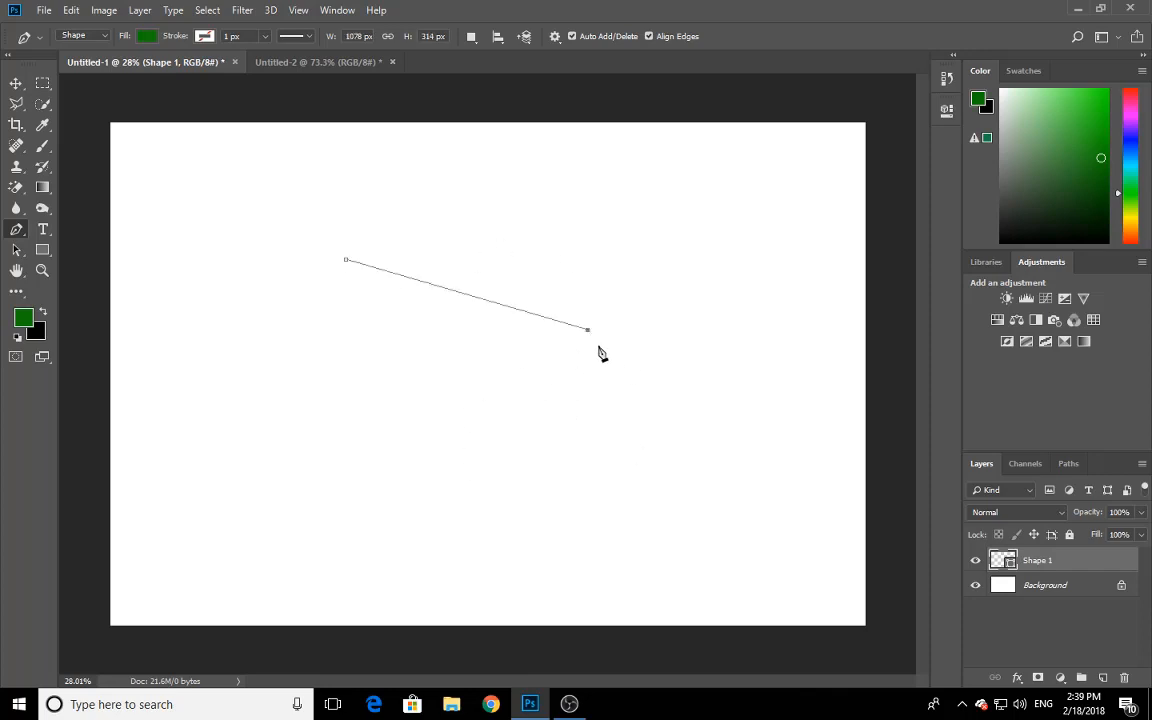
pyautogui.click(451, 468)
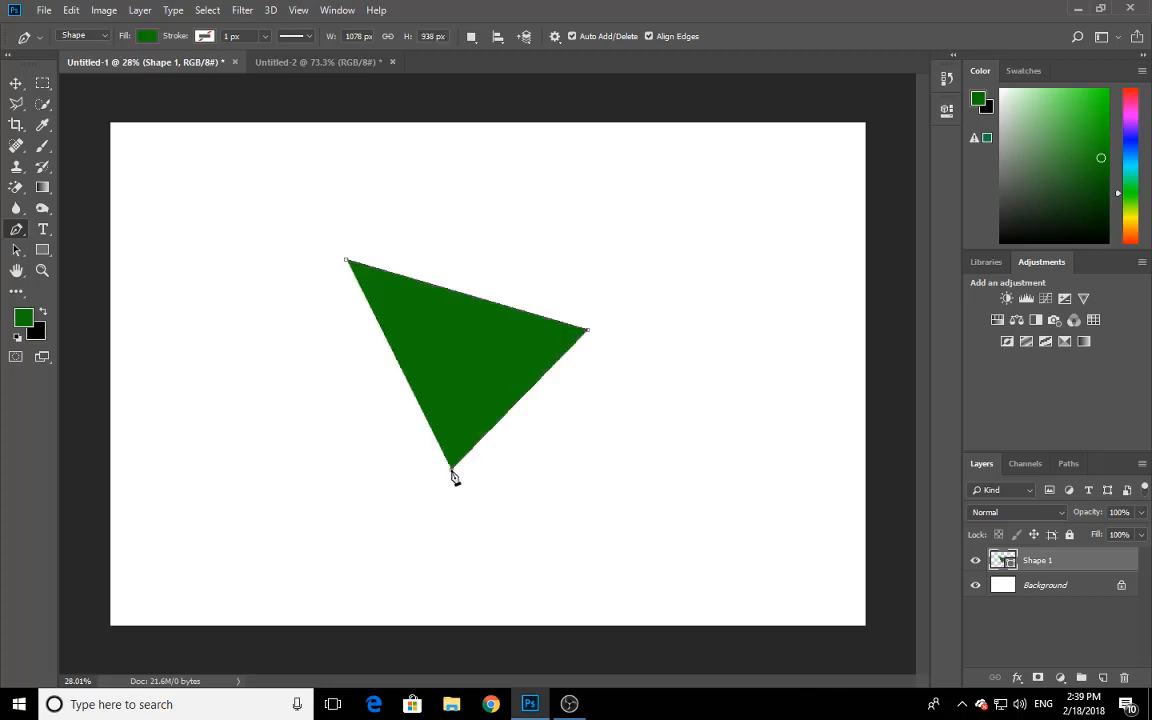
pyautogui.click(346, 262)
# - Delete the green triangle's layer and add a new empty layer above the background
pyautogui.click(17, 85)
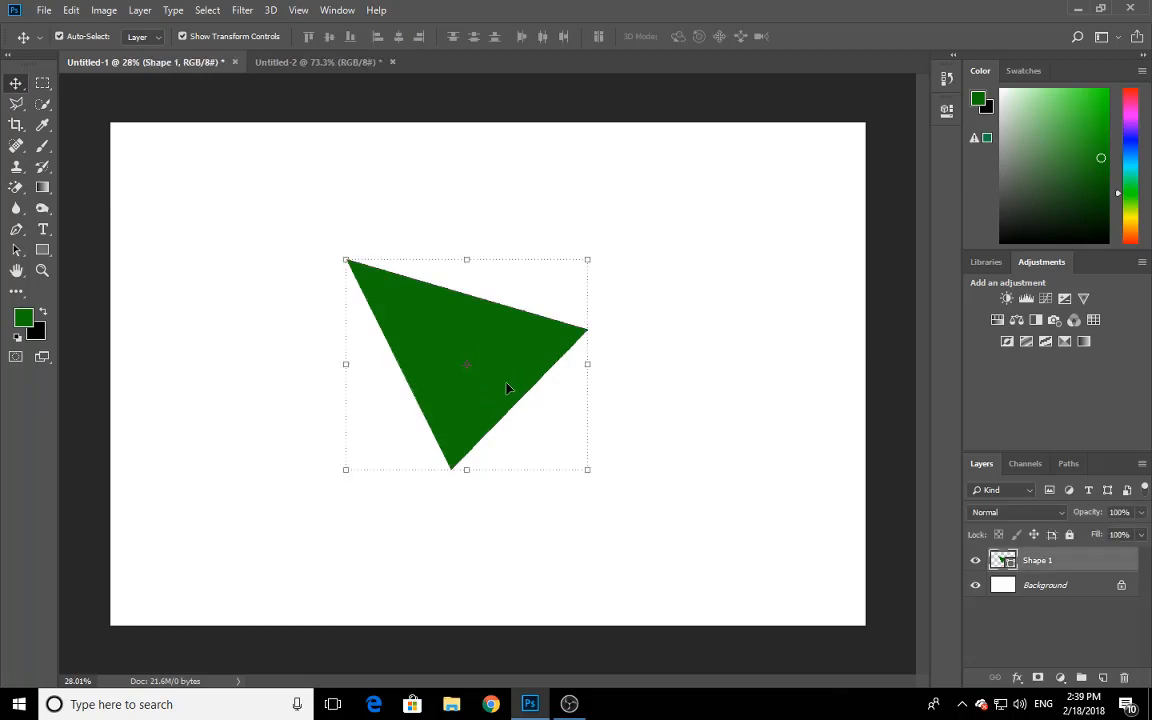
pyautogui.press('Delete')
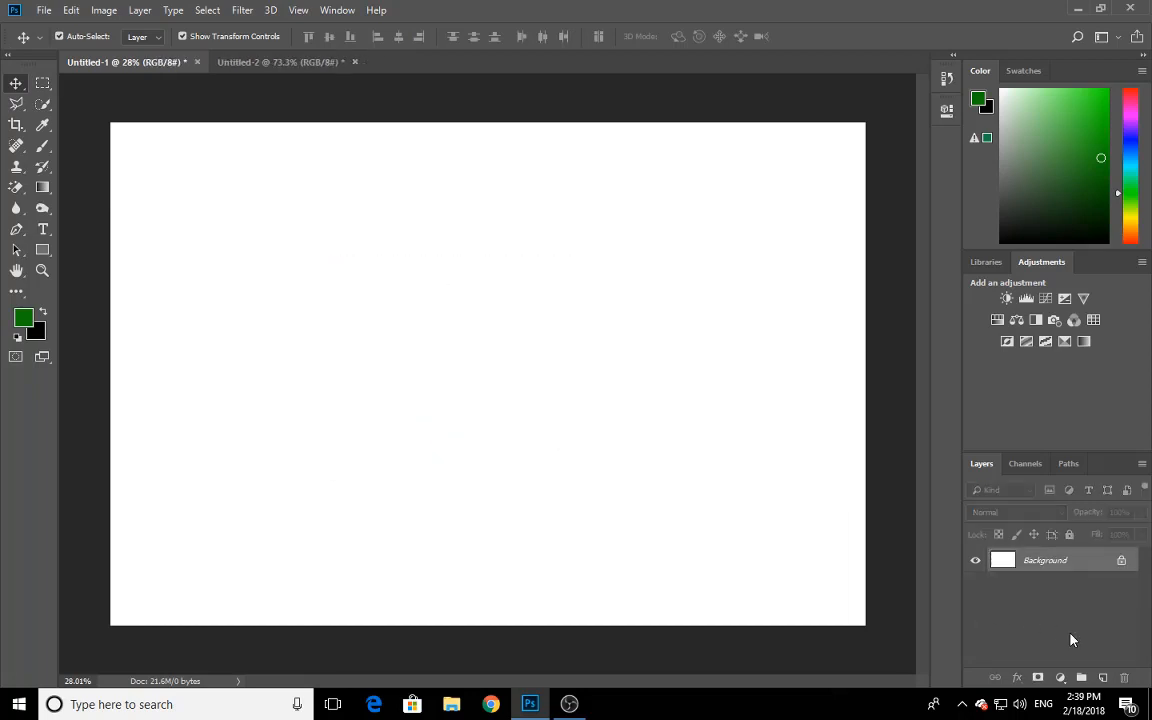
pyautogui.click(1103, 678)
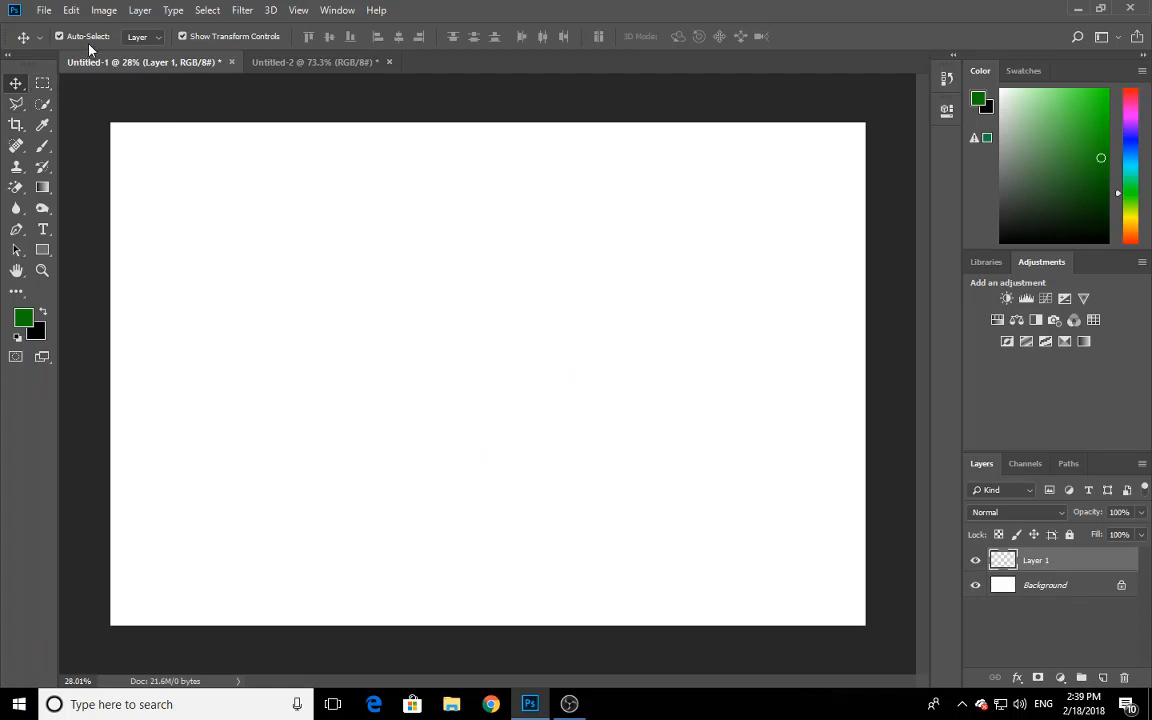
# - Draw a closed green triangle about 896 by 624 px with the Pen tool in Shape mode
pyautogui.click(17, 229)
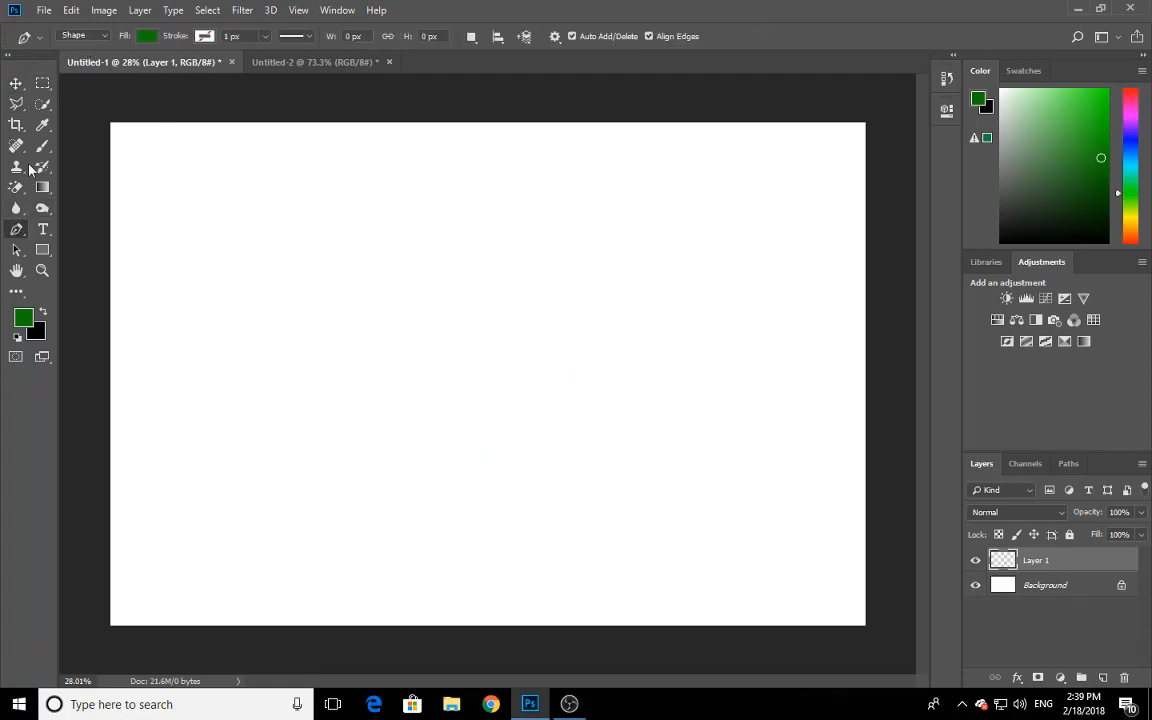
pyautogui.click(103, 37)
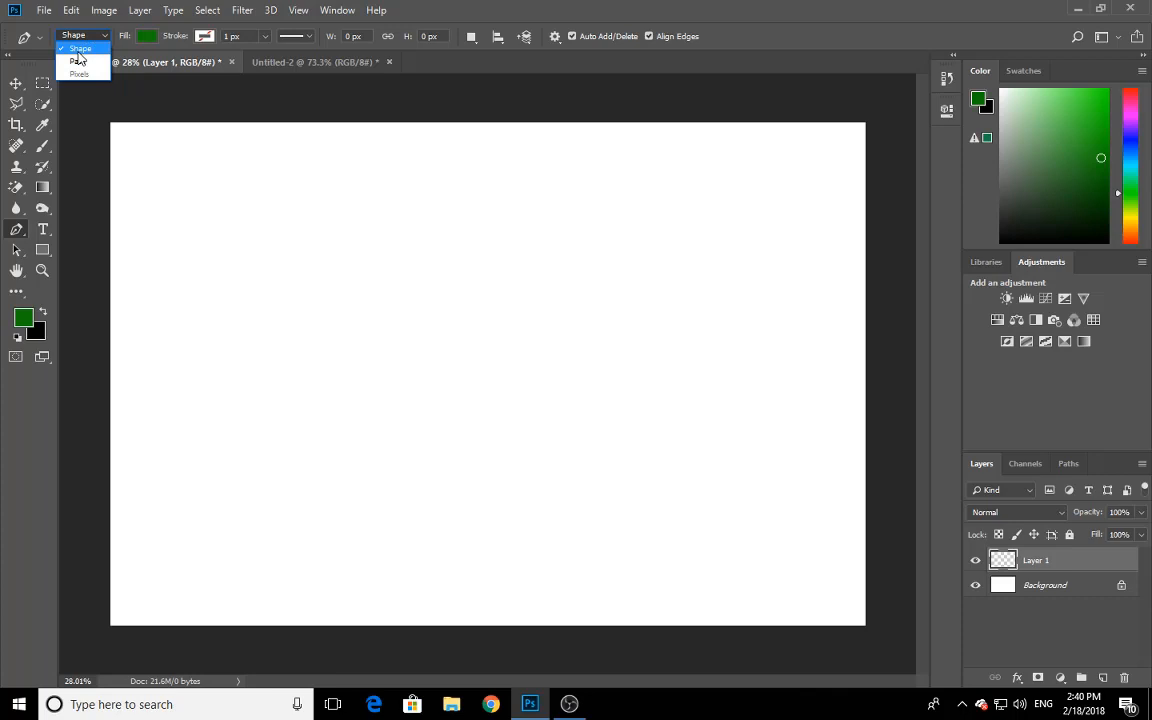
pyautogui.click(78, 52)
pyautogui.click(309, 307)
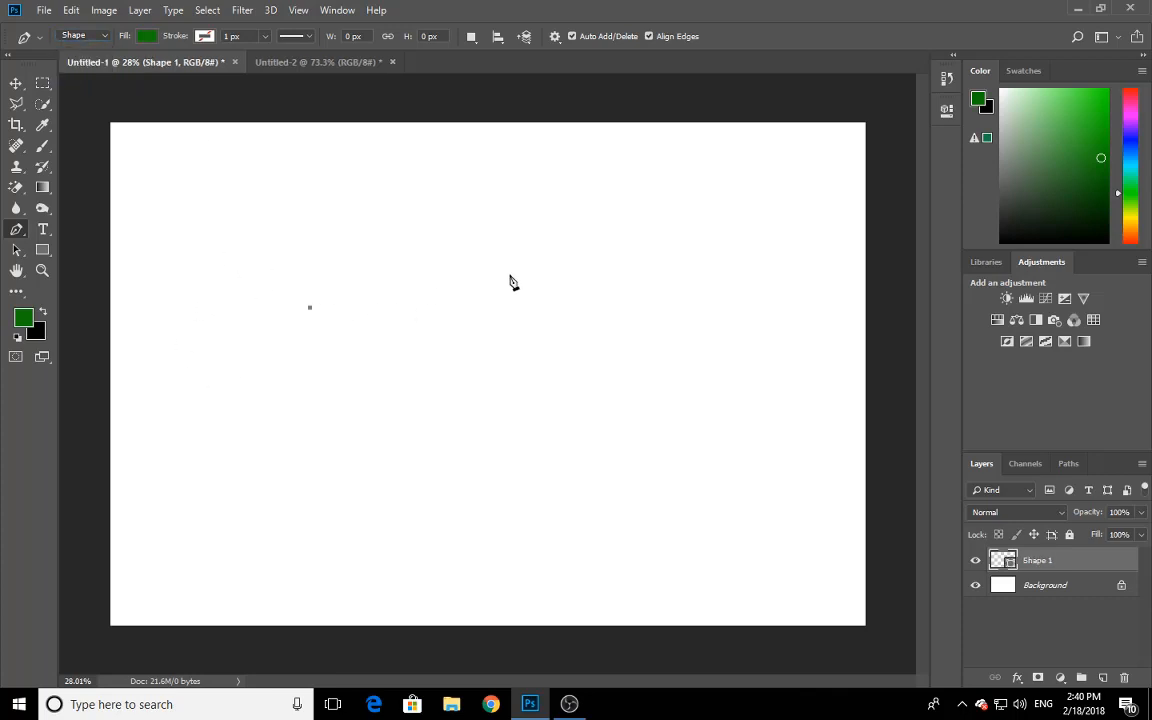
pyautogui.click(509, 276)
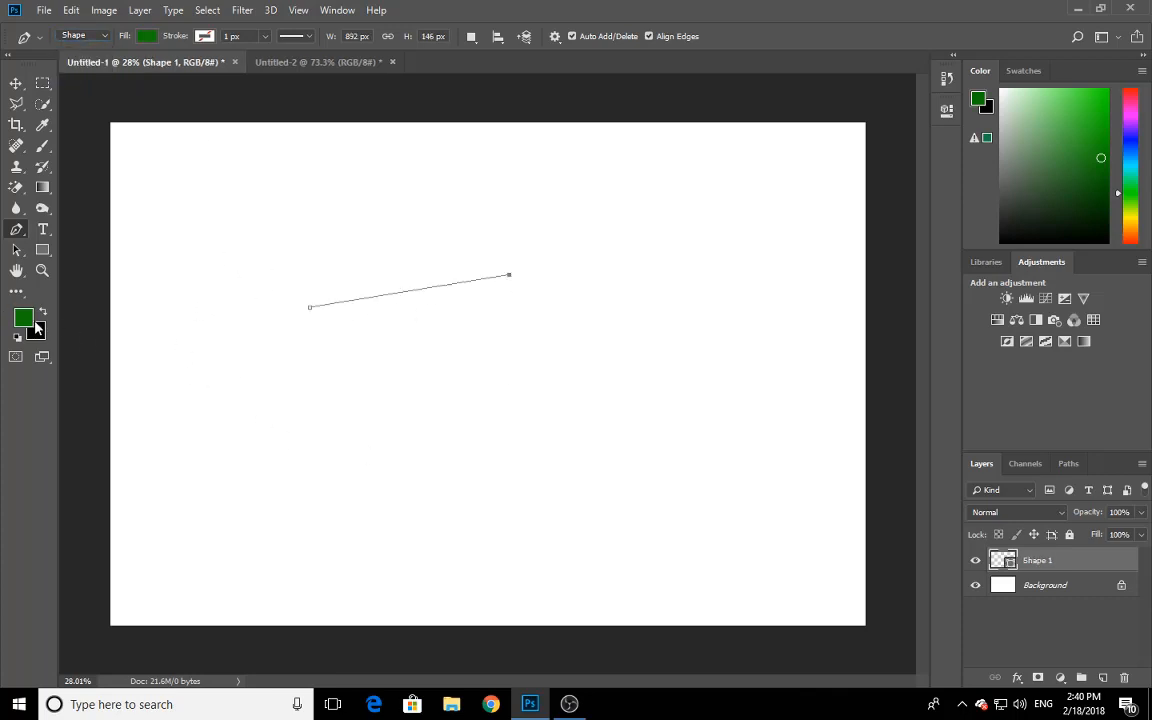
pyautogui.click(510, 413)
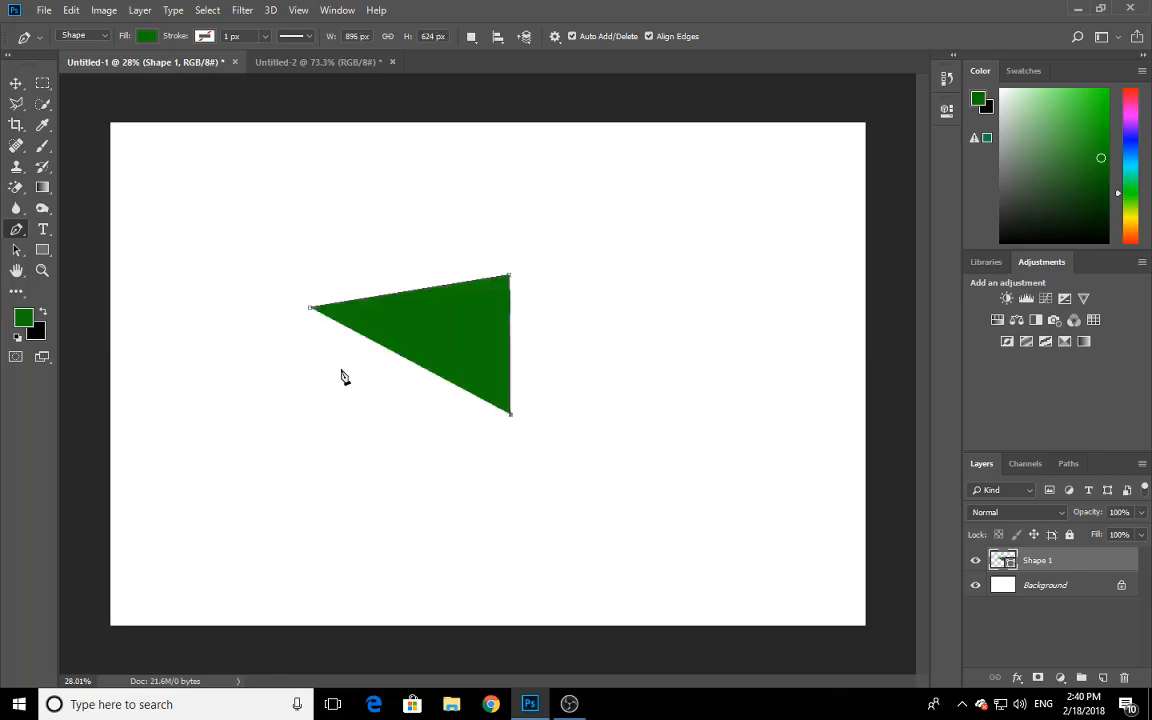
pyautogui.click(310, 308)
# - Undo the green triangle drawn with the Pen tool, back to the empty layer
pyautogui.hotkey('ctrl', 'alt', 'z')
pyautogui.hotkey('ctrl', 'alt', 'z')
pyautogui.hotkey('ctrl', 'alt', 'z')
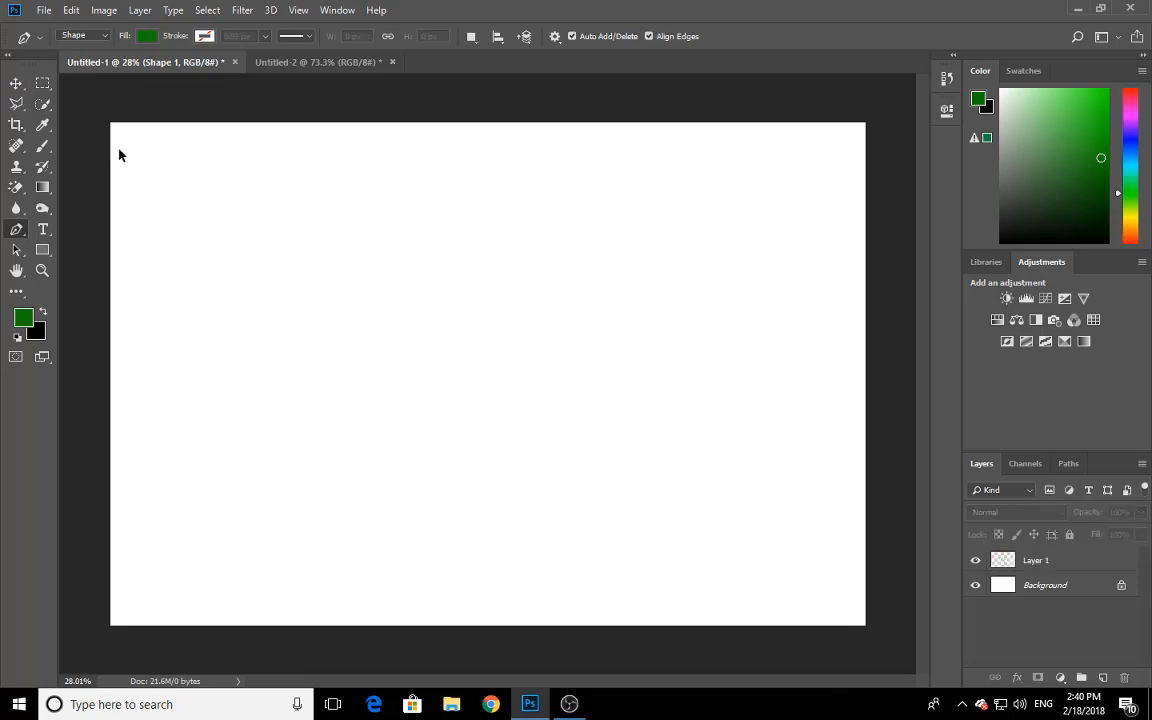
# - Switch the Pen tool to Path mode and draw a closed three-point triangular path in the middle of the canvas
pyautogui.click(88, 58)
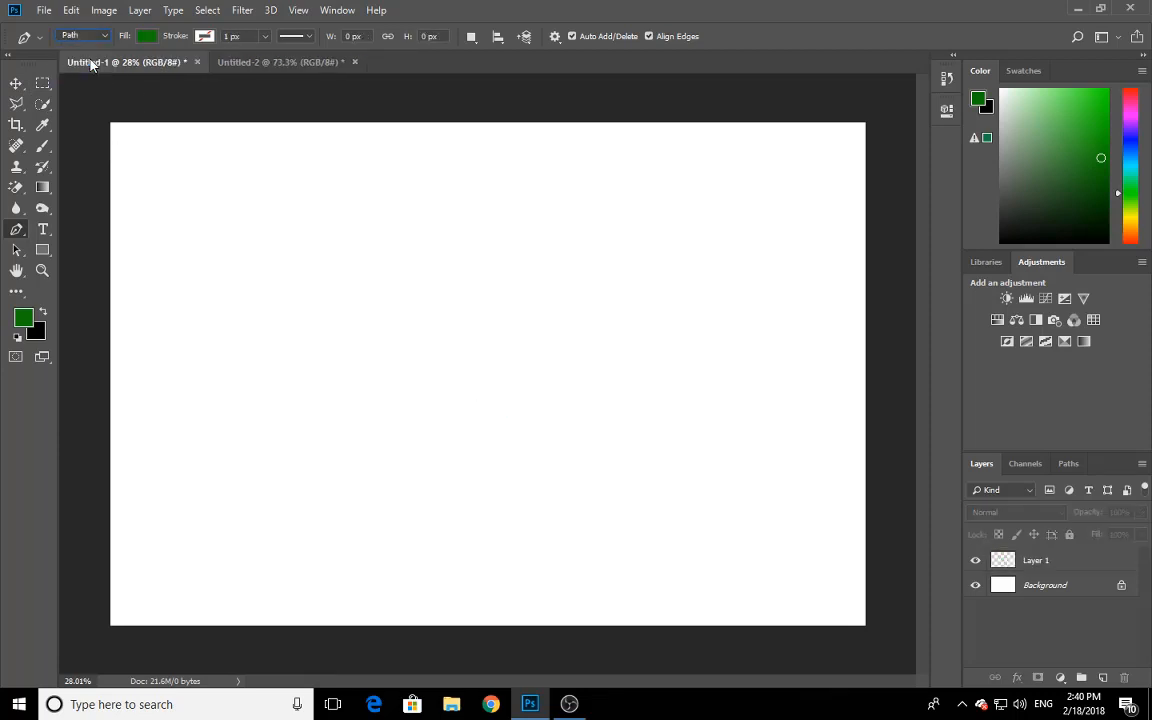
pyautogui.click(374, 284)
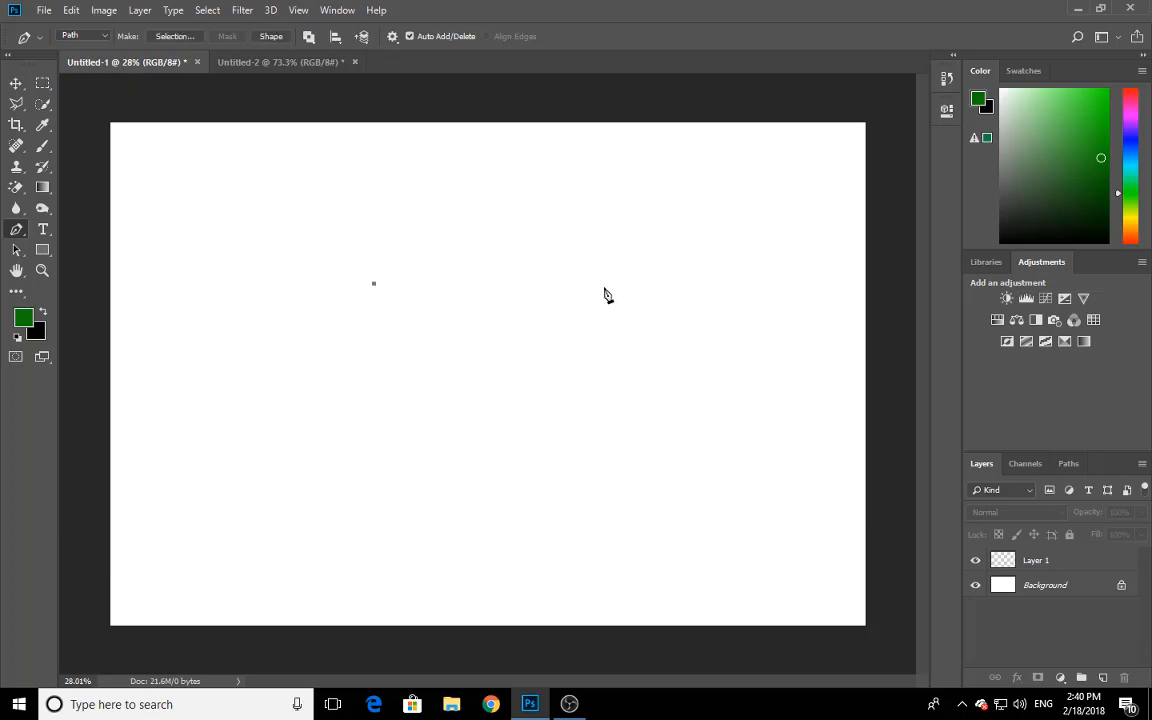
pyautogui.click(604, 287)
pyautogui.click(567, 430)
pyautogui.click(374, 285)
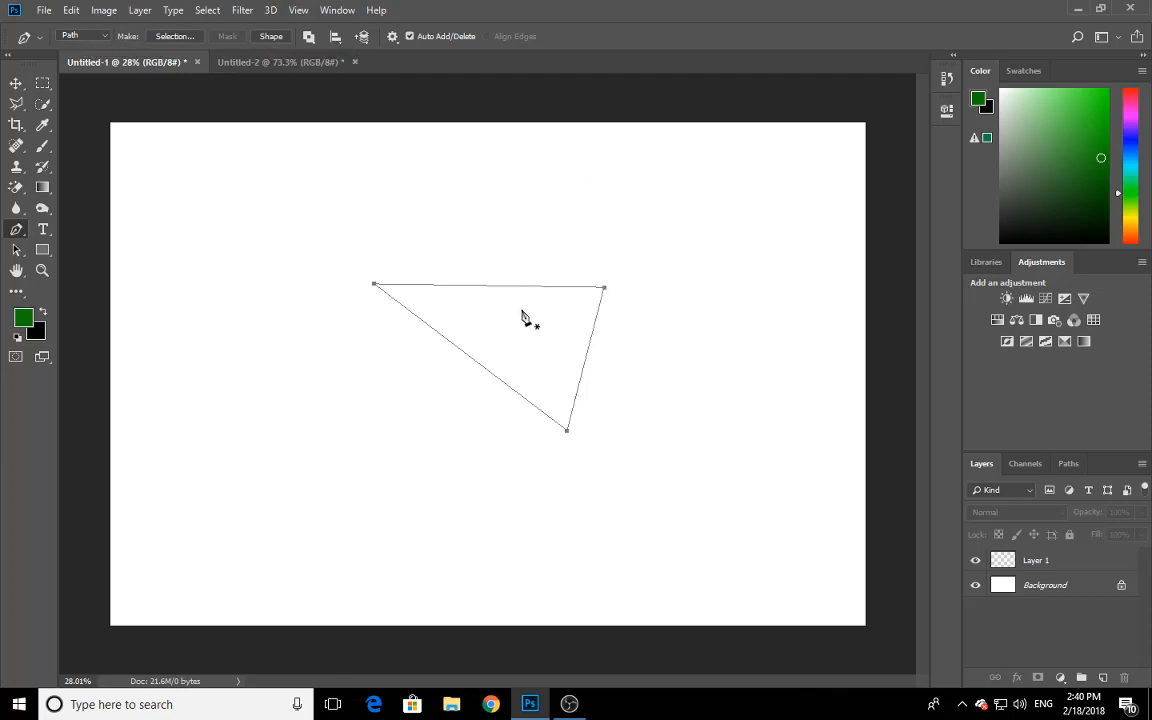
# - Undo all anchor points of the triangular path until the canvas is empty
pyautogui.hotkey('ctrl', 'z')
pyautogui.hotkey('ctrl', 'alt', 'z')
pyautogui.hotkey('ctrl', 'alt', 'z')
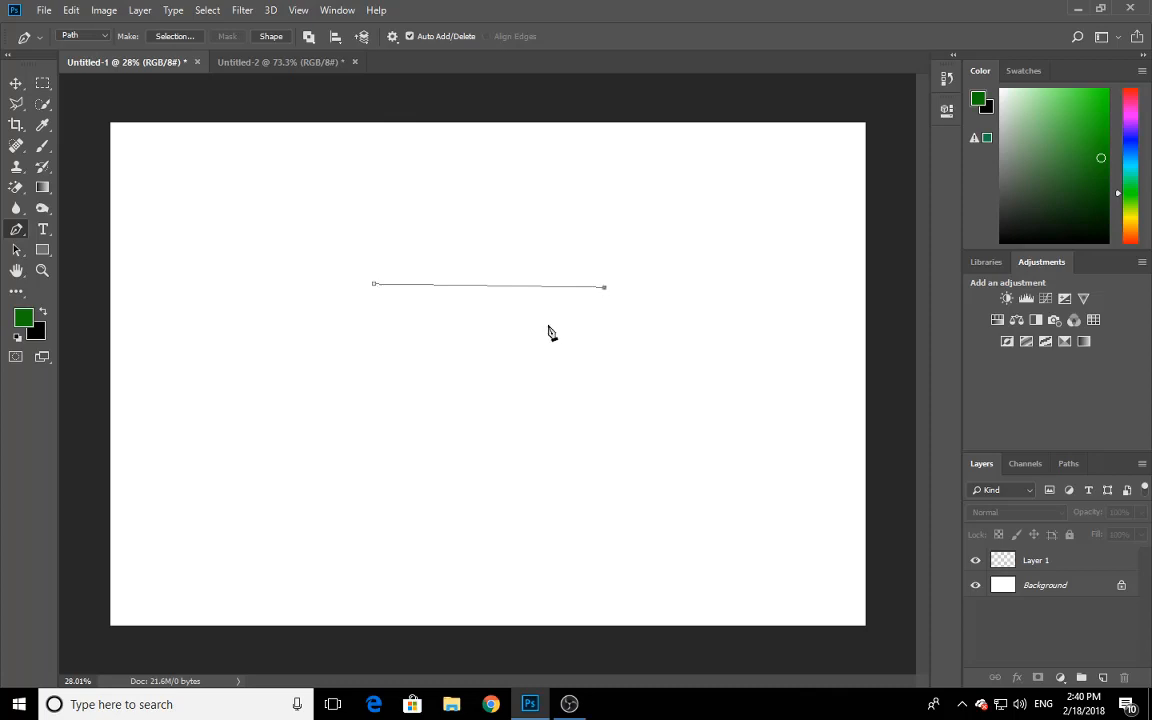
pyautogui.hotkey('ctrl', 'alt', 'z')
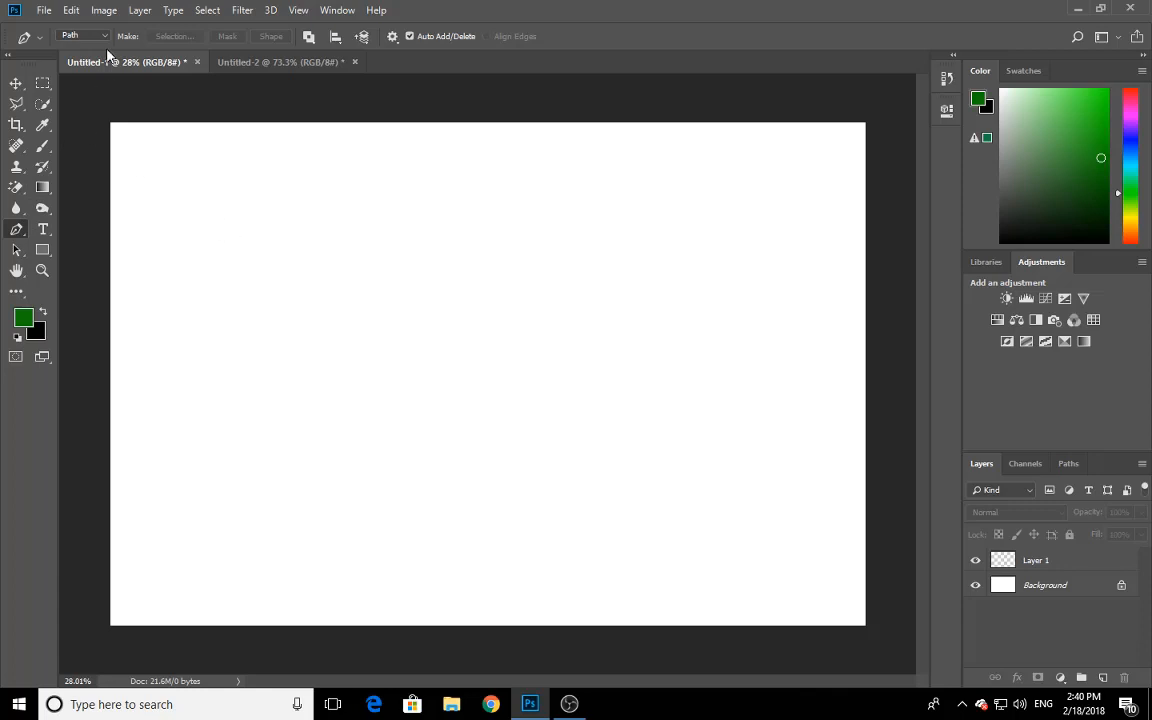
# - Switch the Pen tool back to Shape mode and draw a closed downward-pointing green triangle about 1021 by 664 px at the canvas center
pyautogui.click(76, 38)
pyautogui.click(361, 290)
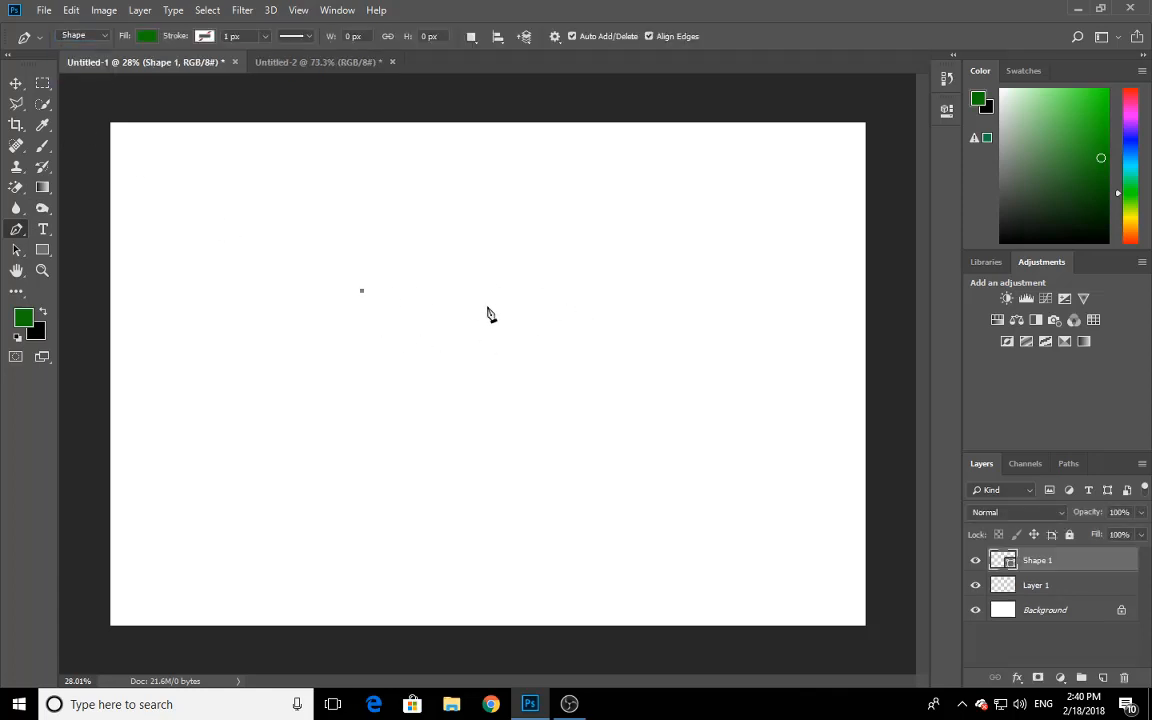
pyautogui.click(591, 291)
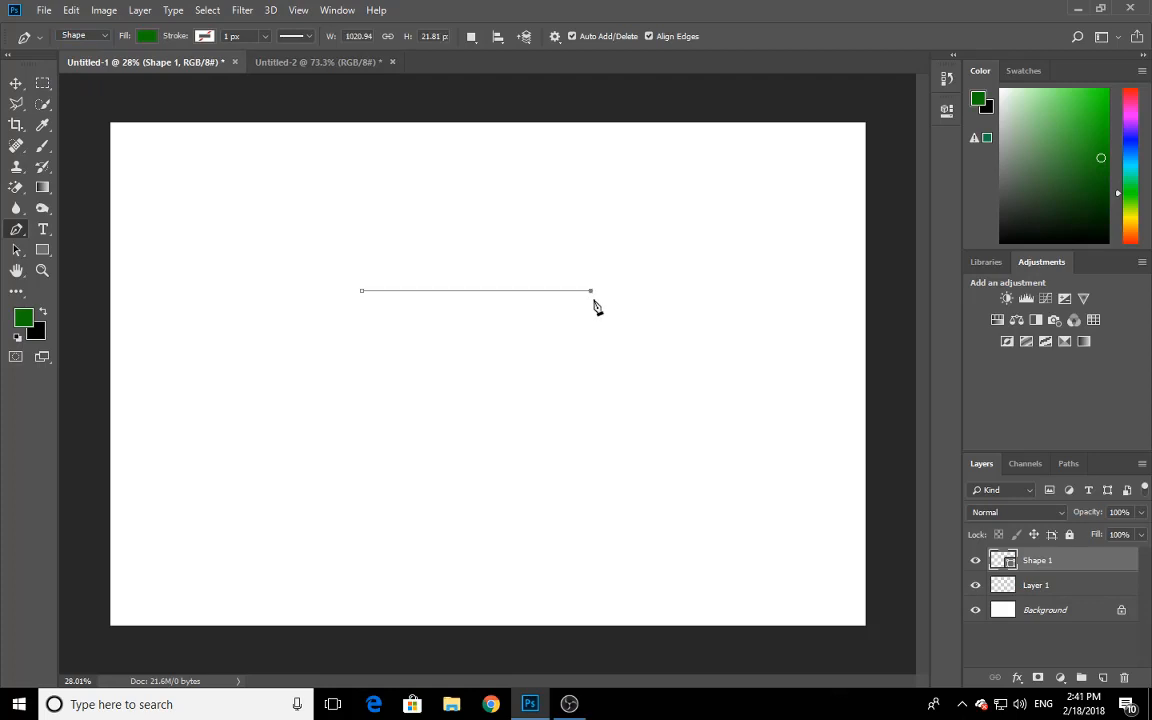
pyautogui.click(463, 439)
pyautogui.click(363, 292)
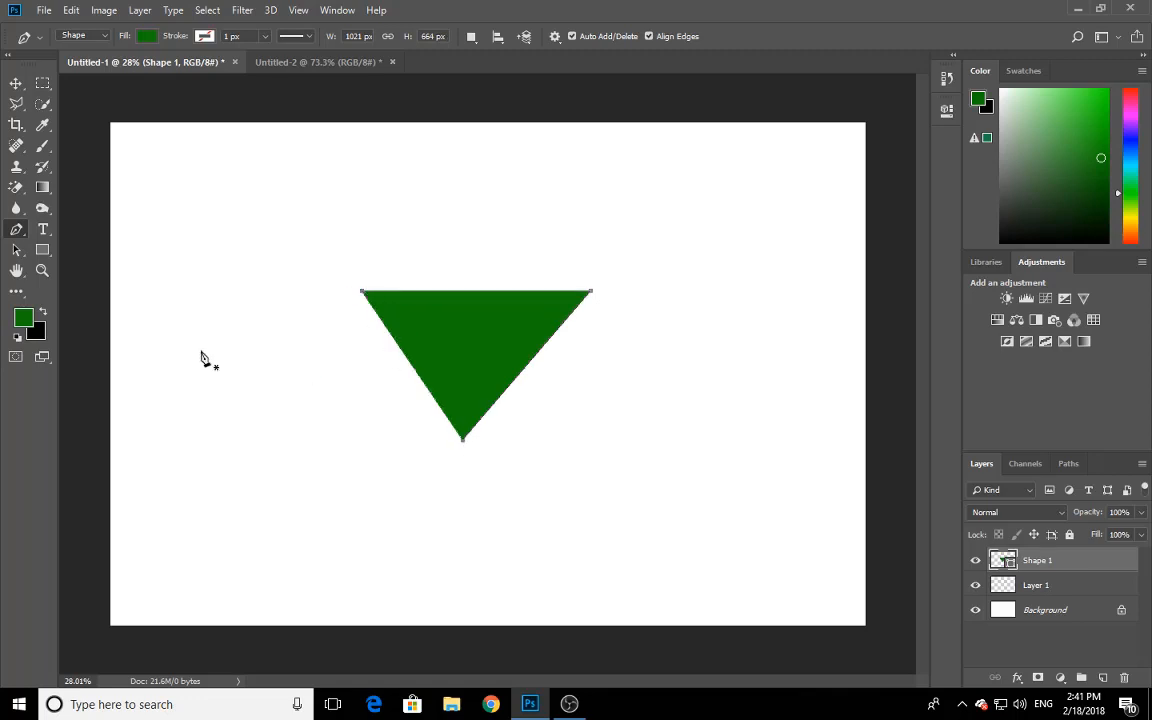
pyautogui.click(16, 84)
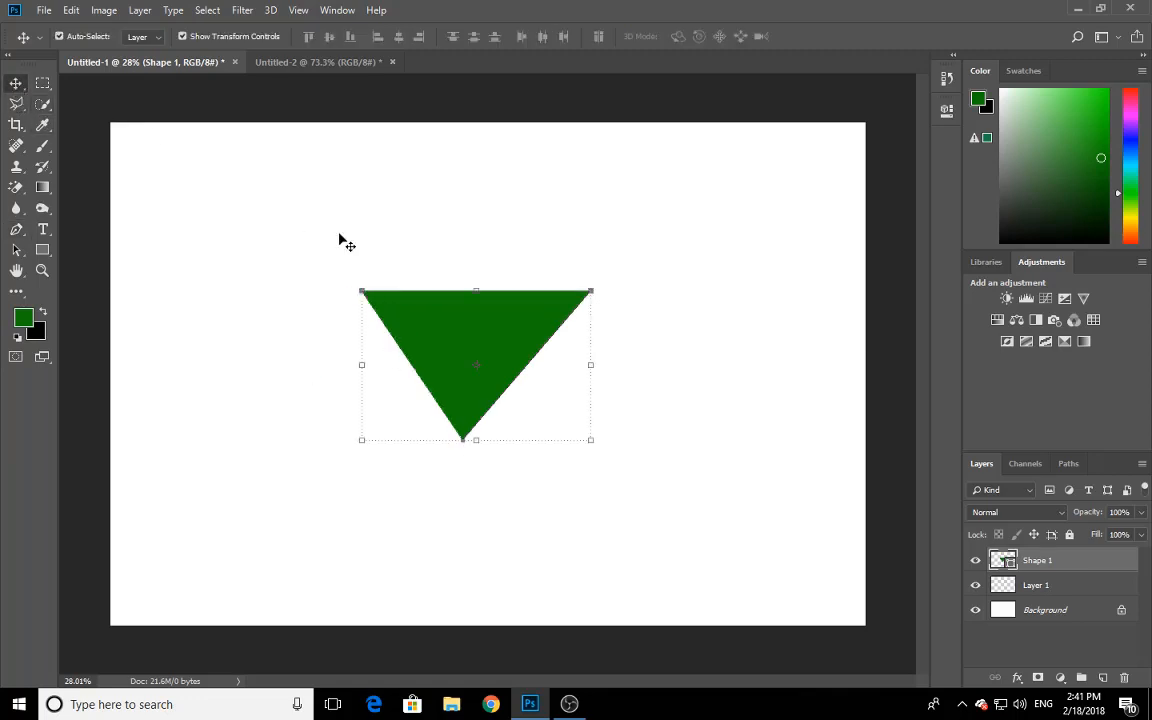
# - Try blue and yellow fills on the triangle and set its fill color to orange-red
pyautogui.click(20, 228)
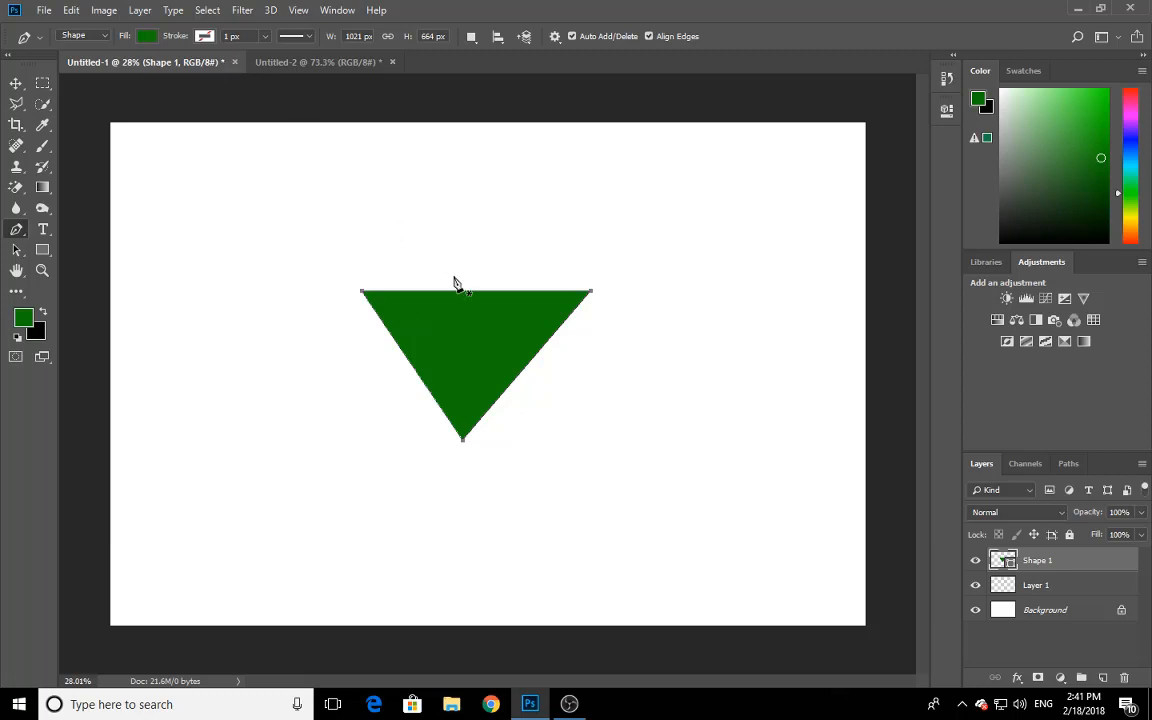
pyautogui.click(148, 36)
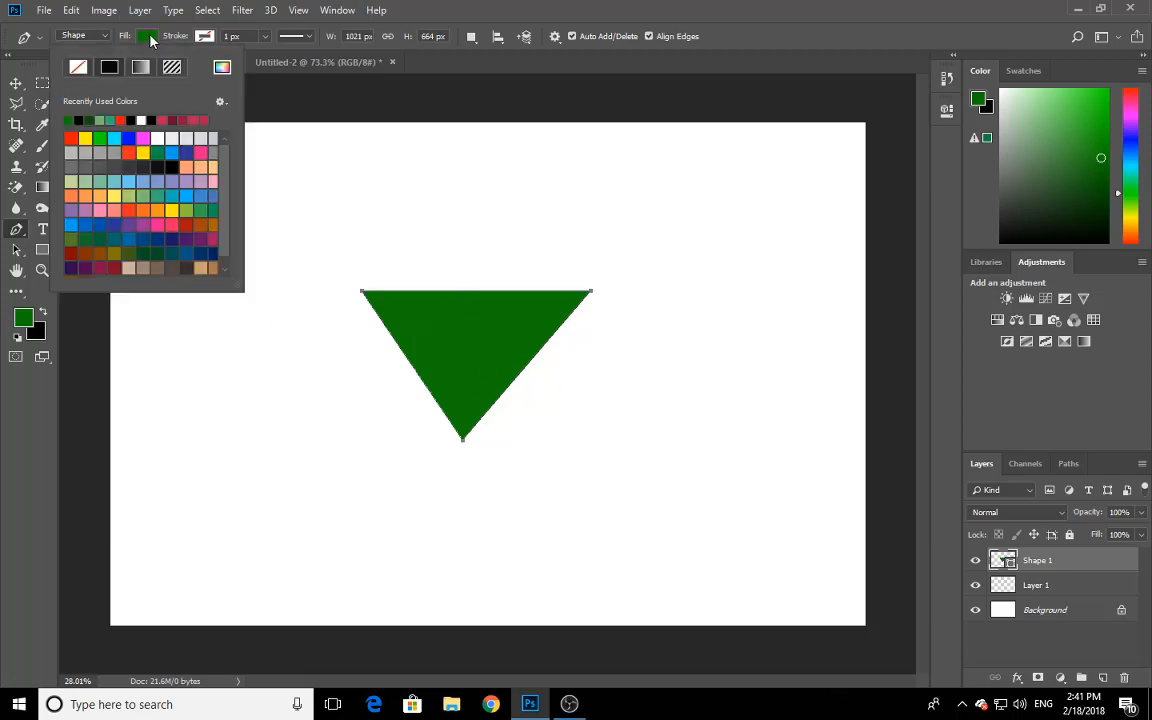
pyautogui.click(187, 195)
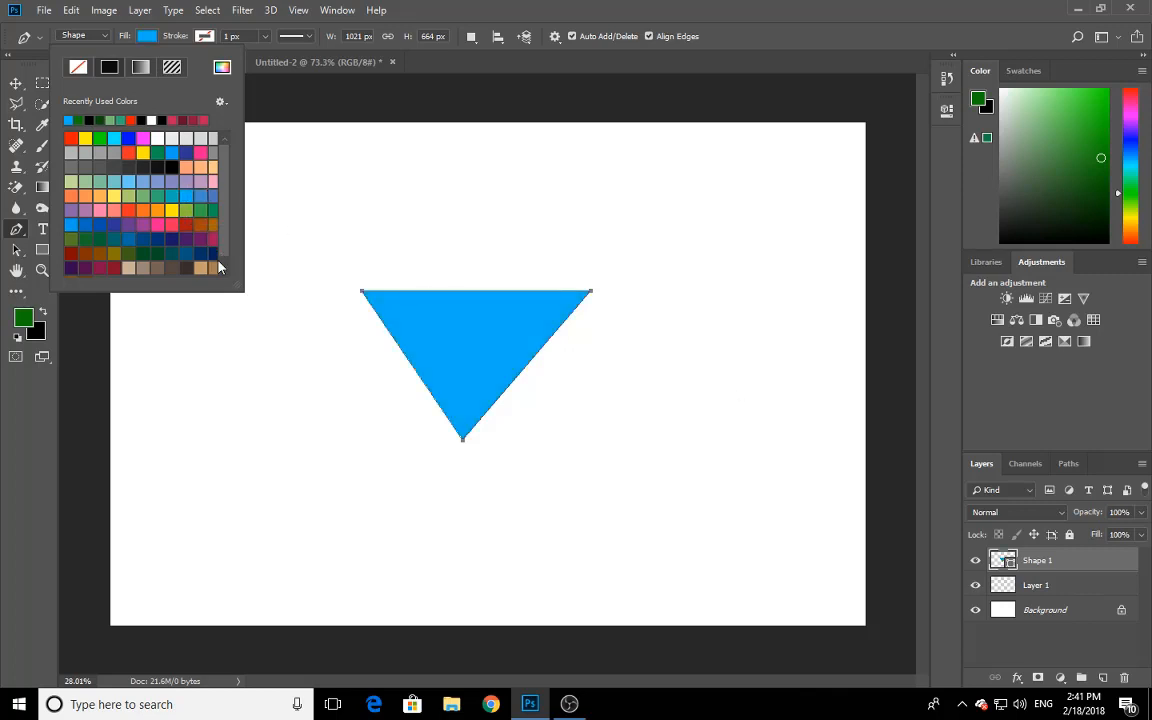
pyautogui.click(174, 209)
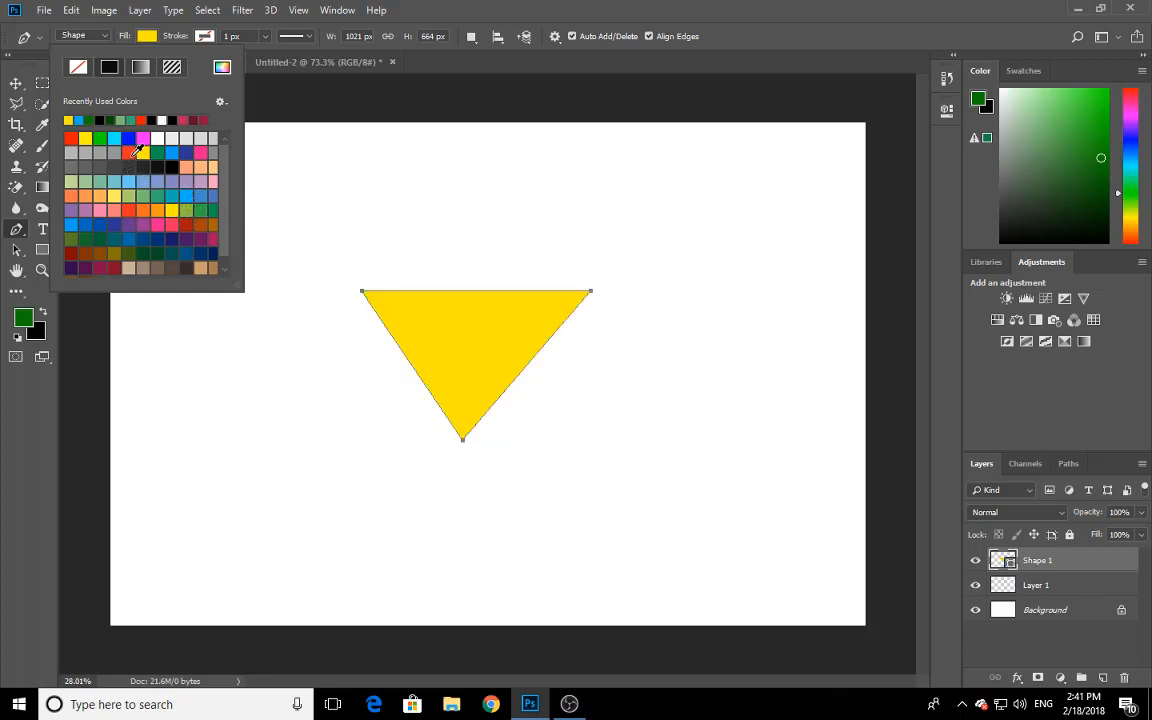
pyautogui.click(128, 152)
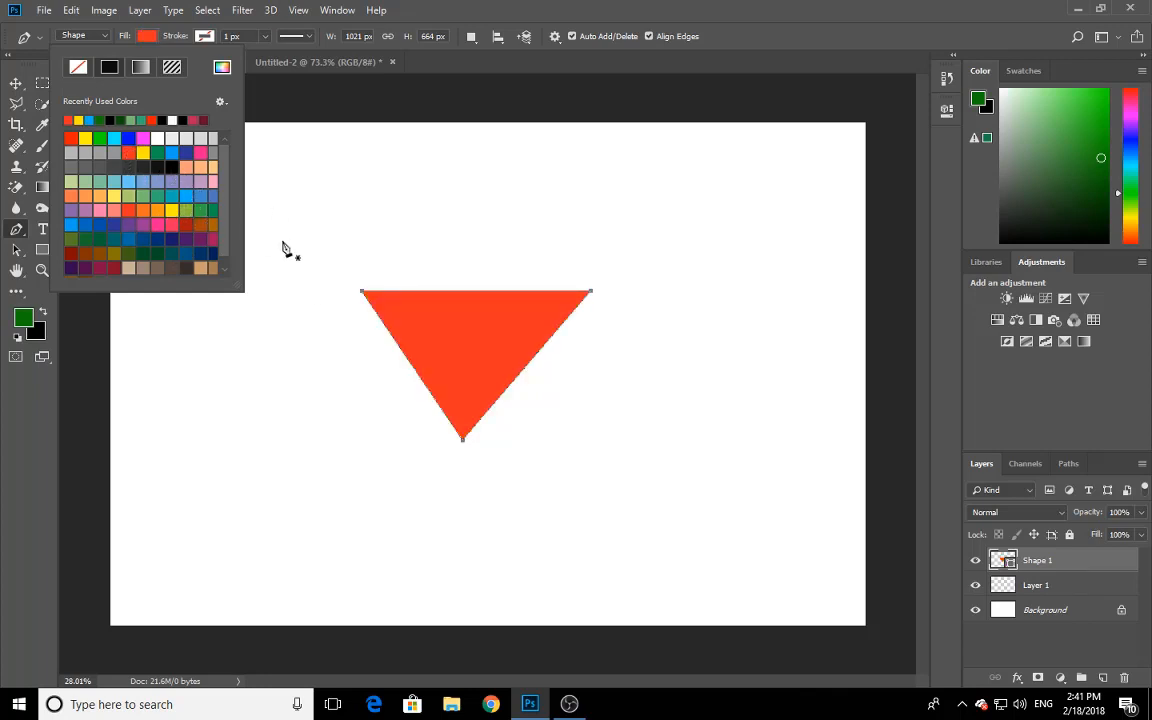
pyautogui.click(166, 30)
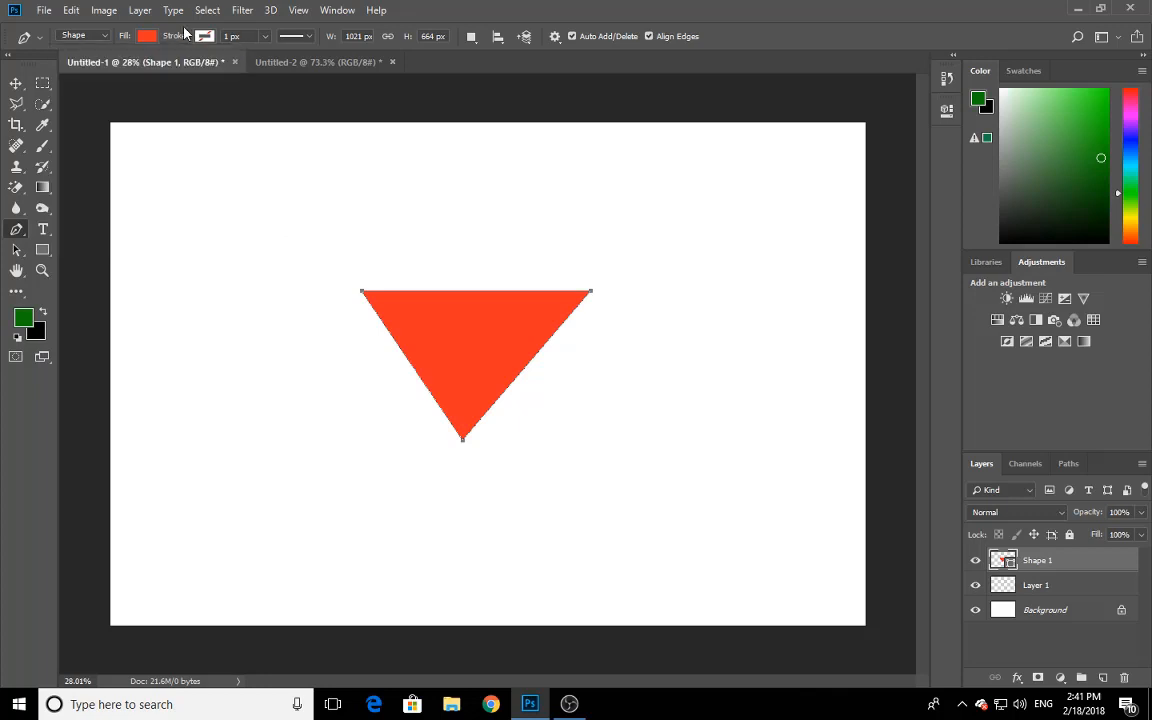
# - Remove the triangle's fill with the no-color option and restore its solid orange-red fill
pyautogui.click(145, 40)
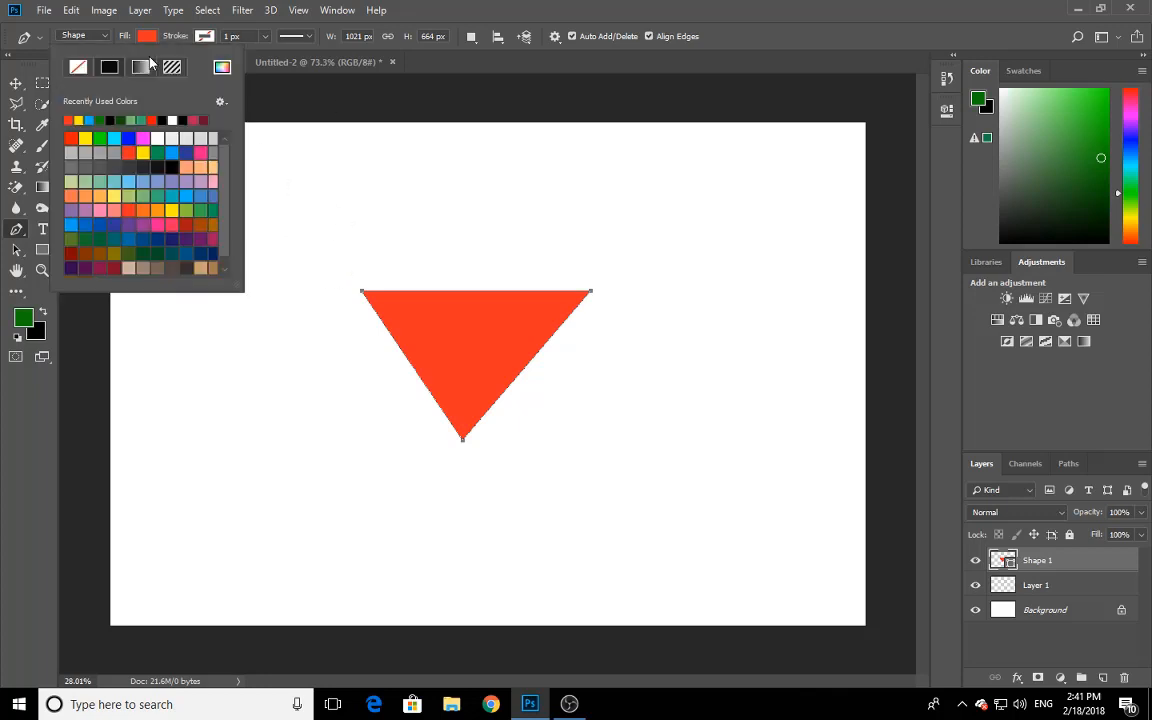
pyautogui.click(77, 68)
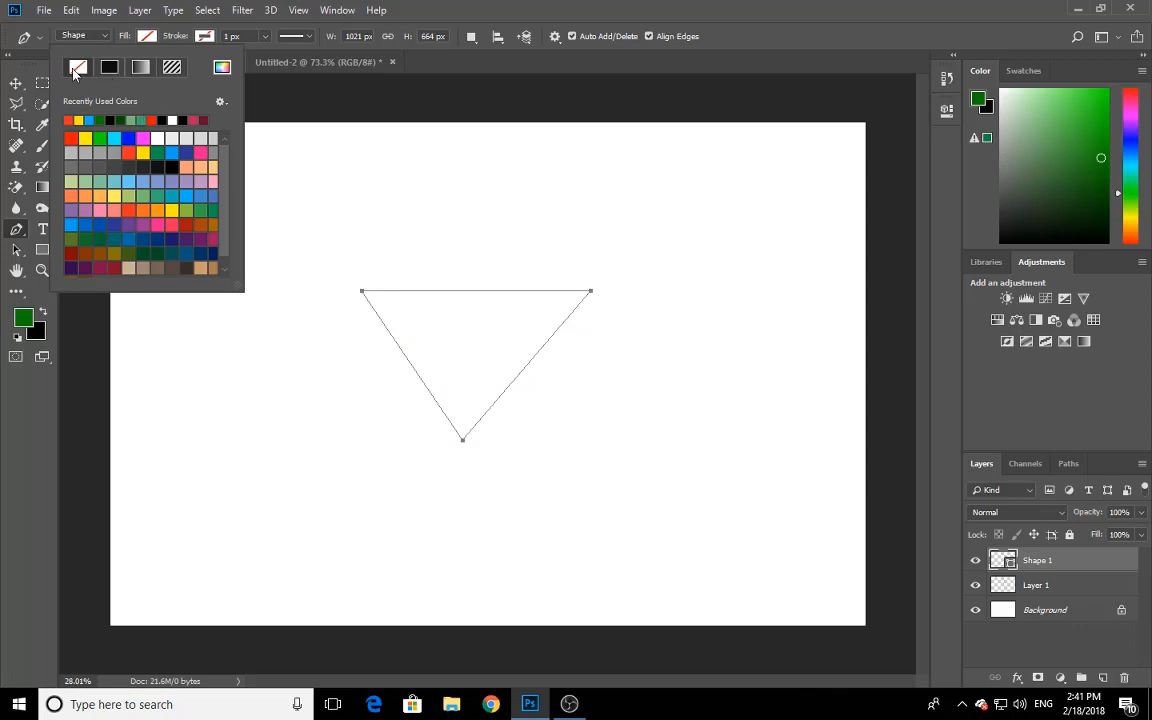
pyautogui.click(113, 70)
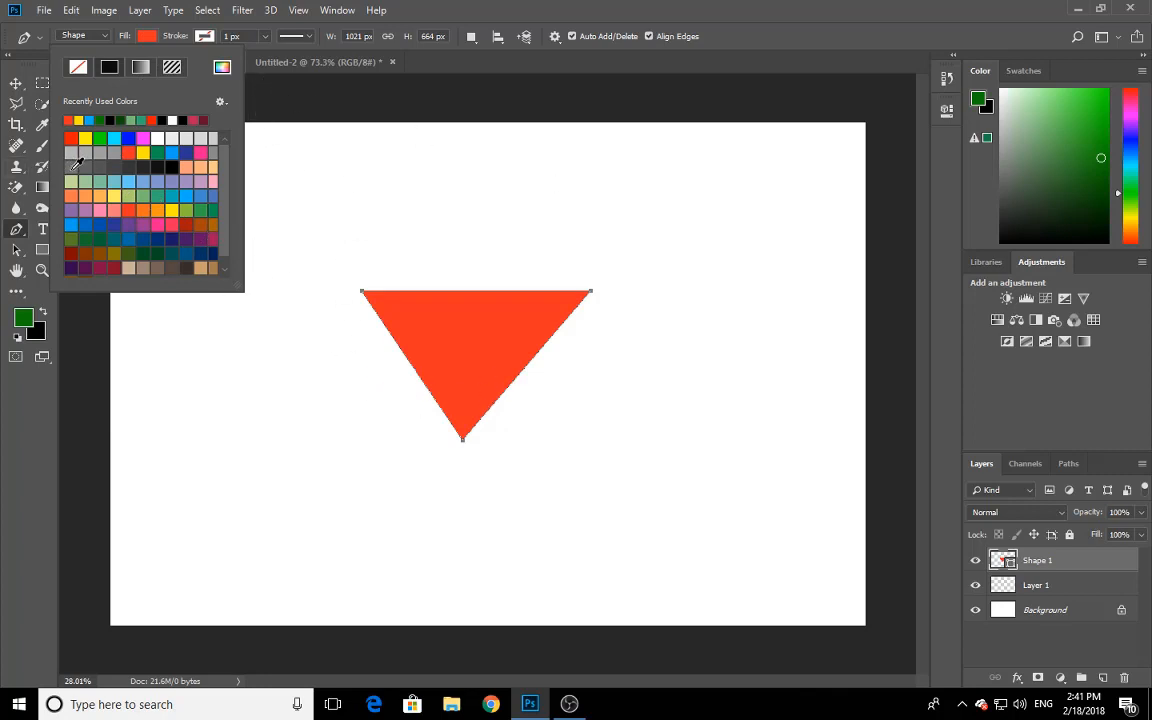
# - Set the triangle's fill to the custom blue 0c14b6 and remove the triangle shape from the canvas
pyautogui.click(222, 68)
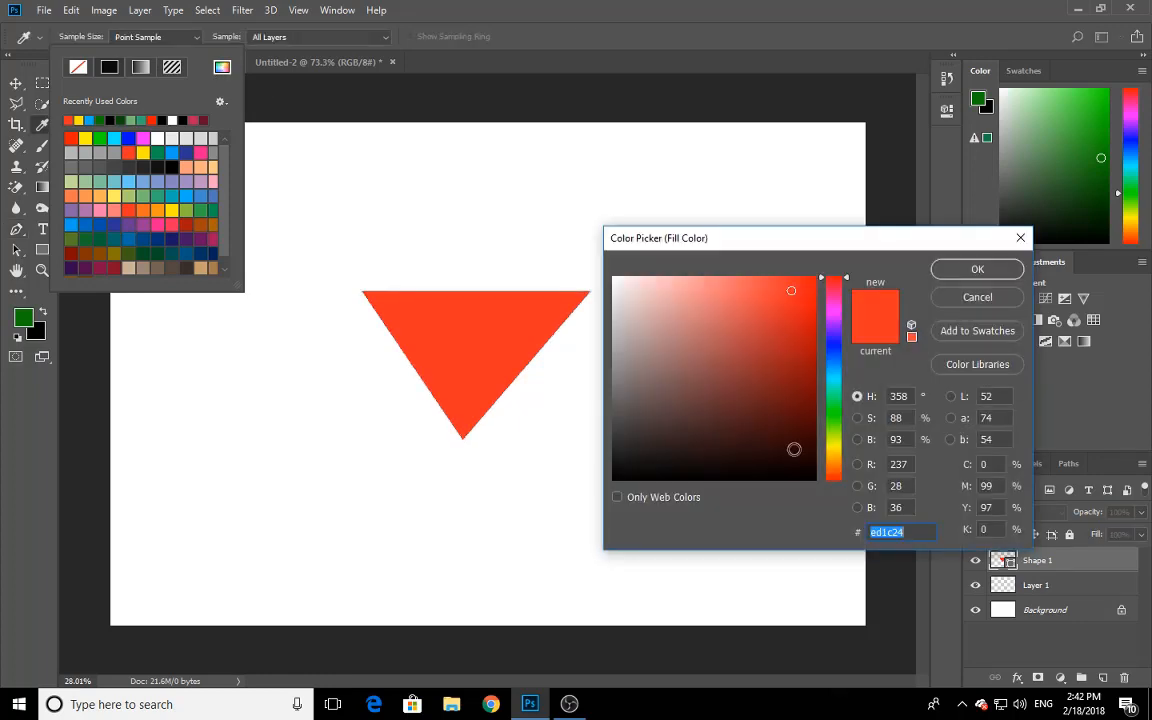
pyautogui.moveTo(800, 246); pyautogui.dragTo(842, 242)
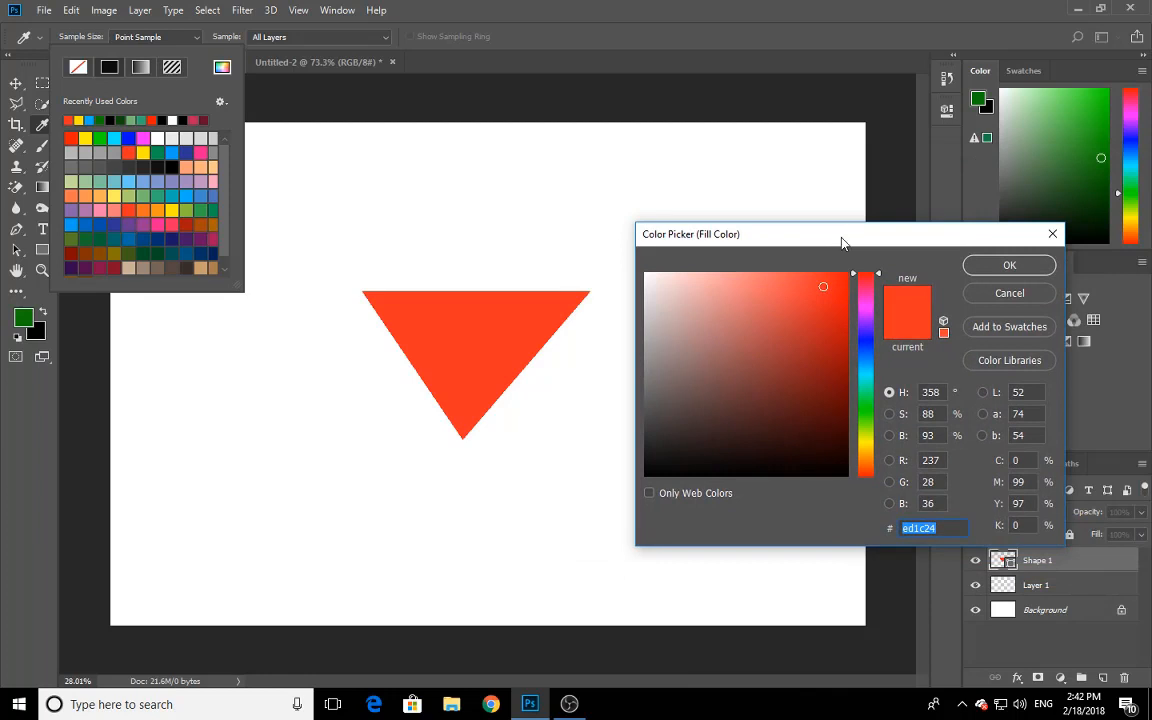
pyautogui.click(857, 340)
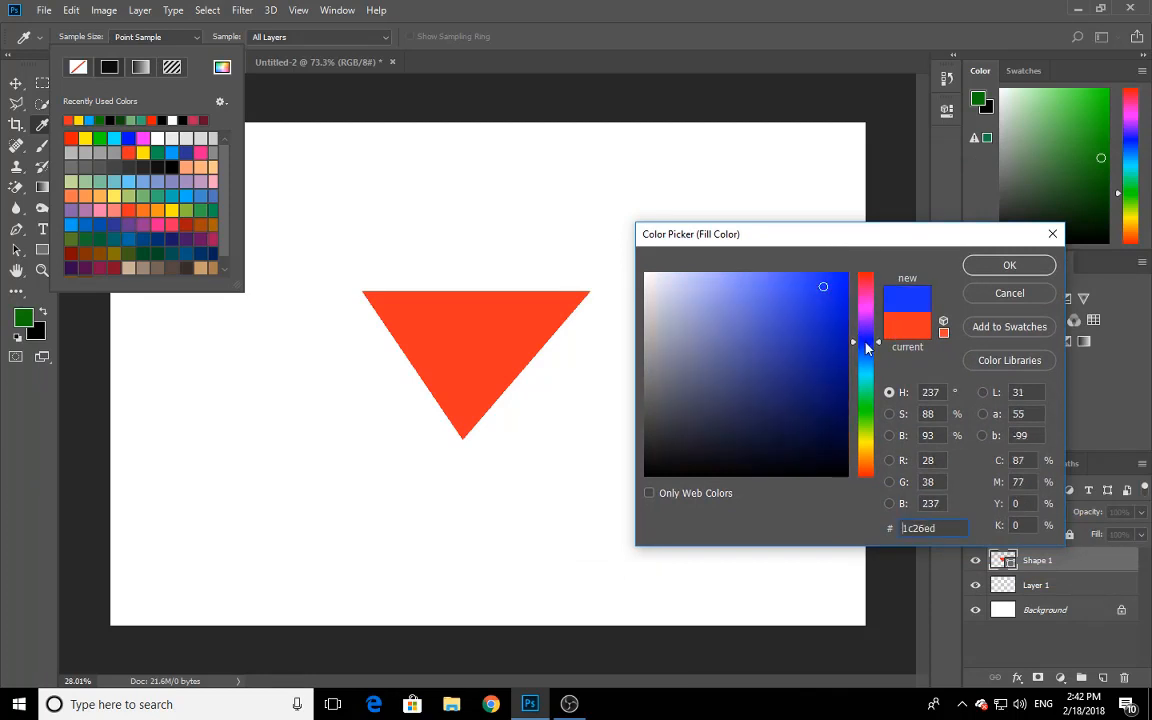
pyautogui.click(834, 330)
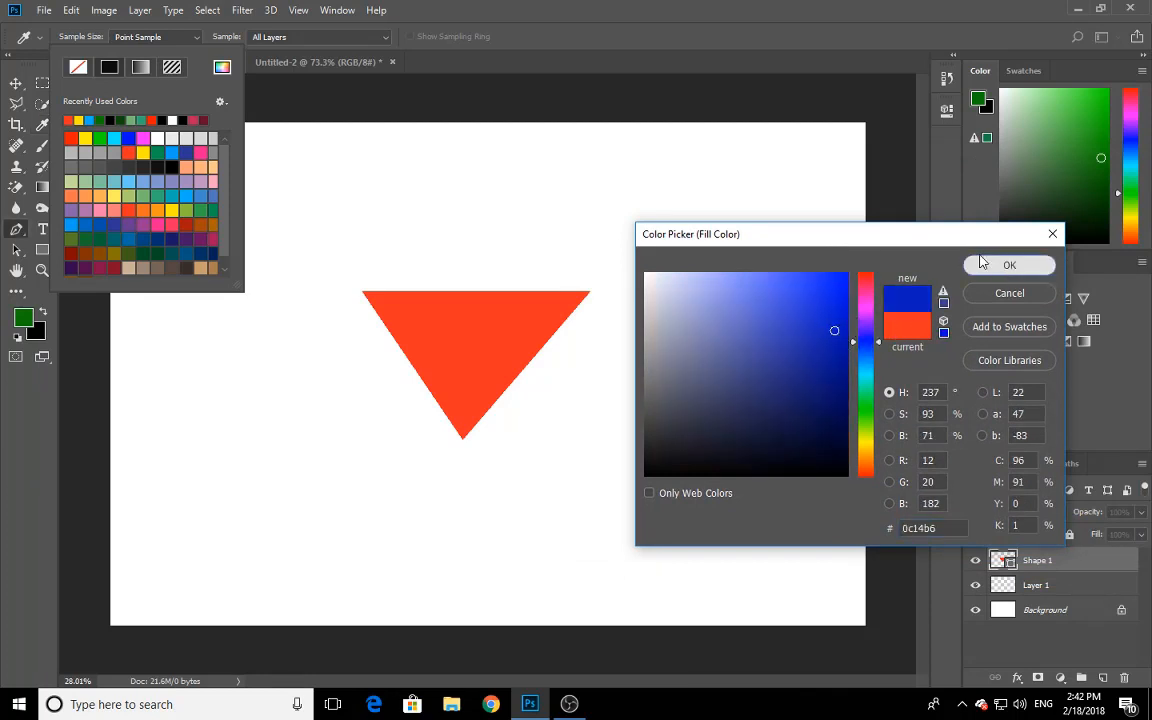
pyautogui.click(1005, 265)
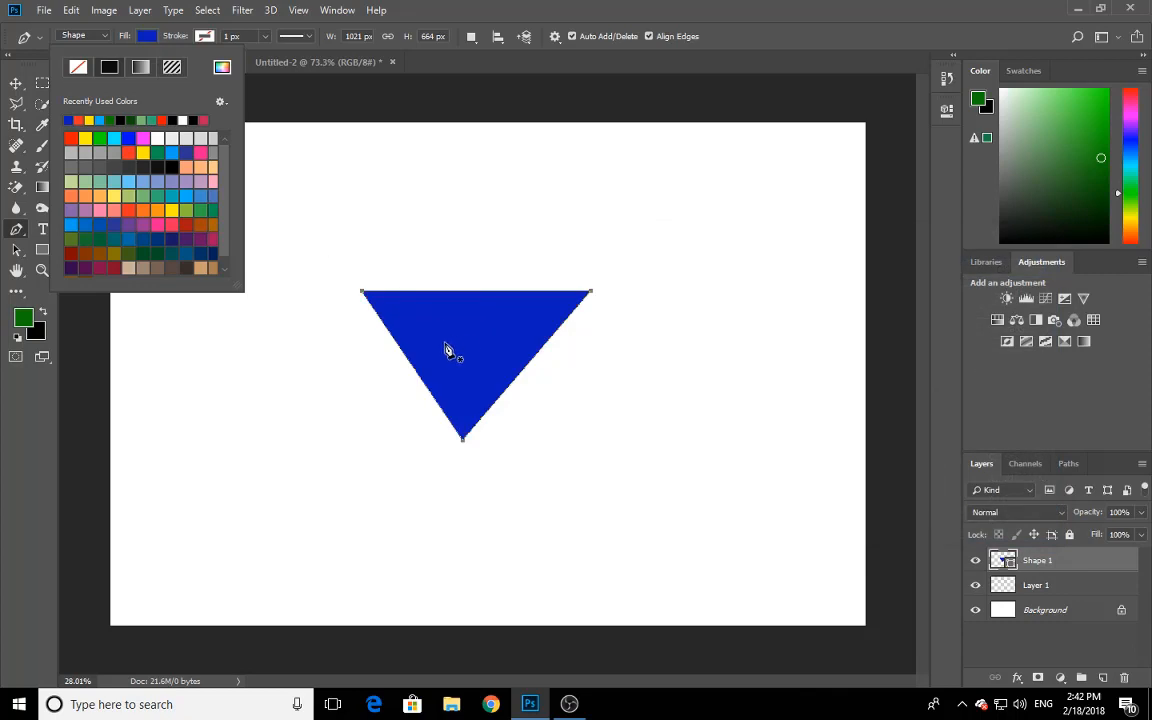
pyautogui.click(446, 72)
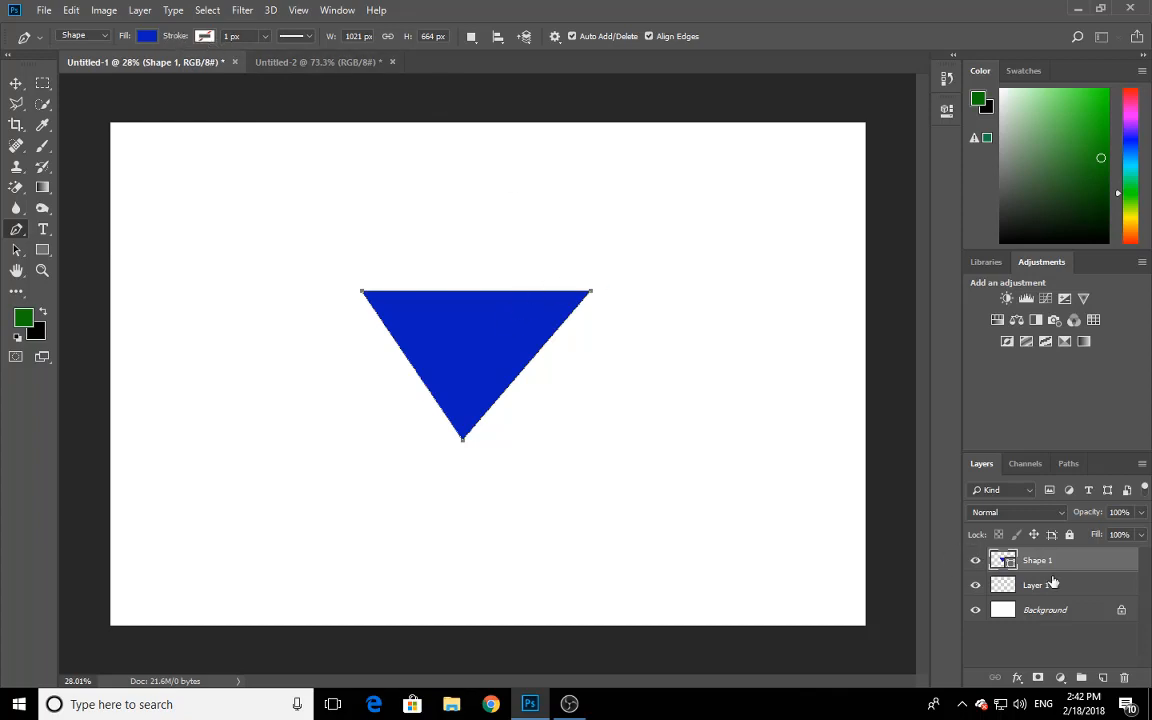
pyautogui.hotkey('ctrl', 'z')
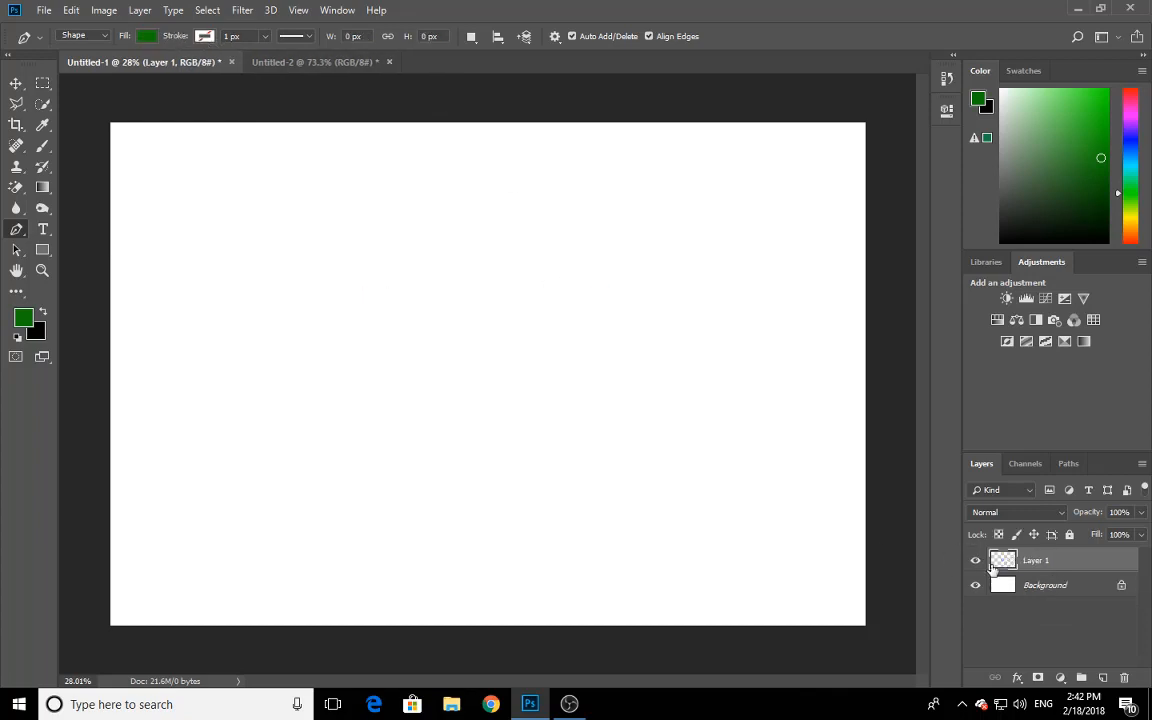
# - Switch the Pen tool to Path mode and draw a closed downward-pointing triangular path around the canvas center
pyautogui.click(96, 36)
pyautogui.click(80, 61)
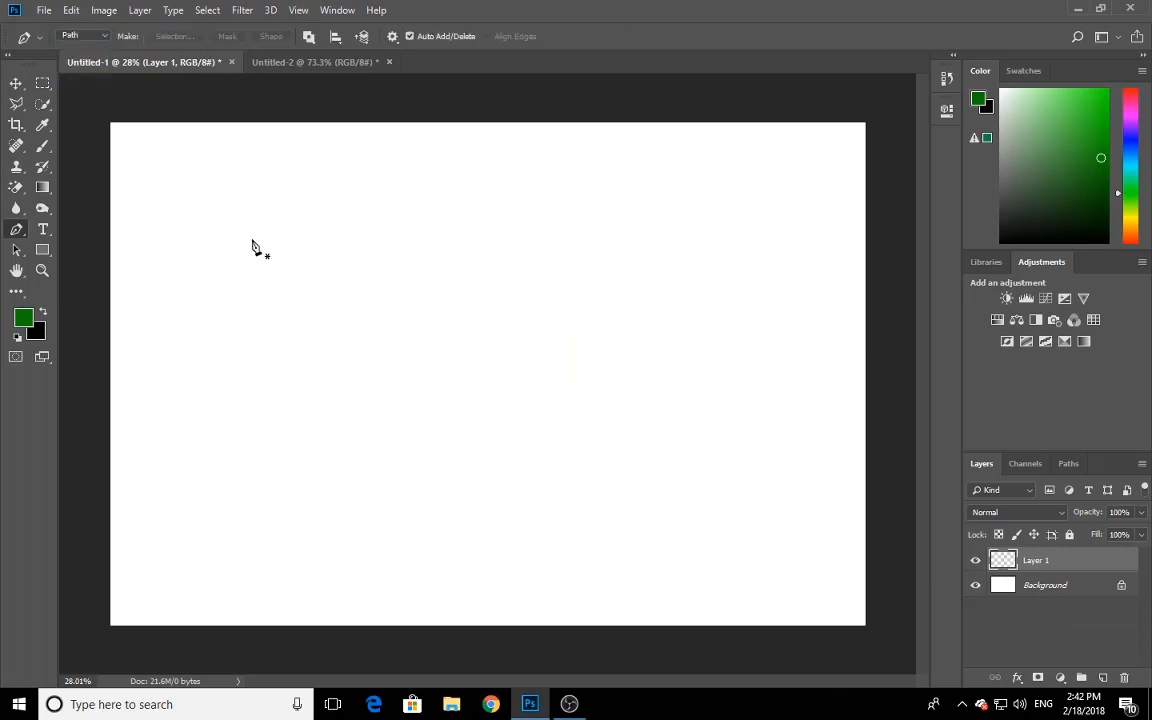
pyautogui.click(364, 280)
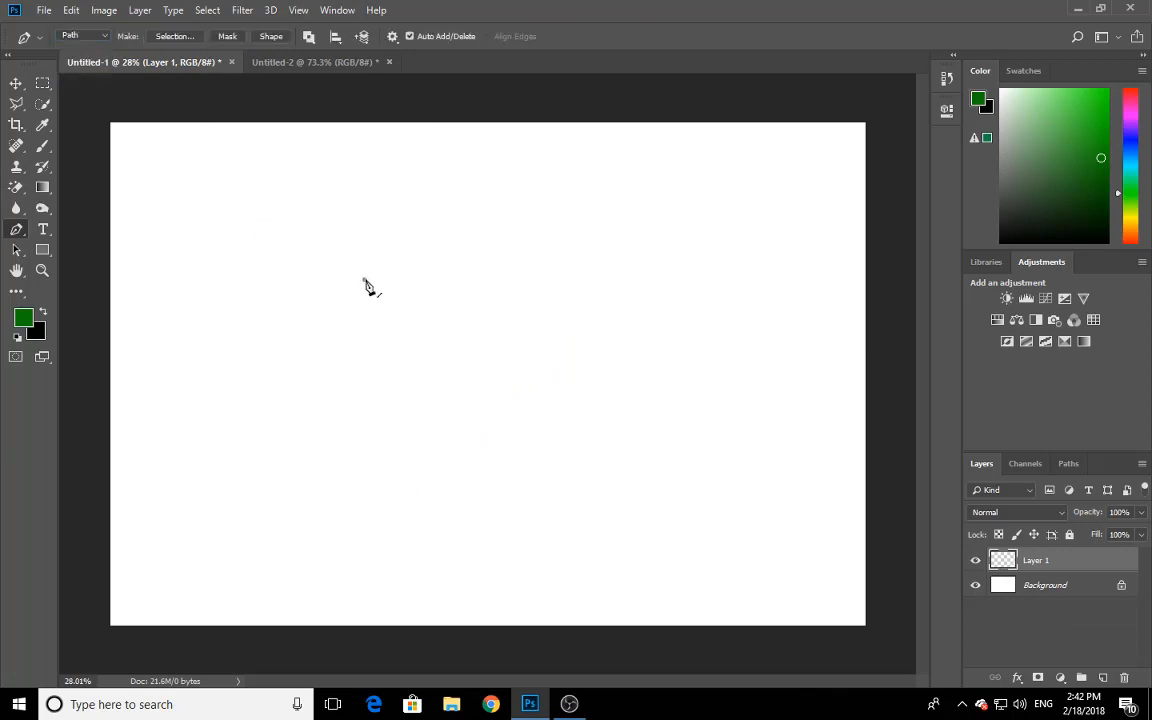
pyautogui.click(582, 318)
pyautogui.click(468, 472)
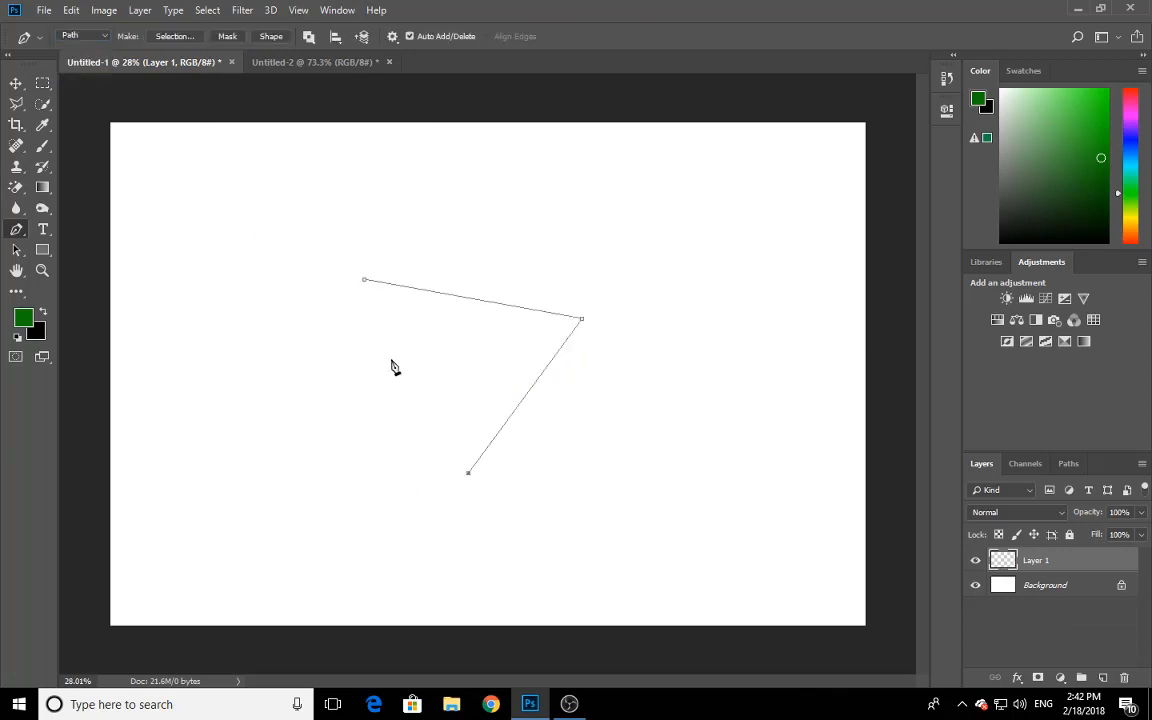
pyautogui.click(364, 280)
# - Undo every anchor point of the triangular path until none is left
pyautogui.hotkey('ctrl', 'alt', 'z')
pyautogui.hotkey('ctrl', 'alt', 'z')
pyautogui.hotkey('ctrl', 'alt', 'z')
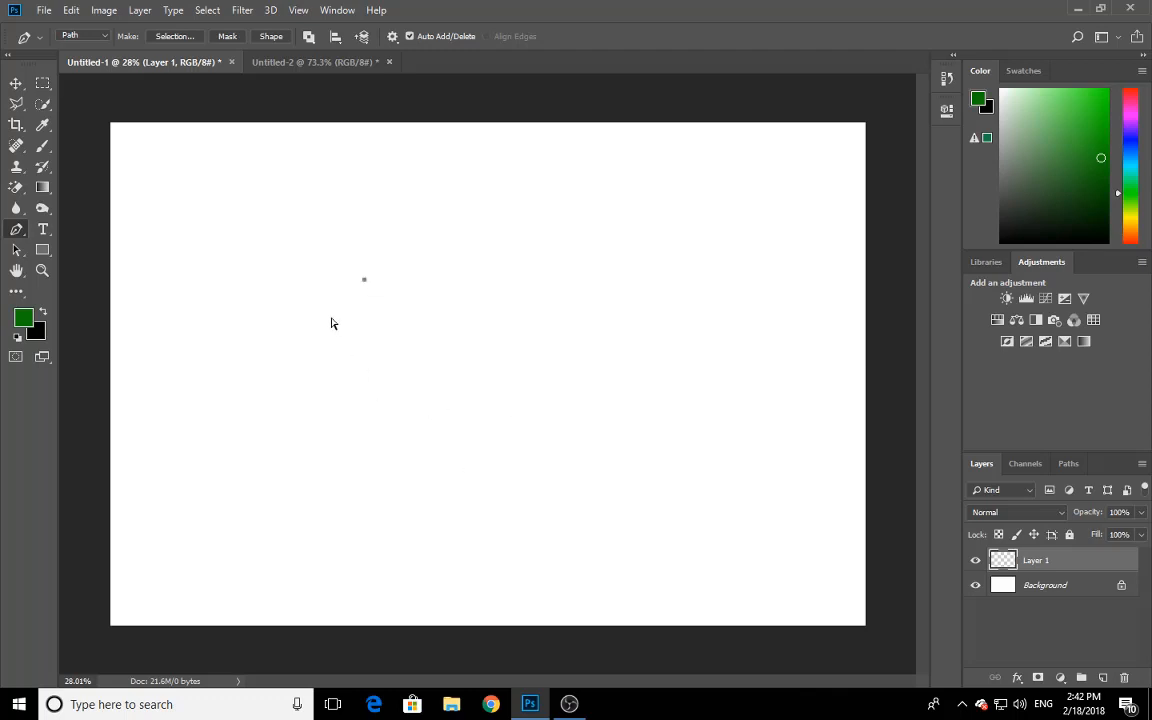
pyautogui.hotkey('ctrl', 'alt', 'z')
# - Return the Pen tool to Shape mode and draw a closed green triangle about 1303 by 631 px right of the canvas center
pyautogui.click(85, 42)
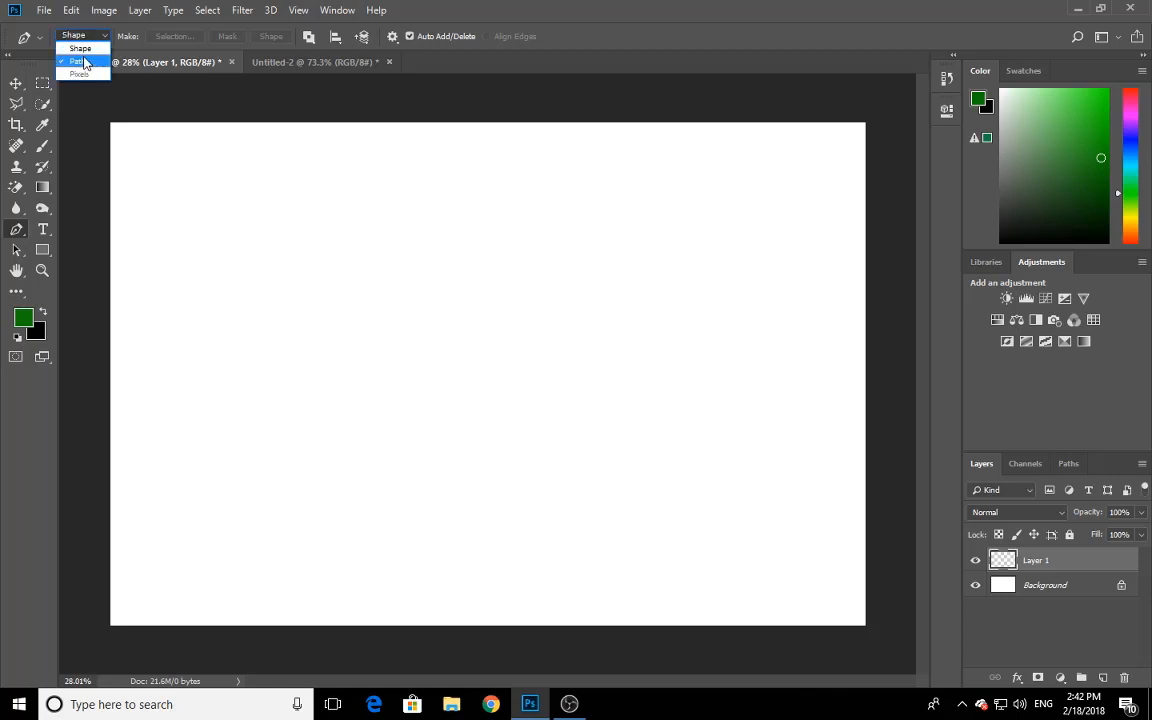
pyautogui.click(70, 38)
pyautogui.click(450, 296)
pyautogui.click(742, 311)
pyautogui.click(638, 437)
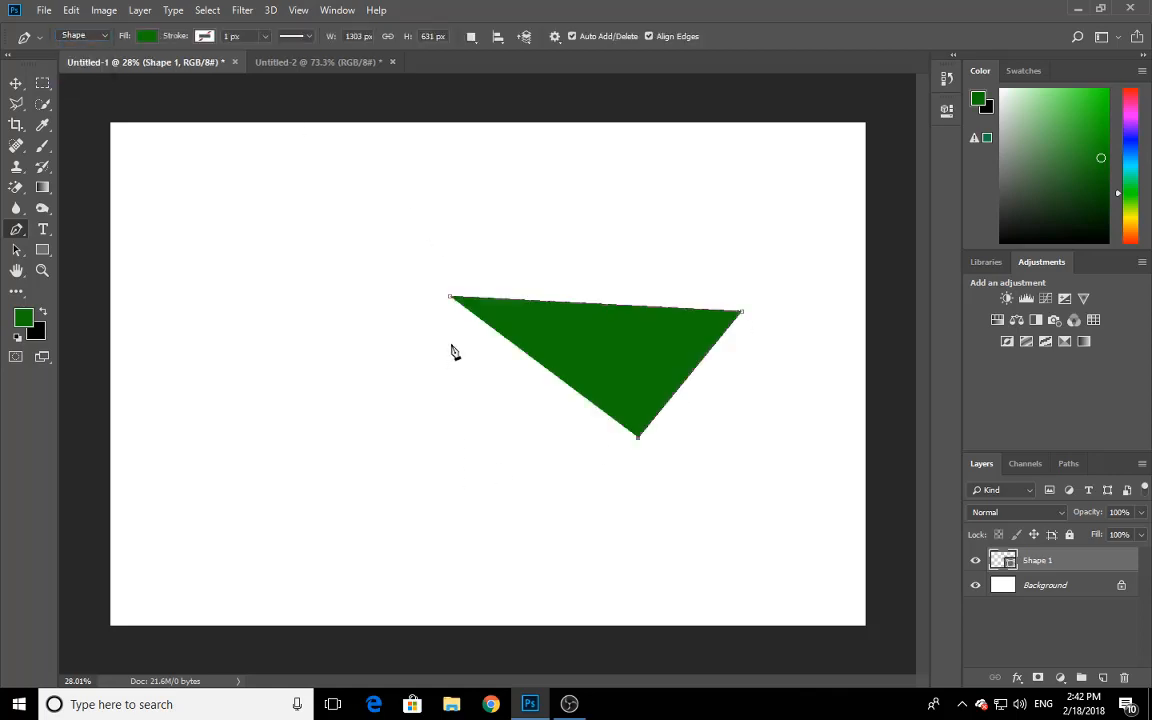
pyautogui.click(450, 297)
# - Give the green triangle an orange-red solid stroke color
pyautogui.click(206, 38)
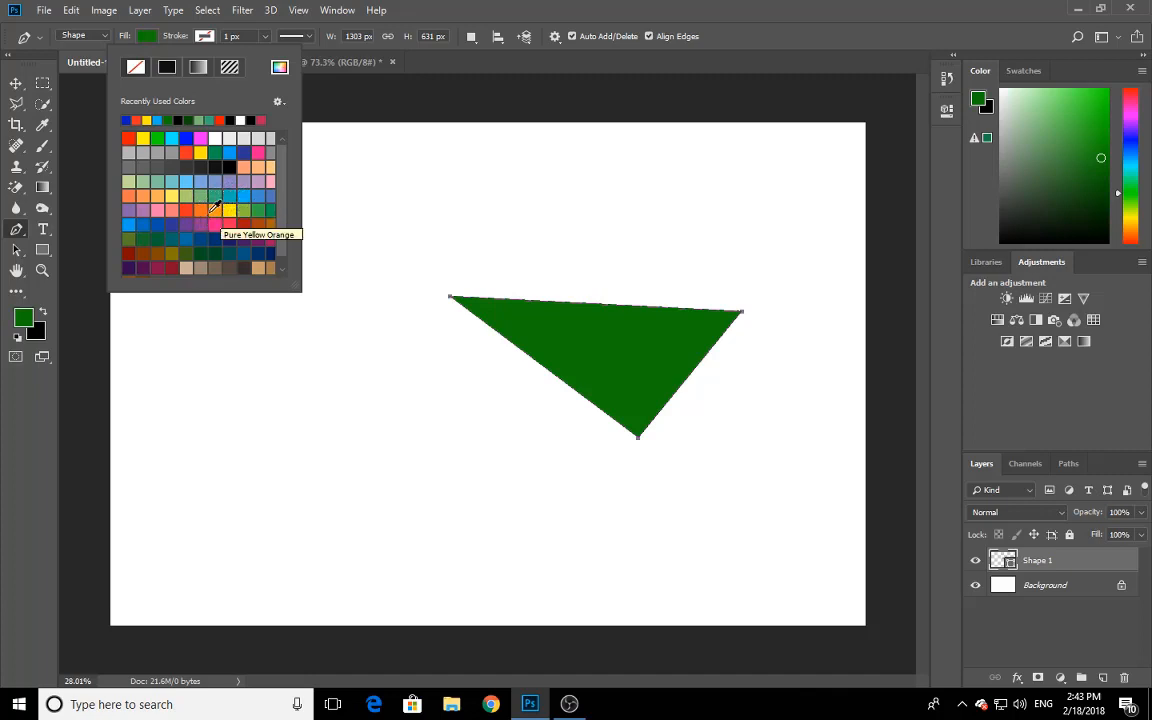
pyautogui.click(208, 203)
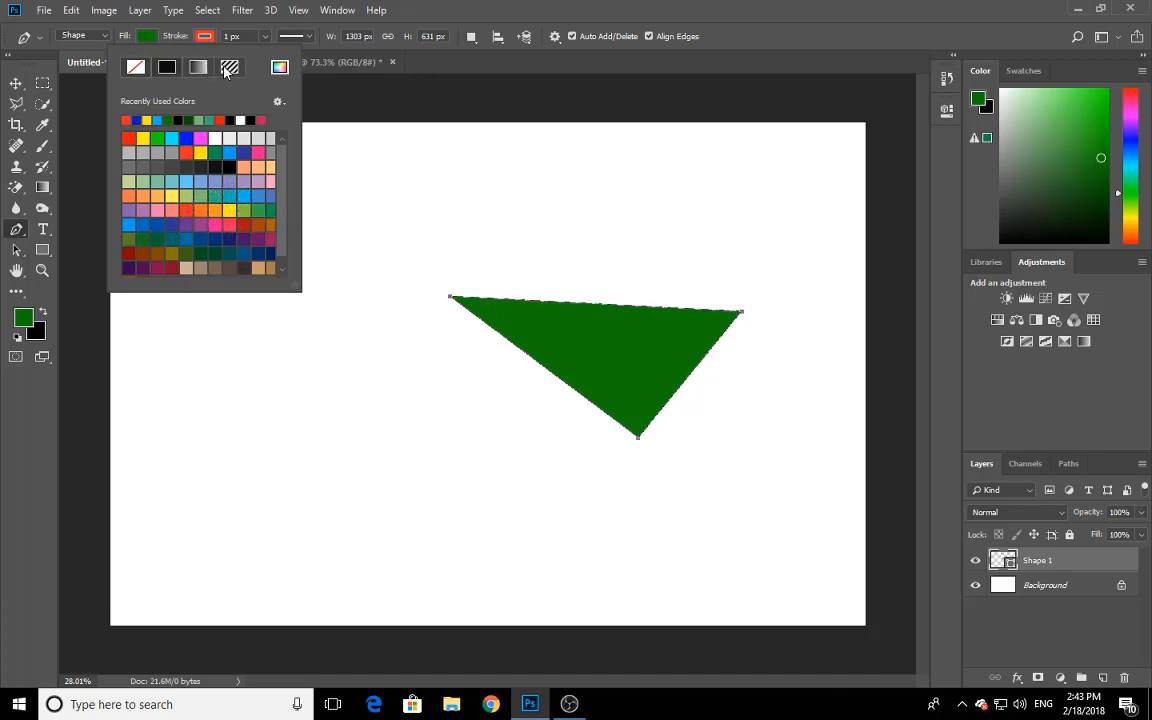
pyautogui.click(436, 54)
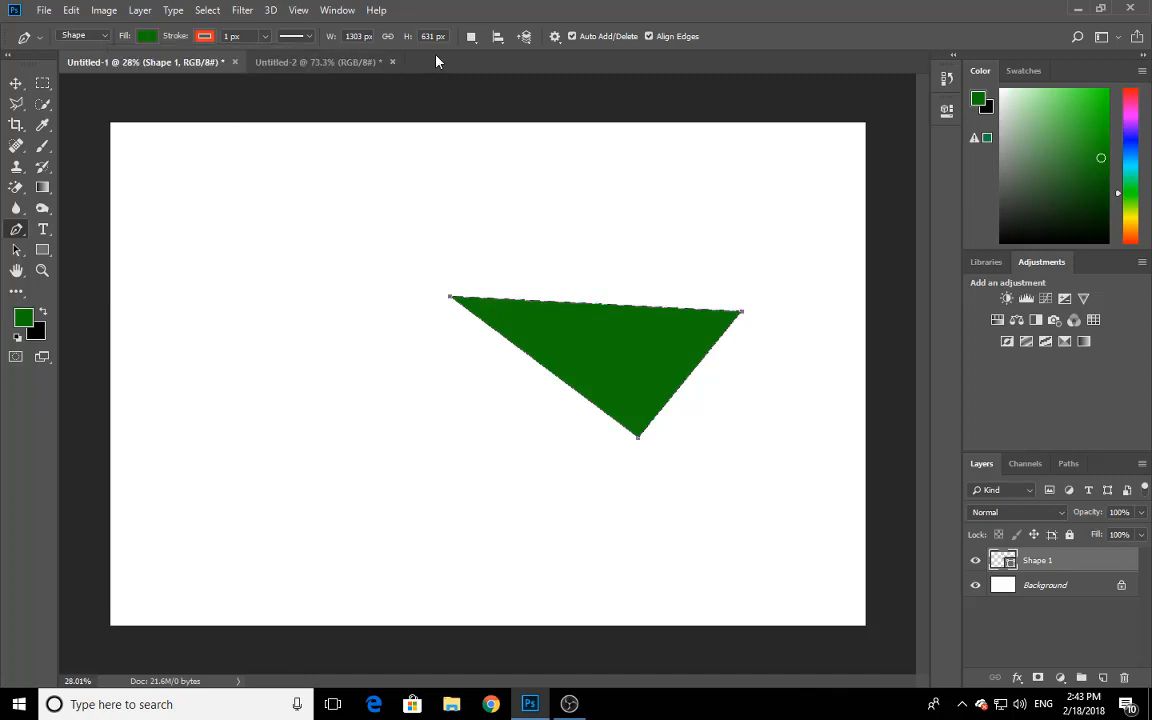
# - Try stroke widths of about 12.12, 5.71 and 21.10 px on the triangle
pyautogui.click(266, 37)
pyautogui.moveTo(268, 58); pyautogui.dragTo(280, 57)
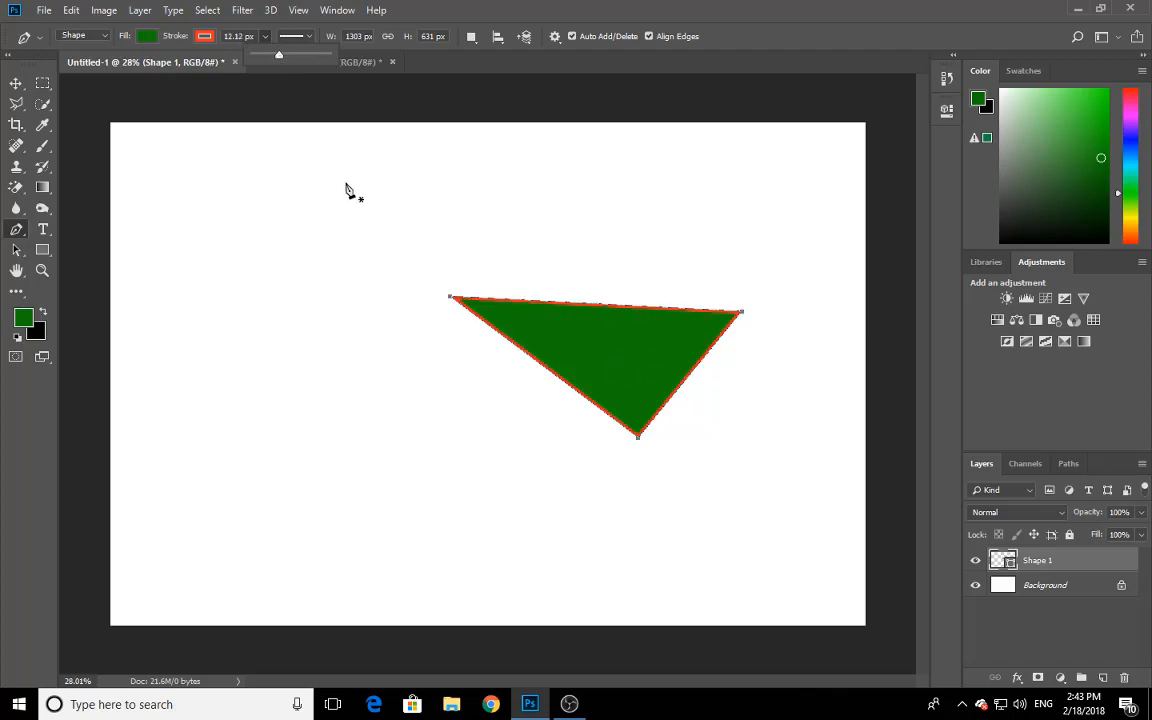
pyautogui.moveTo(280, 55)
pyautogui.mouseDown()
pyautogui.moveTo(316, 56)
pyautogui.moveTo(266, 57)
pyautogui.mouseUp()
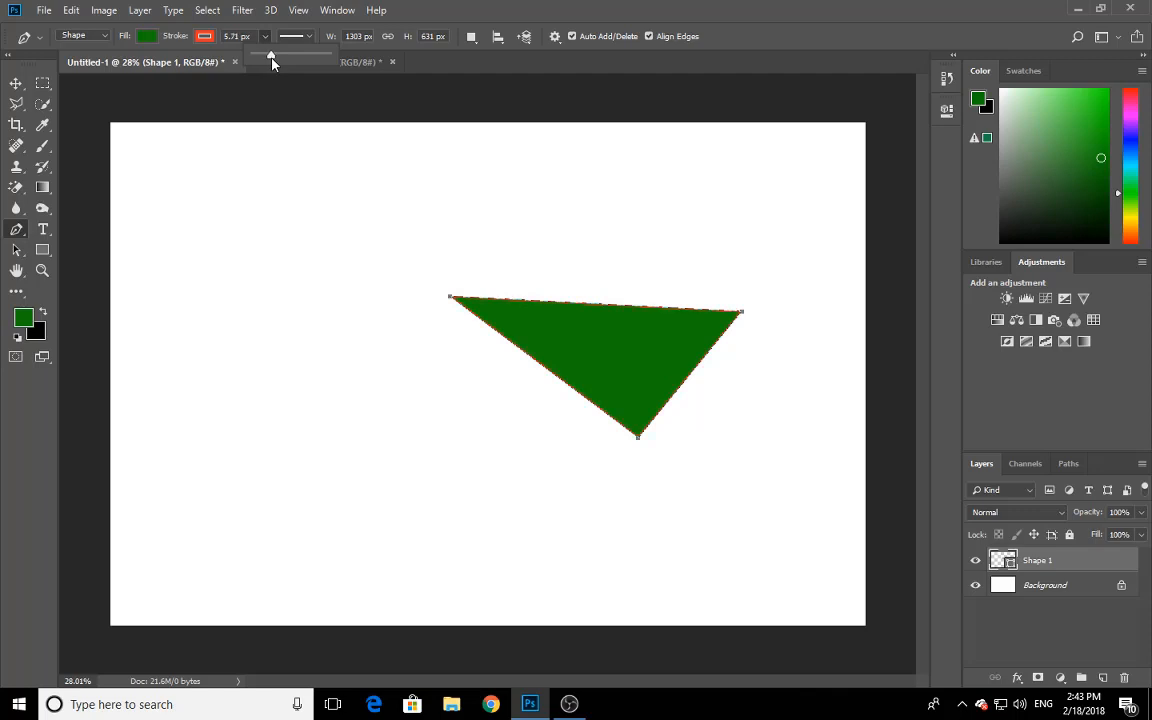
pyautogui.moveTo(273, 56); pyautogui.dragTo(290, 56)
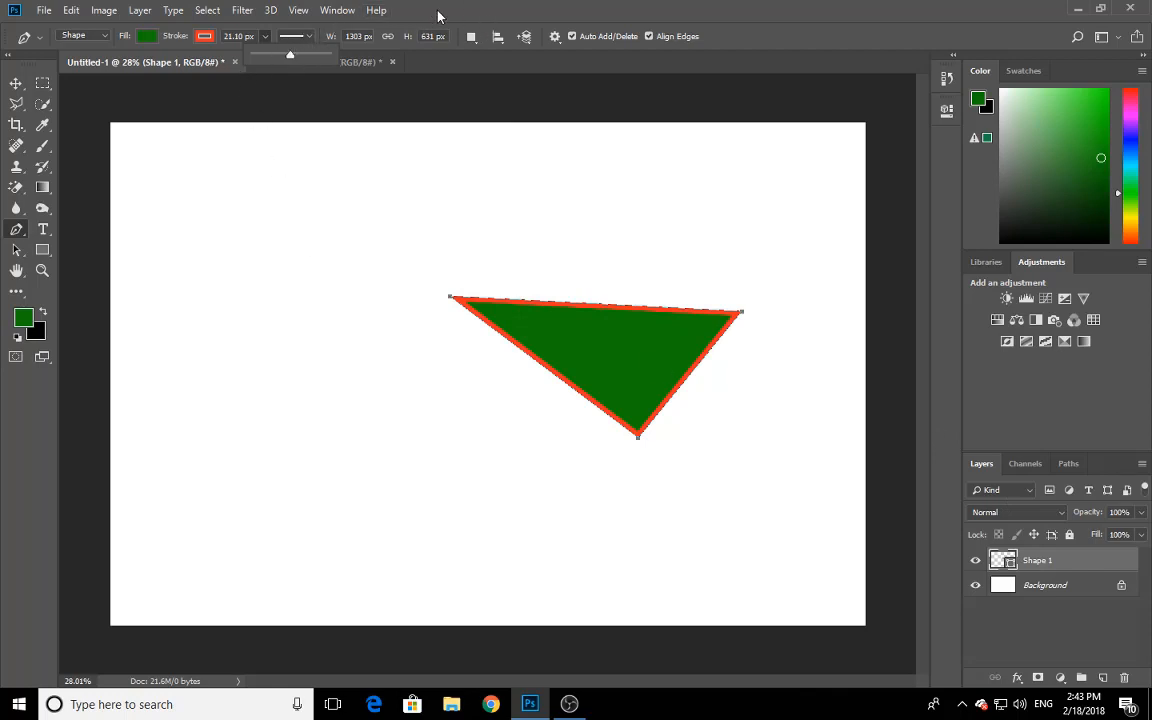
# - Set the triangle's stroke width to 1 px and view the available stroke line styles
pyautogui.click(245, 36)
pyautogui.moveTo(245, 36); pyautogui.dragTo(180, 37)
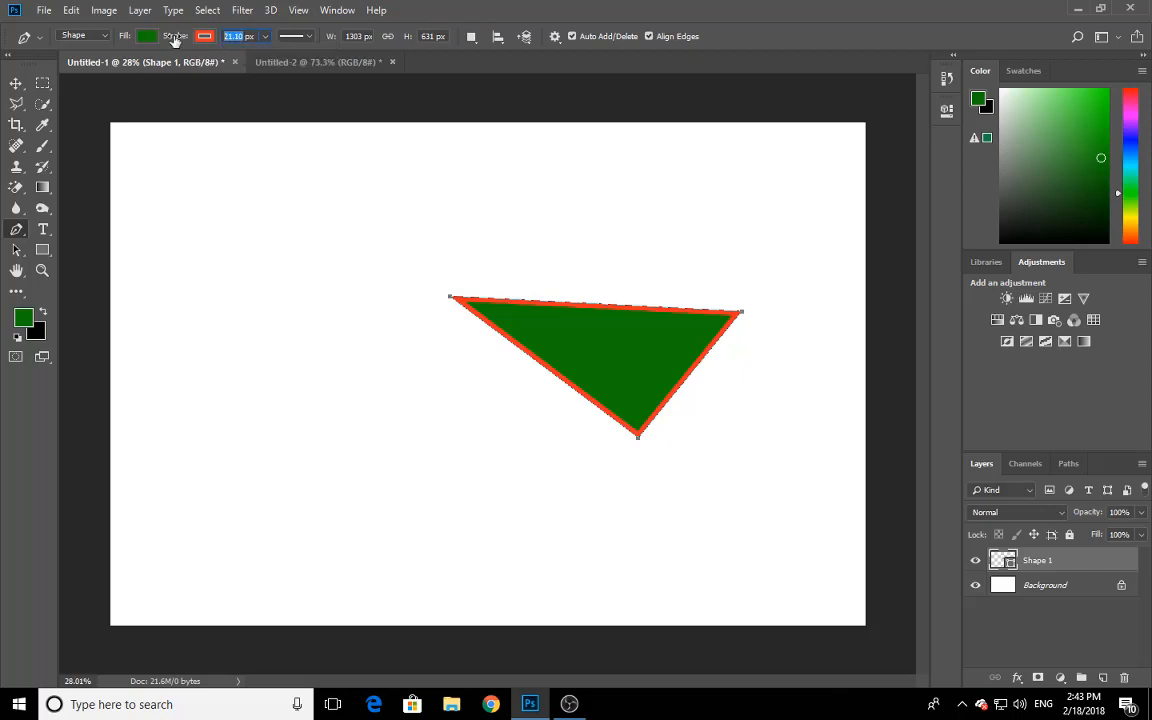
pyautogui.write('1')
pyautogui.press('Return')
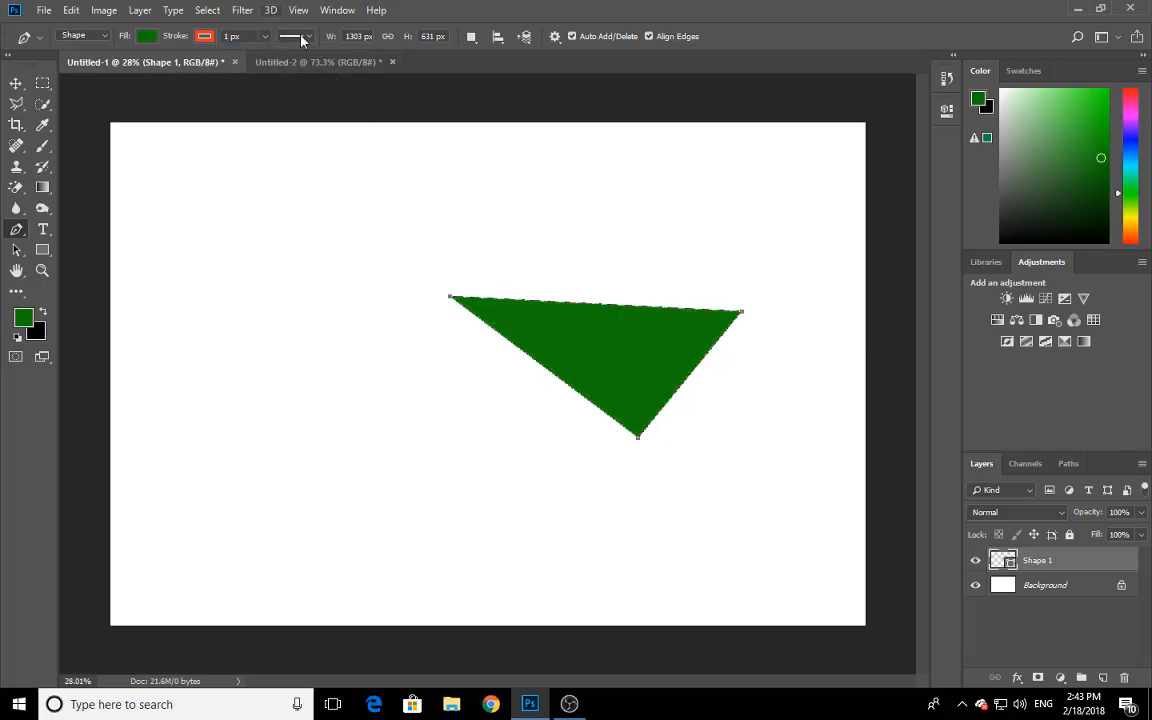
pyautogui.click(299, 37)
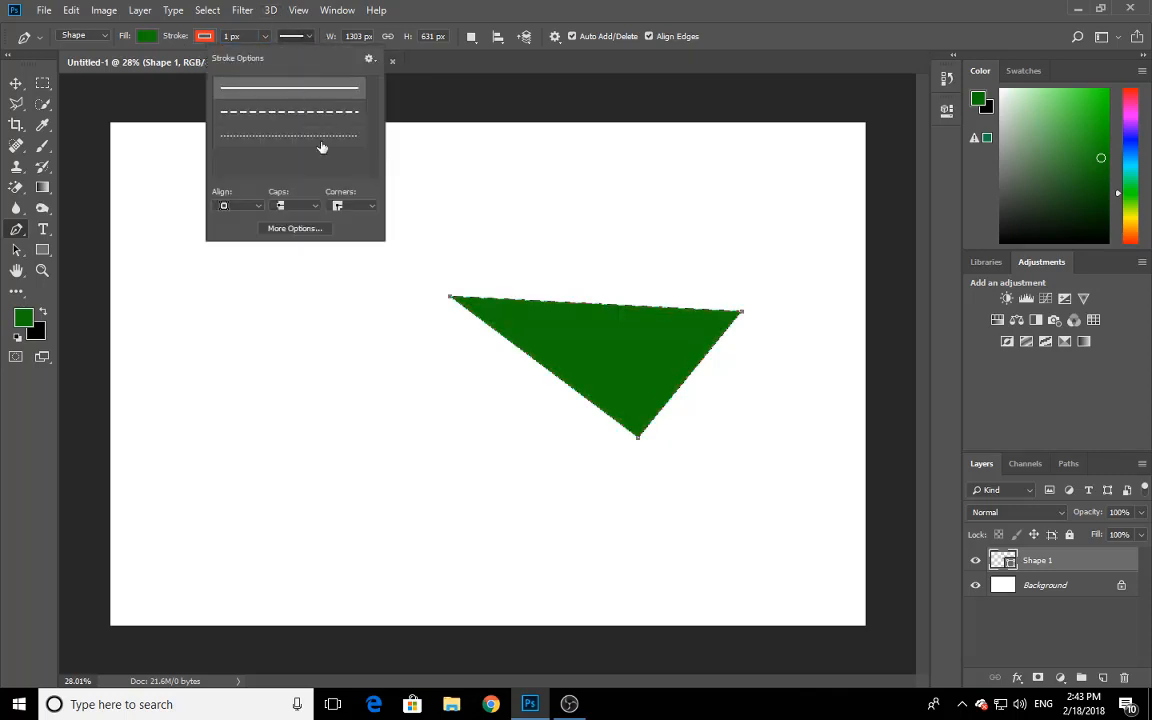
pyautogui.click(308, 31)
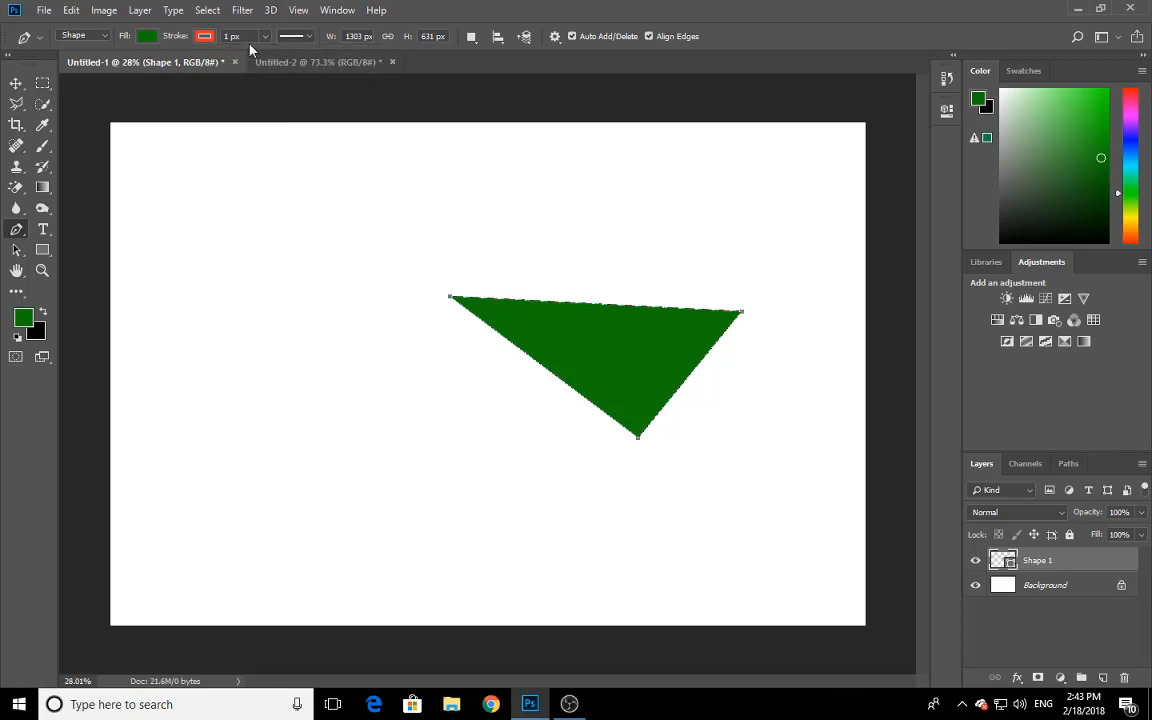
# - Set the triangle's stroke width to about 35.20 px and apply the dashed line style
pyautogui.click(266, 38)
pyautogui.moveTo(283, 60); pyautogui.dragTo(309, 57)
pyautogui.click(297, 38)
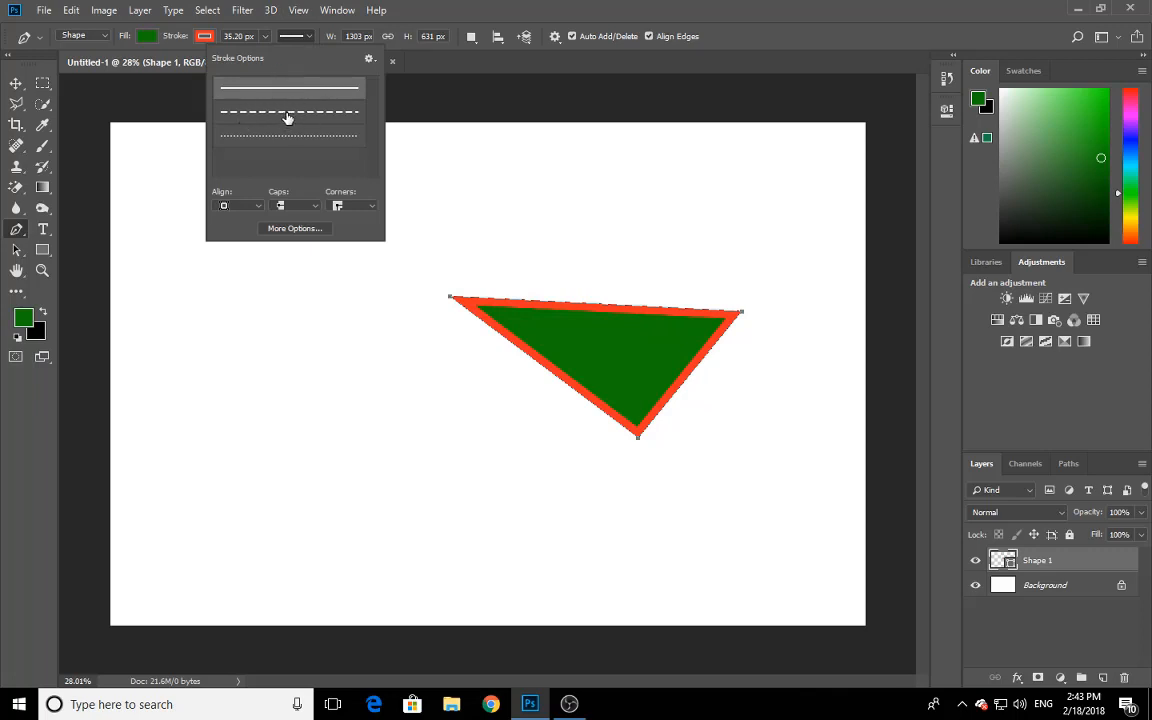
pyautogui.click(287, 117)
pyautogui.scroll(1, 602, 318)
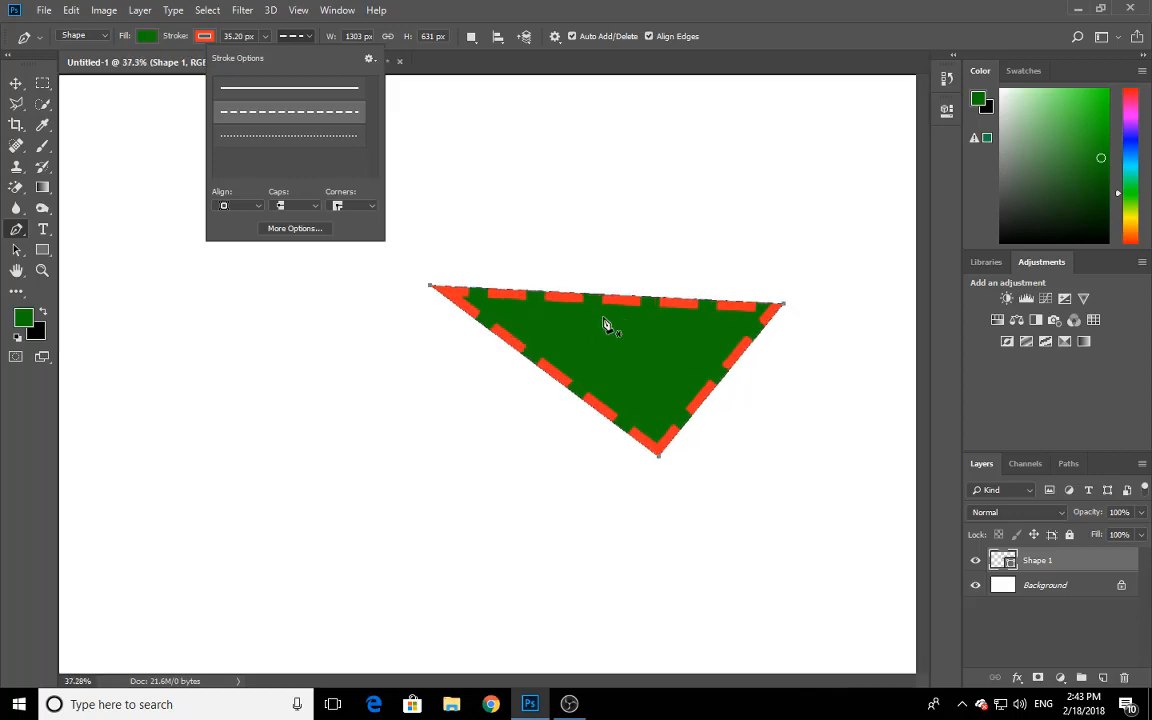
pyautogui.scroll(-1, 604, 323)
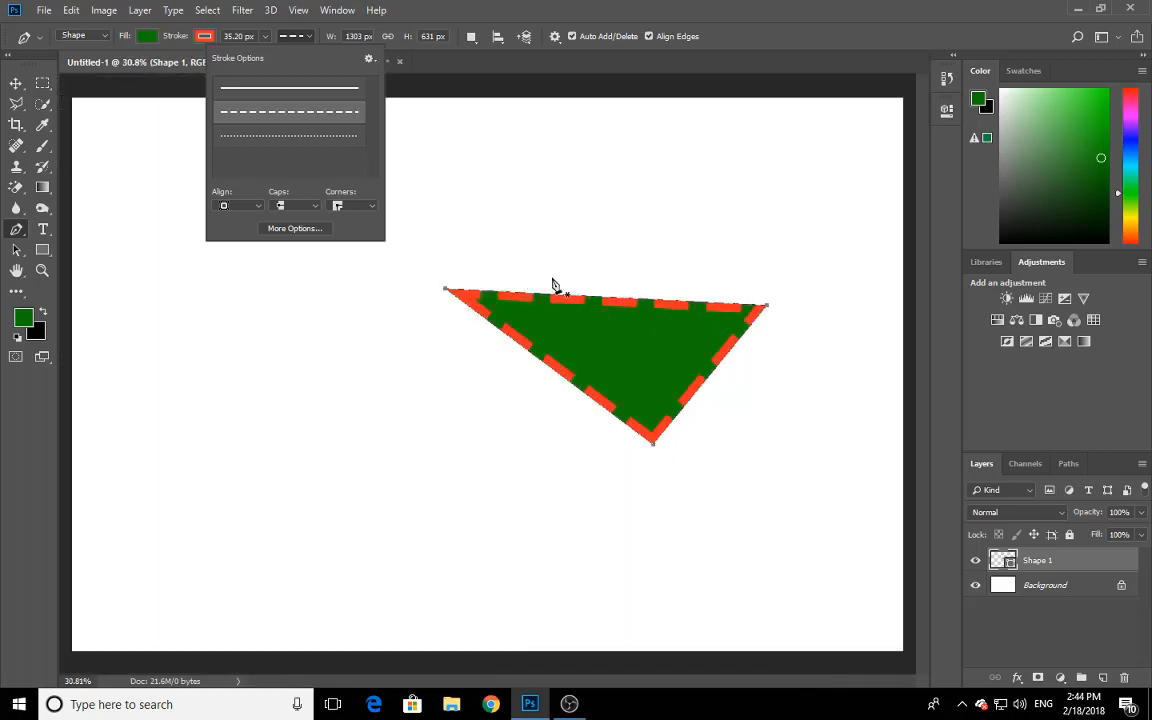
# - Try the dotted line style on the triangle's stroke and inspect its detailed dash, gap, cap and corner settings
pyautogui.click(315, 139)
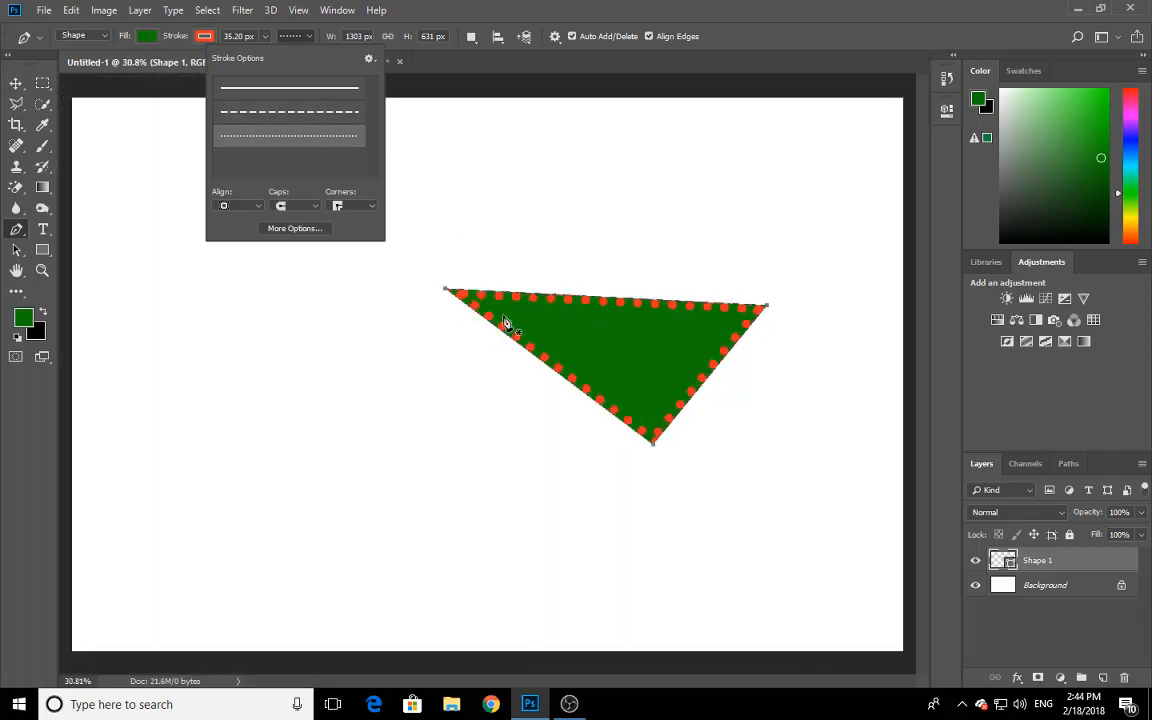
pyautogui.scroll(3, 617, 321)
pyautogui.scroll(-3, 617, 321)
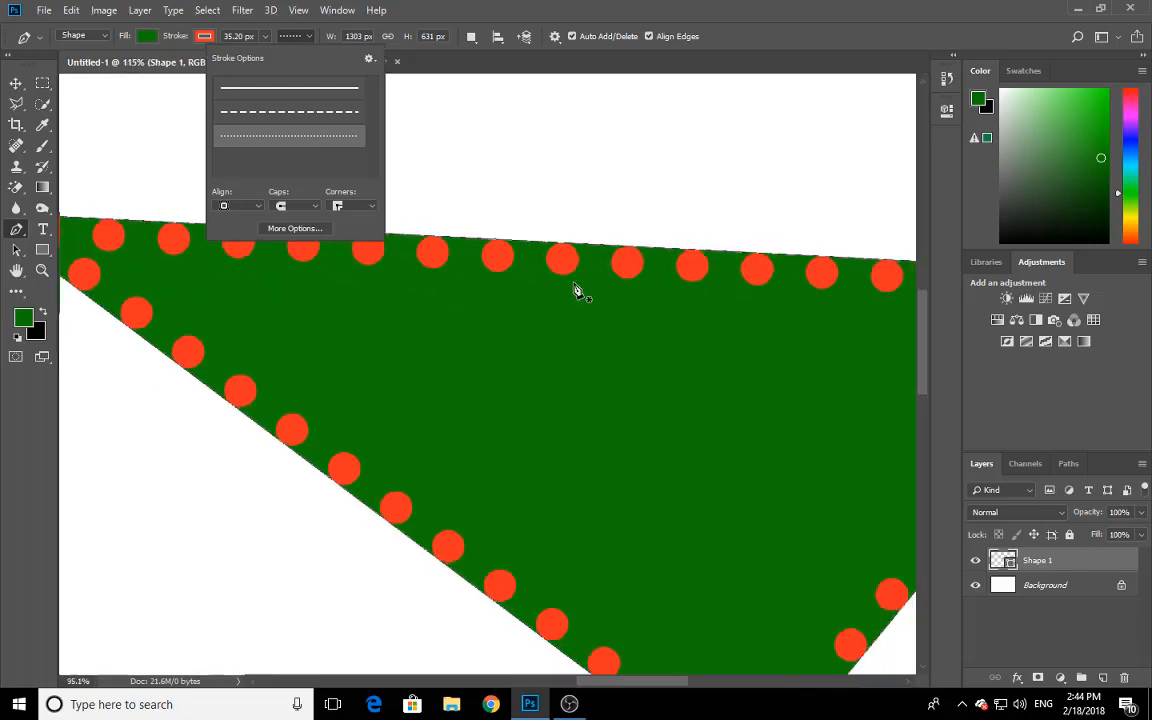
pyautogui.click(290, 229)
pyautogui.moveTo(602, 157); pyautogui.dragTo(718, 126)
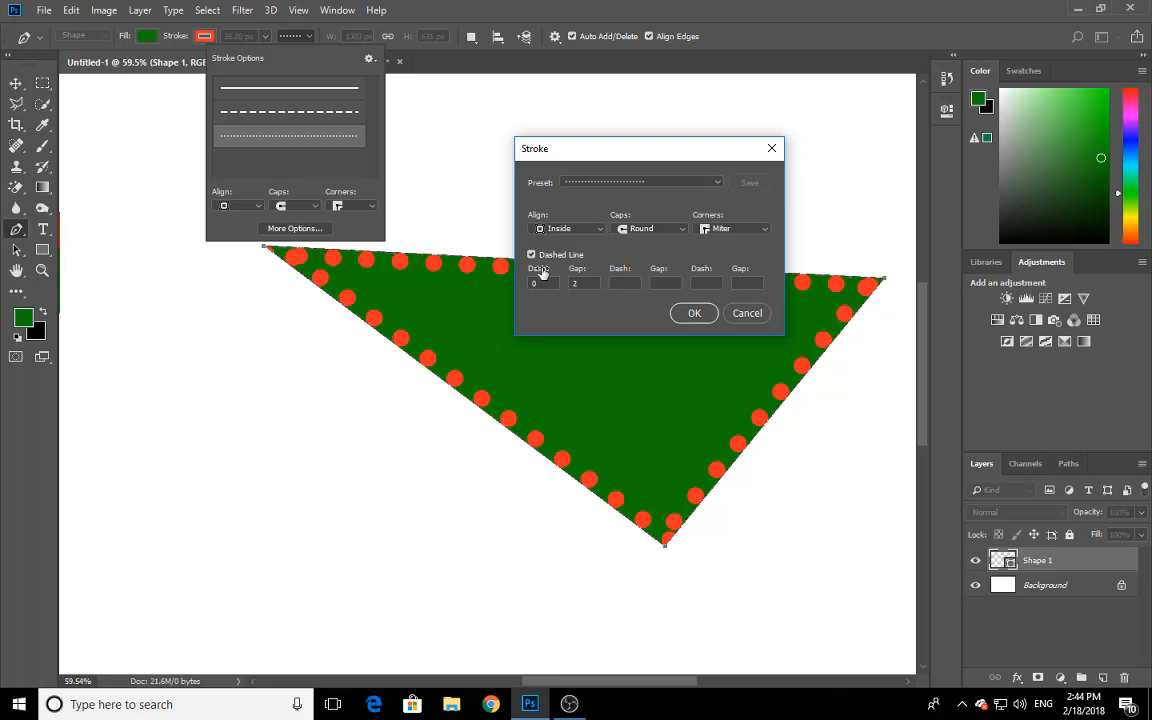
pyautogui.click(772, 148)
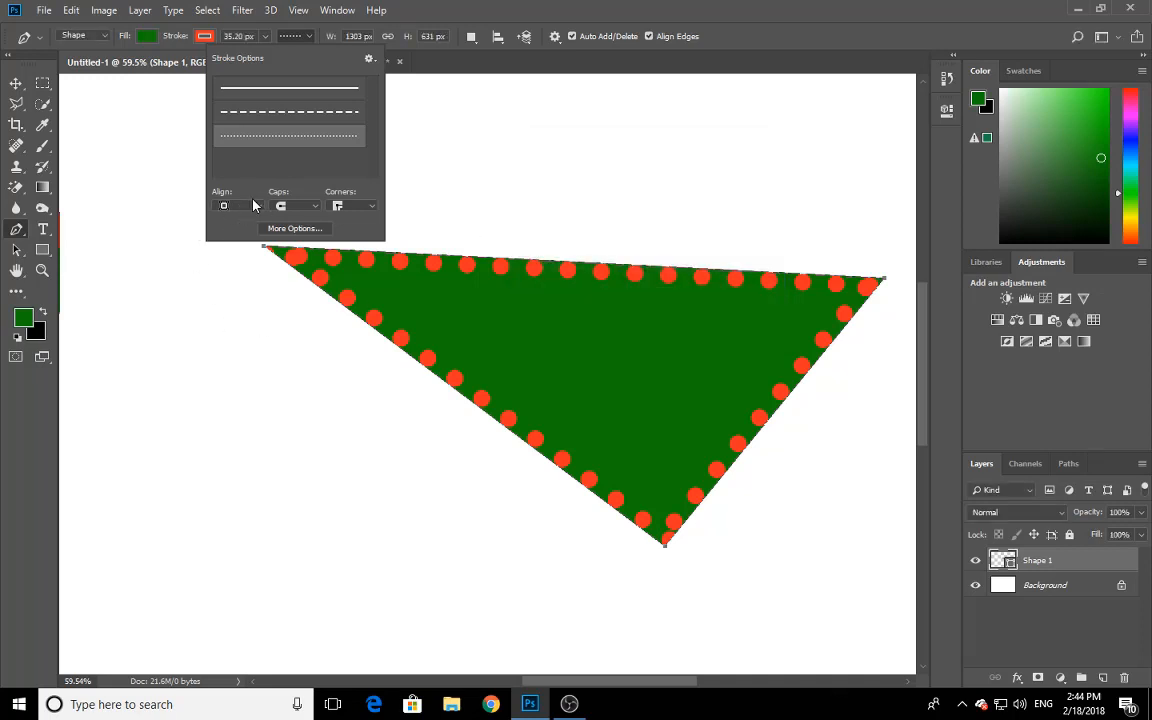
# - Restore the solid line style on the triangle's stroke and bring the whole canvas into view
pyautogui.click(292, 88)
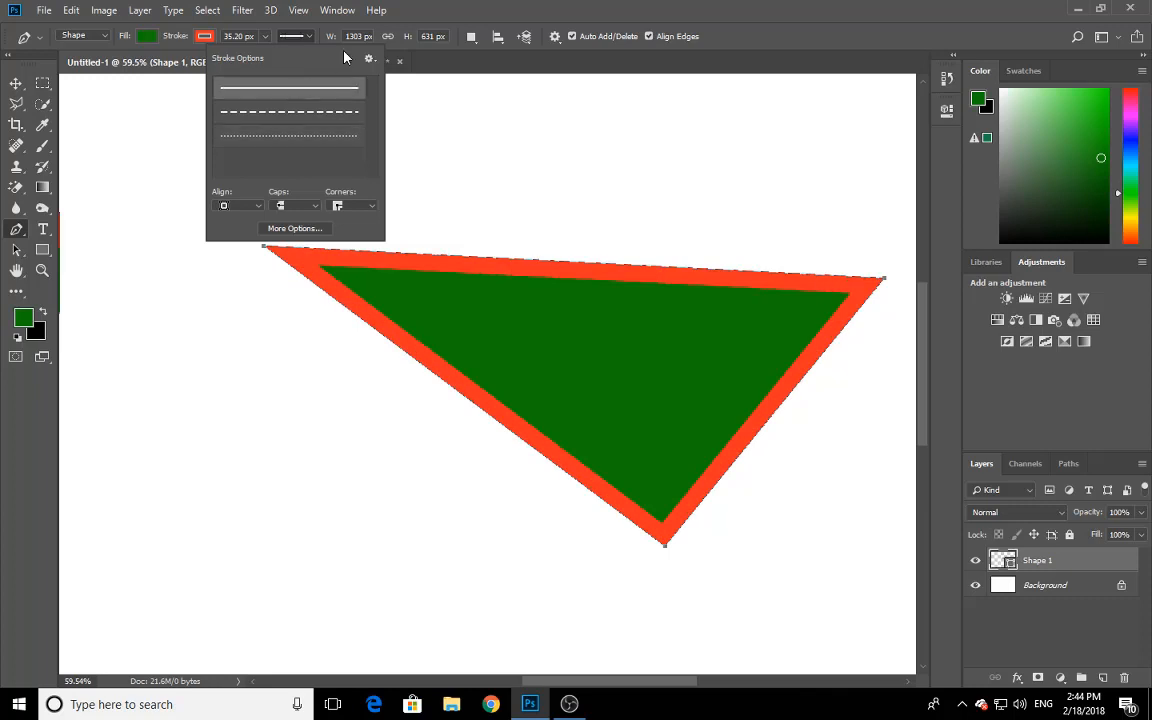
pyautogui.click(337, 10)
pyautogui.click(298, 30)
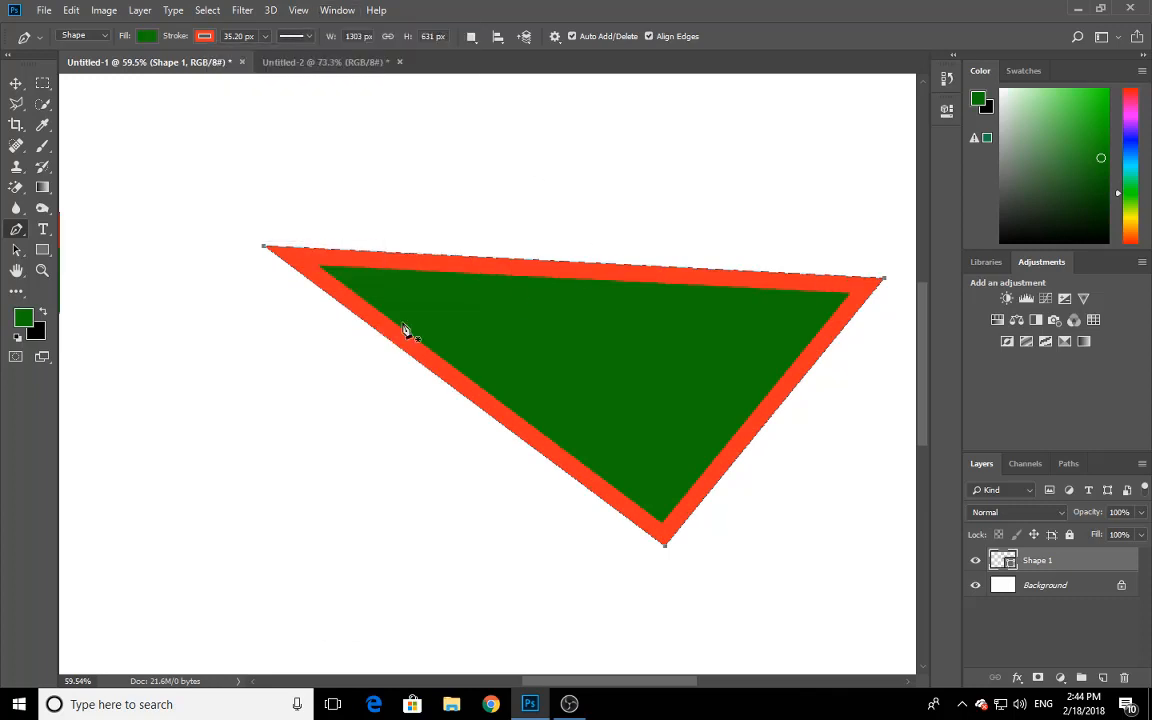
pyautogui.scroll(-2, 303, 421)
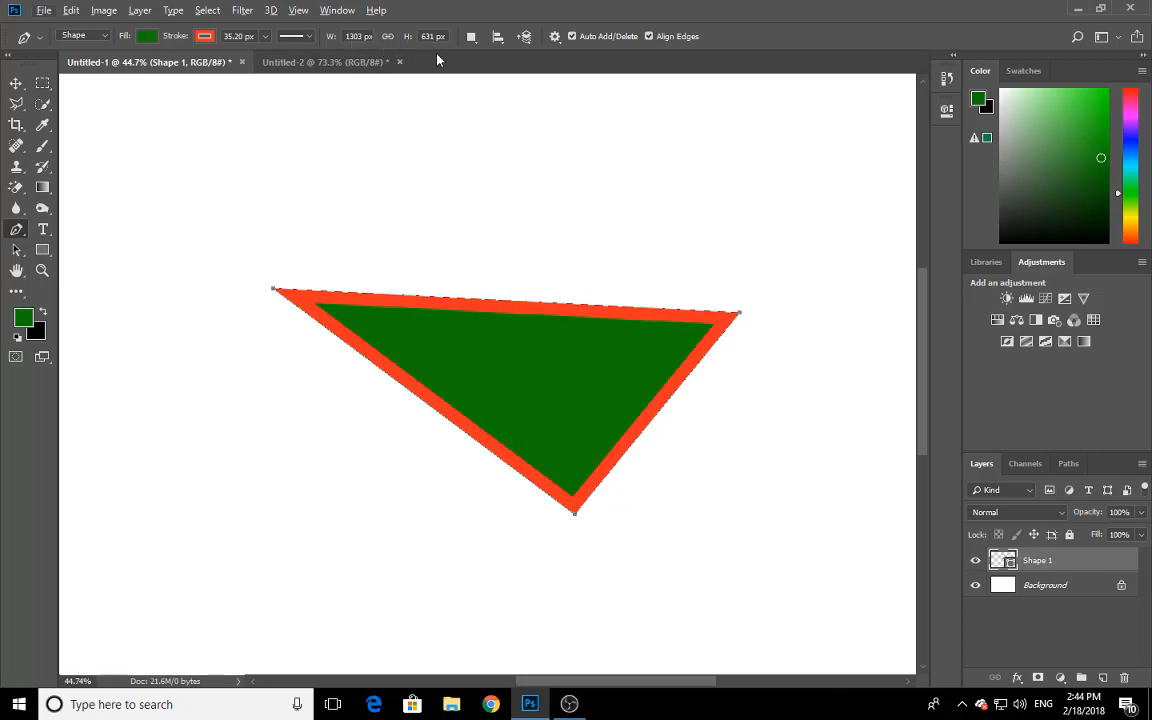
pyautogui.scroll(-2, 477, 166)
pyautogui.scroll(-1, 499, 220)
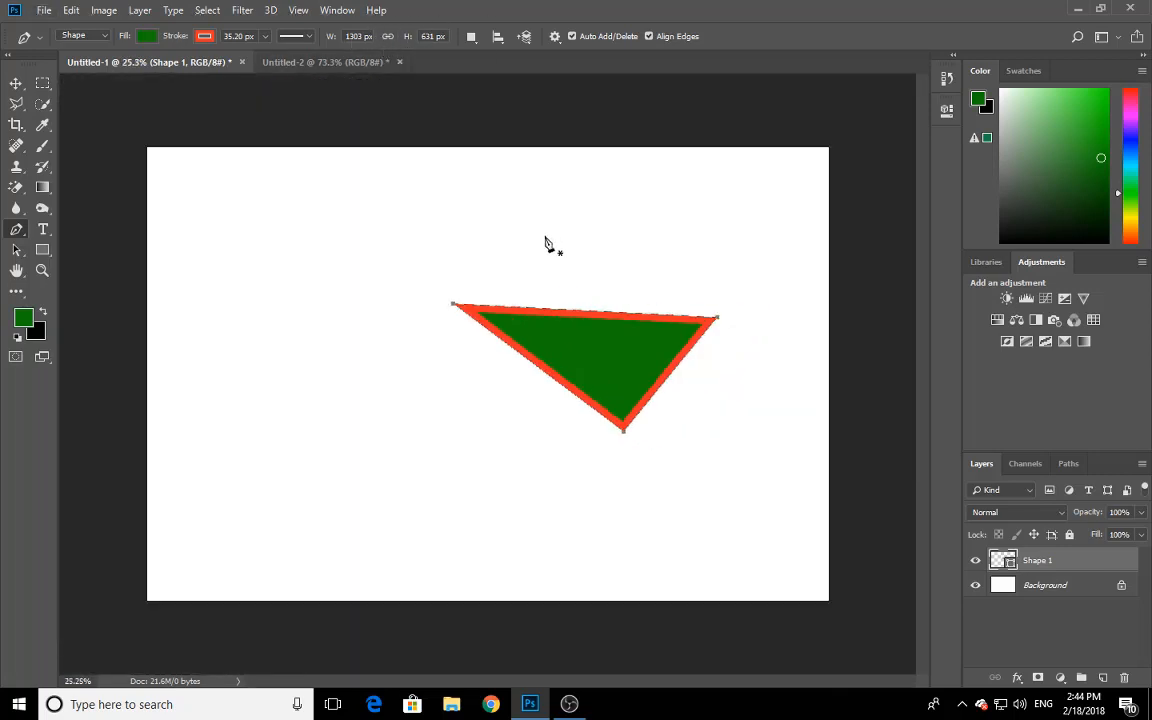
pyautogui.scroll(1, 499, 220)
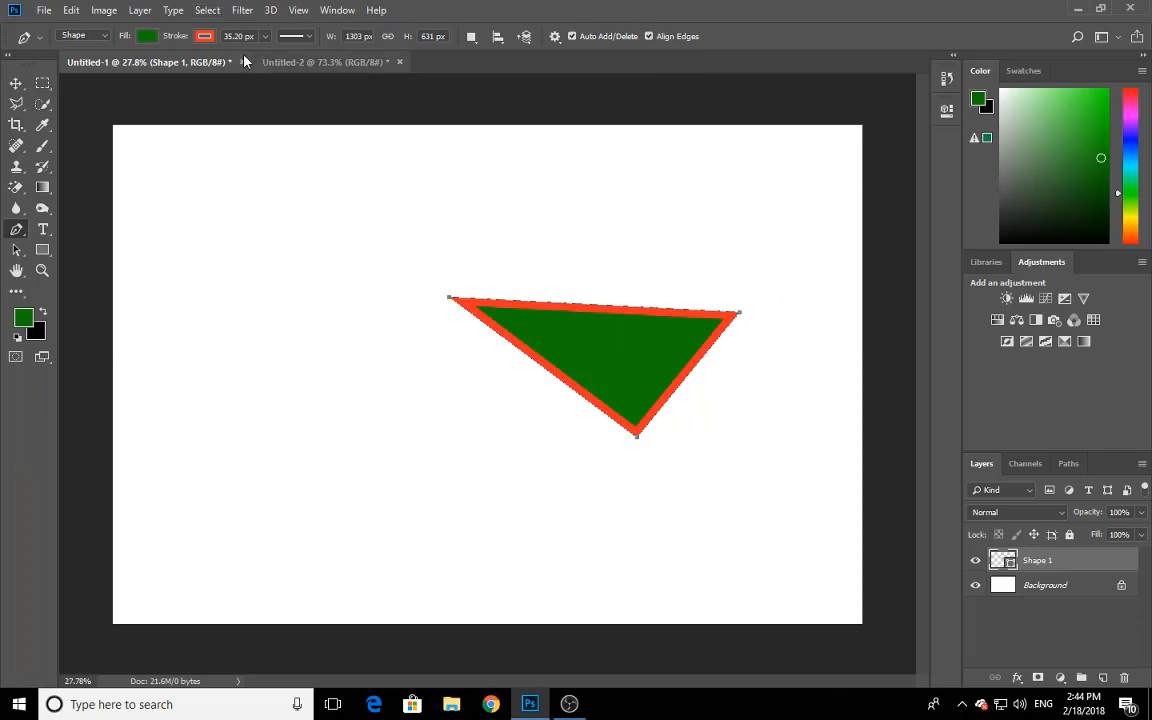
# - Set the green triangle's stroke width to 1 px
pyautogui.moveTo(247, 36); pyautogui.dragTo(227, 37)
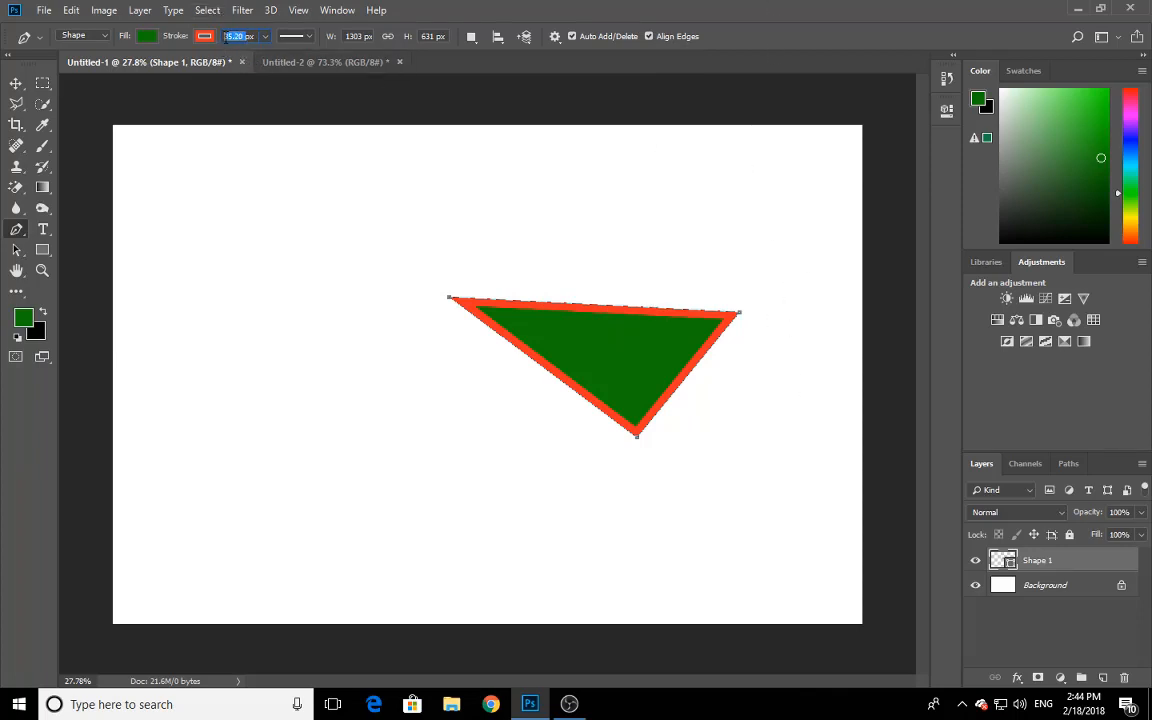
pyautogui.write('1')
pyautogui.press('Return')
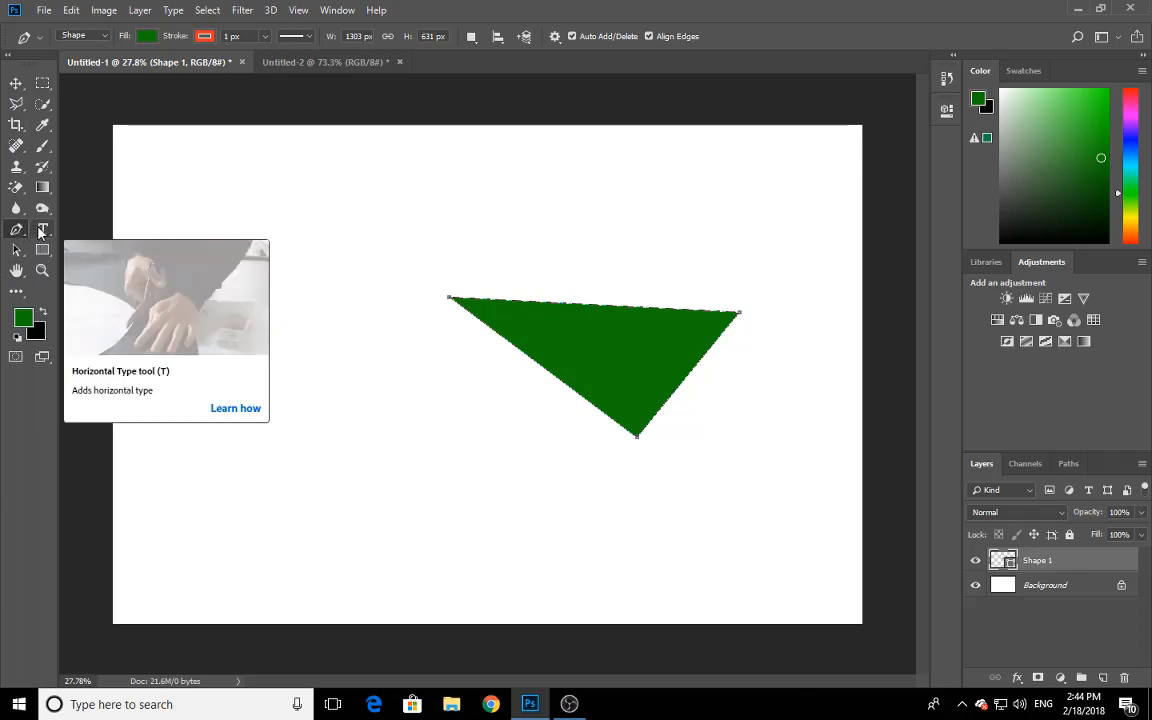
# - Add a new empty layer to the bird document, Untitled-2, and set the Pen tool to Path mode
pyautogui.click(347, 62)
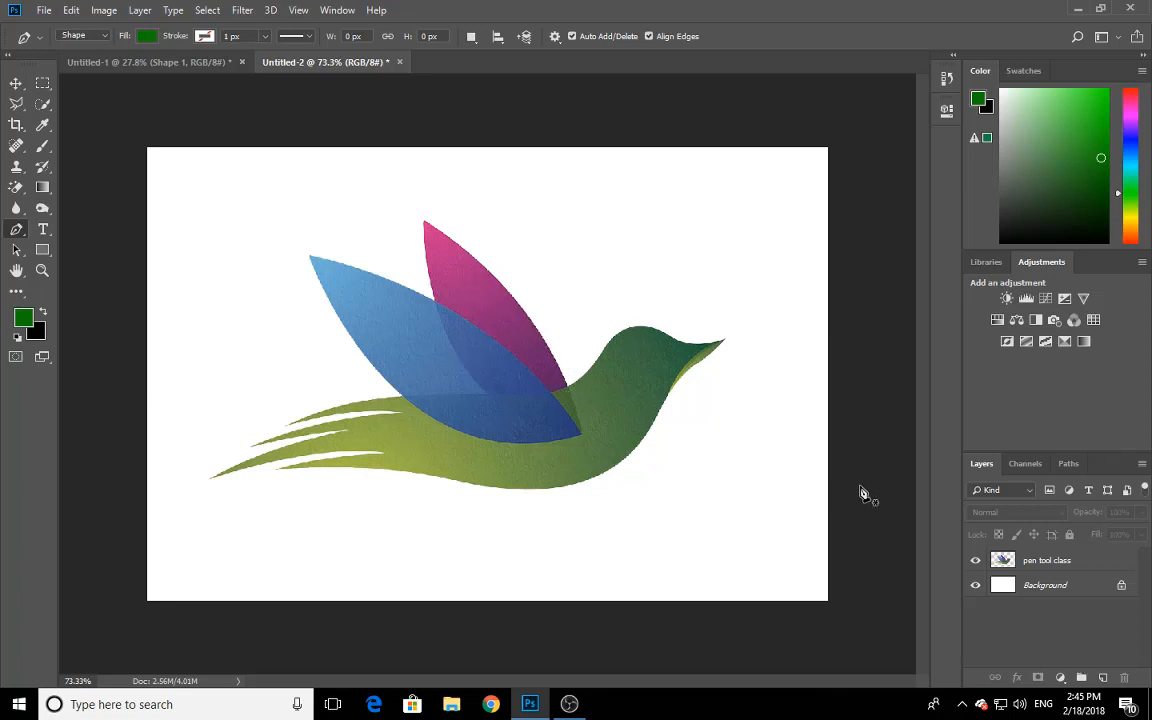
pyautogui.click(1104, 678)
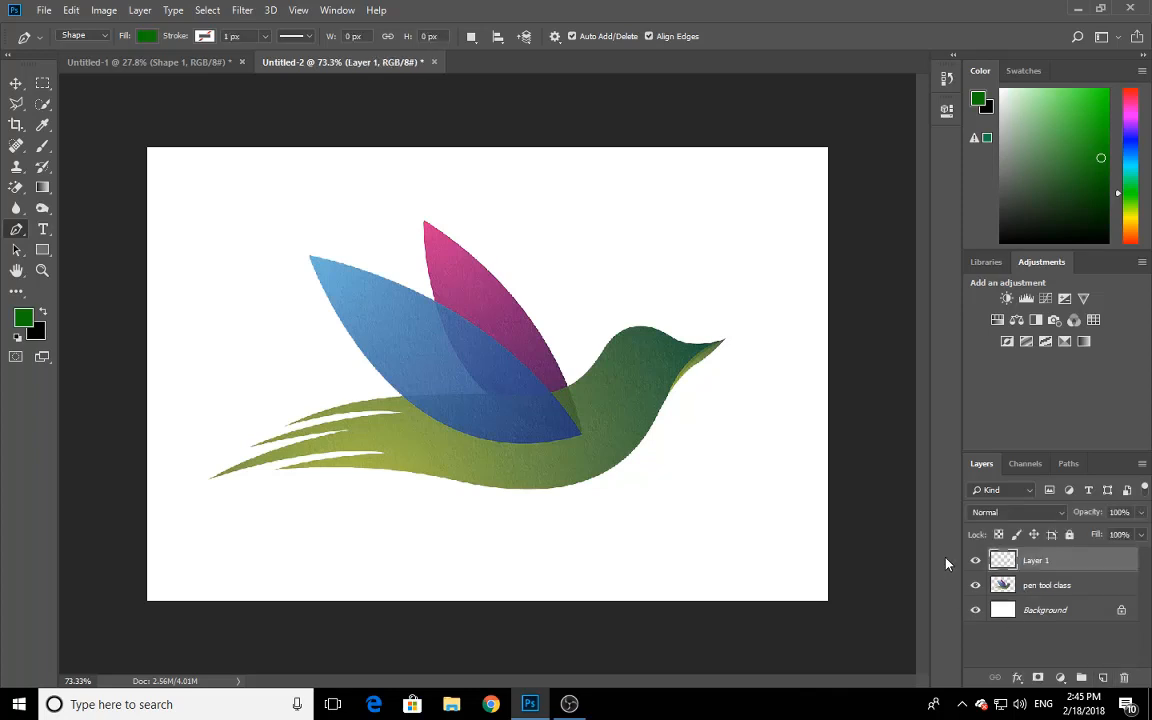
pyautogui.scroll(3, 588, 391)
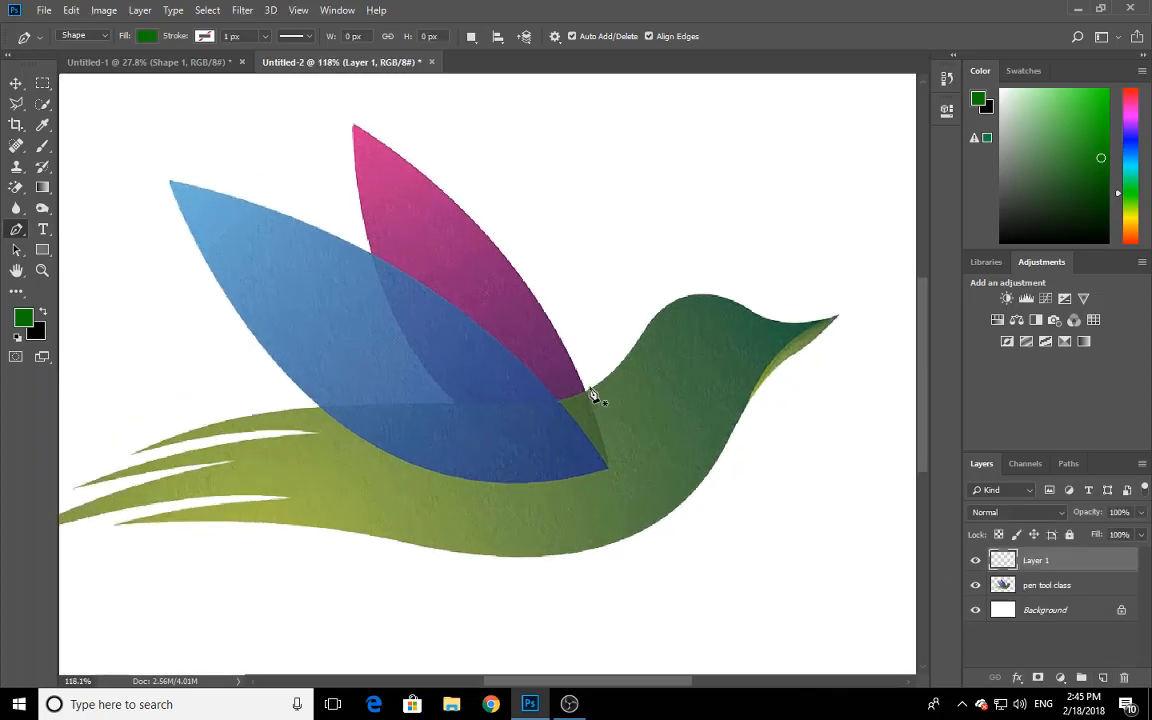
pyautogui.click(94, 36)
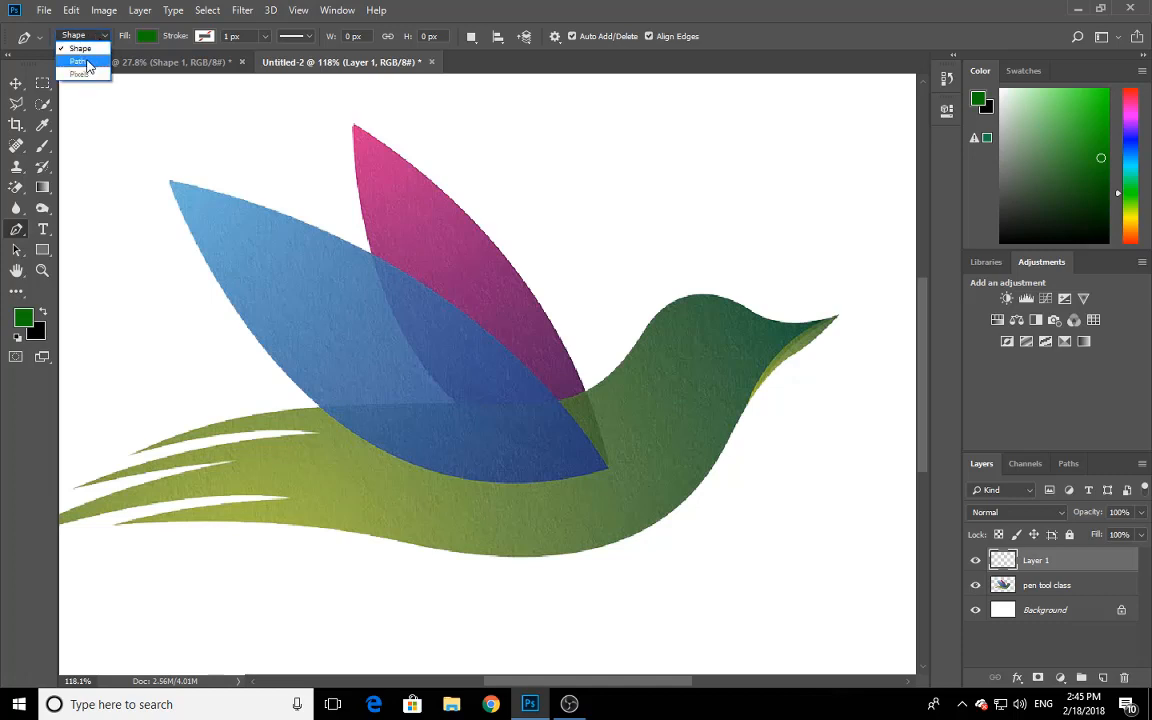
pyautogui.click(80, 62)
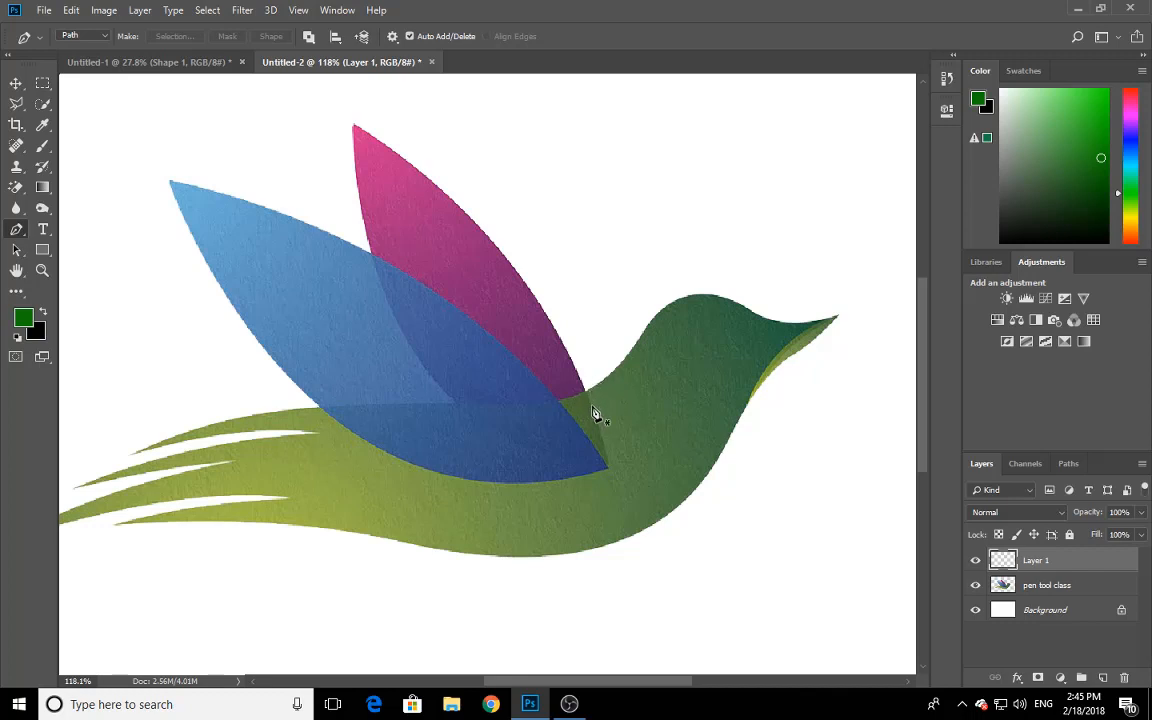
# - Start a path where the pink wing meets the bird's back and curve it along the wing's outer edge to the tip
pyautogui.scroll(1, 588, 390)
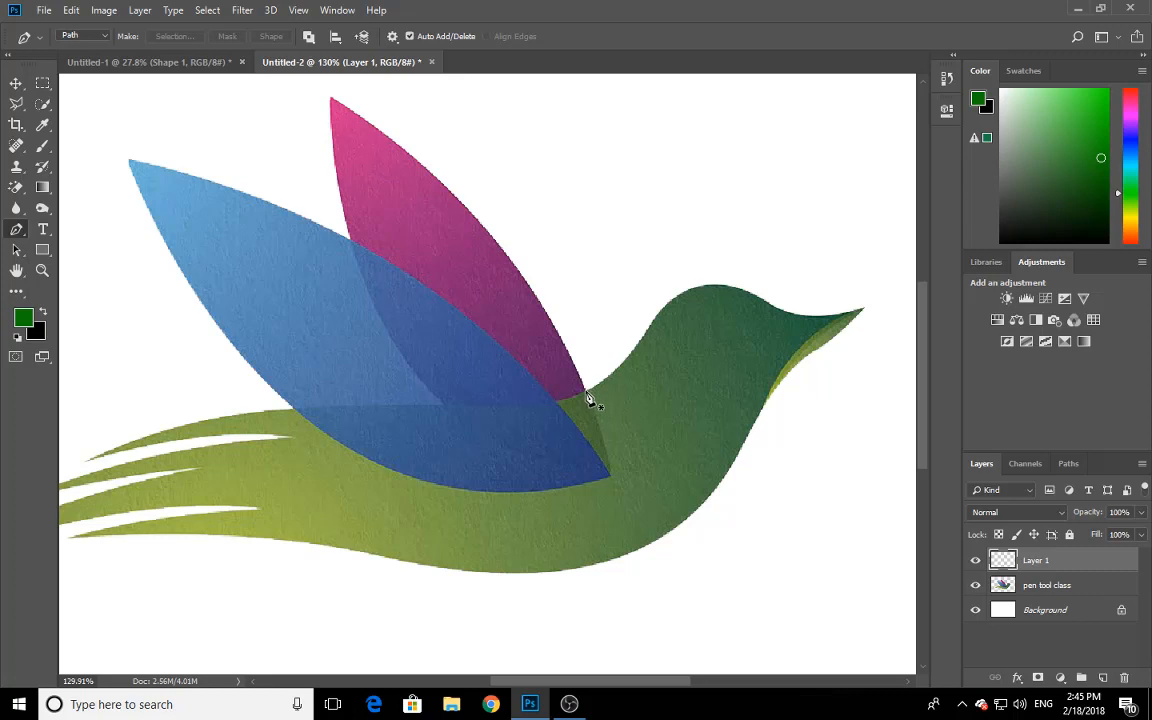
pyautogui.click(588, 398)
pyautogui.scroll(-2, 560, 378)
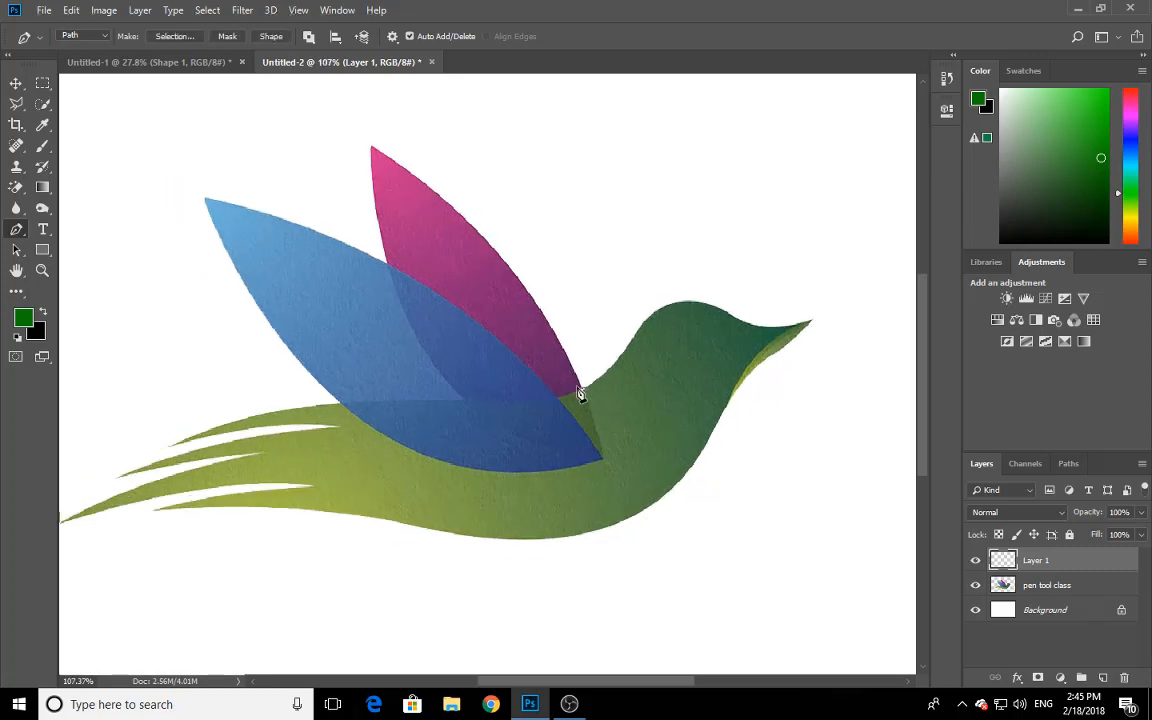
pyautogui.scroll(-2, 465, 275)
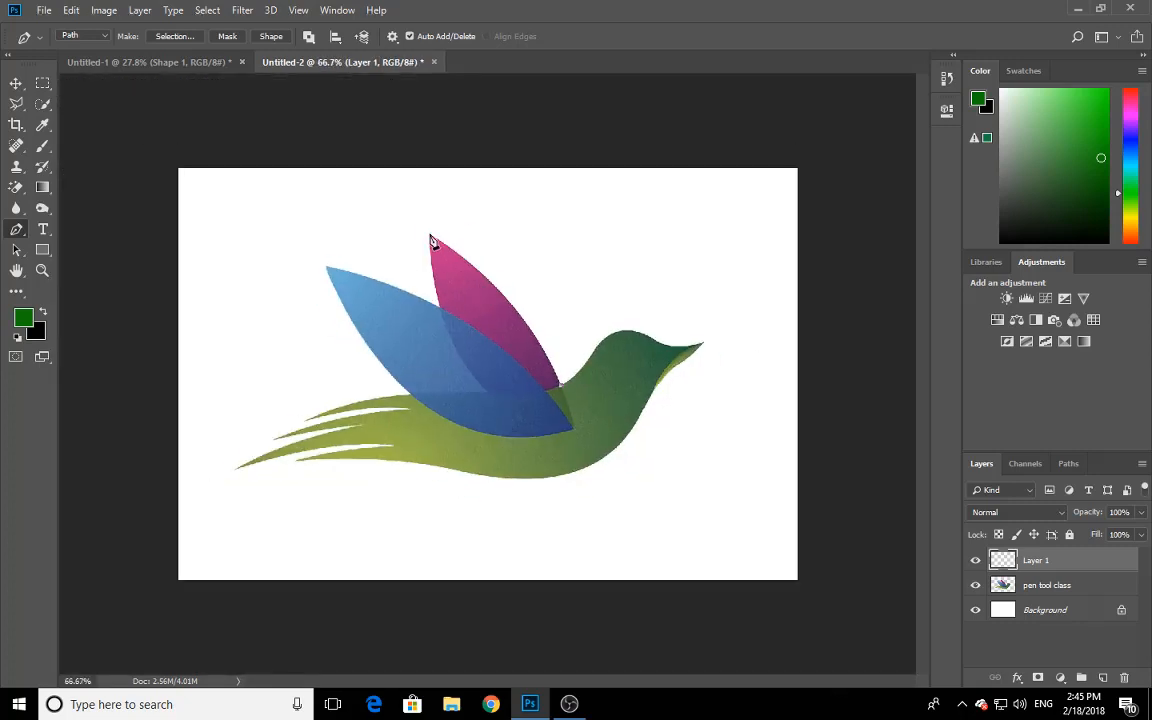
pyautogui.click(431, 238)
pyautogui.moveTo(431, 240); pyautogui.dragTo(340, 188)
# - Continue the path from the tip down the pink wing's inner edge and along its base, closing it at the starting point
pyautogui.moveTo(488, 393); pyautogui.dragTo(477, 367)
pyautogui.hotkey('ctrl', 'z')
pyautogui.keyDown('alt'); pyautogui.click(431, 238); pyautogui.keyUp('alt')
pyautogui.moveTo(490, 394); pyautogui.dragTo(548, 434)
pyautogui.keyDown('alt'); pyautogui.click(491, 396); pyautogui.keyUp('alt')
pyautogui.click(563, 394)
# - Convert the wing path into a new anti-aliased selection with a feather radius of 0 pixels
pyautogui.rightClick(484, 329)
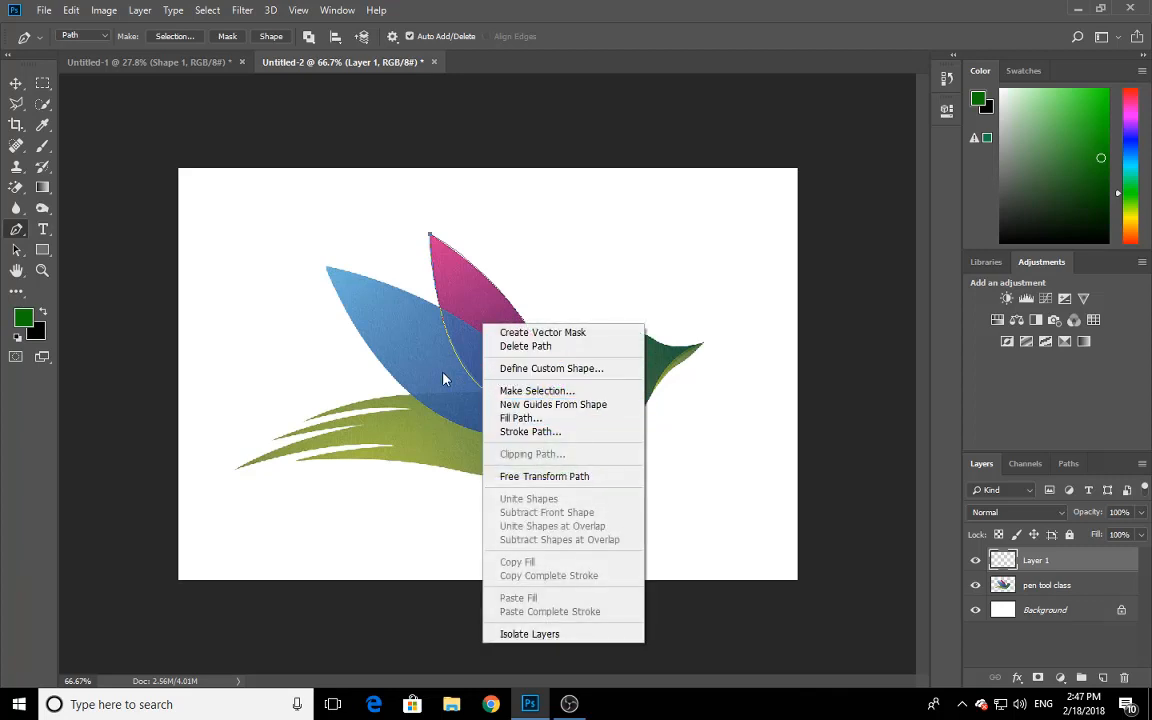
pyautogui.click(540, 391)
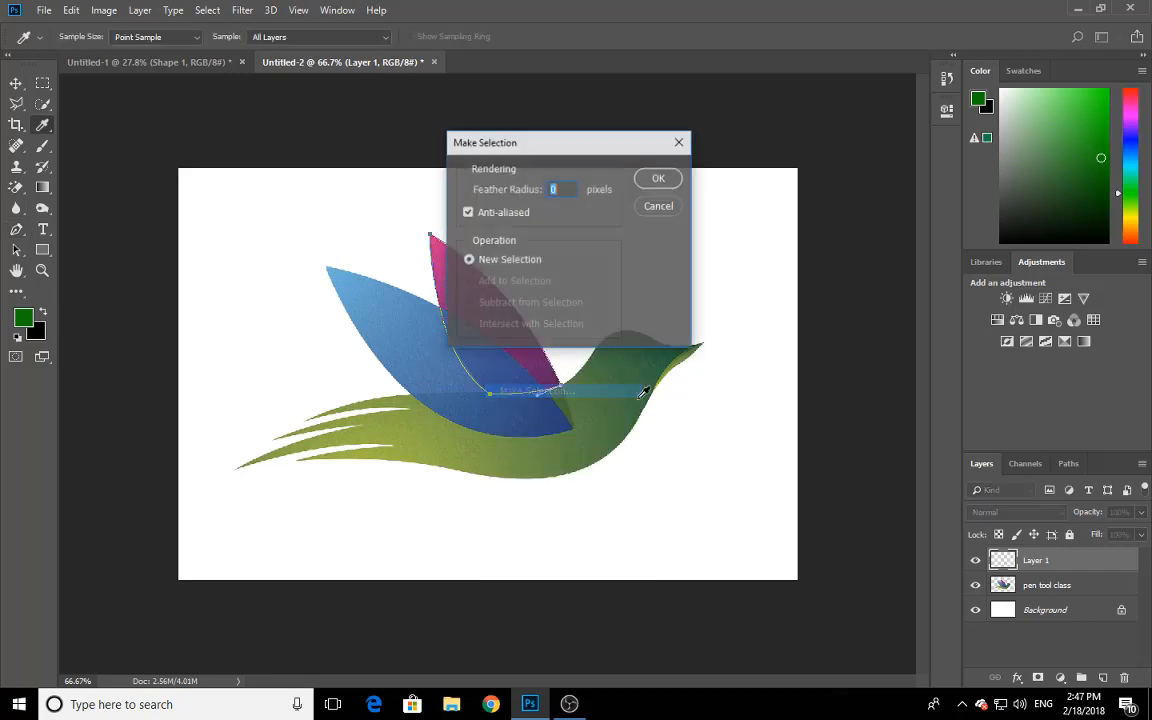
pyautogui.moveTo(586, 149); pyautogui.dragTo(743, 222)
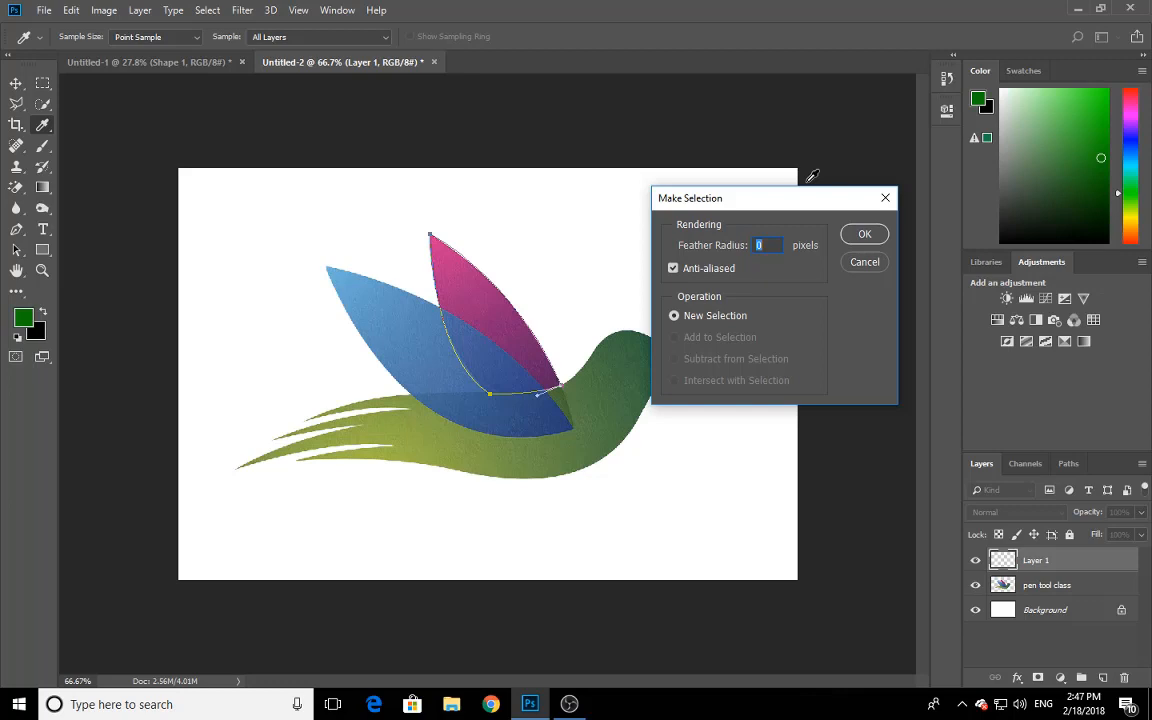
pyautogui.moveTo(816, 204); pyautogui.dragTo(765, 205)
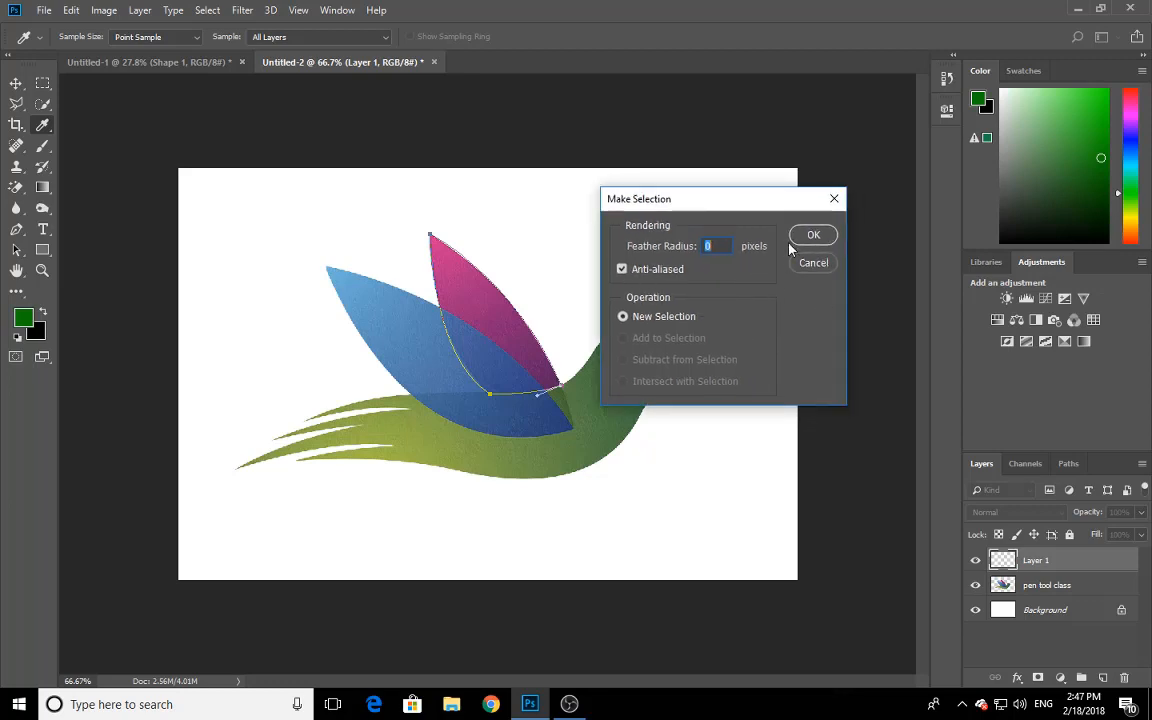
pyautogui.click(808, 234)
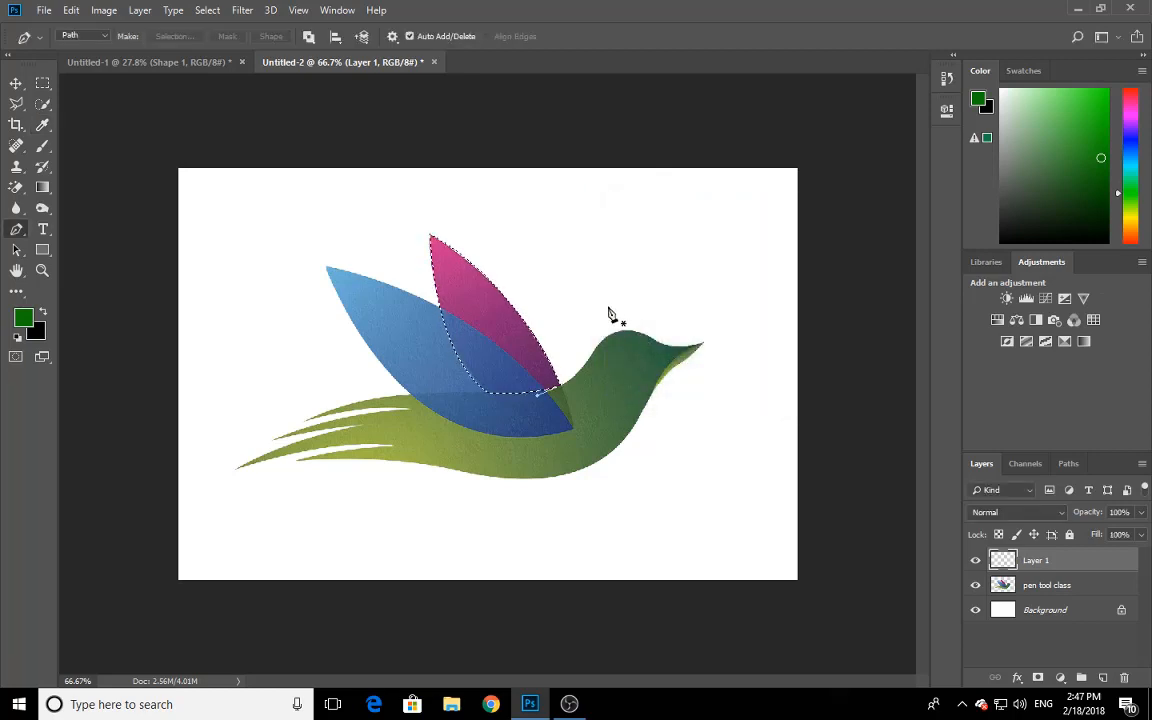
pyautogui.rightClick(487, 330)
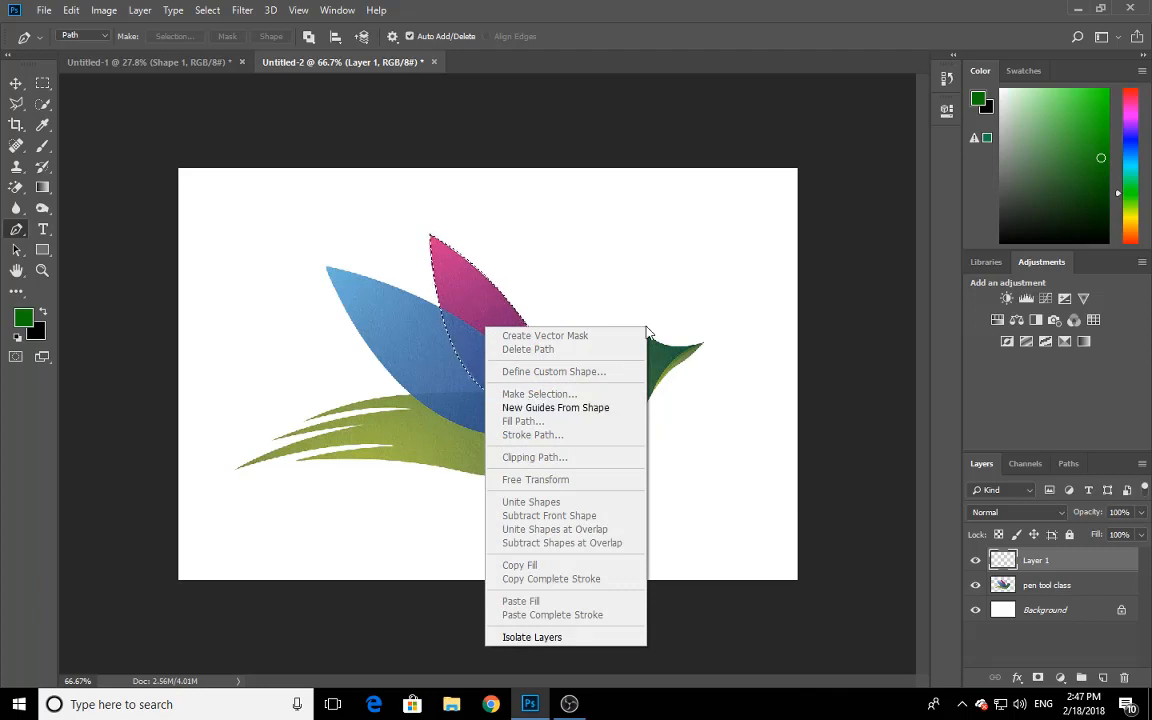
pyautogui.click(569, 250)
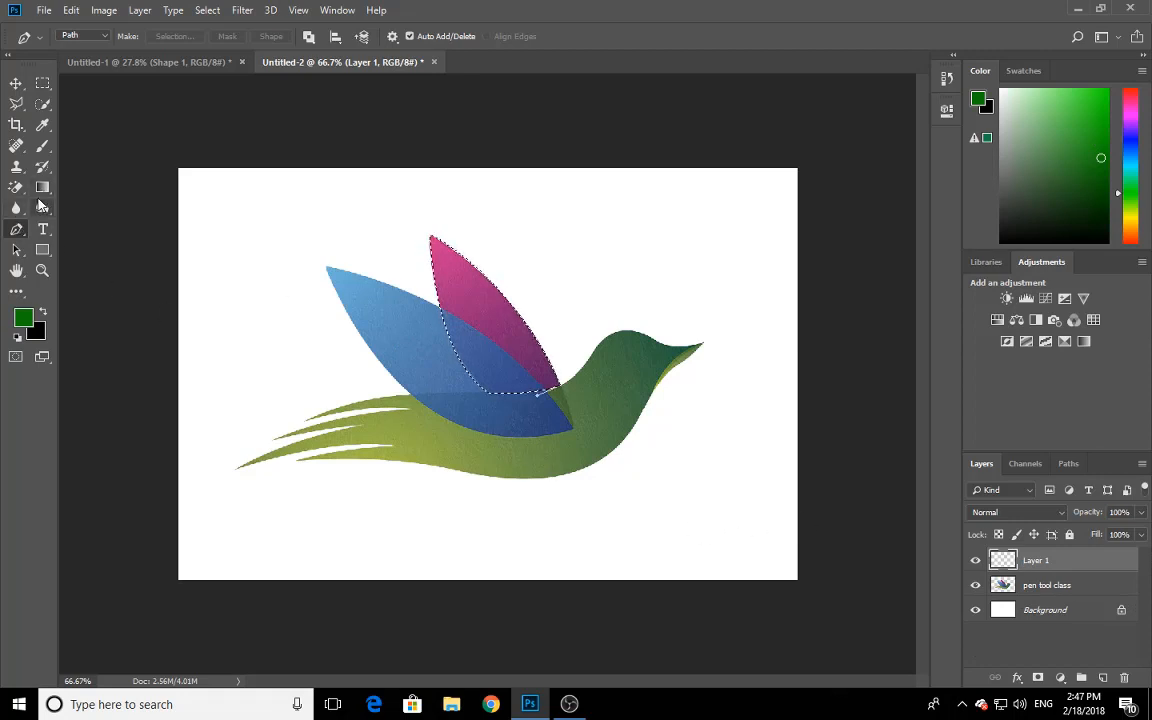
pyautogui.click(42, 166)
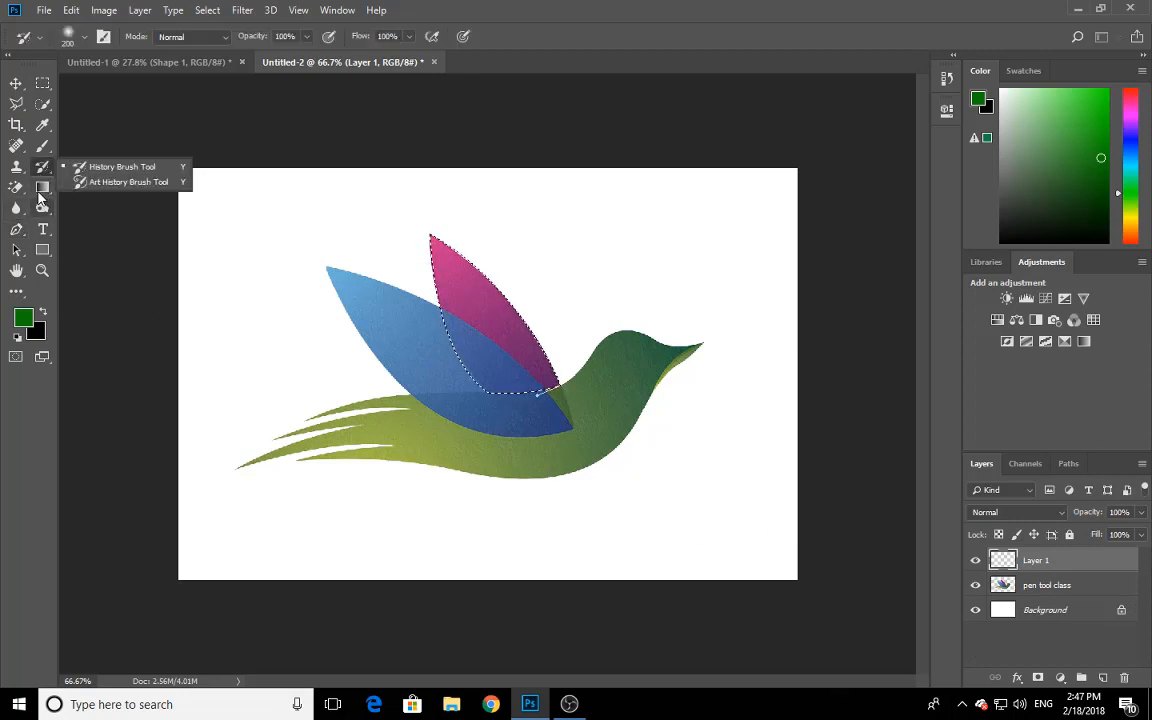
pyautogui.click(42, 189)
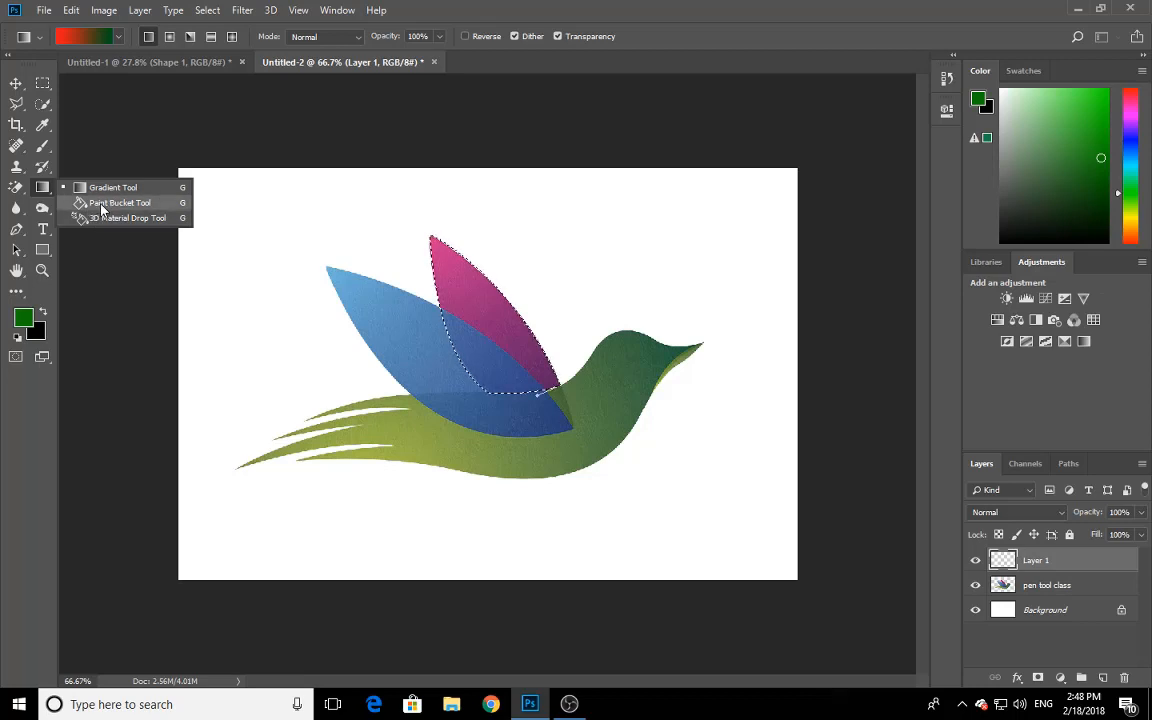
pyautogui.click(43, 189)
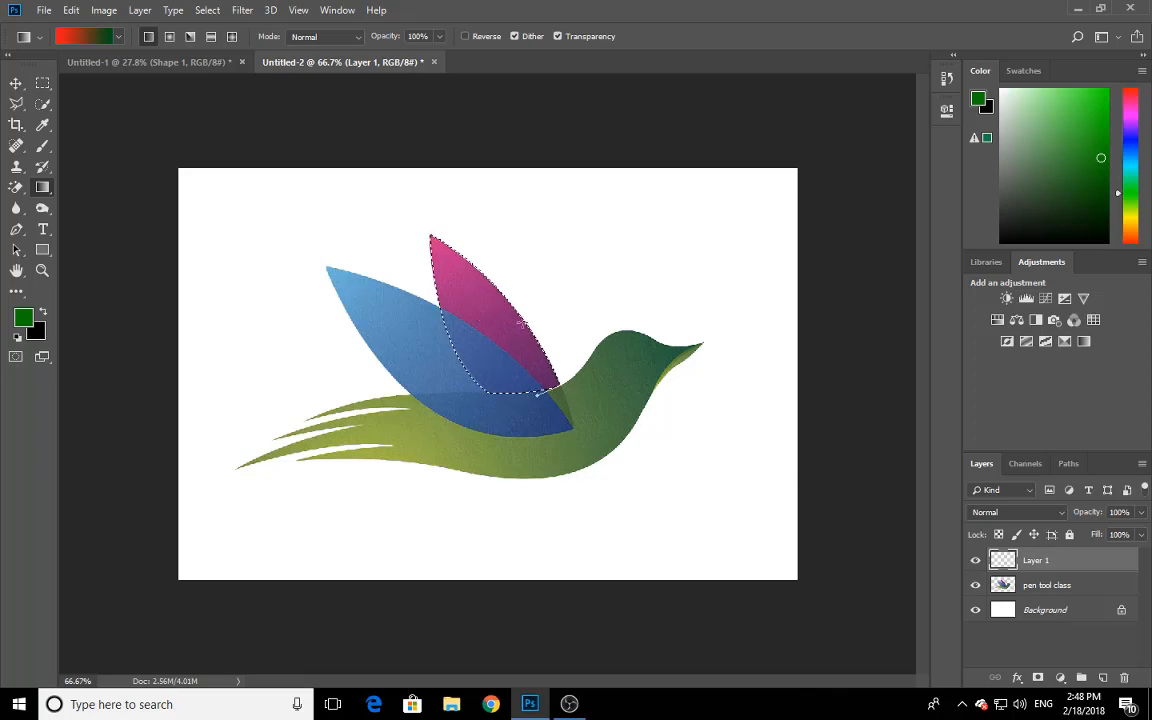
pyautogui.click(1014, 686)
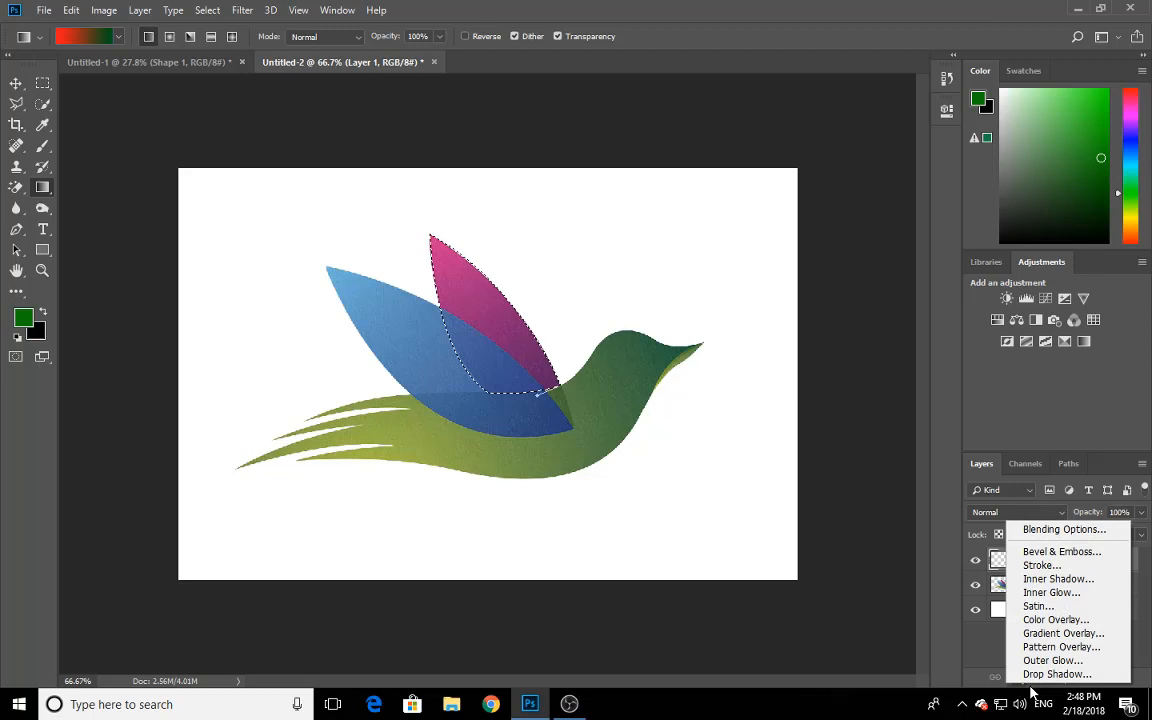
pyautogui.click(1040, 621)
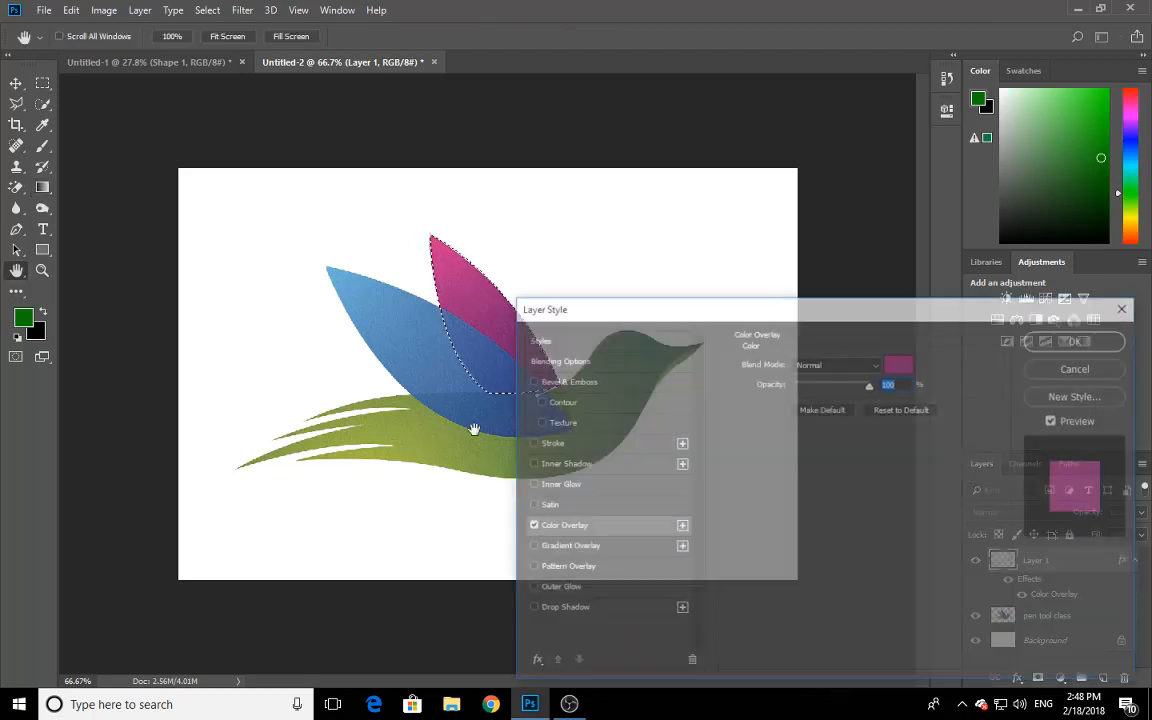
pyautogui.moveTo(899, 320); pyautogui.dragTo(870, 198)
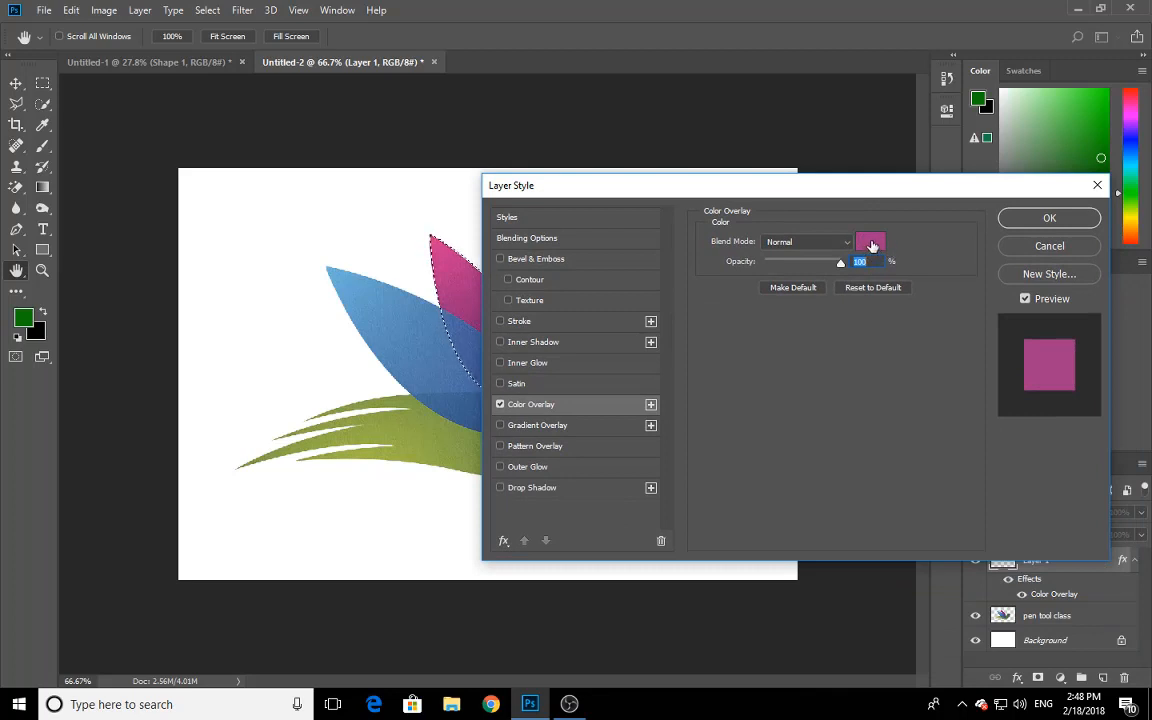
pyautogui.click(871, 245)
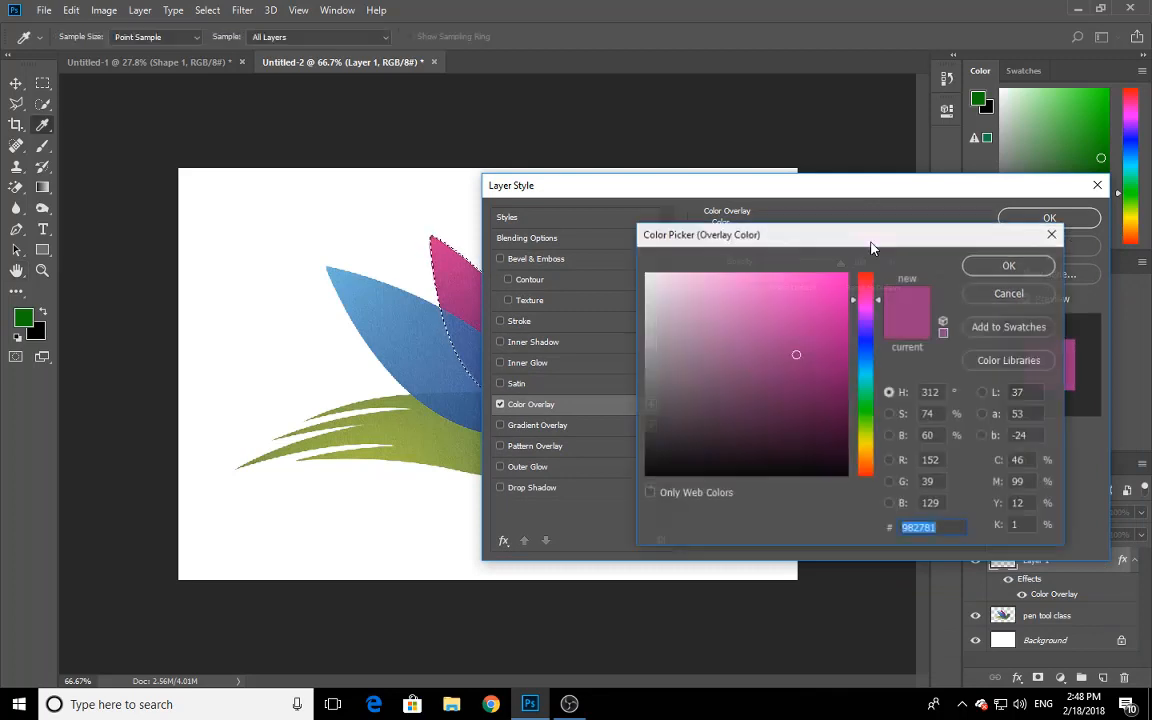
pyautogui.click(1009, 264)
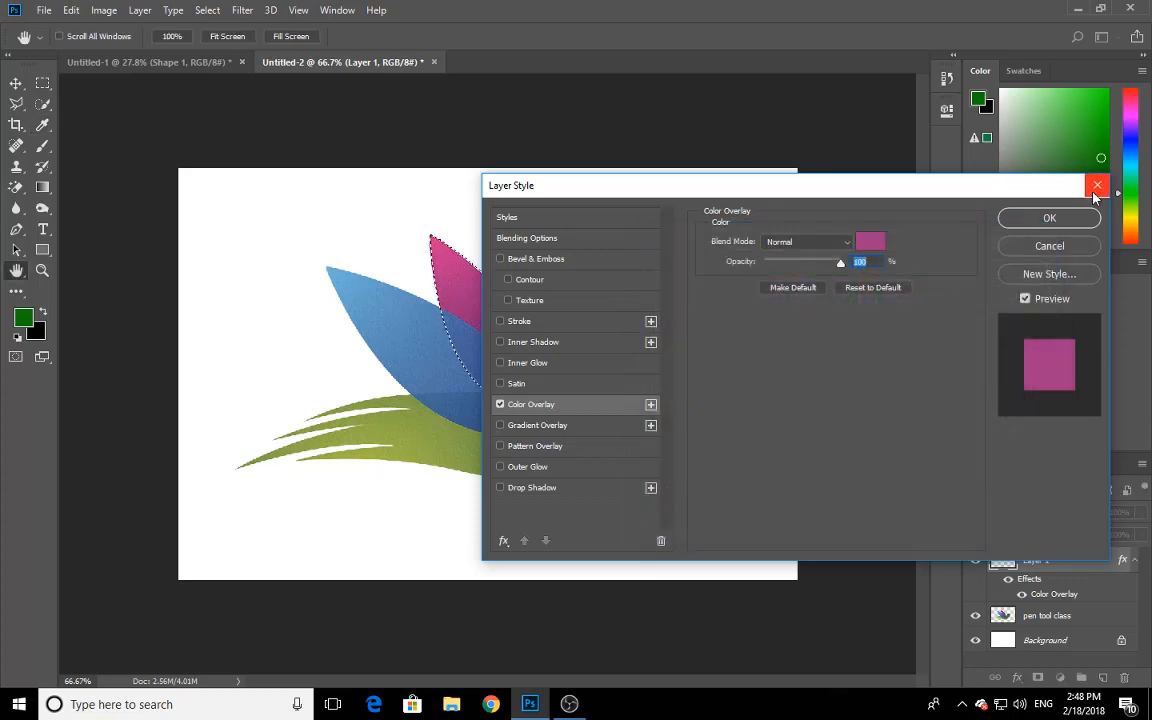
pyautogui.click(1096, 187)
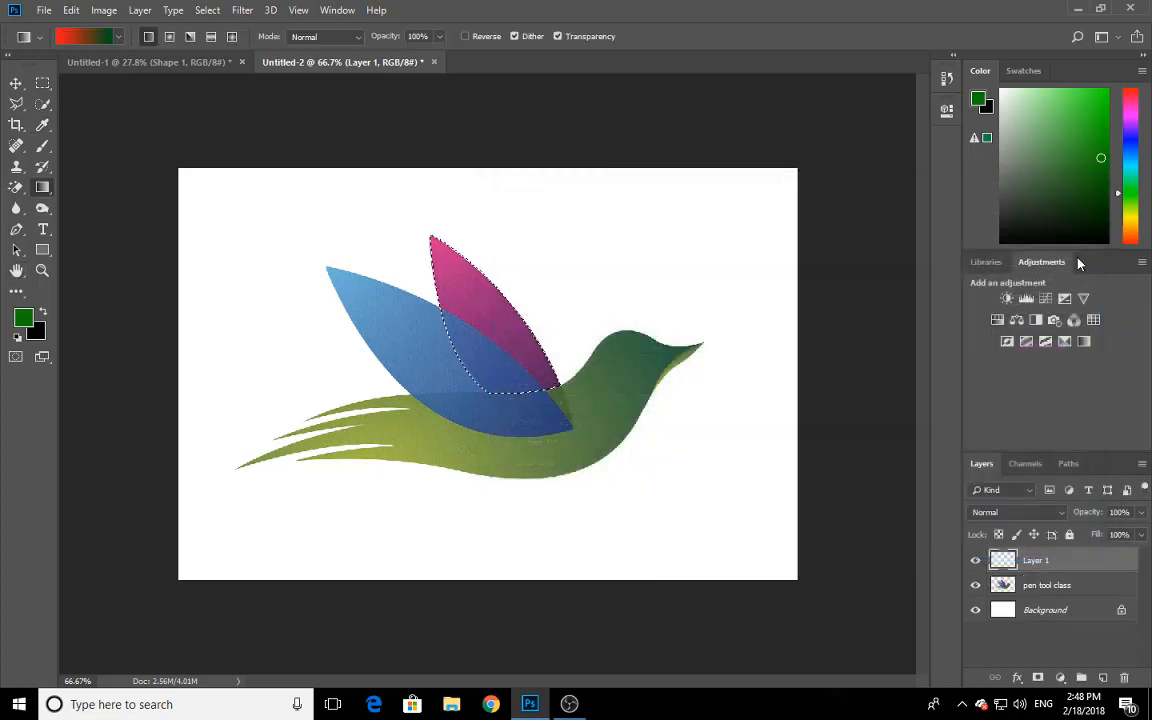
# - Sample the pink wing's color as the foreground color and fill the wing selection with it on Layer 1
pyautogui.click(23, 318)
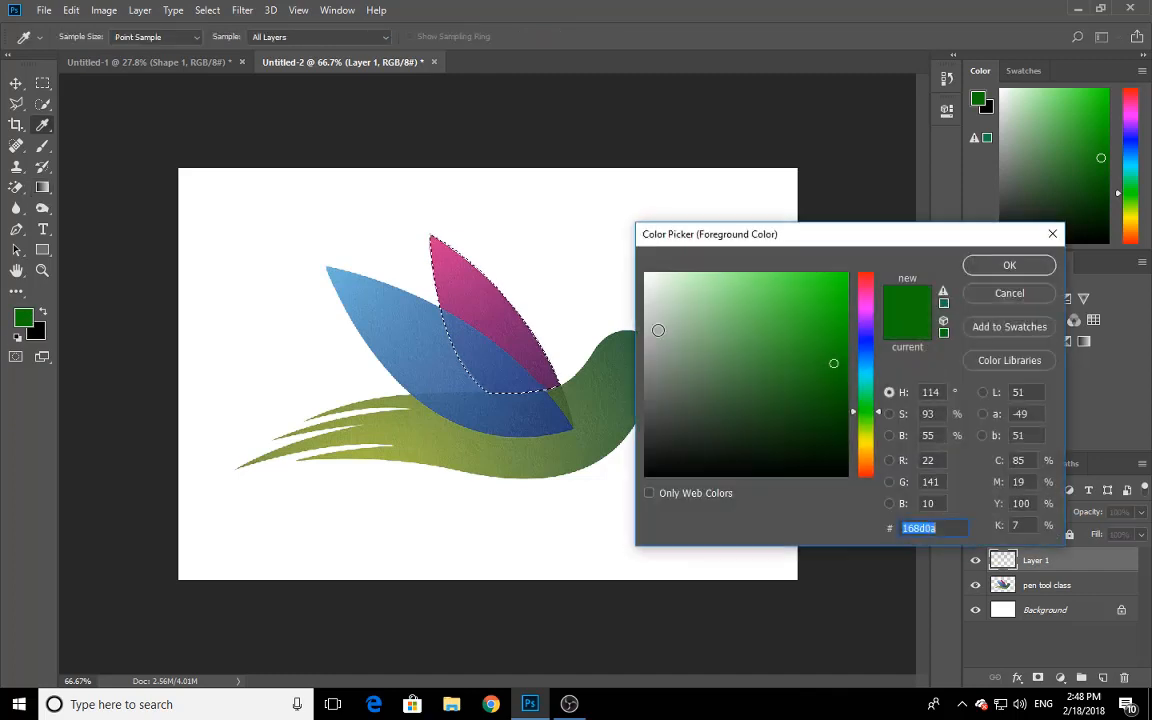
pyautogui.click(836, 332)
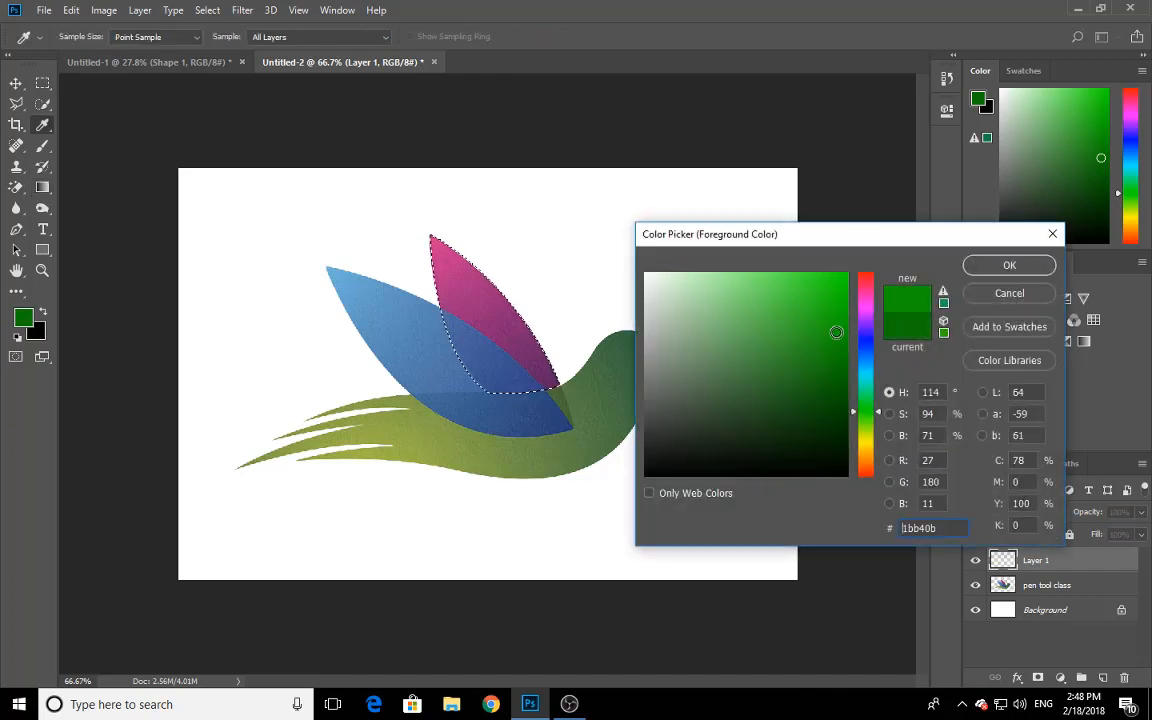
pyautogui.click(505, 303)
pyautogui.click(1010, 264)
pyautogui.press('g')
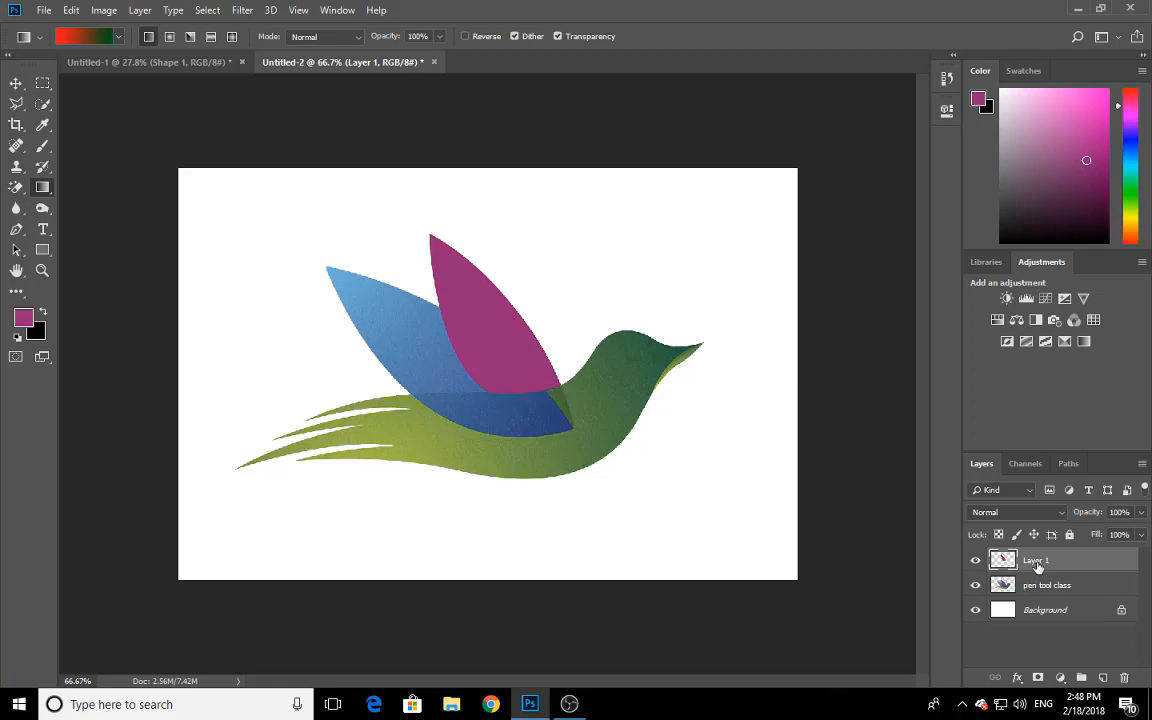
# - Rename the filled wing's layer to "wing" and hide it
pyautogui.doubleClick(1036, 561)
pyautogui.write('wing')
pyautogui.click(977, 564)
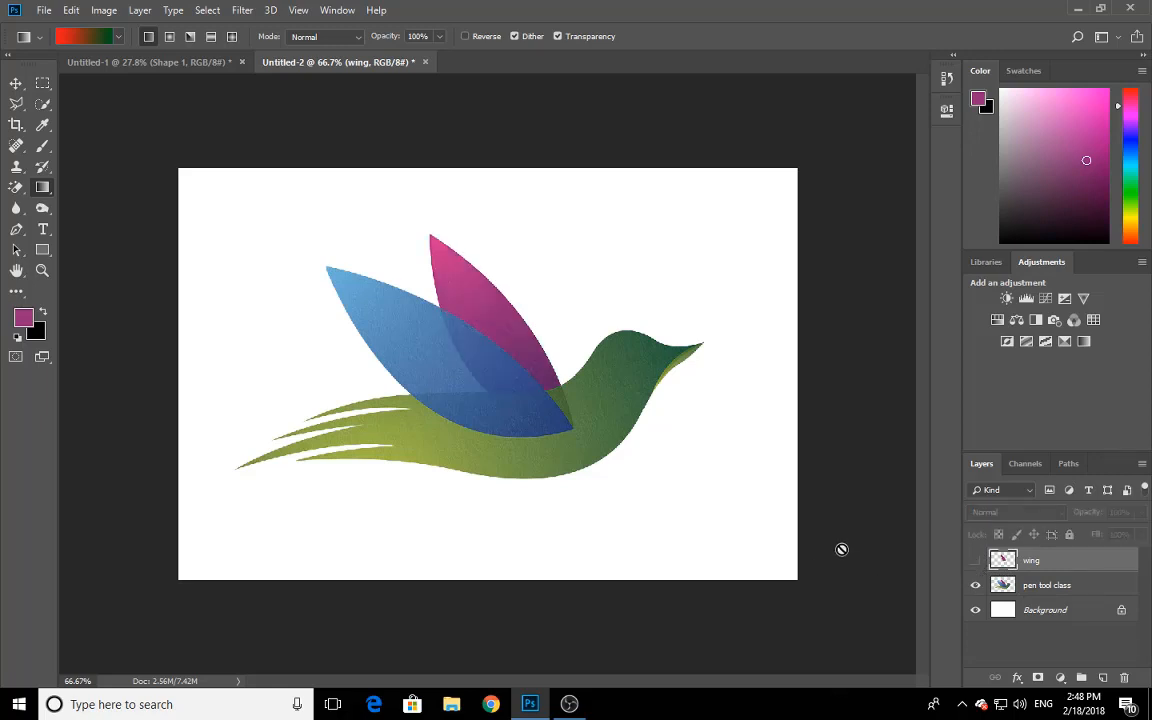
# - Rename the "pen tool class" layer to "master file"
pyautogui.doubleClick(1046, 586)
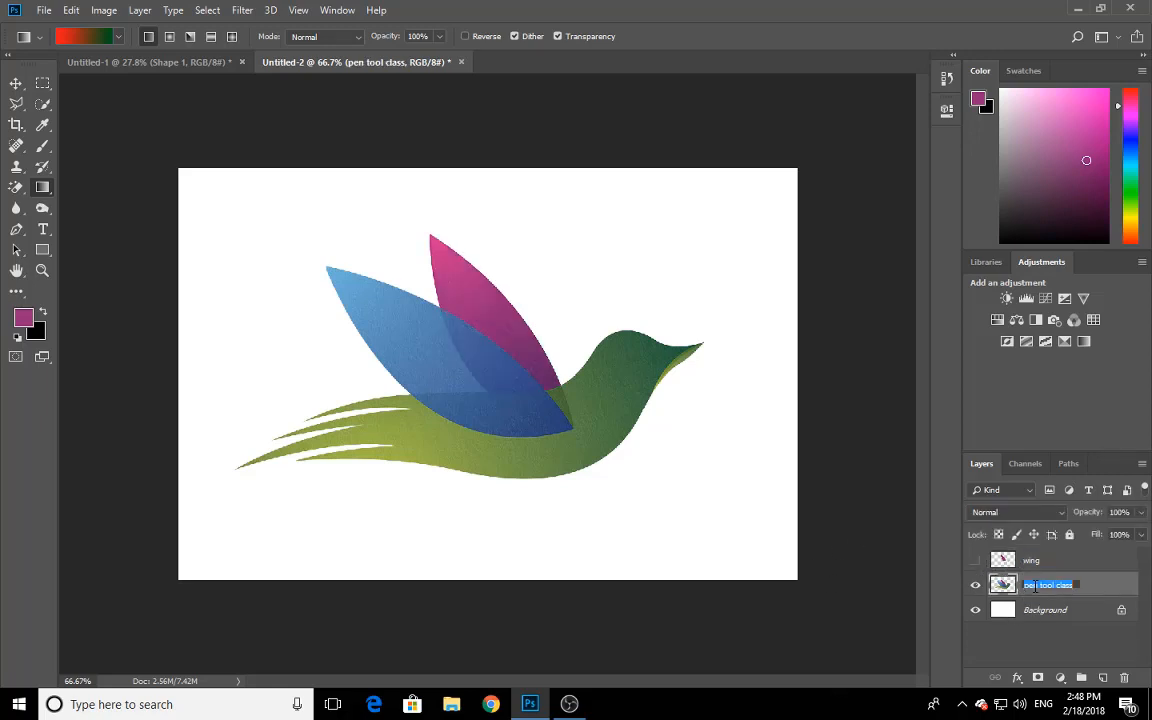
pyautogui.write('master file')
pyautogui.press('Return')
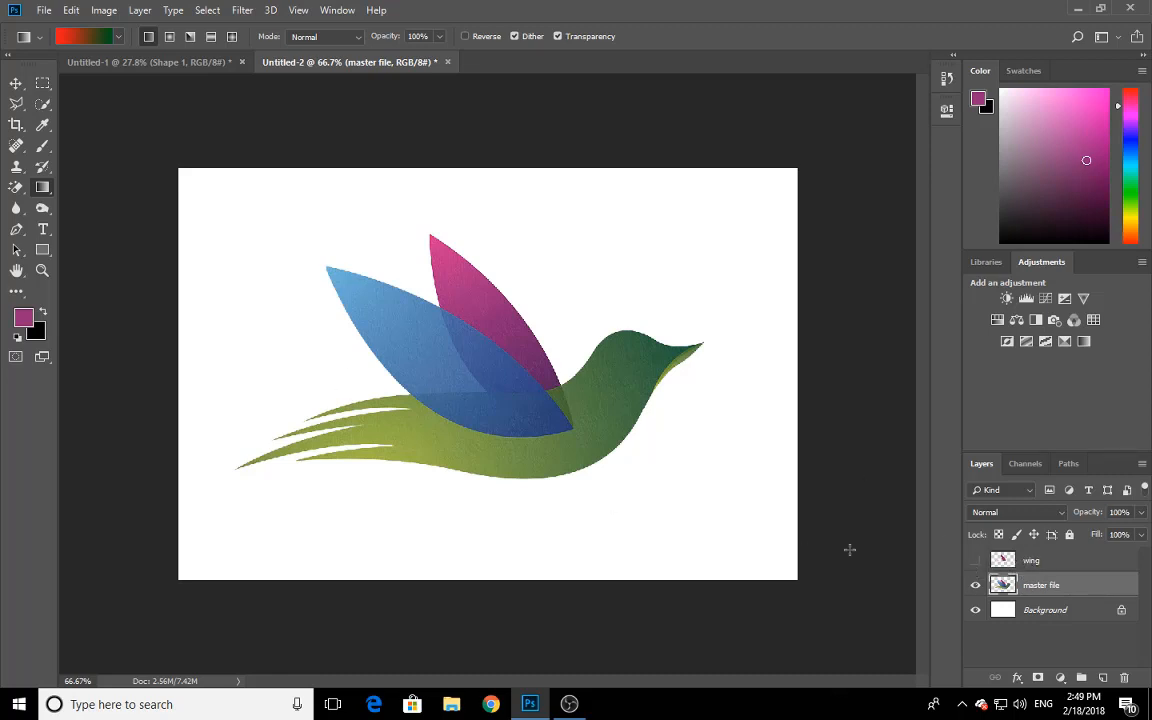
# - Inspect the traced wing without the reference bird, then restore the master file layer's visibility and hide the wing layer again
pyautogui.click(975, 586)
pyautogui.click(976, 563)
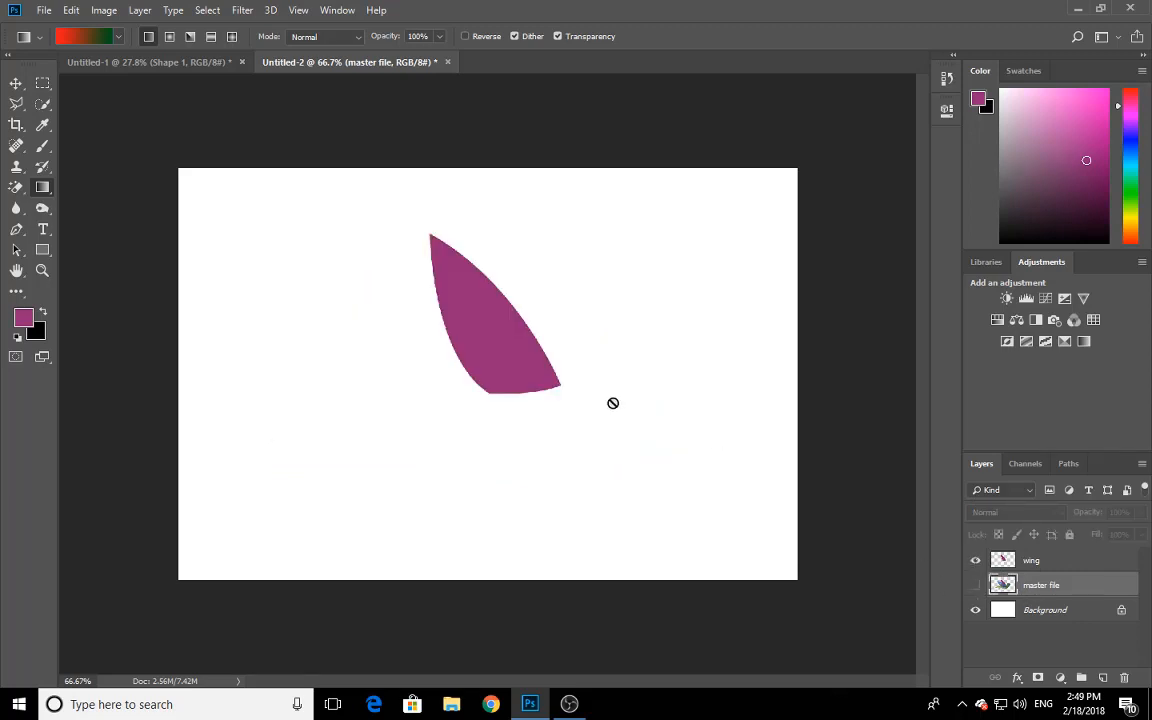
pyautogui.click(975, 583)
pyautogui.click(975, 561)
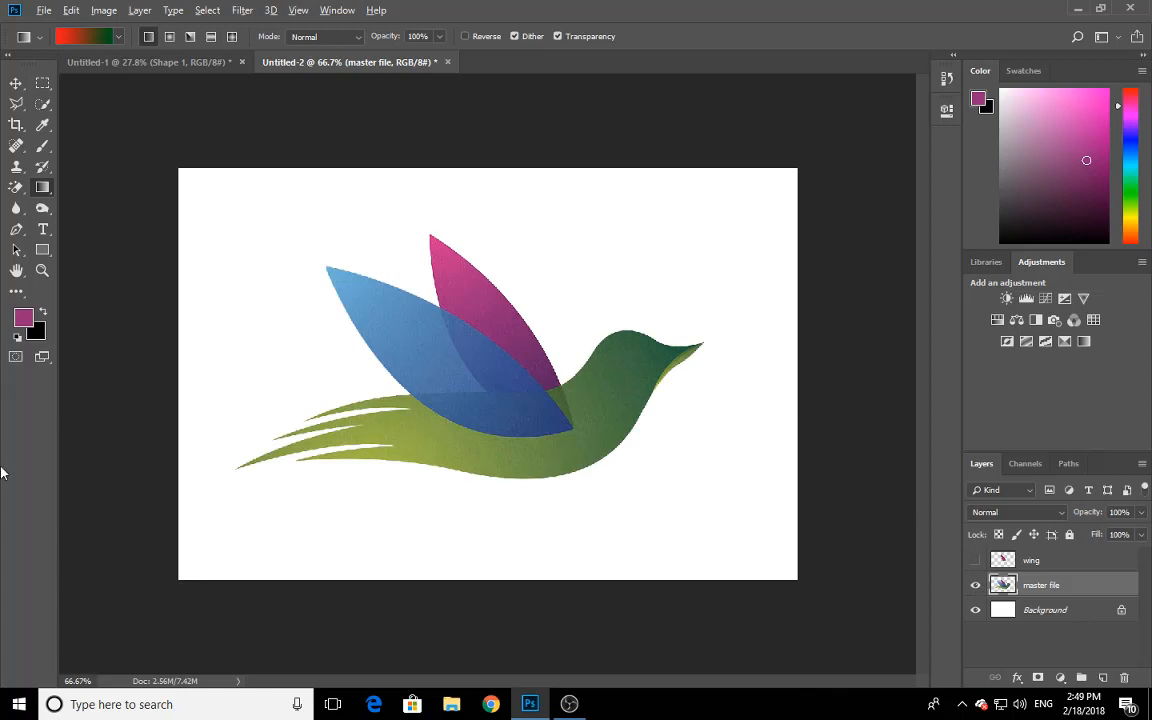
pyautogui.hotkey('ctrl', '+')
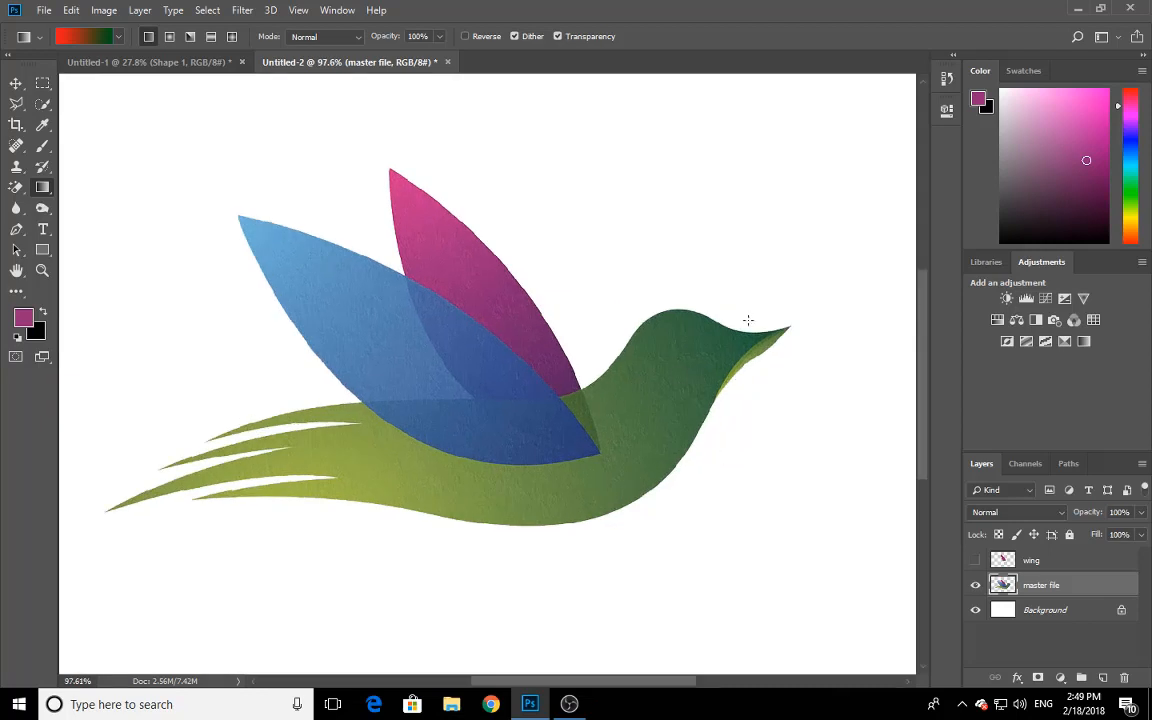
# - Start a Pen tool path at the bird's beak tip and trace the curve over the top of its head
pyautogui.click(16, 229)
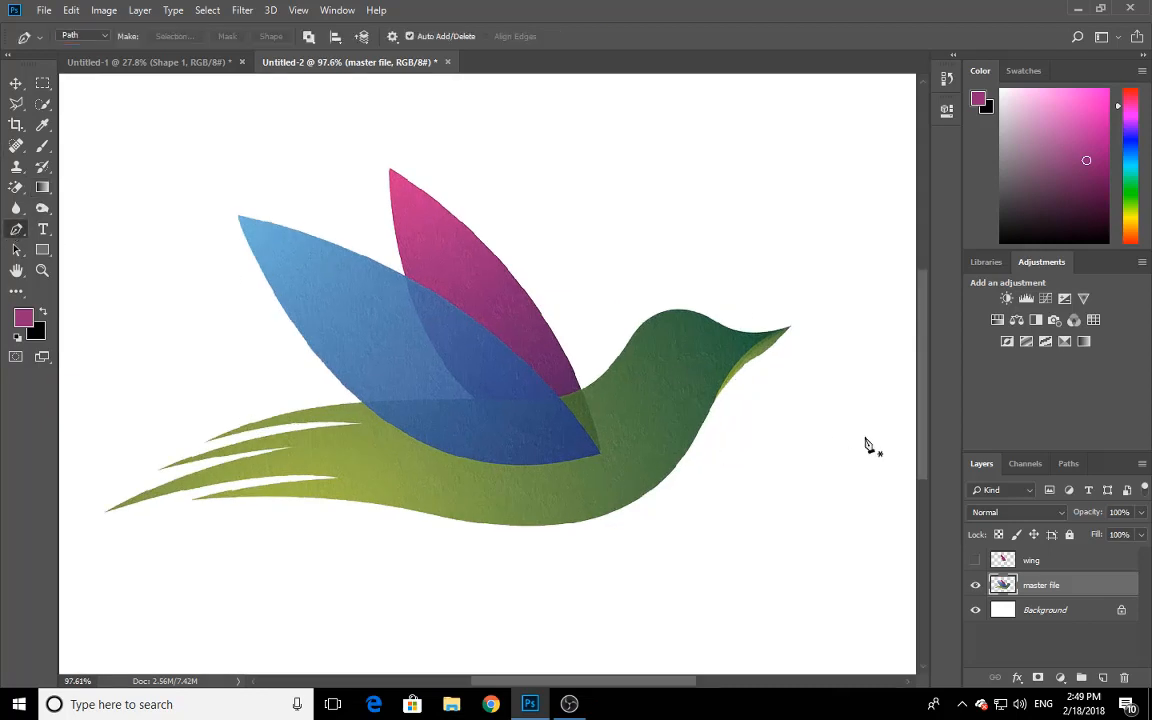
pyautogui.click(790, 328)
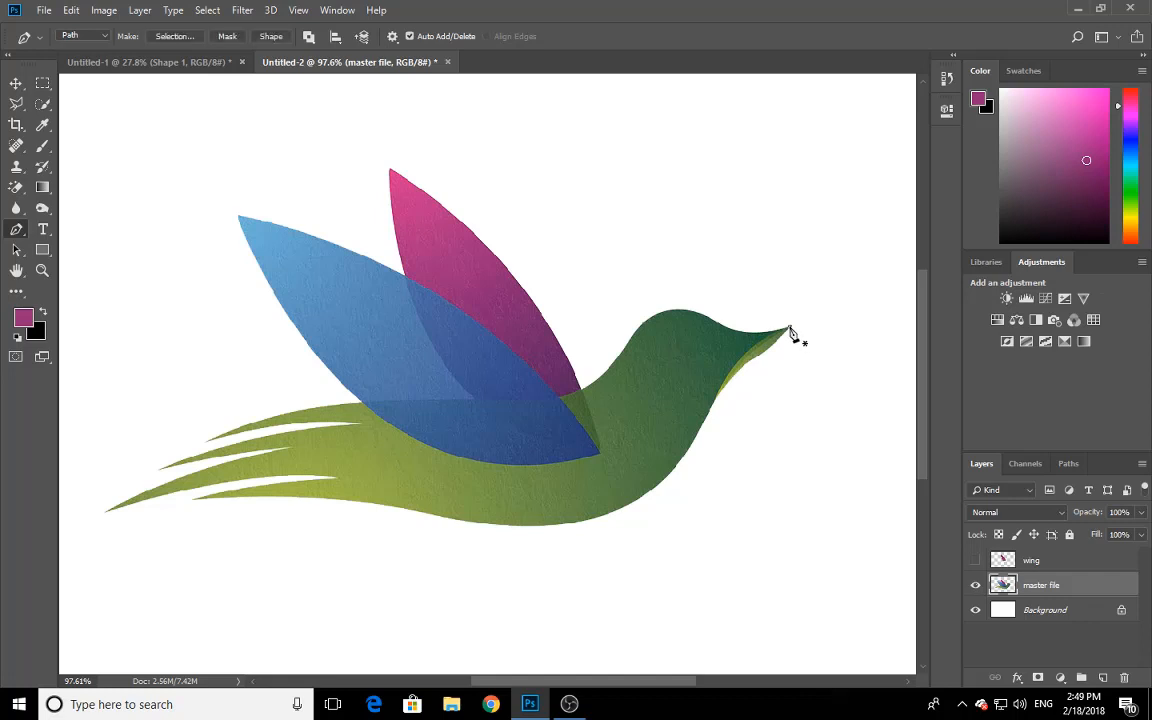
pyautogui.moveTo(696, 315); pyautogui.dragTo(651, 286)
pyautogui.keyDown('alt'); pyautogui.click(701, 320); pyautogui.keyUp('alt')
pyautogui.moveTo(716, 322); pyautogui.dragTo(680, 303)
pyautogui.keyDown('alt'); pyautogui.click(717, 325); pyautogui.keyUp('alt')
pyautogui.moveTo(645, 321); pyautogui.dragTo(612, 348)
pyautogui.keyDown('alt'); pyautogui.click(645, 321); pyautogui.keyUp('alt')
pyautogui.hotkey('ctrl', 'z')
pyautogui.keyDown('alt'); pyautogui.click(645, 324); pyautogui.keyUp('alt')
# - Continue the body path down the back of the neck to the base of the pink wing
pyautogui.click(610, 366)
pyautogui.hotkey('ctrl', 'z')
pyautogui.moveTo(587, 397)
pyautogui.mouseDown()
pyautogui.moveTo(558, 399)
pyautogui.moveTo(545, 415)
pyautogui.moveTo(572, 399)
pyautogui.mouseUp()
pyautogui.hotkey('ctrl', 'z')
pyautogui.moveTo(598, 381); pyautogui.dragTo(589, 390)
pyautogui.hotkey('ctrl', 'z')
pyautogui.moveTo(623, 358); pyautogui.dragTo(613, 366)
pyautogui.moveTo(585, 391); pyautogui.dragTo(567, 396)
pyautogui.click(568, 390)
pyautogui.scroll(1, 425, 410)
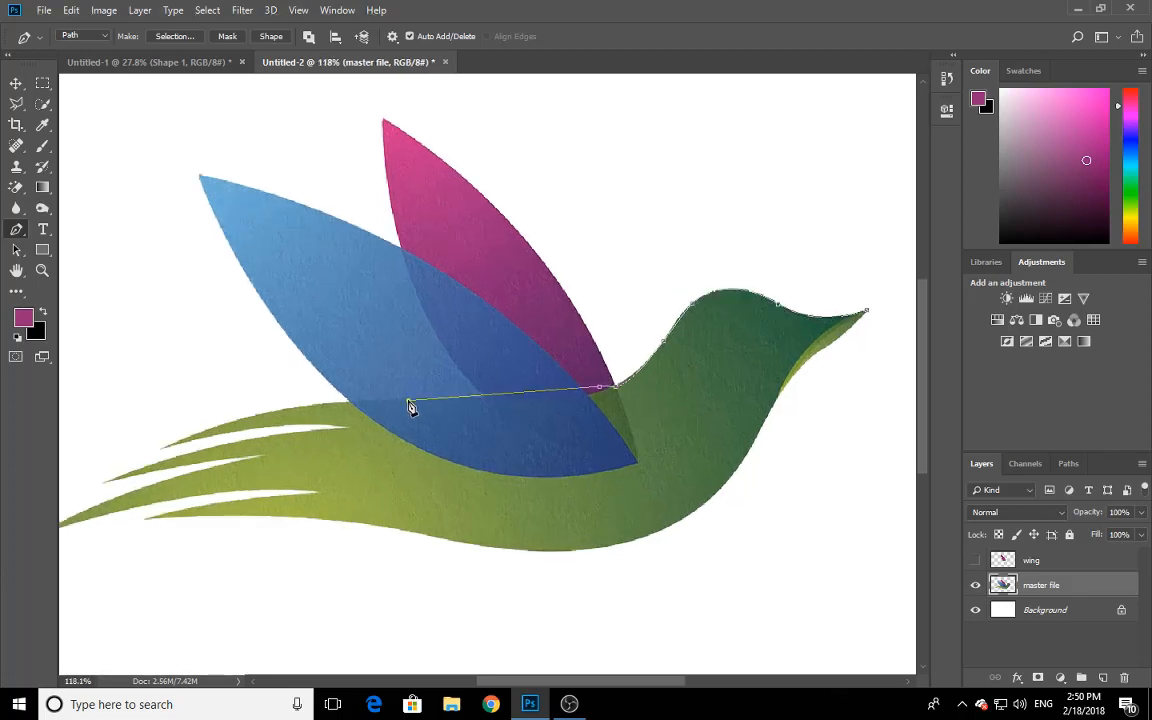
# - Extend the path along the bird's back beneath the blue wing to the tip of the uppermost tail feather
pyautogui.moveTo(409, 402); pyautogui.dragTo(370, 393)
pyautogui.hotkey('ctrl', 'z')
pyautogui.click(616, 388)
pyautogui.moveTo(425, 400); pyautogui.dragTo(295, 390)
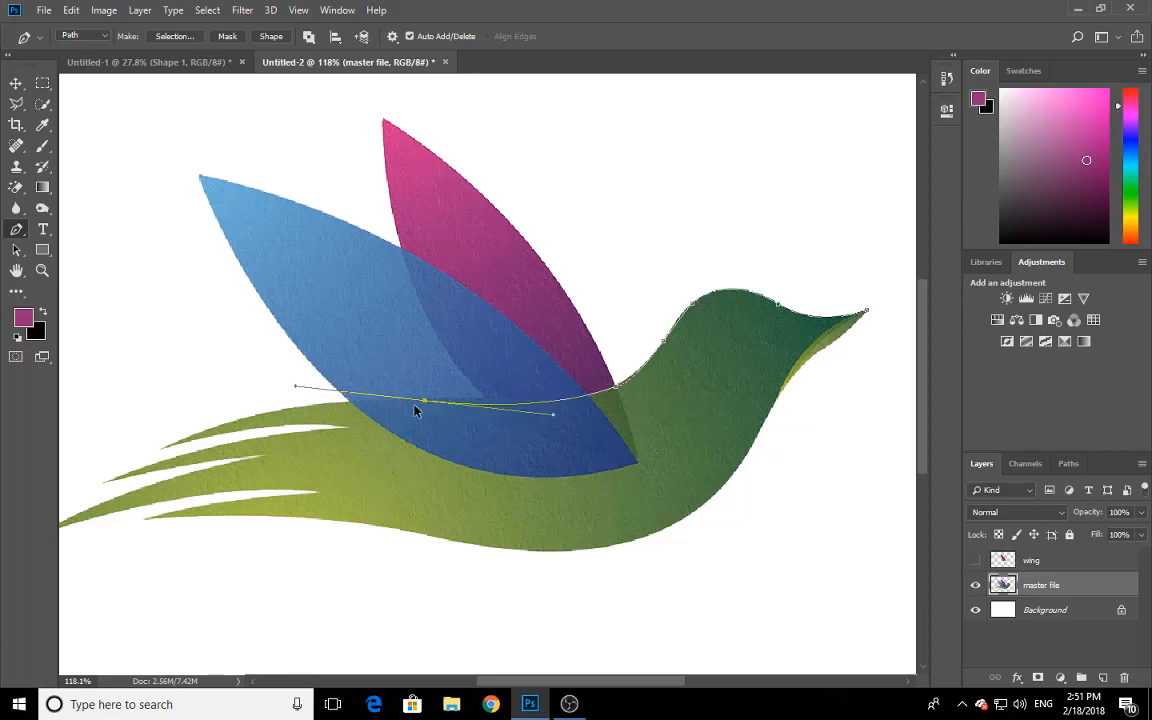
pyautogui.hotkey('ctrl', 'z')
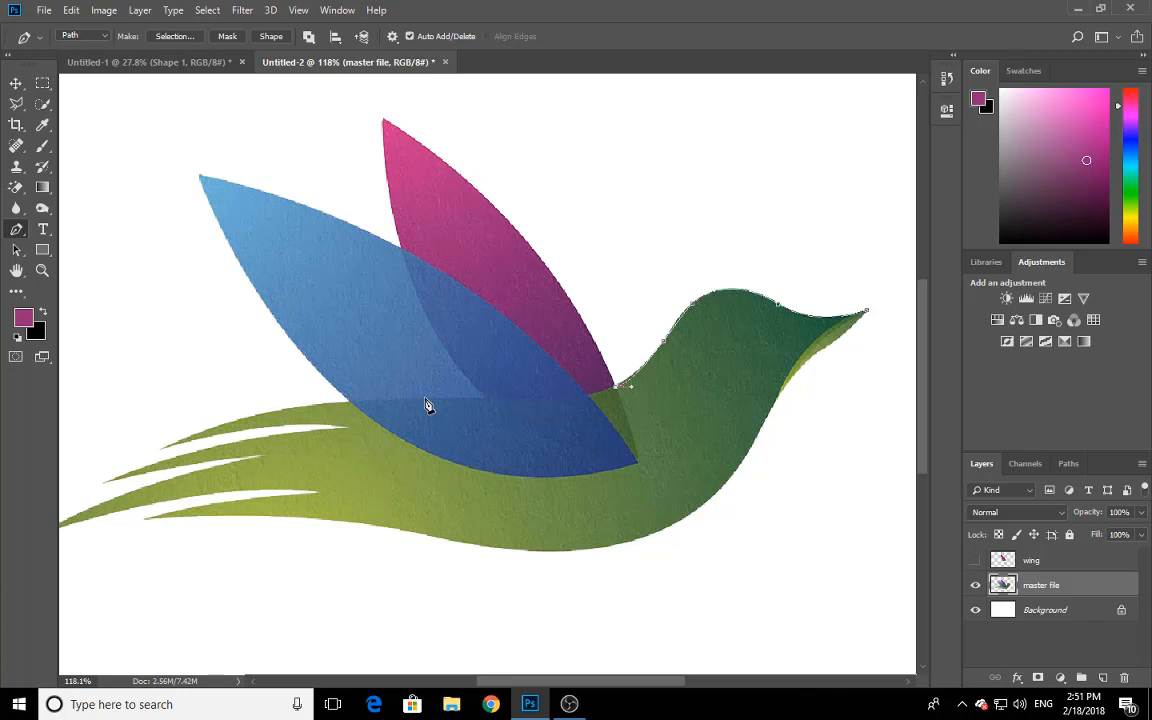
pyautogui.moveTo(425, 401); pyautogui.dragTo(314, 384)
pyautogui.keyDown('alt'); pyautogui.click(424, 401); pyautogui.keyUp('alt')
pyautogui.moveTo(164, 449); pyautogui.dragTo(90, 500)
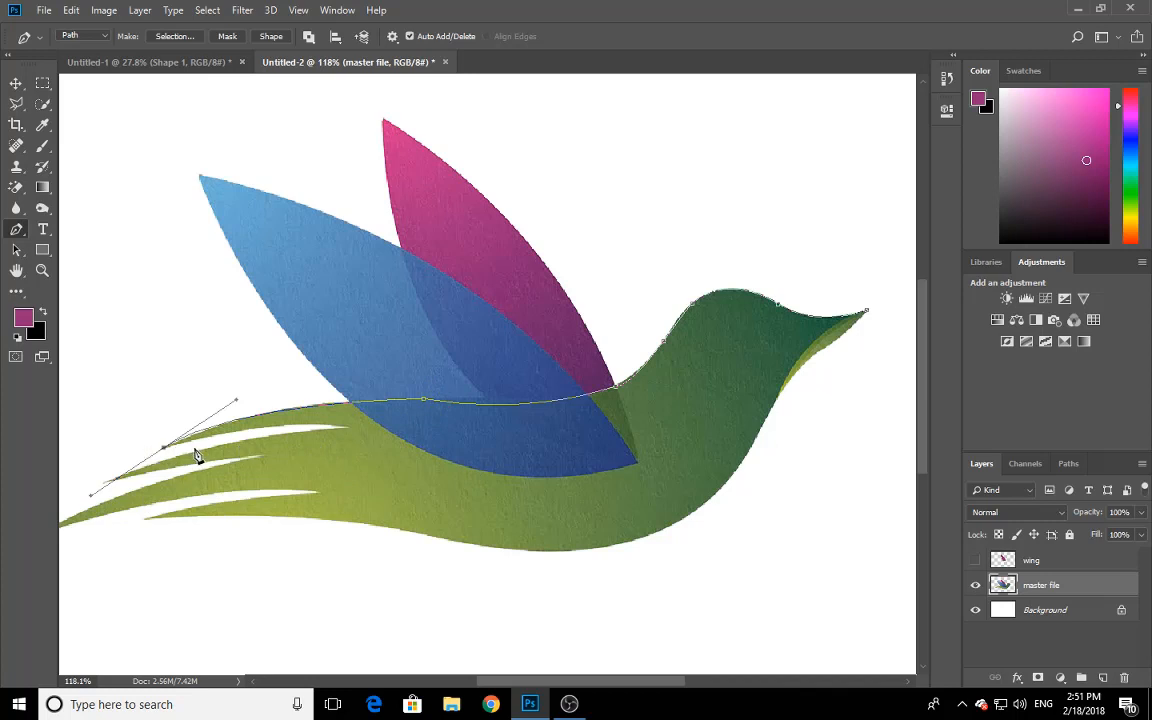
pyautogui.click(165, 450)
# - Trace the path around the first tail notch, the second feather's tip and the second notch
pyautogui.moveTo(348, 428); pyautogui.dragTo(392, 453)
pyautogui.moveTo(105, 487); pyautogui.dragTo(81, 528)
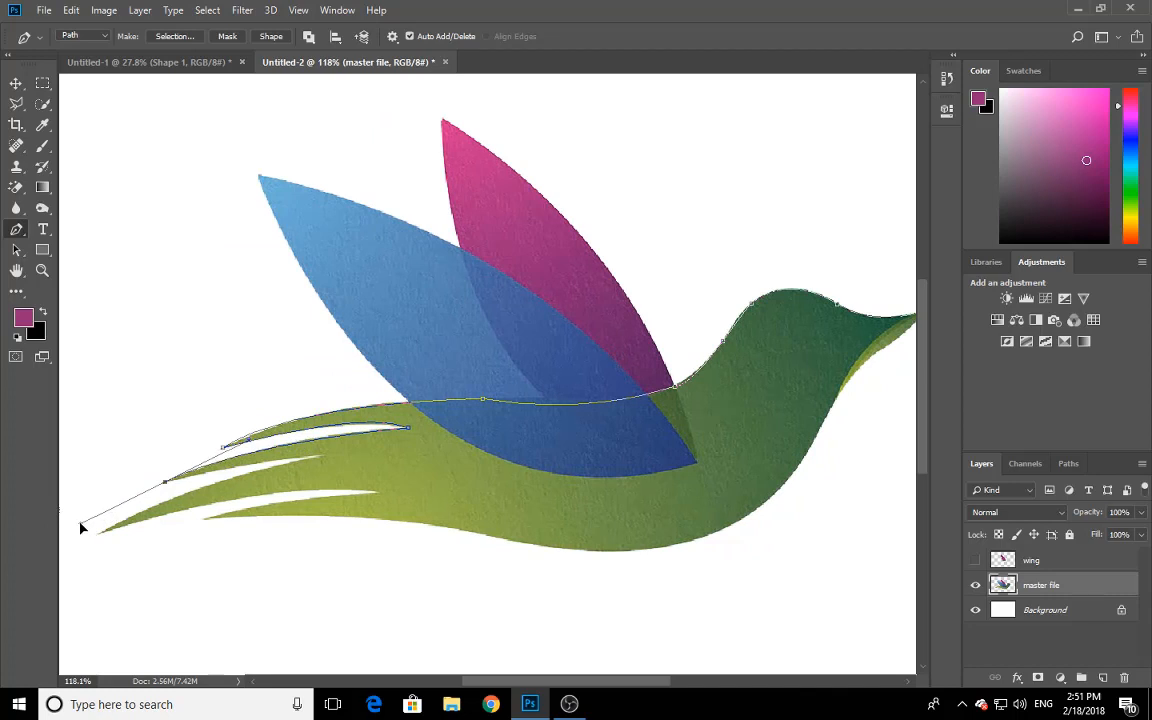
pyautogui.click(166, 484)
pyautogui.moveTo(322, 457); pyautogui.dragTo(364, 462)
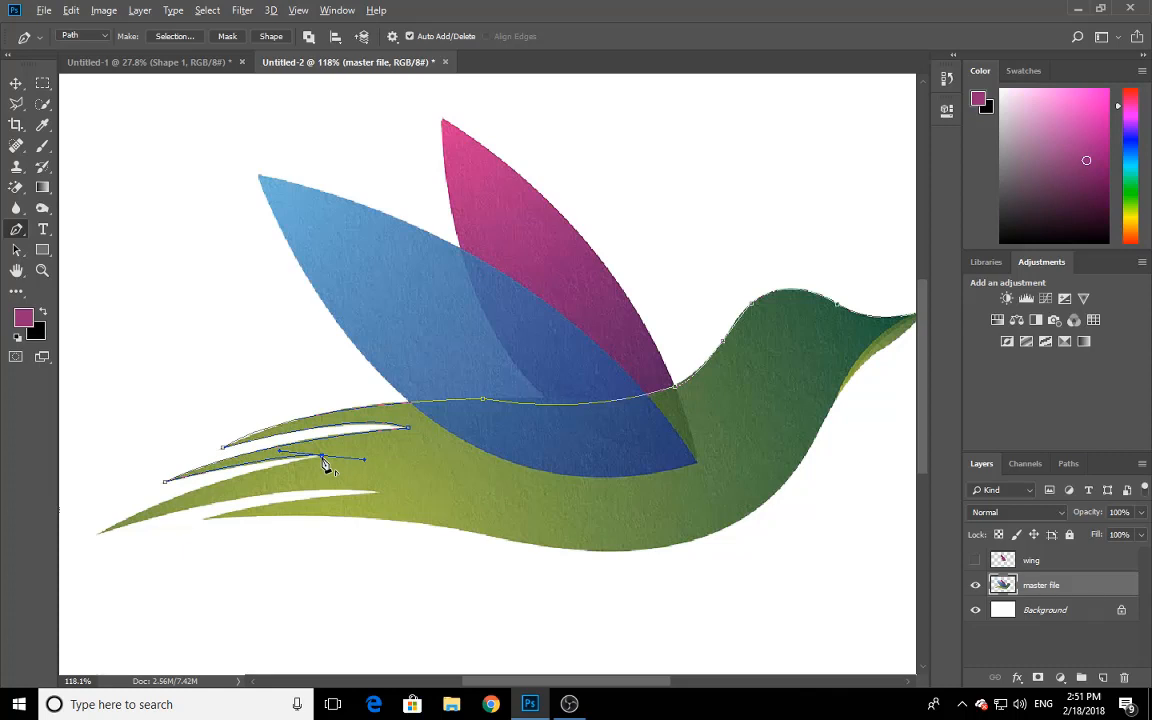
pyautogui.keyDown('alt'); pyautogui.click(322, 458); pyautogui.keyUp('alt')
# - Continue the path around the longest tail feather's tip and the third notch to the lowest feather's tip
pyautogui.moveTo(101, 534); pyautogui.dragTo(67, 588)
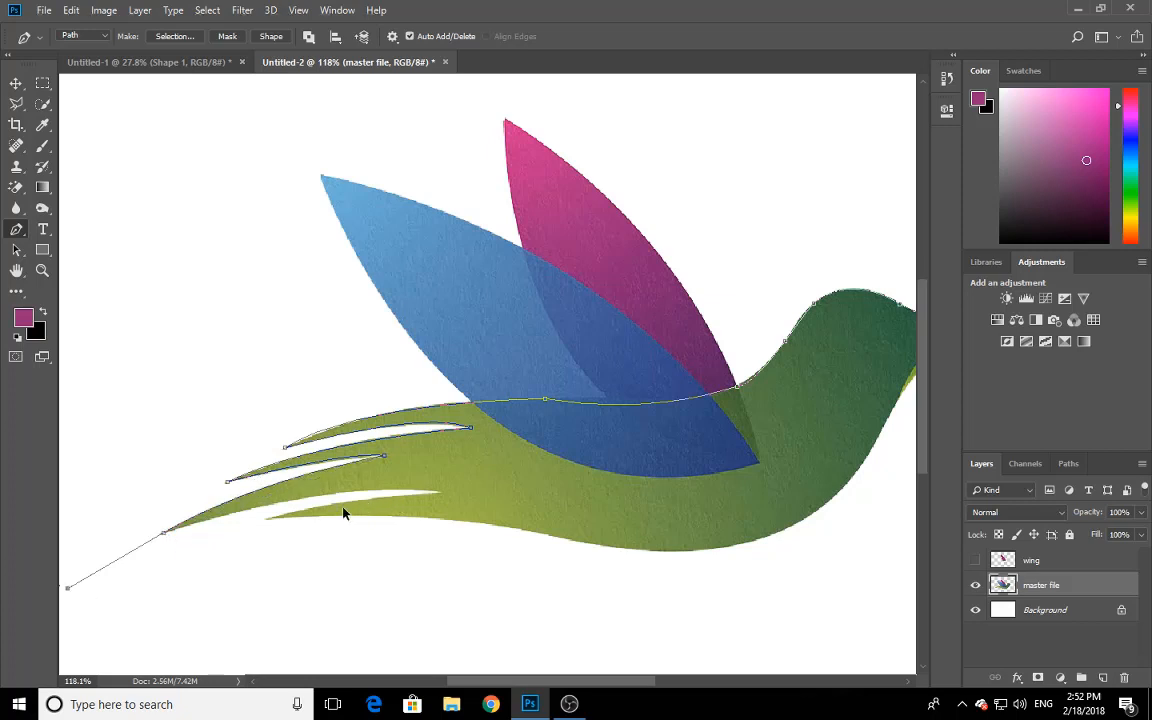
pyautogui.hotkey('ctrl', 'z')
pyautogui.click(164, 534)
pyautogui.moveTo(442, 493); pyautogui.dragTo(508, 516)
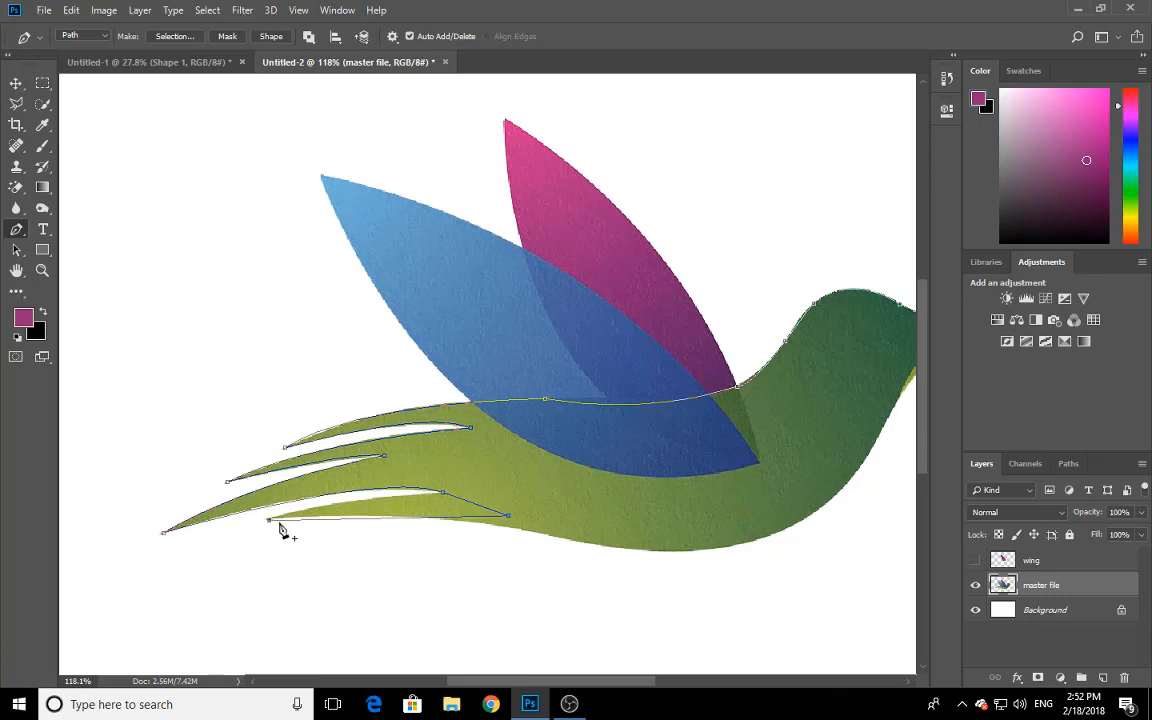
pyautogui.click(443, 494)
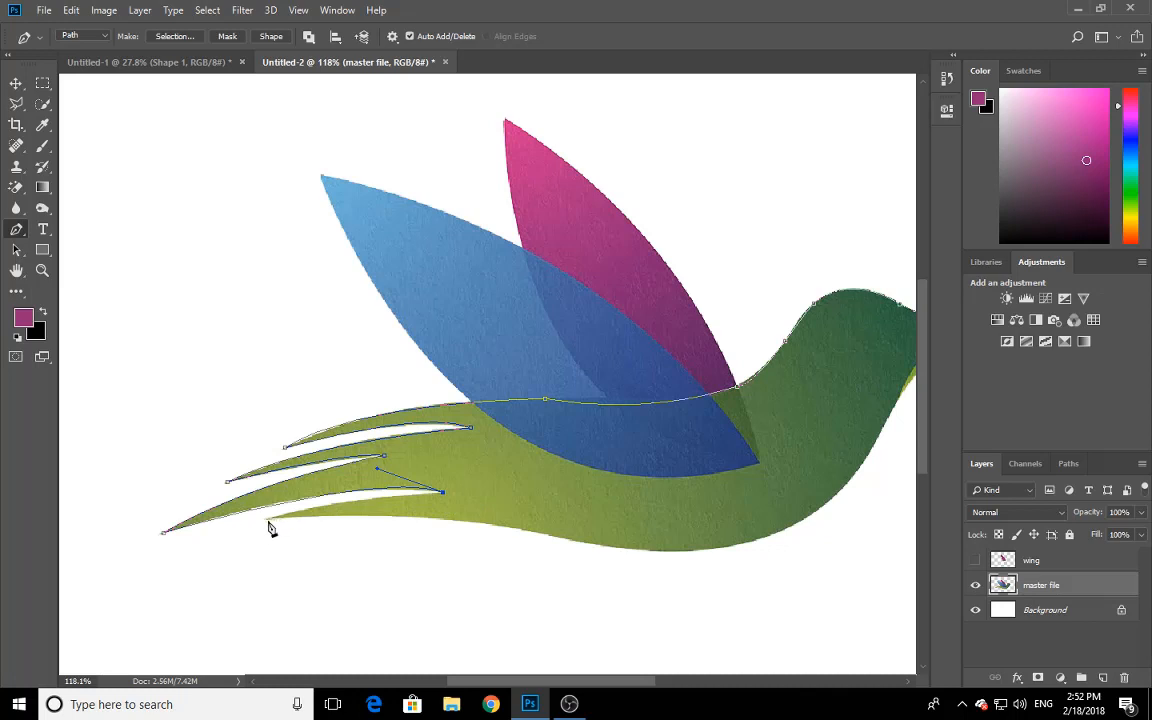
pyautogui.moveTo(269, 521); pyautogui.dragTo(245, 545)
# - Trace the lower edge of the body along the belly and up the breast with curved path segments
pyautogui.moveTo(549, 536); pyautogui.dragTo(662, 579)
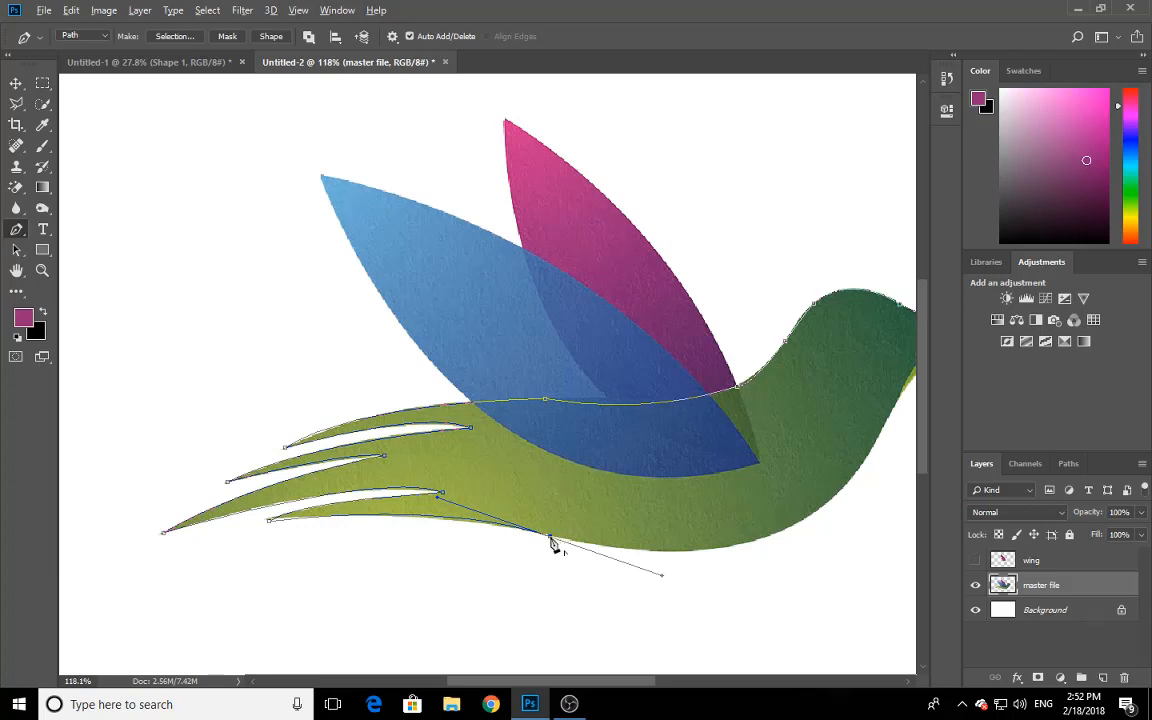
pyautogui.click(550, 538)
pyautogui.moveTo(773, 536); pyautogui.dragTo(847, 499)
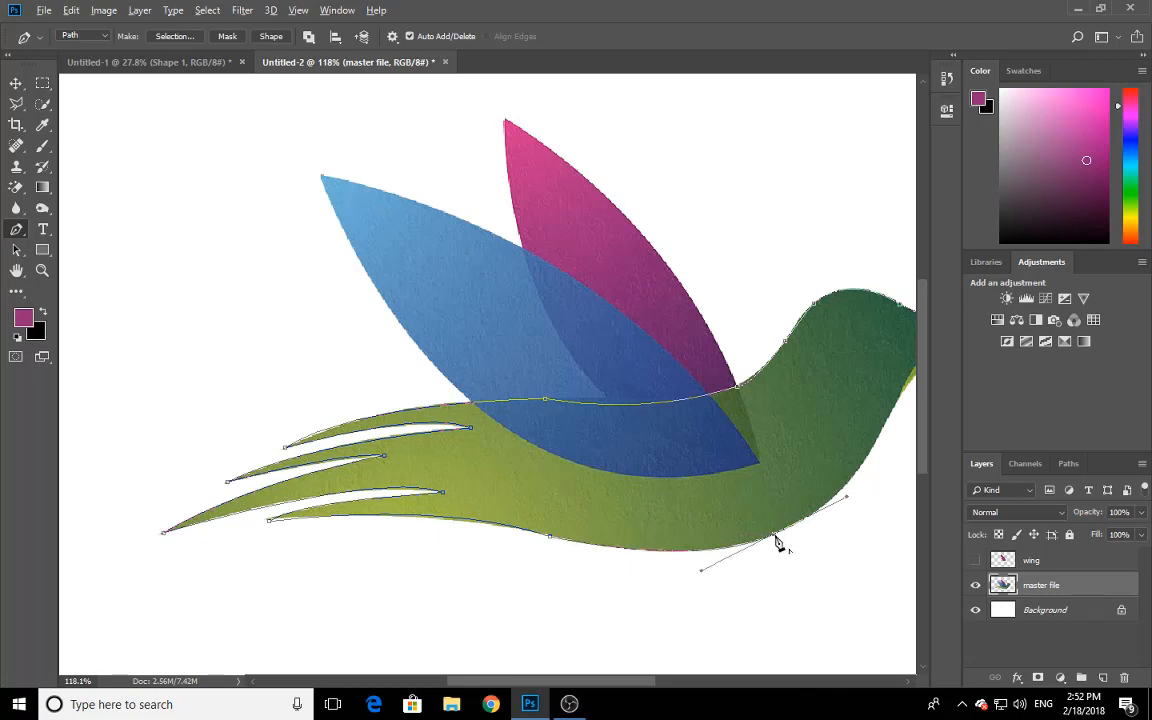
pyautogui.keyDown('alt'); pyautogui.click(775, 537); pyautogui.keyUp('alt')
pyautogui.moveTo(805, 571); pyautogui.dragTo(548, 548)
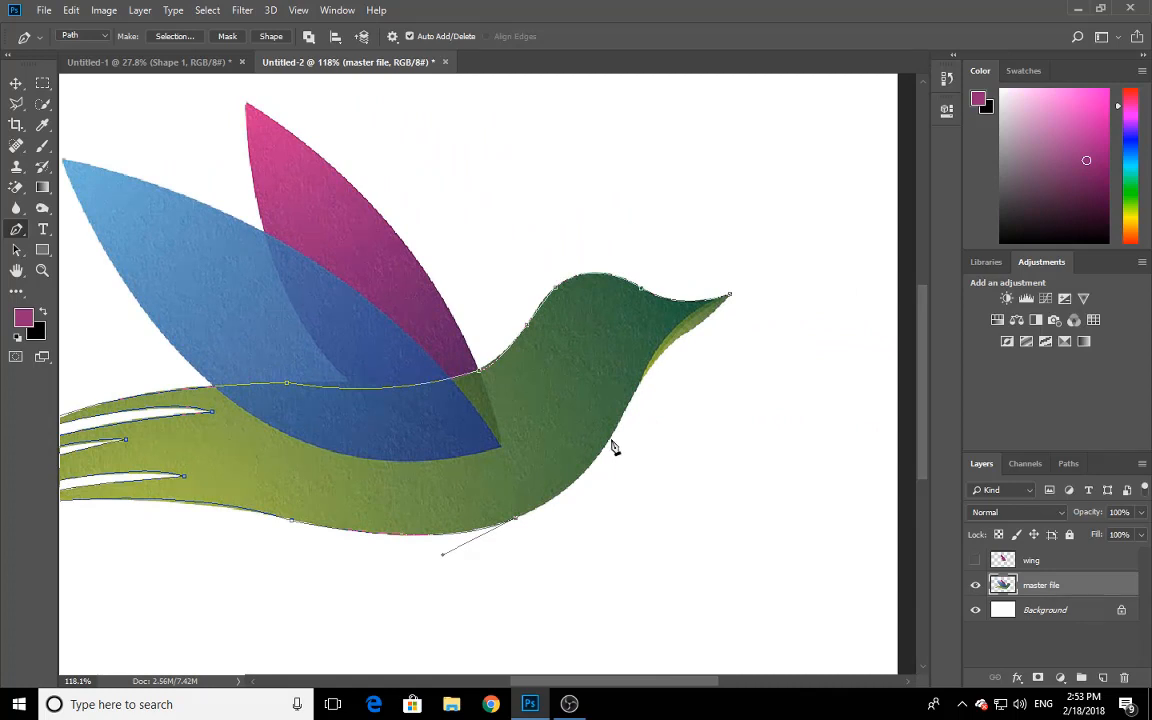
pyautogui.moveTo(609, 438); pyautogui.dragTo(651, 380)
pyautogui.click(607, 452)
pyautogui.click(609, 443)
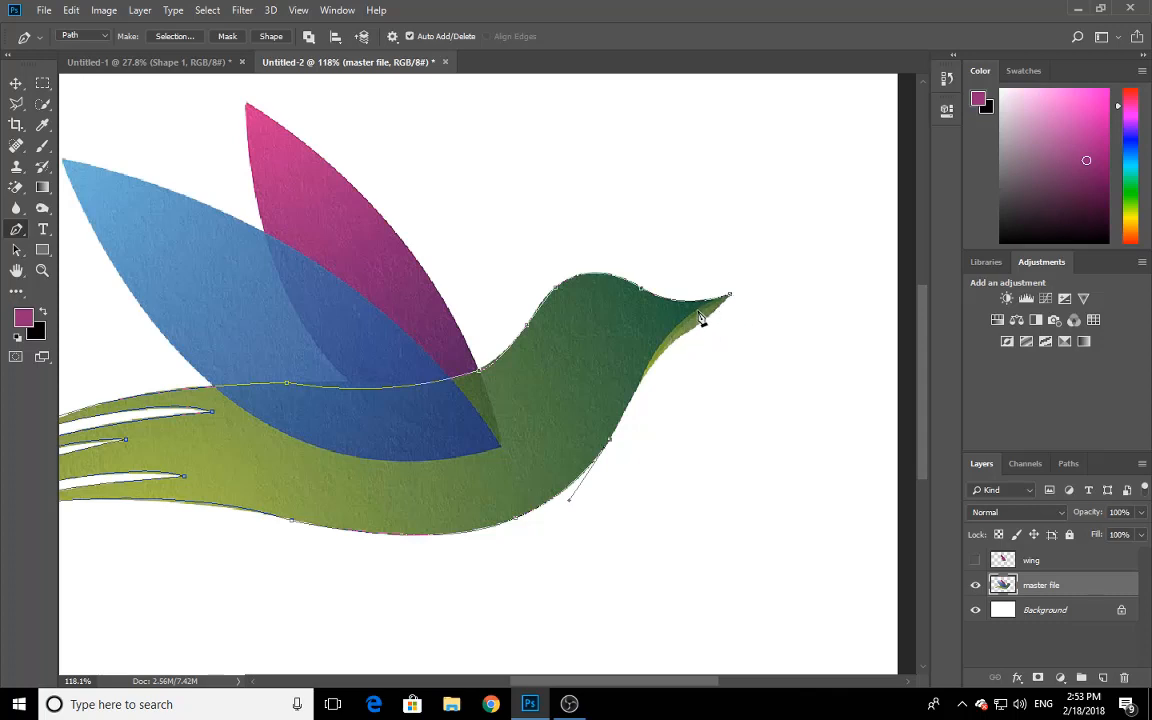
# - Finish the body path along the throat to the beak and convert it to a selection
pyautogui.moveTo(697, 311); pyautogui.dragTo(735, 298)
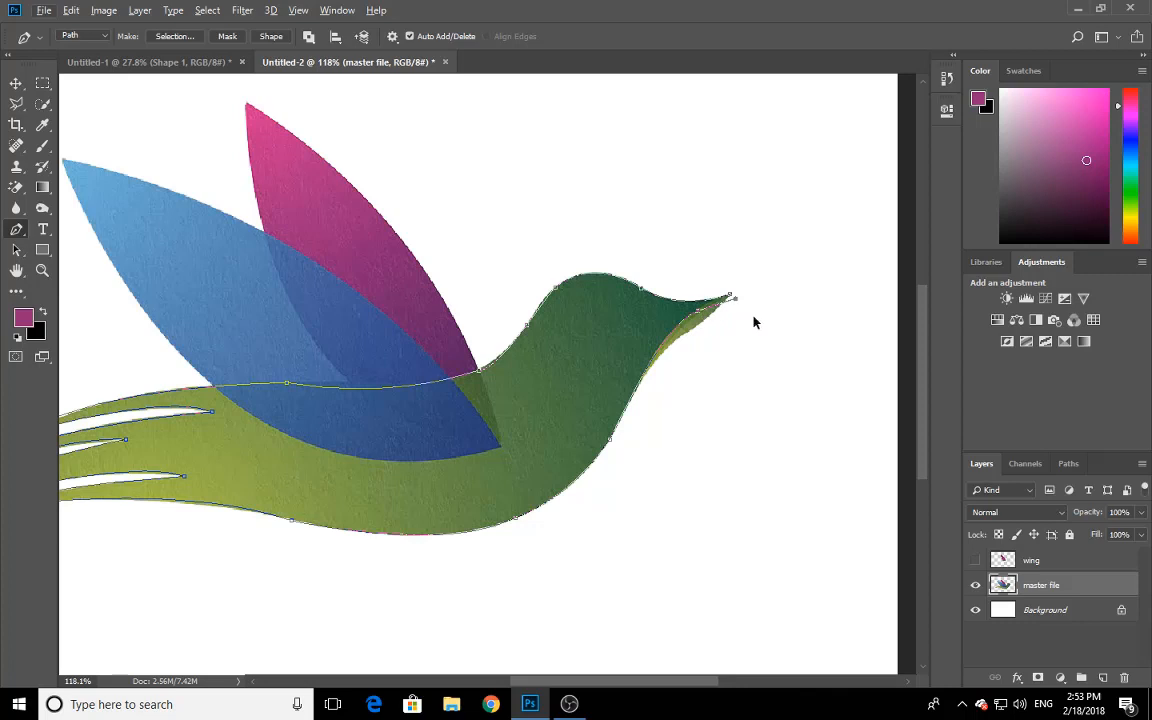
pyautogui.hotkey('ctrl', 'alt', 'z')
pyautogui.scroll(-4, 527, 417)
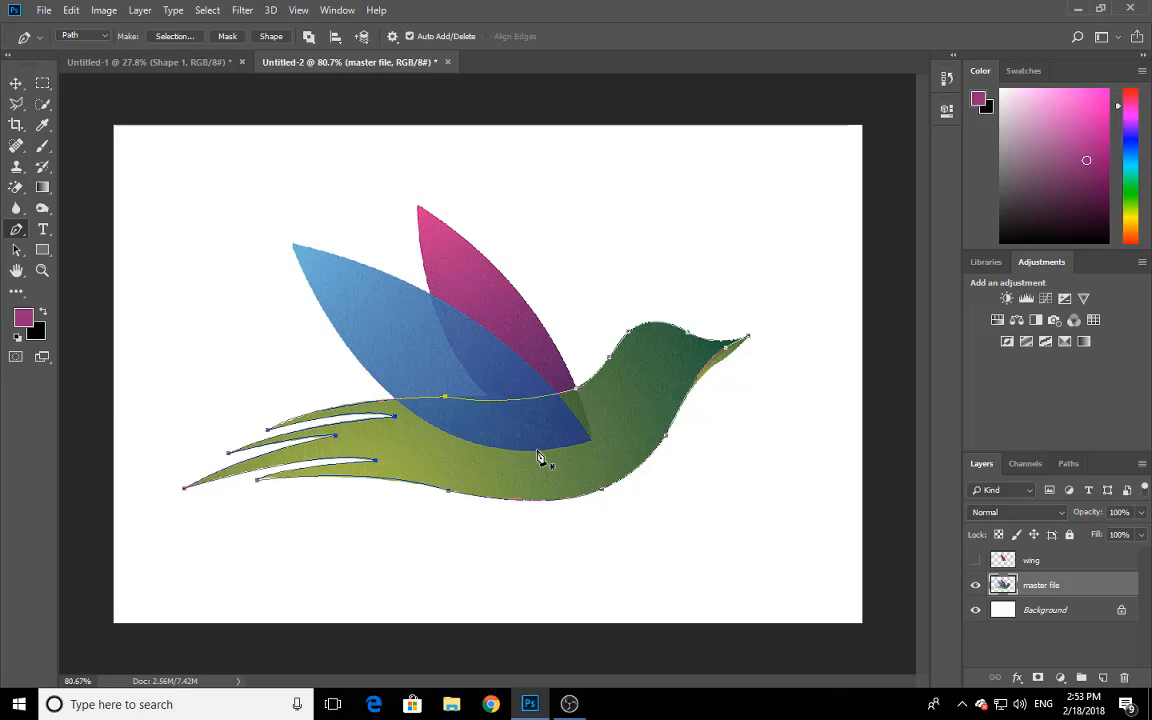
pyautogui.hotkey('ctrl', 'Return')
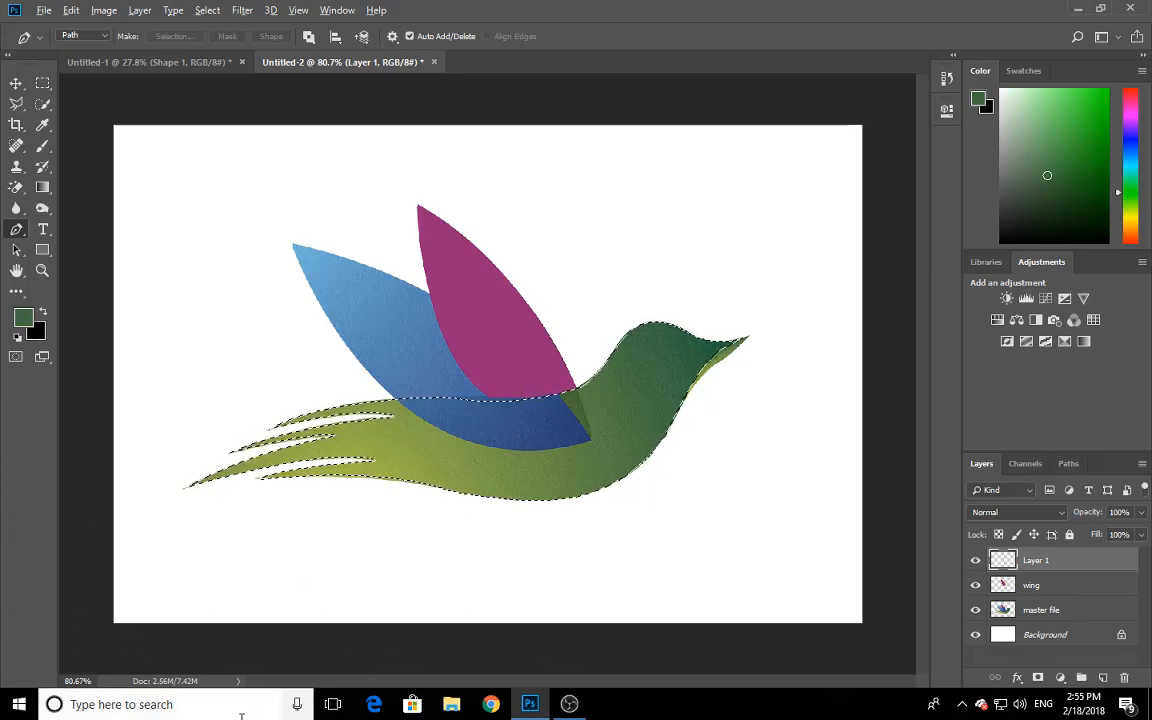
# - Fill the body selection with the green foreground color on Layer 1 and rename the layer "sparow"
pyautogui.hotkey('alt', 'BackSpace')
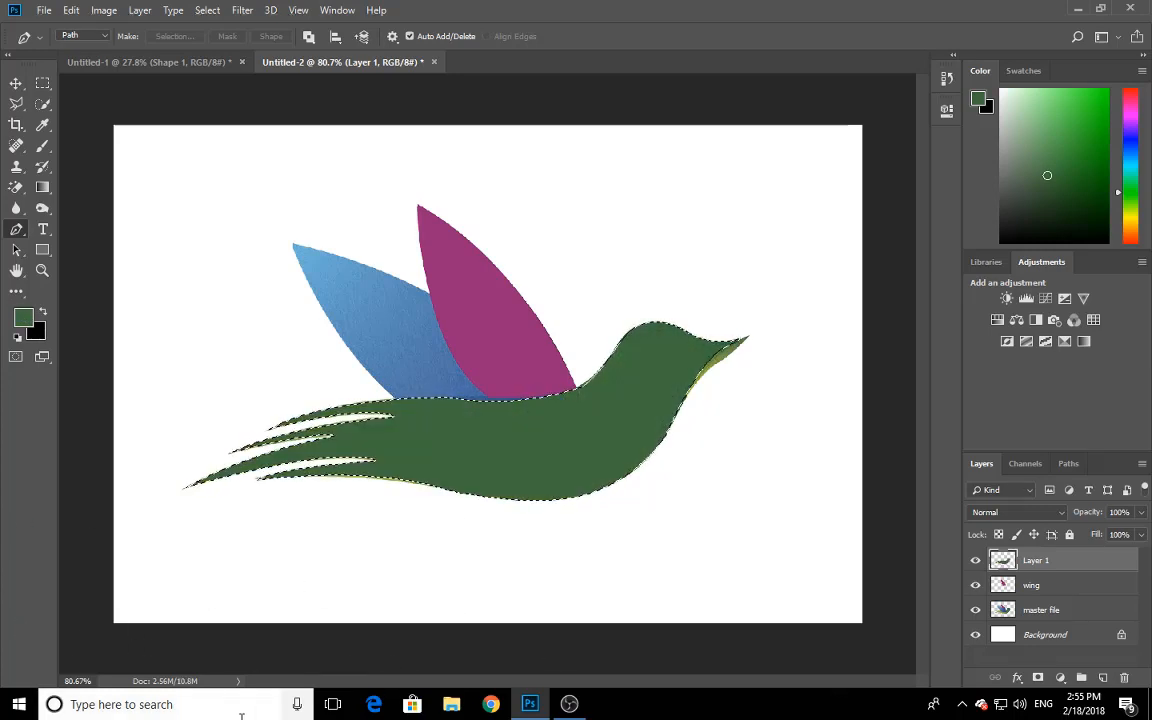
pyautogui.doubleClick(1040, 566)
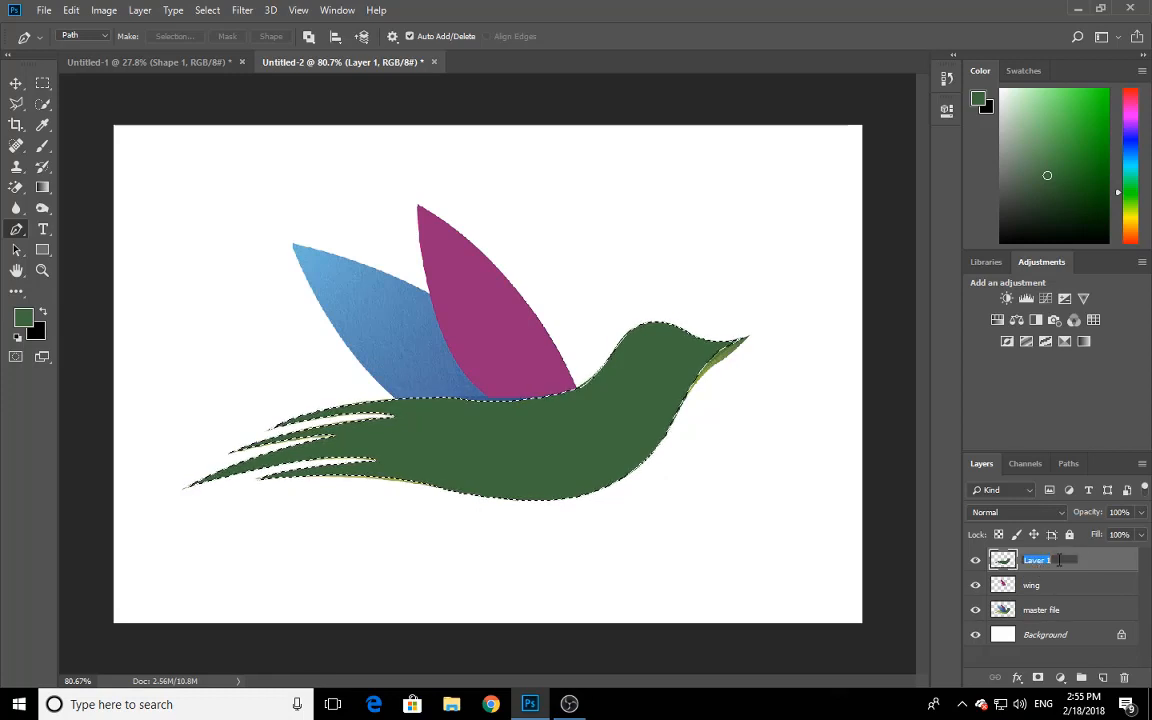
pyautogui.write('sparow')
pyautogui.press('Return')
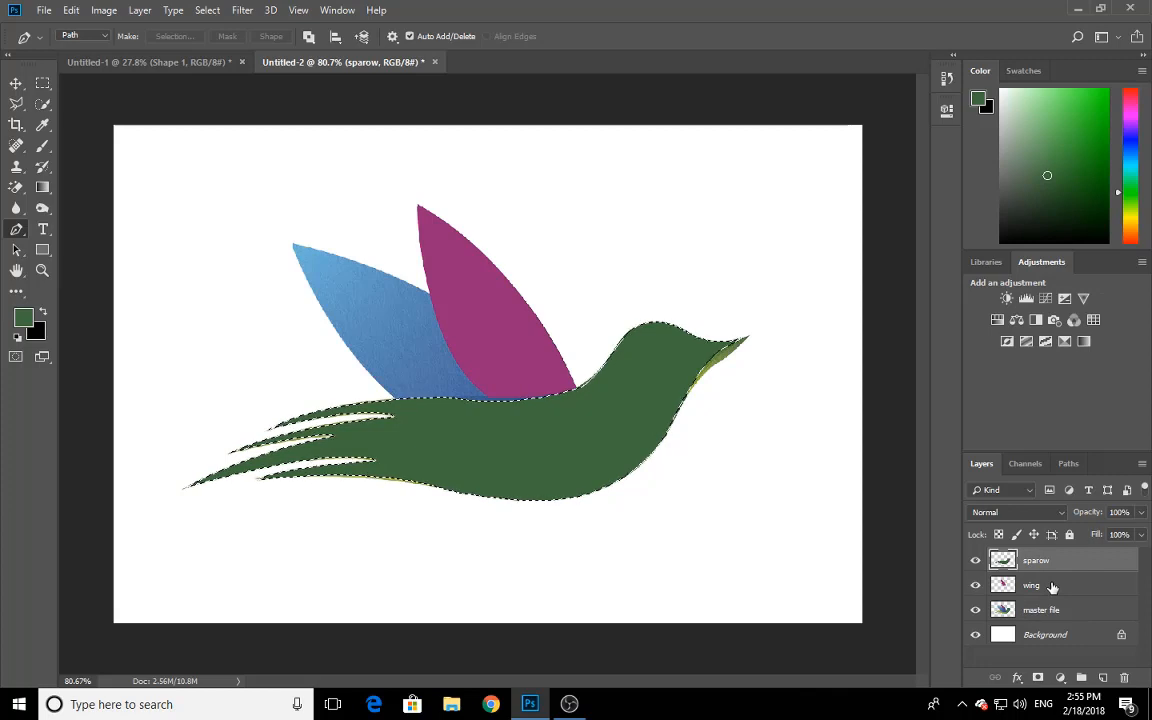
# - Check the traced shapes without the master file layer, restore its visibility, and hide the wing and sparow layers
pyautogui.click(977, 610)
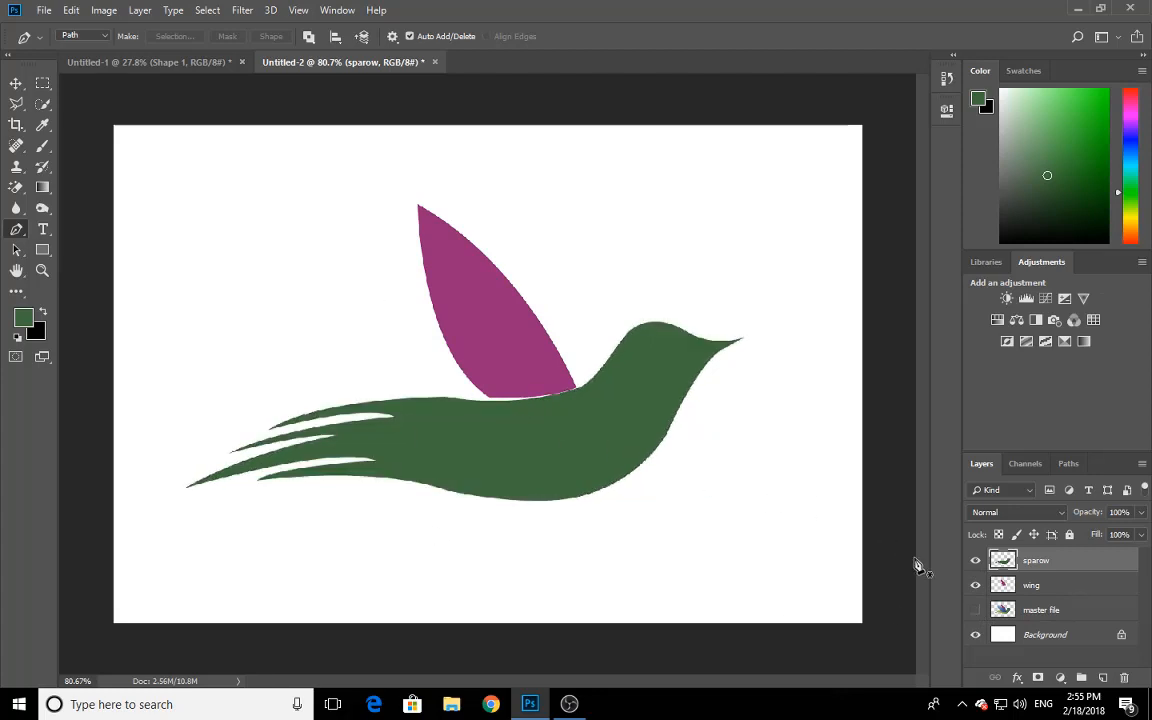
pyautogui.click(977, 610)
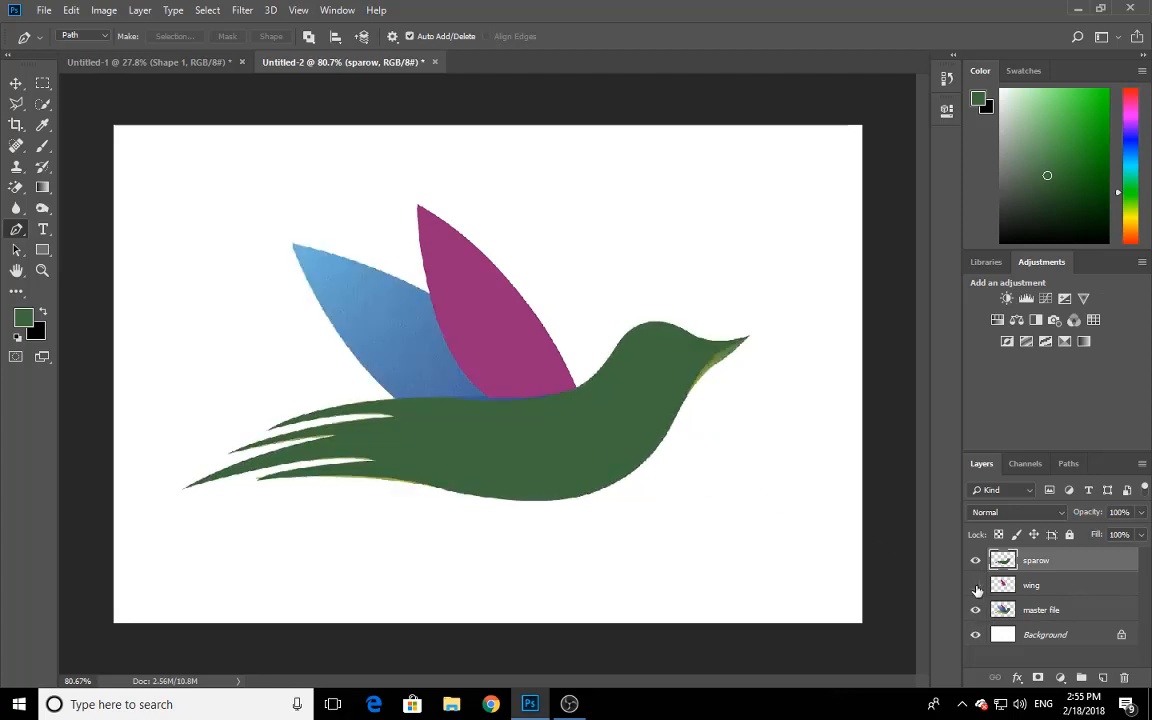
pyautogui.click(976, 585)
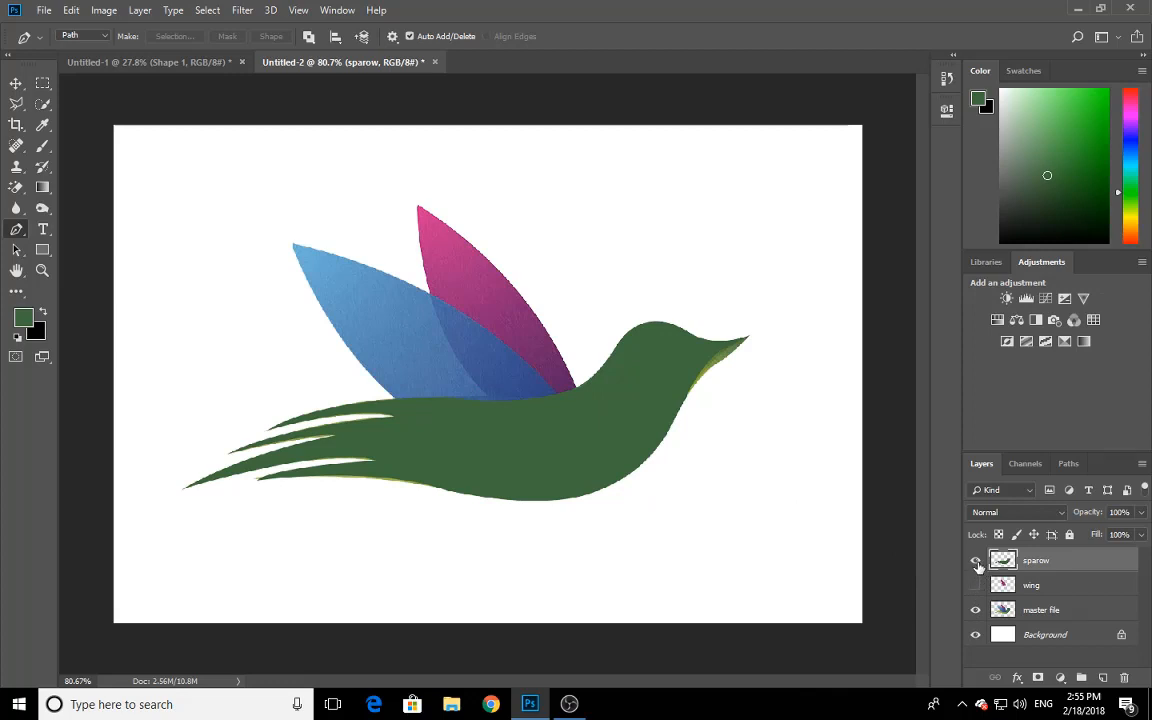
pyautogui.click(976, 560)
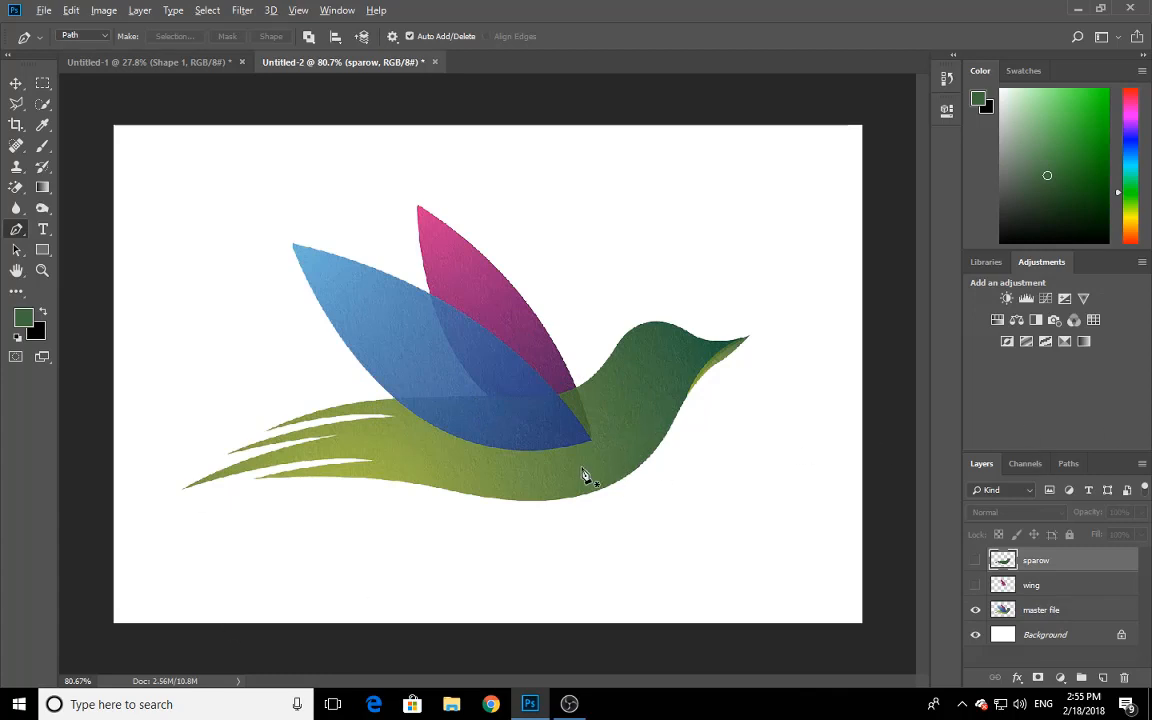
# - Trace the blue wing as a curved path from its base to its tip and back, and convert it to a selection
pyautogui.scroll(1, 575, 472)
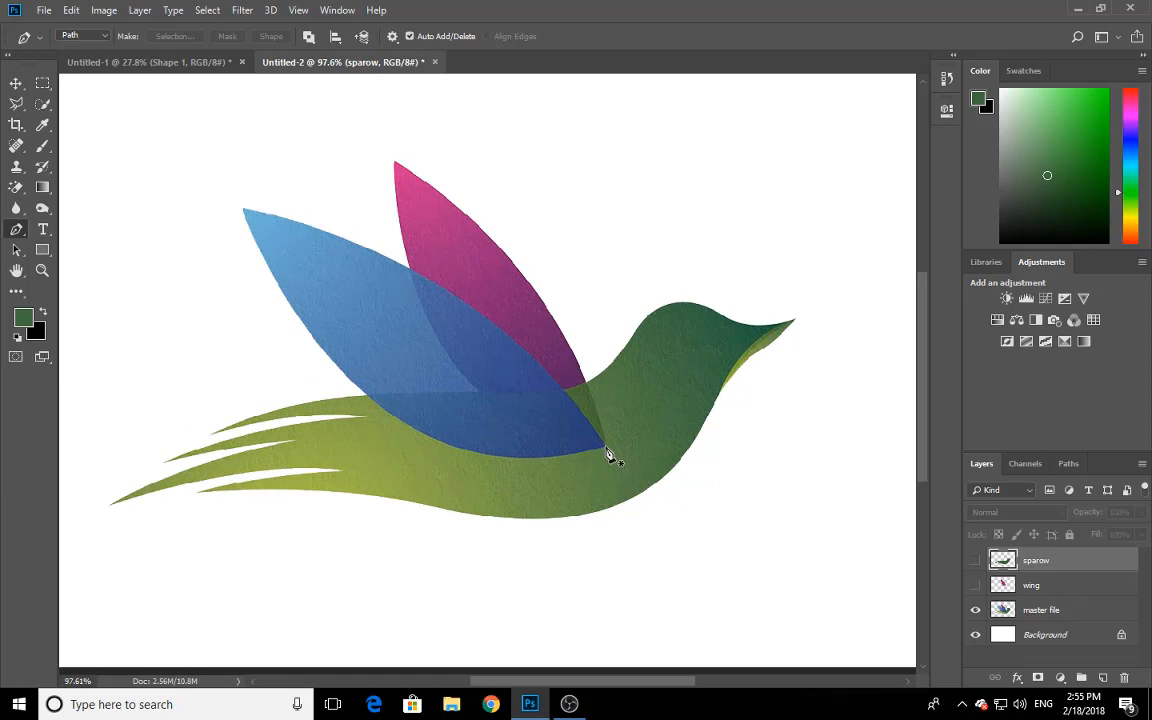
pyautogui.click(605, 447)
pyautogui.moveTo(242, 210); pyautogui.dragTo(142, 190)
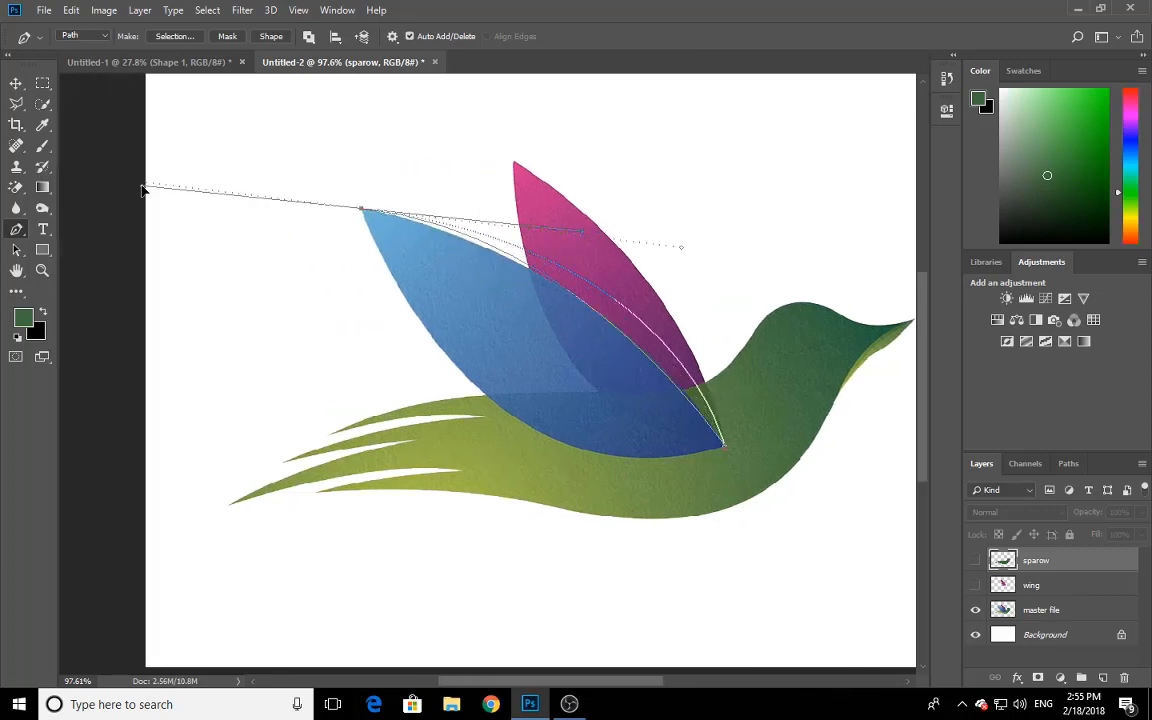
pyautogui.hotkey('ctrl', 'z')
pyautogui.scroll(-3, 695, 434)
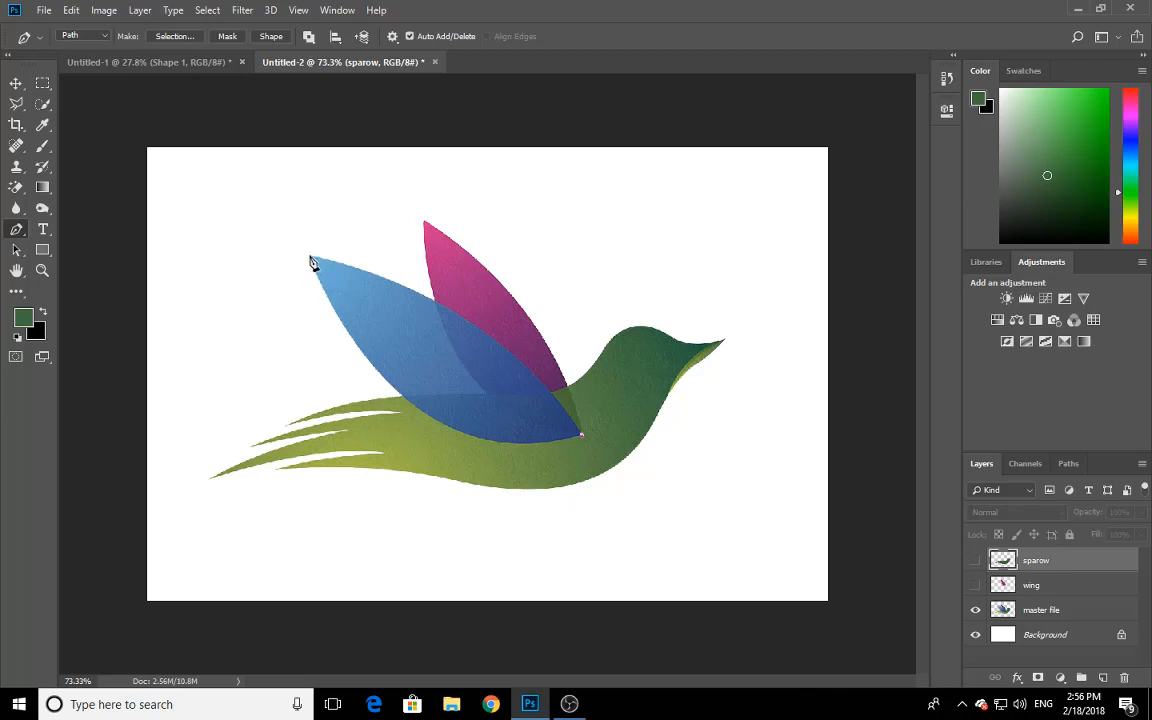
pyautogui.moveTo(310, 258); pyautogui.dragTo(125, 225)
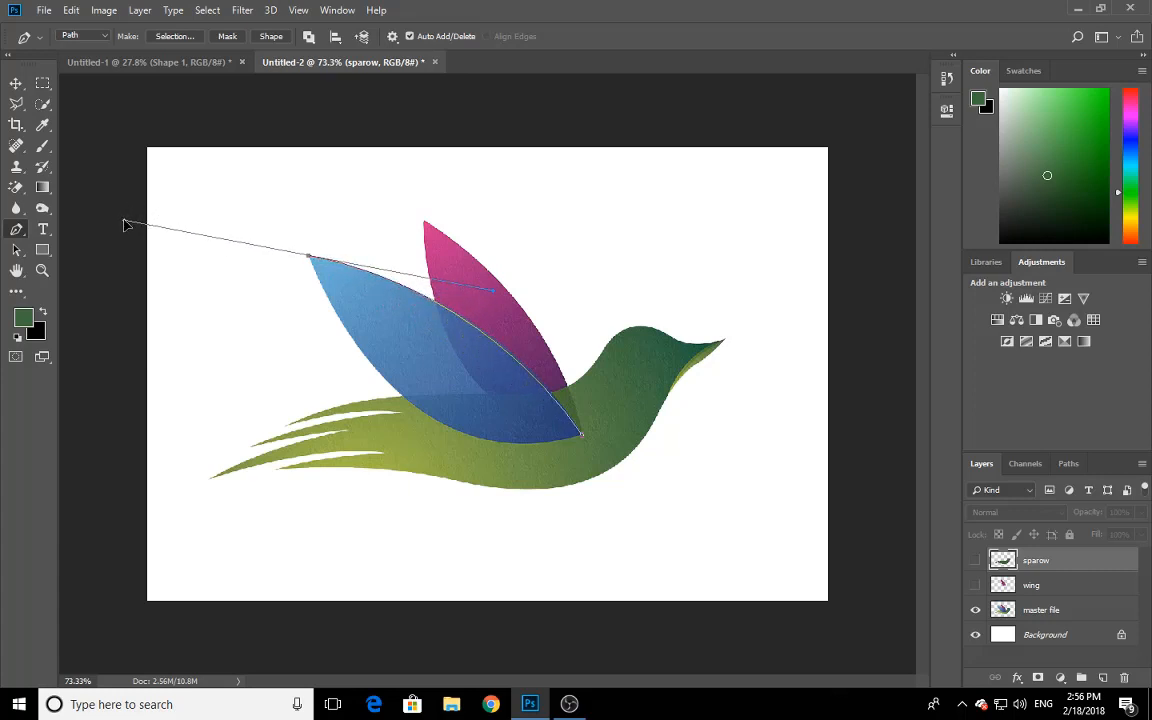
pyautogui.keyDown('alt'); pyautogui.click(309, 257); pyautogui.keyUp('alt')
pyautogui.moveTo(583, 439); pyautogui.dragTo(776, 385)
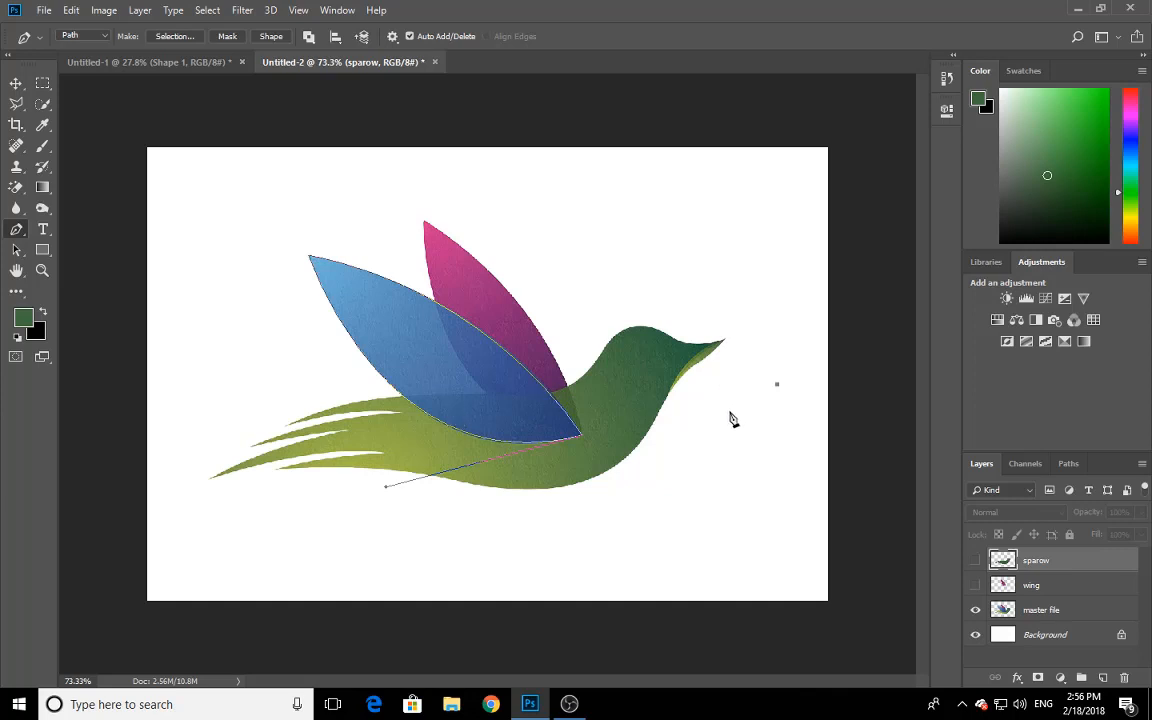
pyautogui.click(579, 439)
pyautogui.hotkey('ctrl', 'Return')
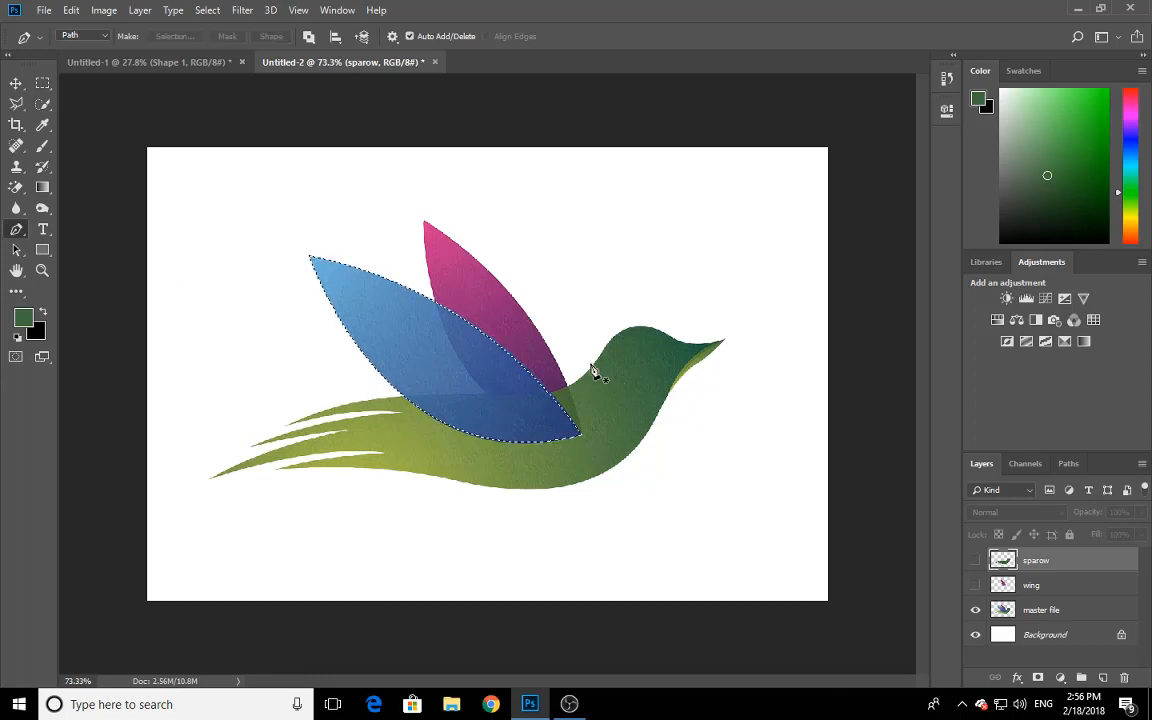
# - Sample the blue wing's color (#577dac) as the foreground color and fill the wing selection with it on a new layer
pyautogui.click(23, 318)
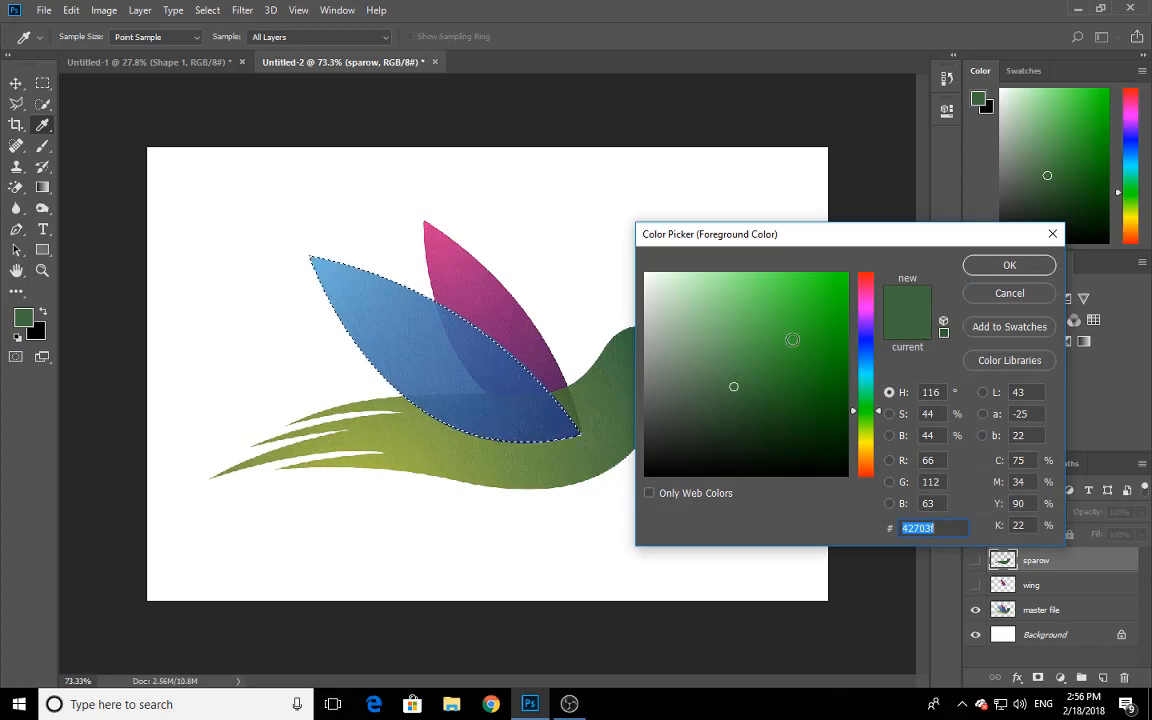
pyautogui.click(488, 366)
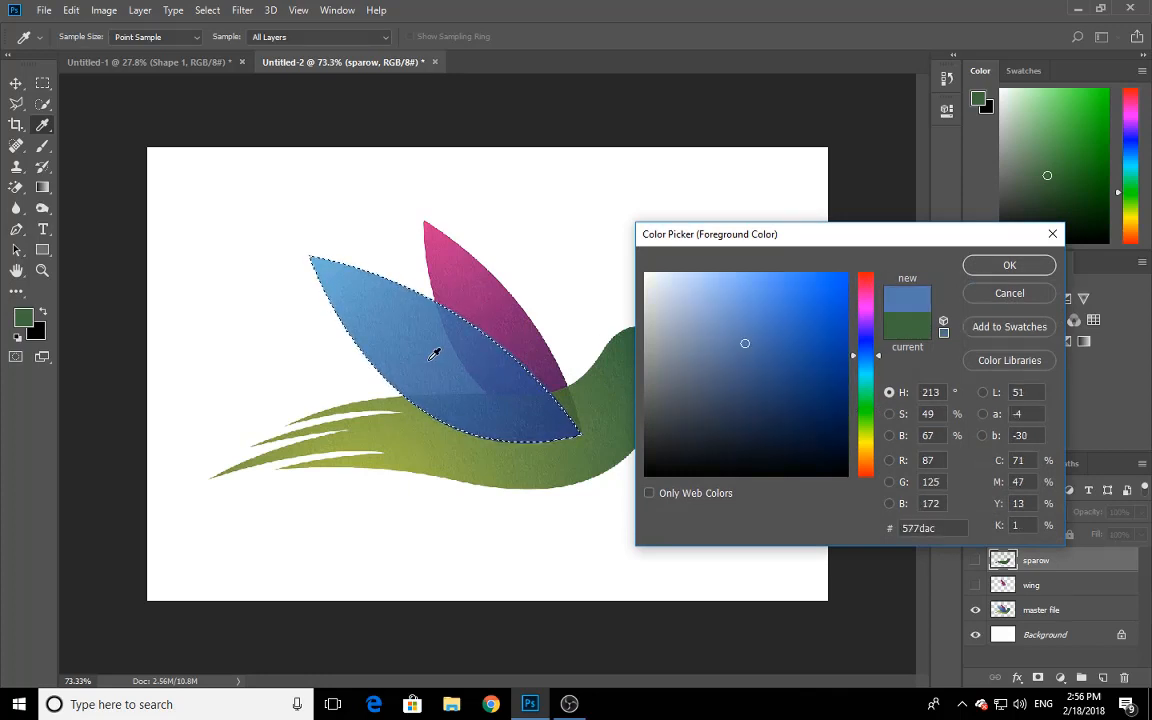
pyautogui.click(1009, 265)
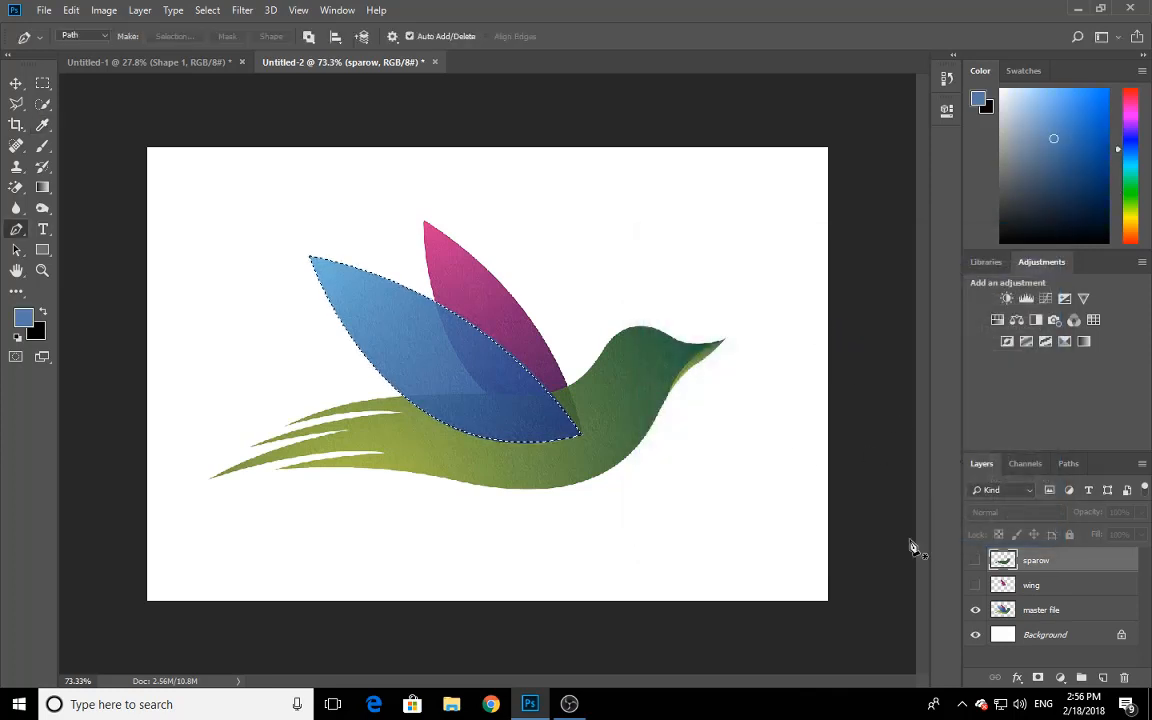
pyautogui.click(1102, 678)
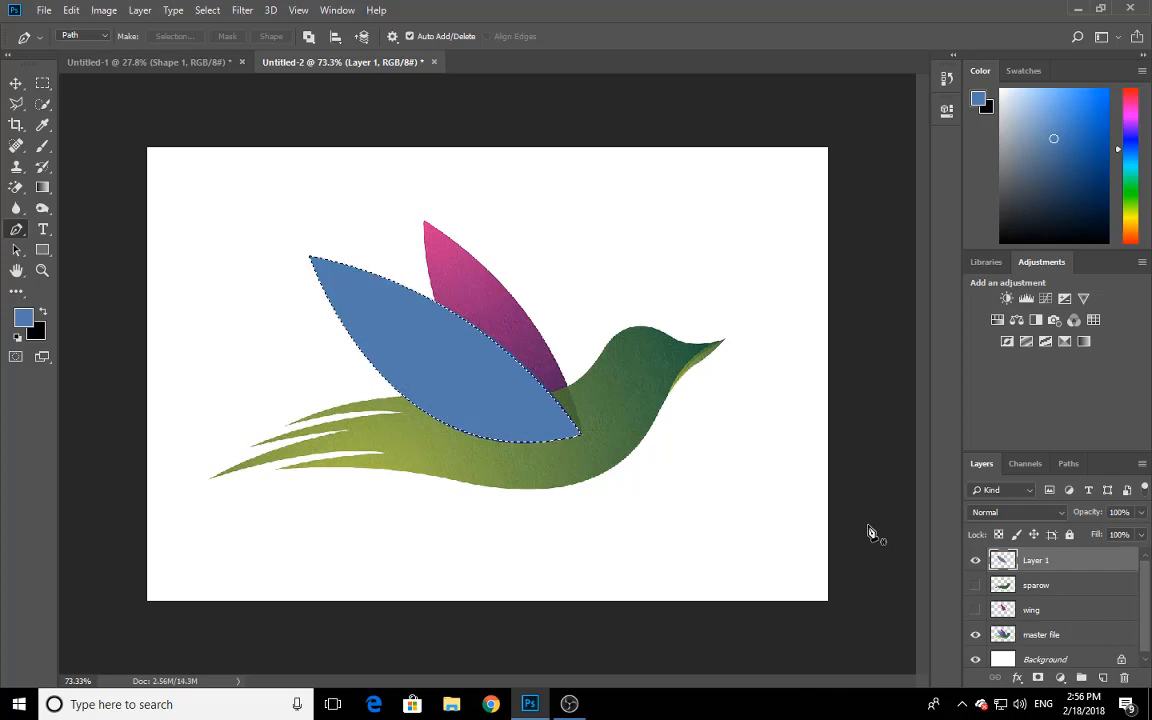
# - Rename the blue wing's layer "wing 2" and the pink wing's layer "wing 1"
pyautogui.doubleClick(1036, 562)
pyautogui.write('wing 2')
pyautogui.press('Return')
pyautogui.doubleClick(1031, 612)
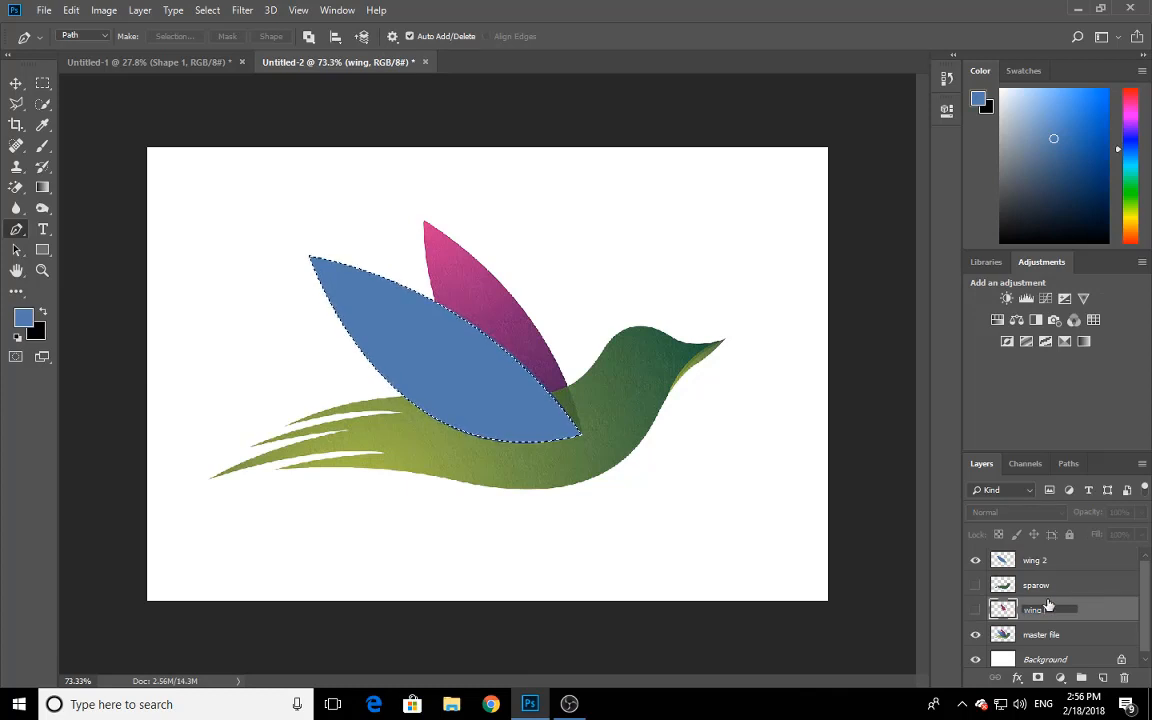
pyautogui.write('1')
pyautogui.press('Return')
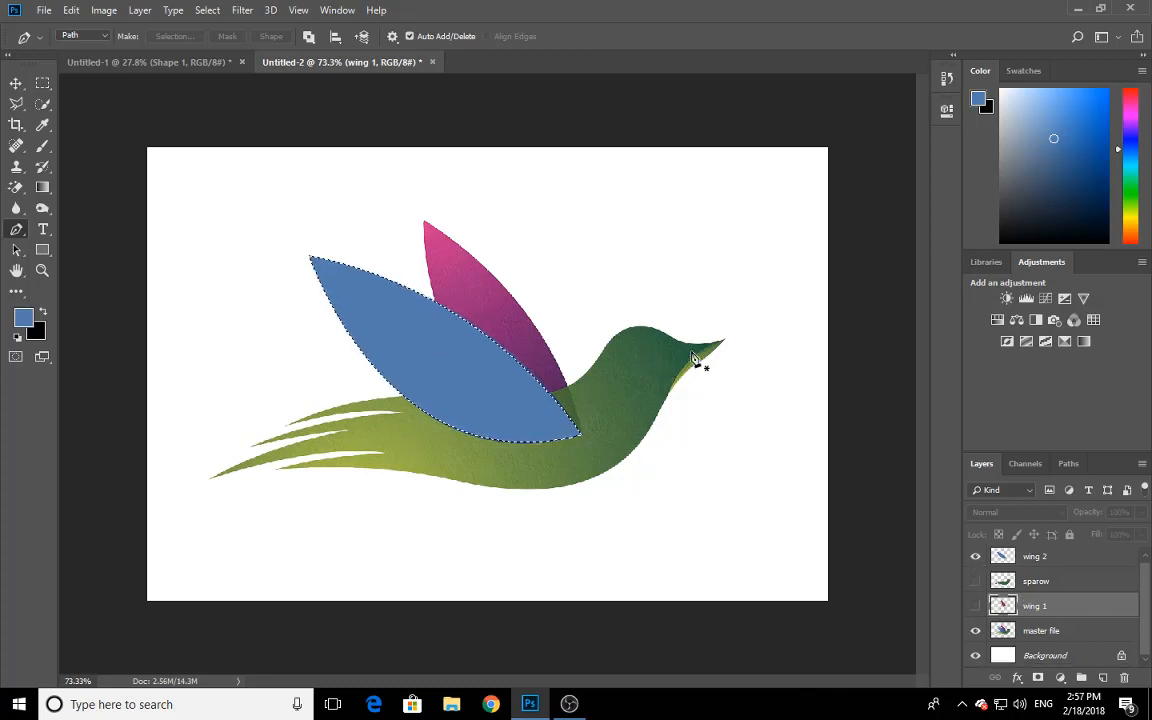
# - Clear the wing selection, trace the lighter lower edge of the beak as a closed curved path, and convert it to a selection
pyautogui.hotkey('ctrl', 'd')
pyautogui.scroll(4, 700, 378)
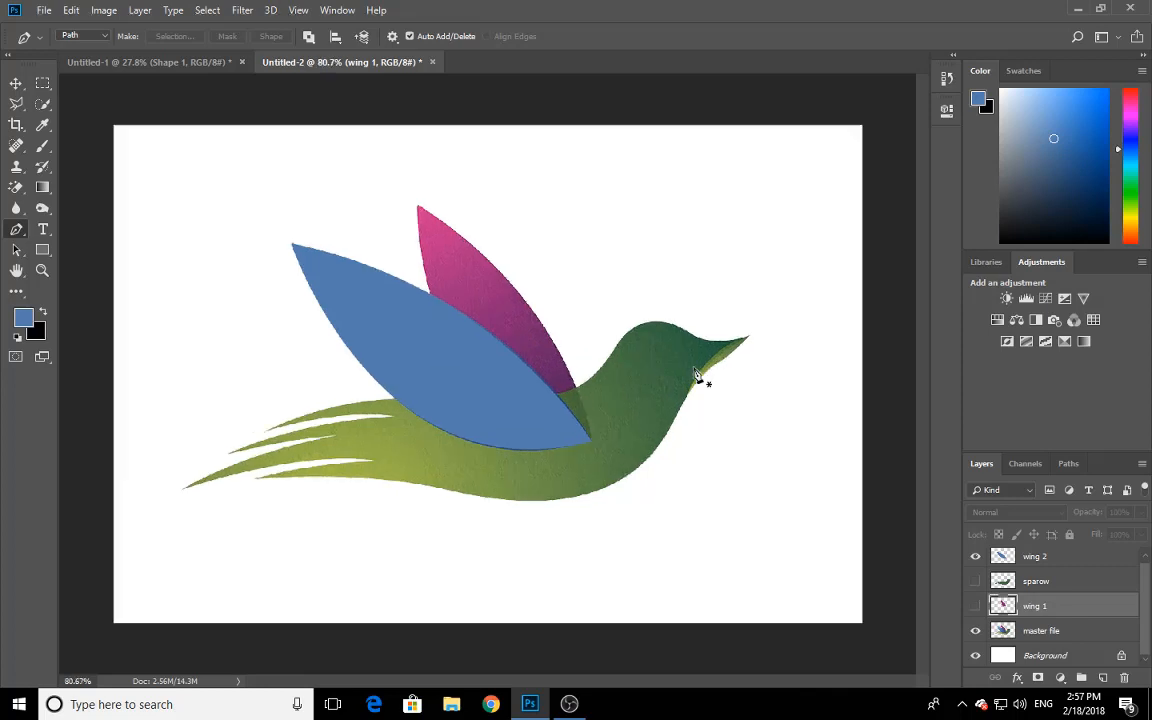
pyautogui.moveTo(763, 397); pyautogui.dragTo(717, 408)
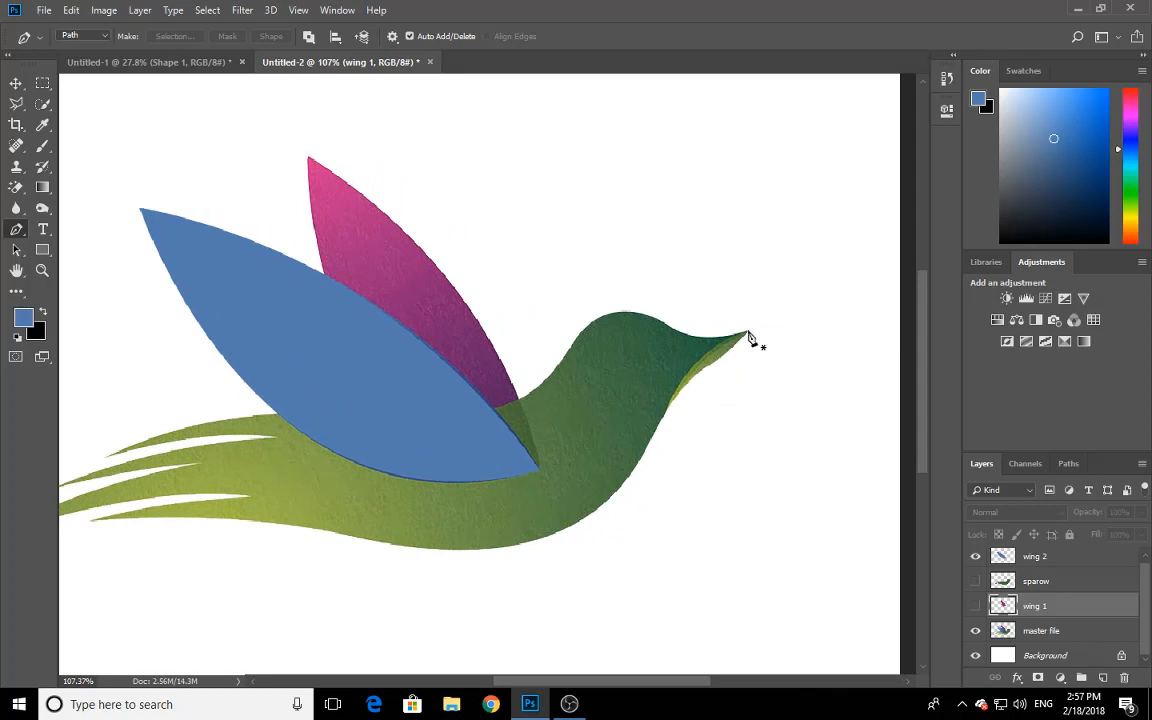
pyautogui.click(749, 332)
pyautogui.moveTo(668, 406); pyautogui.dragTo(643, 474)
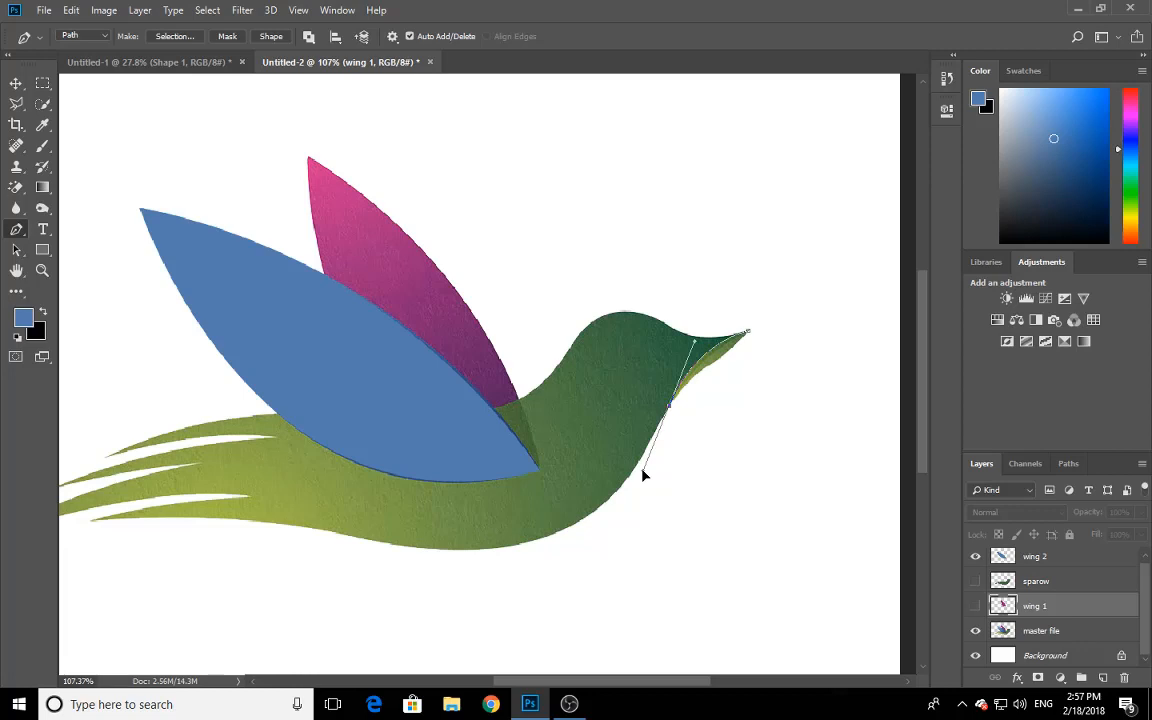
pyautogui.click(748, 334)
pyautogui.hotkey('ctrl', 'z')
pyautogui.click(670, 407)
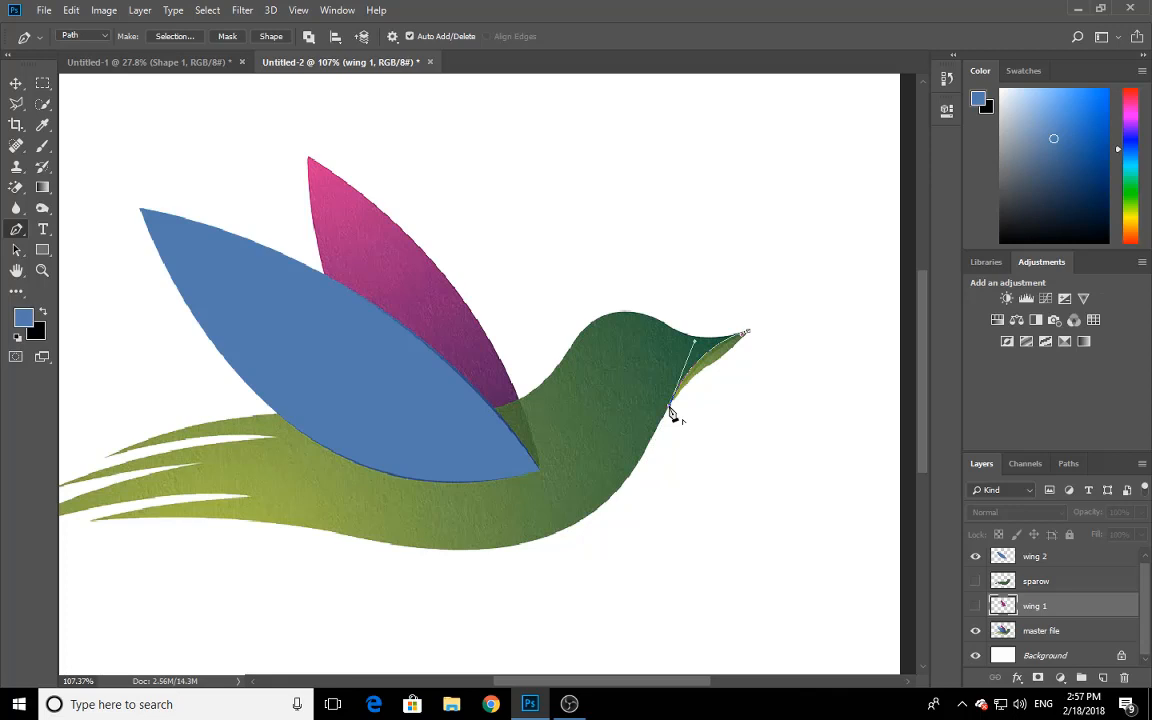
pyautogui.click(747, 333)
pyautogui.hotkey('ctrl', 'Return')
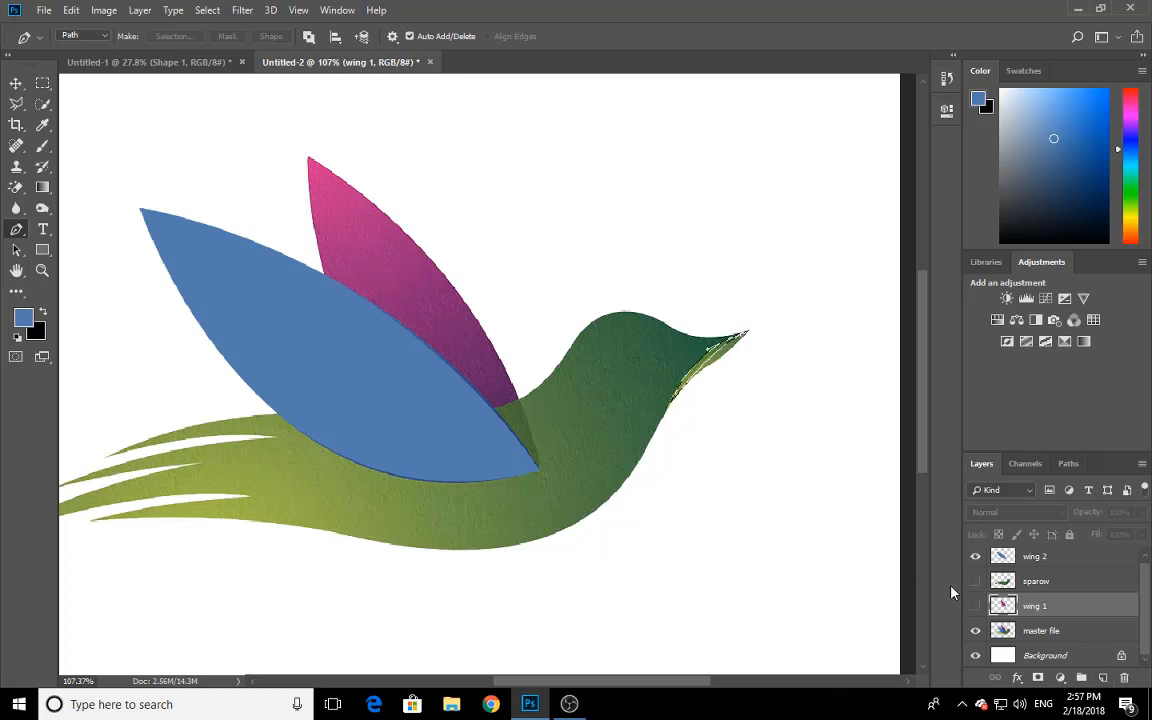
# - Hide the wing 2 layer and create a new layer at the top of the layer stack
pyautogui.click(975, 581)
pyautogui.click(975, 581)
pyautogui.click(976, 557)
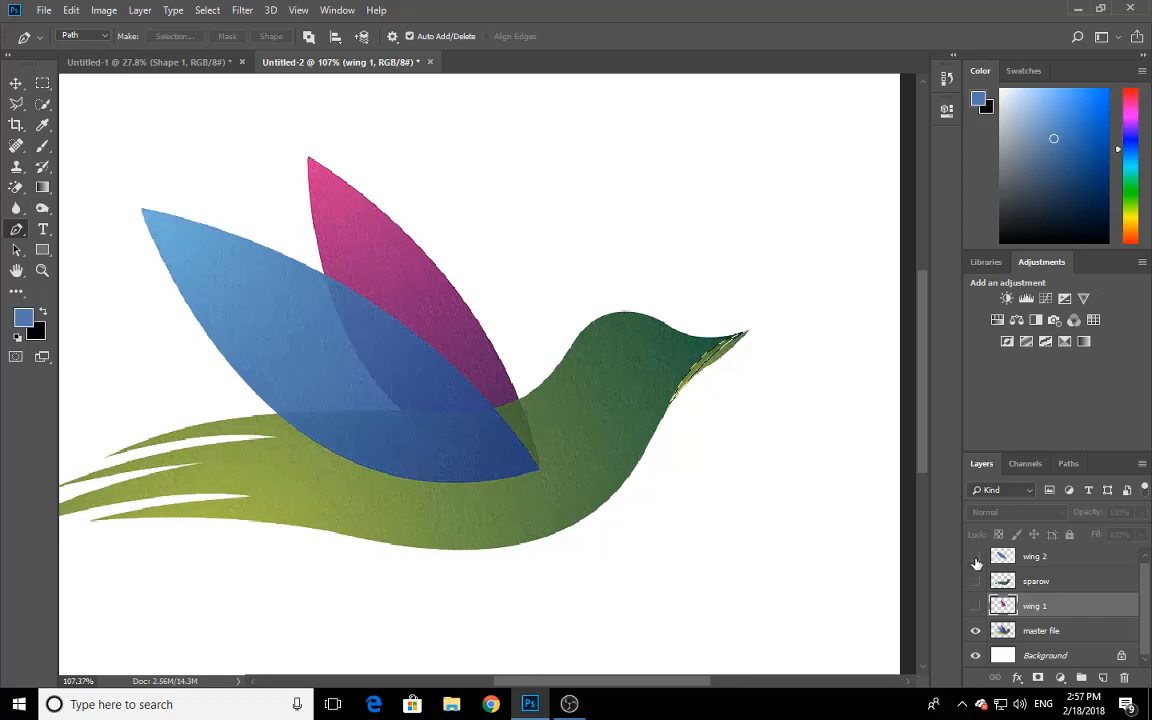
pyautogui.click(1102, 679)
pyautogui.moveTo(1039, 608); pyautogui.dragTo(1036, 553)
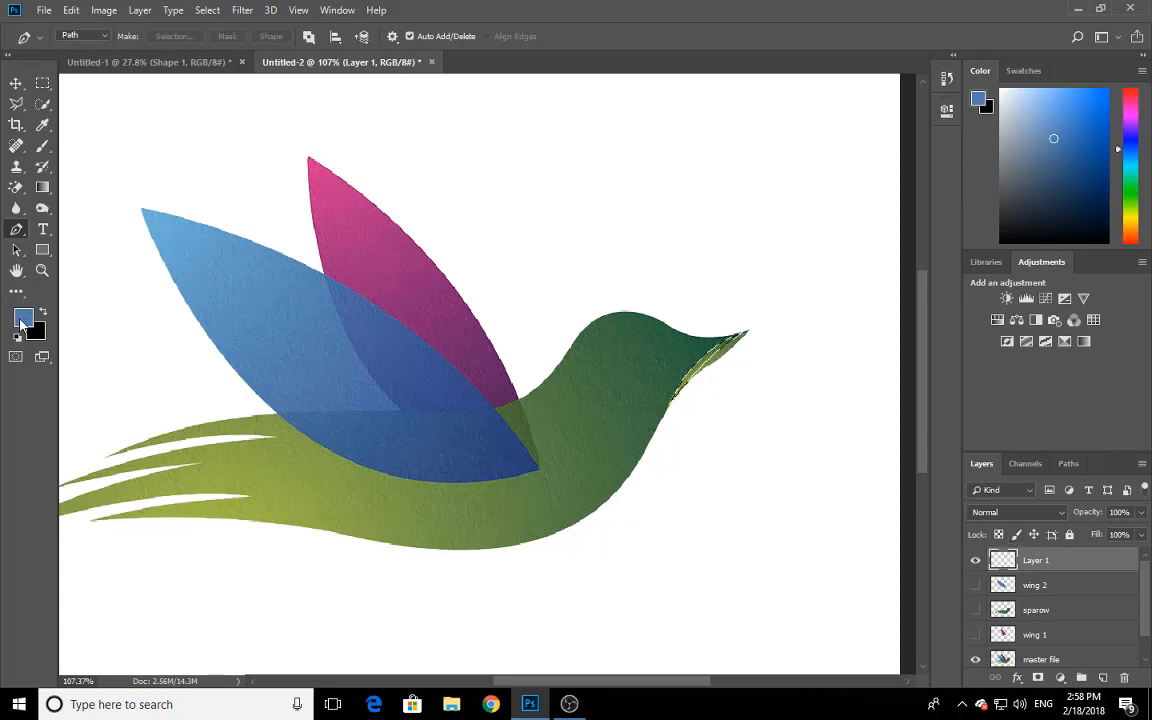
# - Sample the beak's green (#6e9053) as the foreground color, fill the beak selection with it on the new layer, and deselect
pyautogui.click(22, 318)
pyautogui.moveTo(823, 238); pyautogui.dragTo(908, 387)
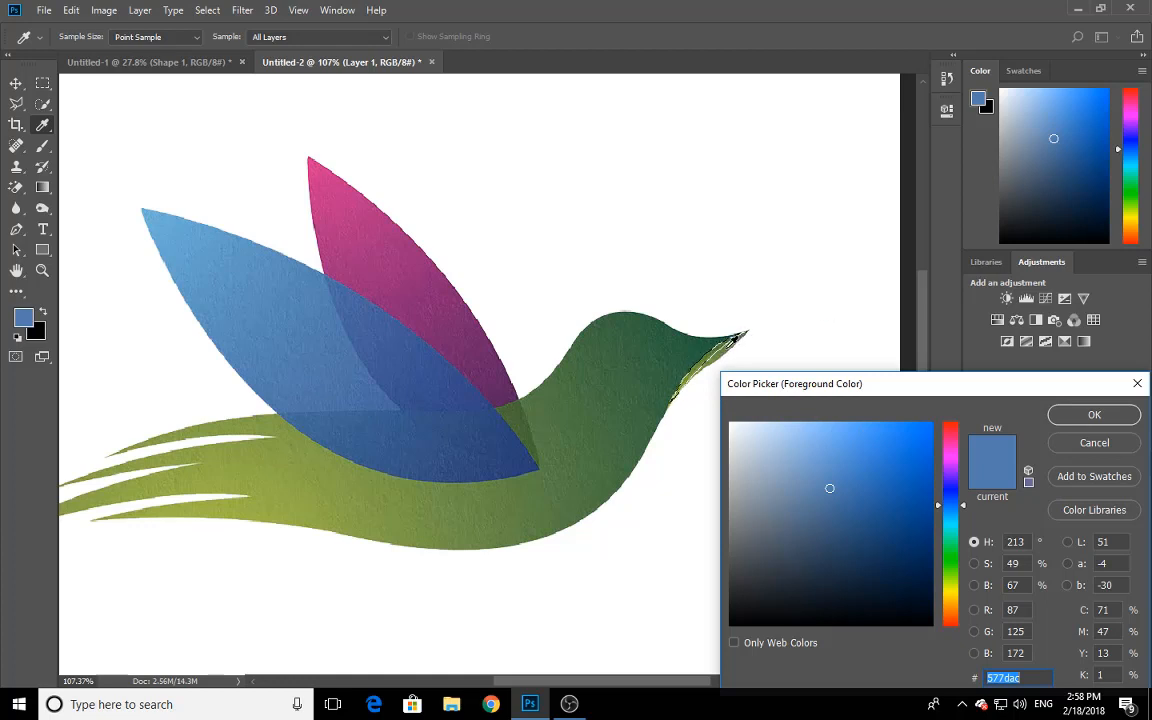
pyautogui.click(731, 344)
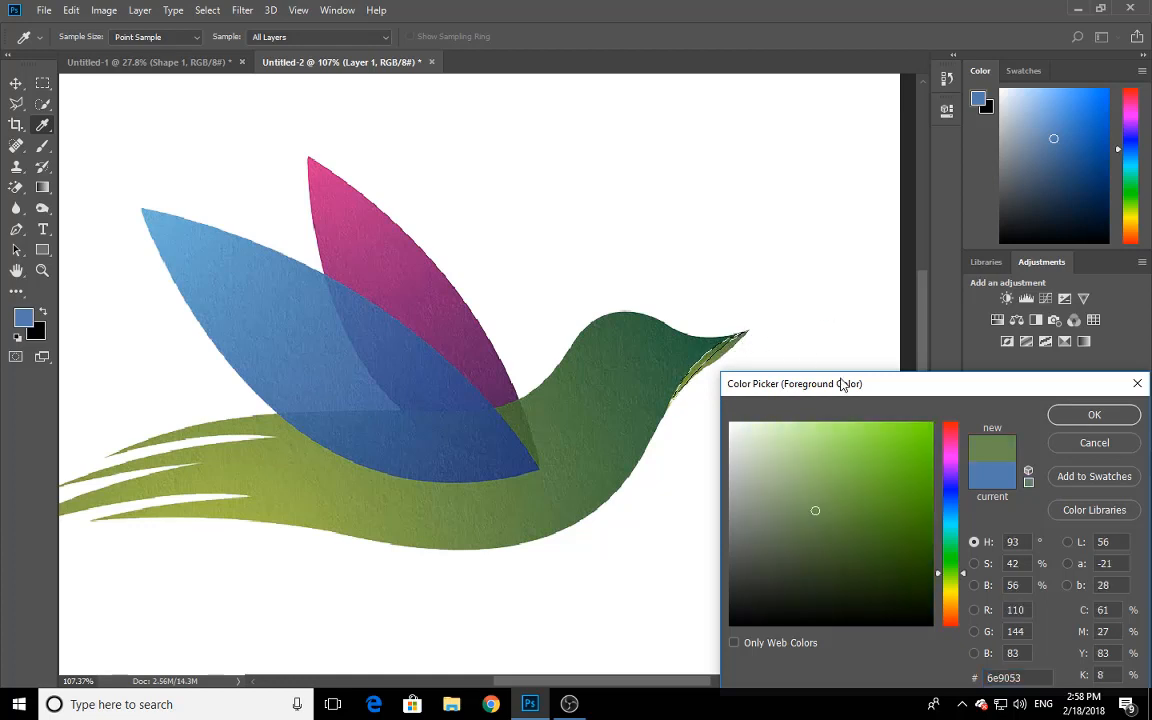
pyautogui.click(1093, 415)
pyautogui.press('p')
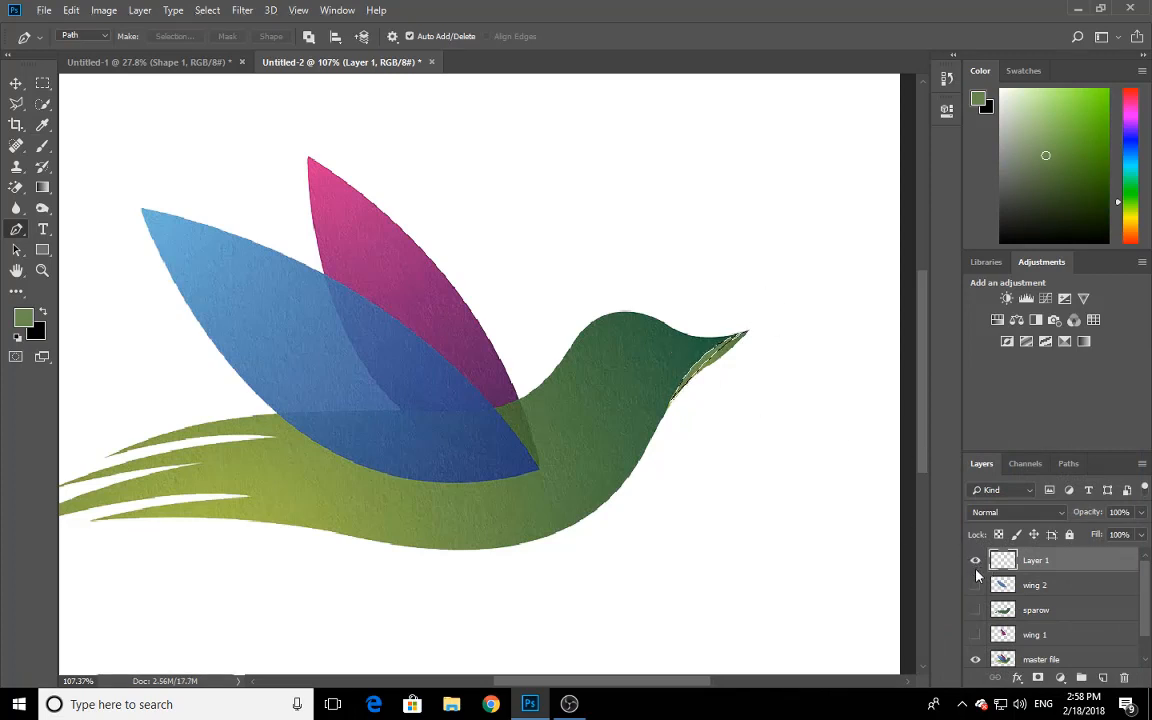
pyautogui.hotkey('ctrl', 's')
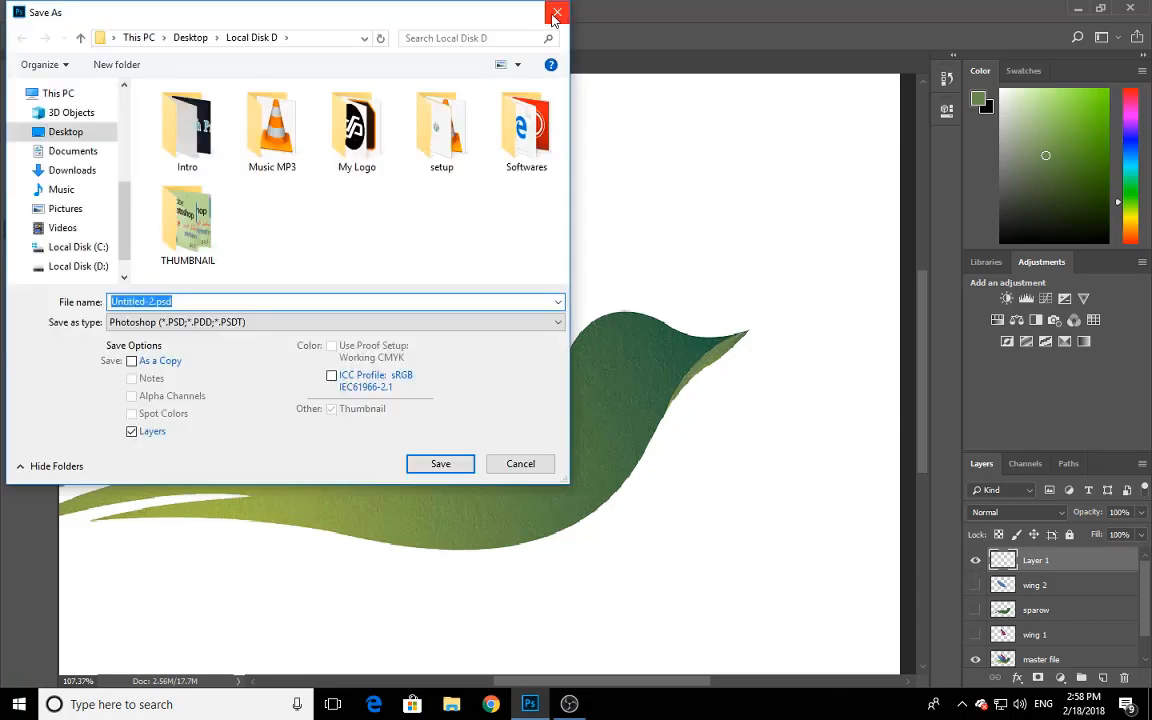
pyautogui.press('Escape')
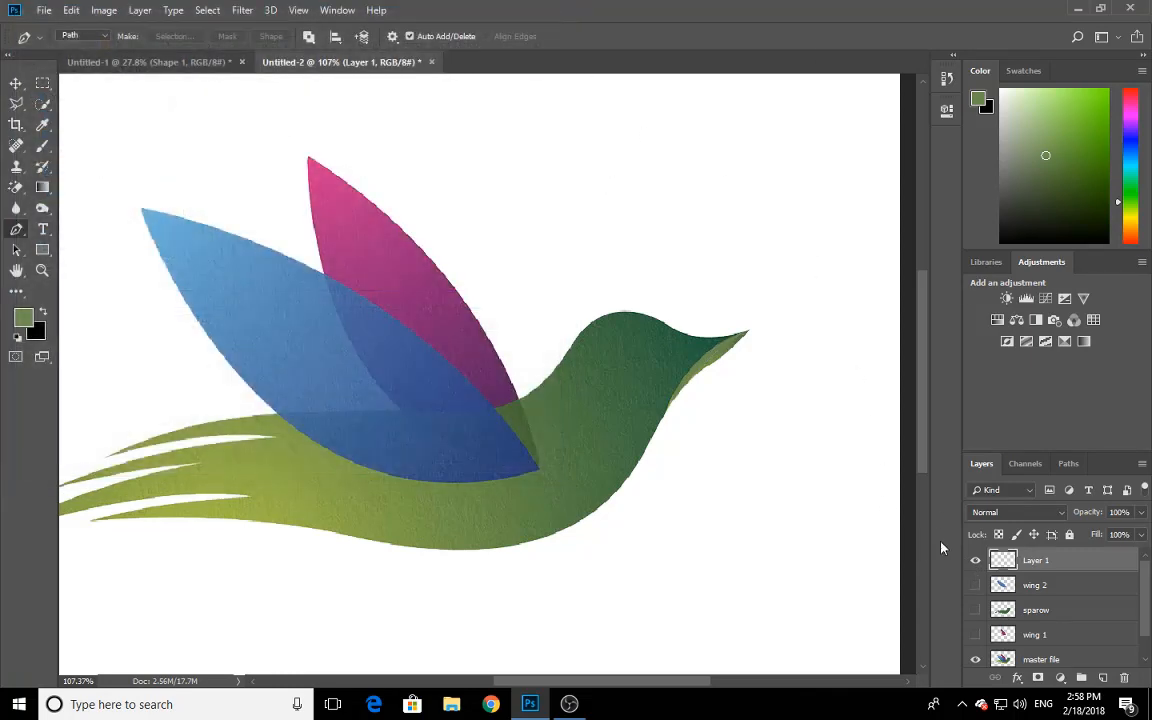
# - Show the wing 2, sparow and wing 1 layers and hide the master file layer
pyautogui.click(974, 561)
pyautogui.click(975, 585)
pyautogui.click(975, 610)
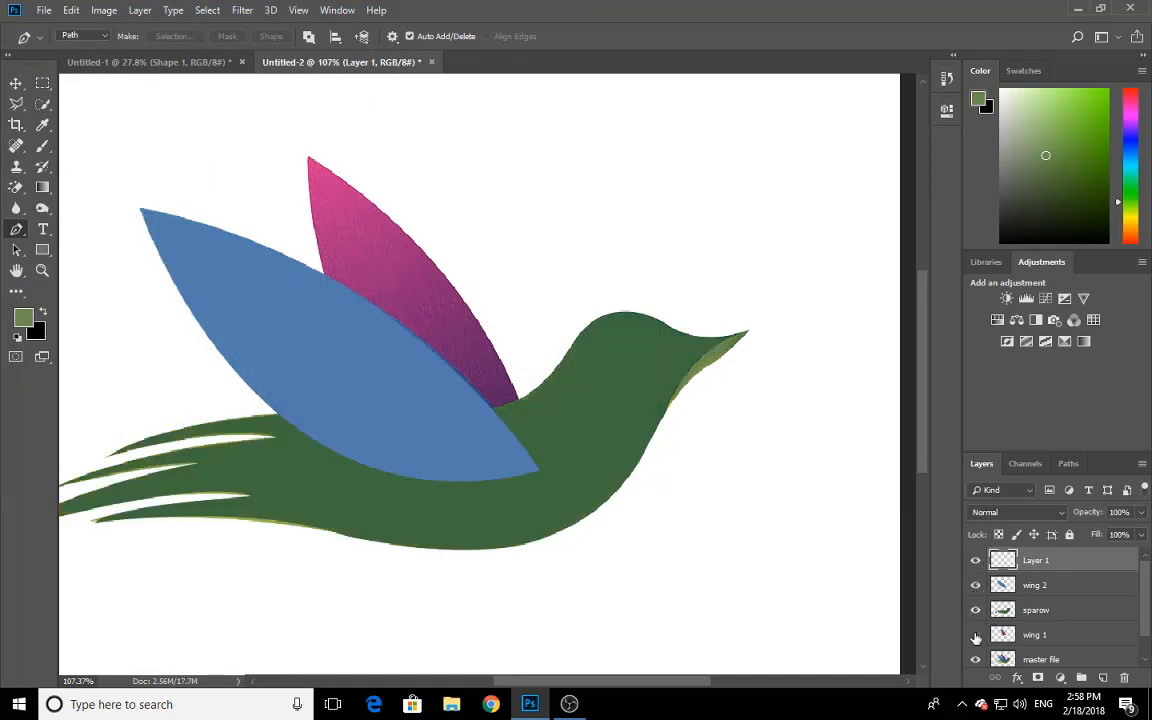
pyautogui.click(975, 635)
pyautogui.scroll(-1, 993, 640)
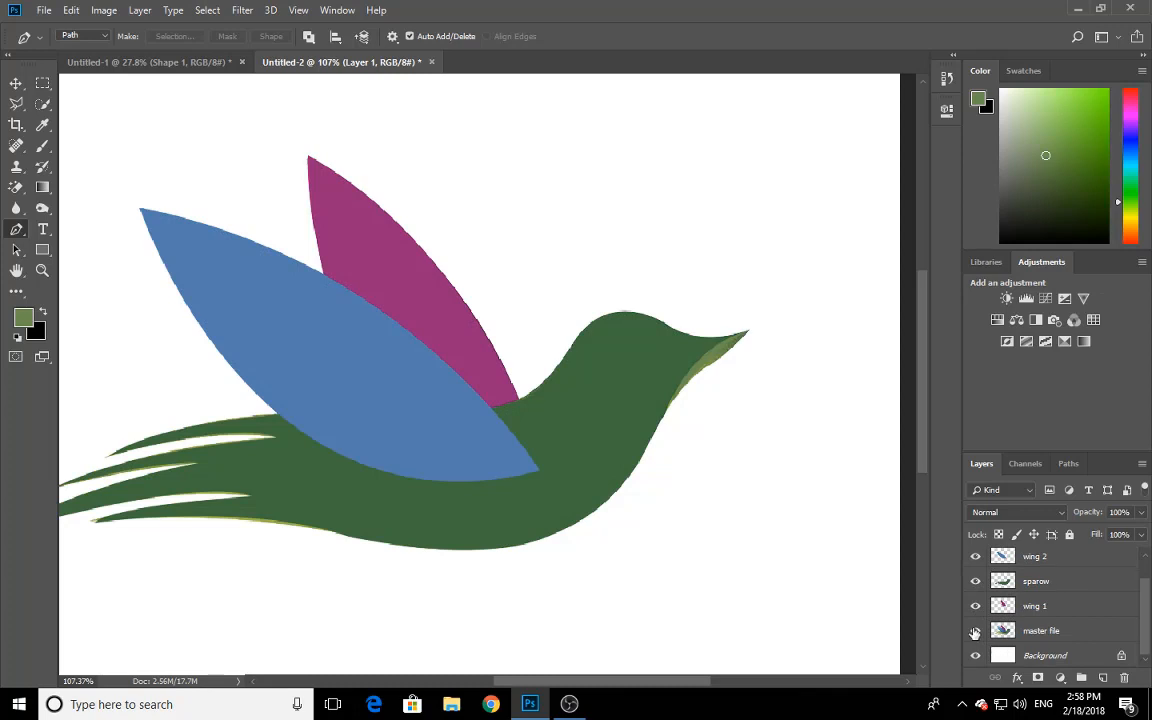
pyautogui.click(975, 630)
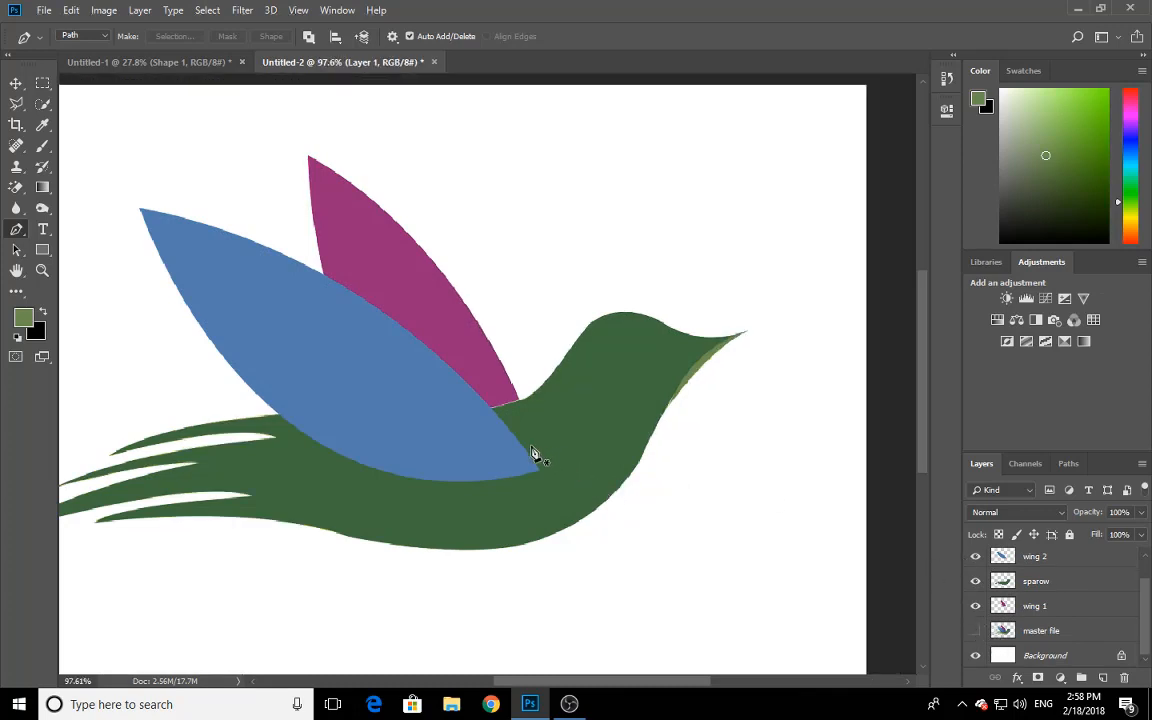
pyautogui.scroll(-3, 537, 457)
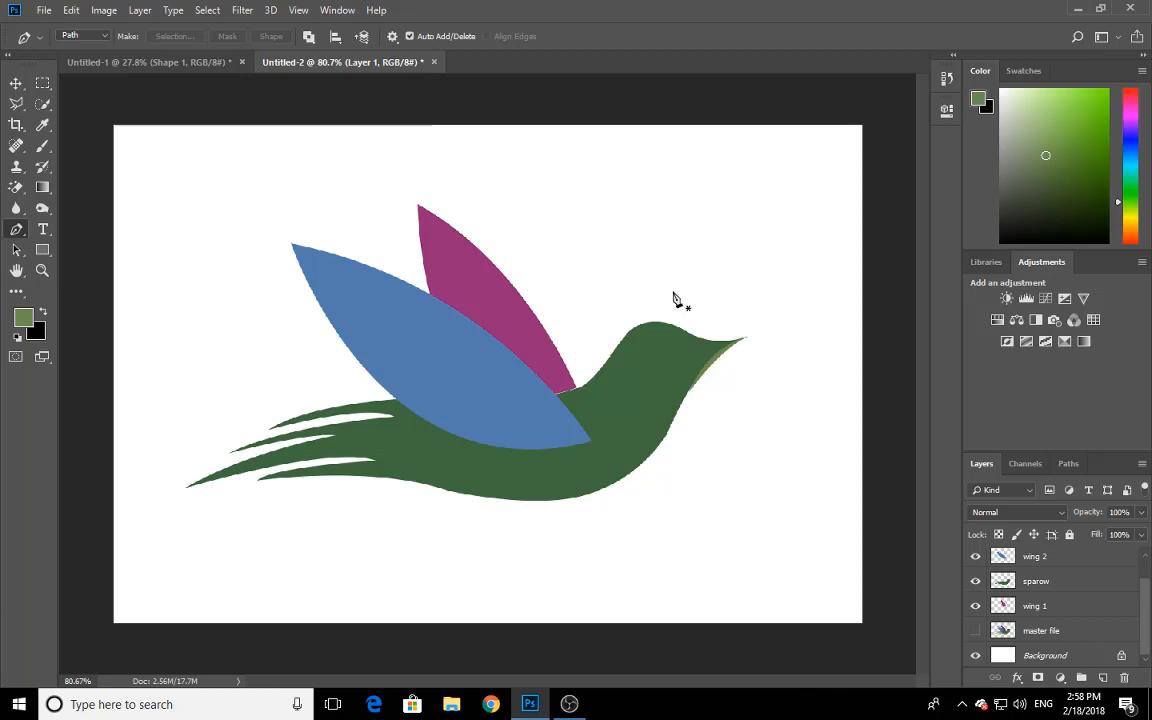
pyautogui.click(593, 385)
pyautogui.click(16, 83)
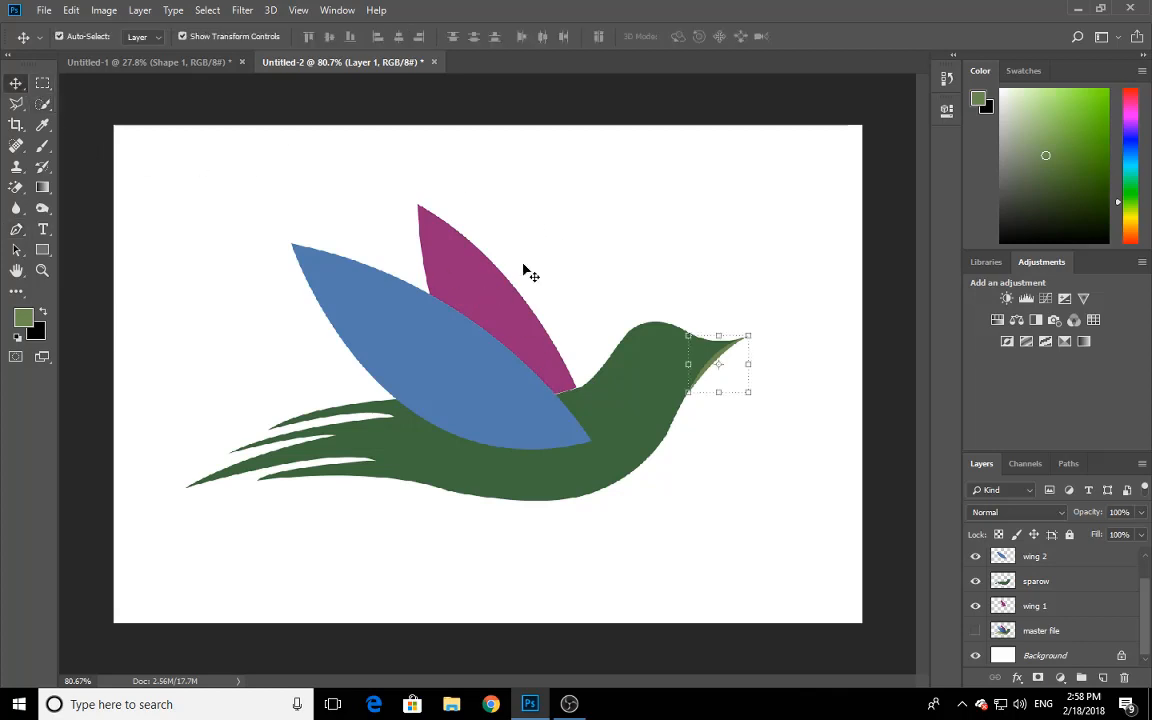
pyautogui.click(604, 206)
pyautogui.click(490, 278)
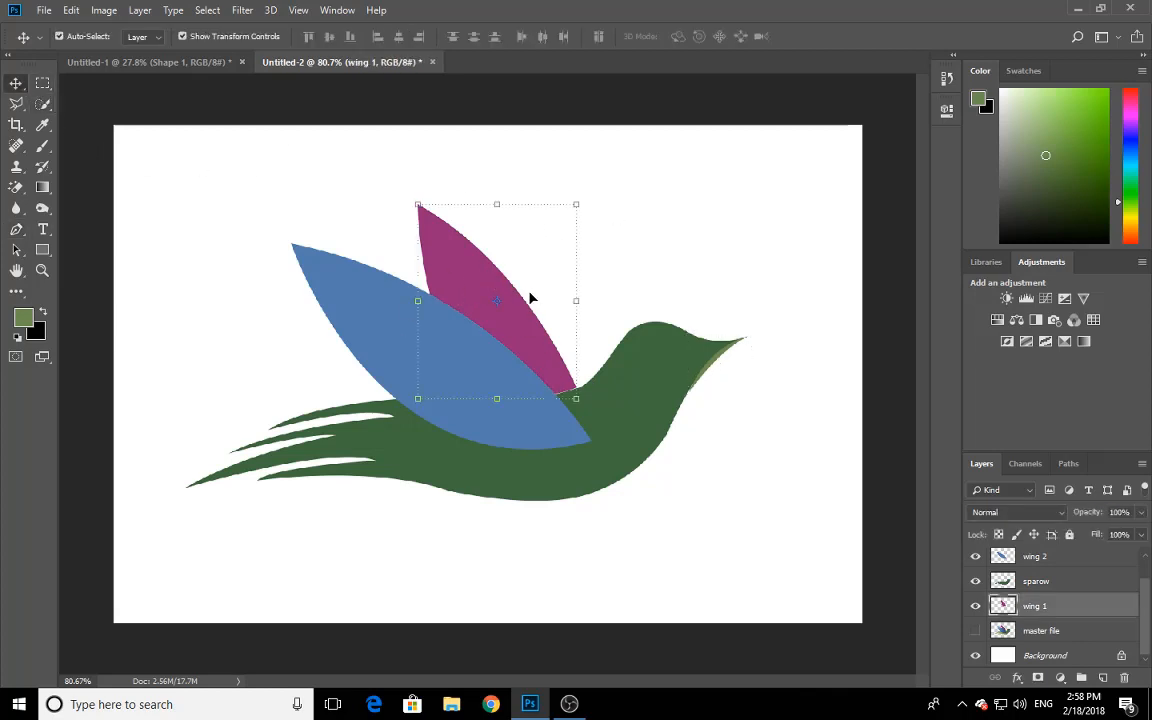
pyautogui.click(664, 268)
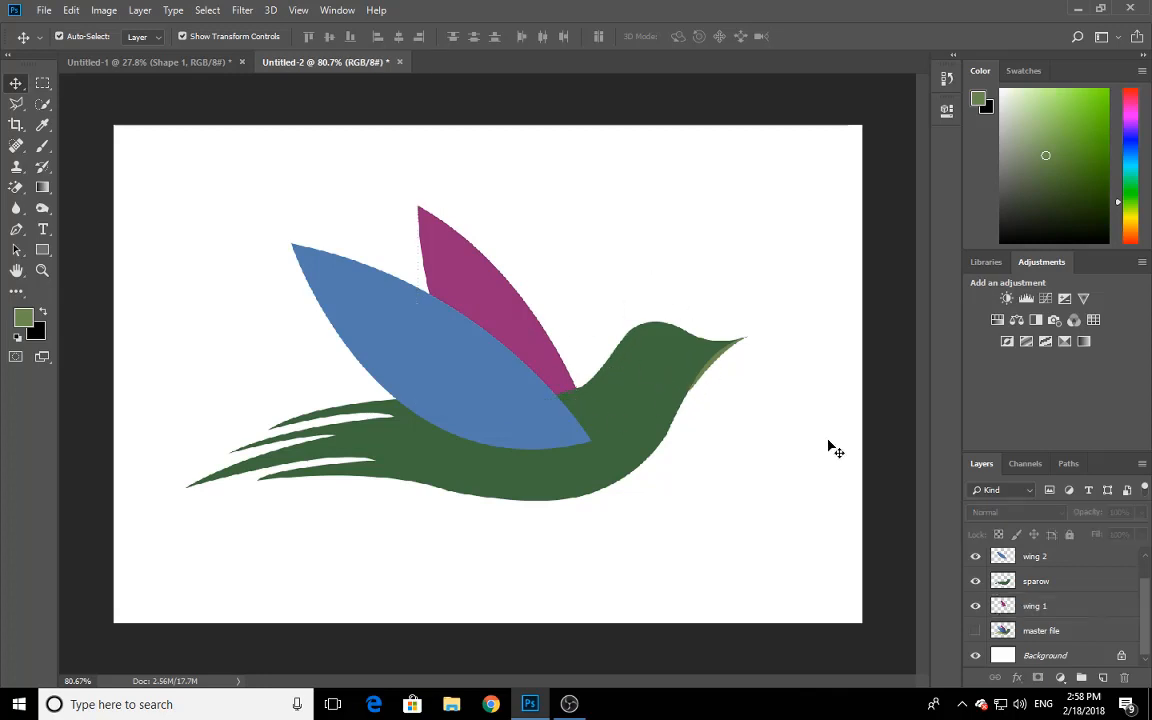
# - Open the reference image pen tool class.jpg from the desktop, examine the bird's color gradients, and return to Photoshop
pyautogui.click(1077, 12)
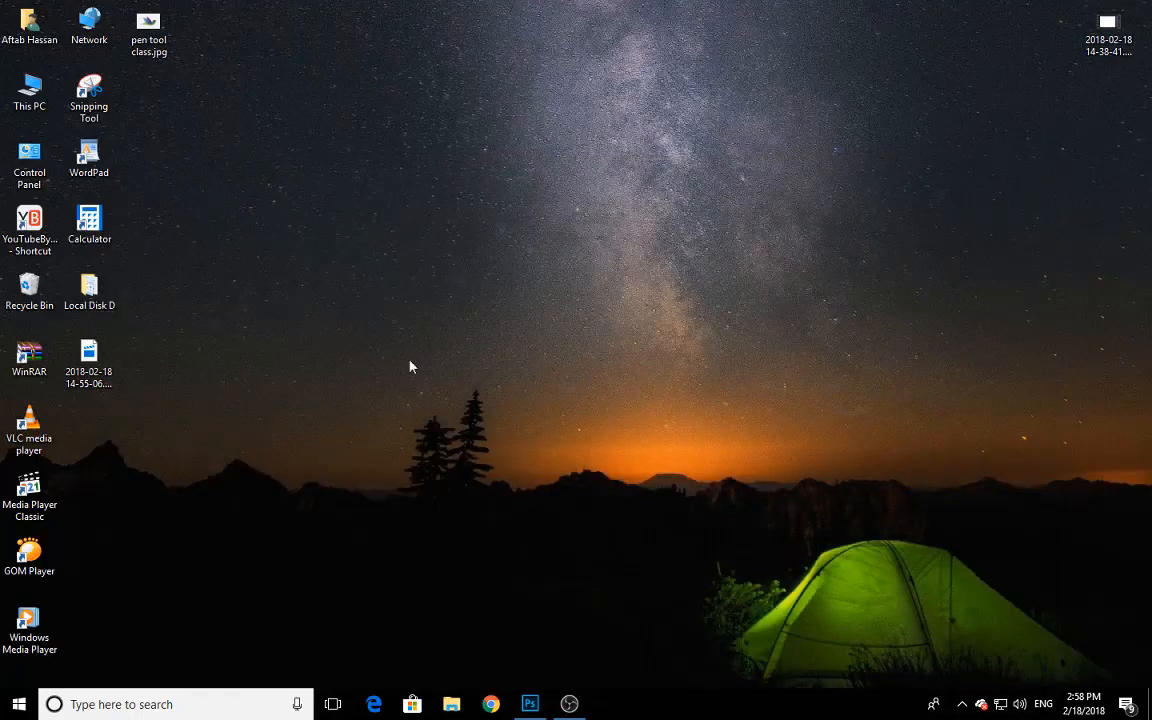
pyautogui.doubleClick(148, 28)
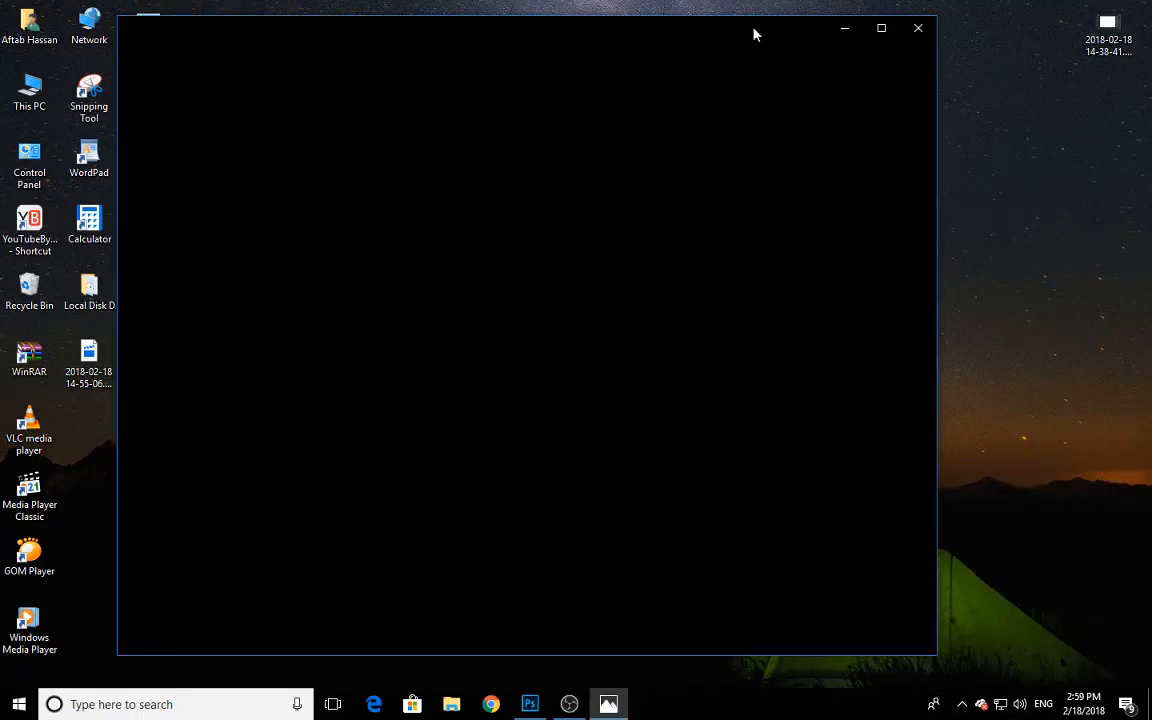
pyautogui.moveTo(754, 35); pyautogui.dragTo(766, 31)
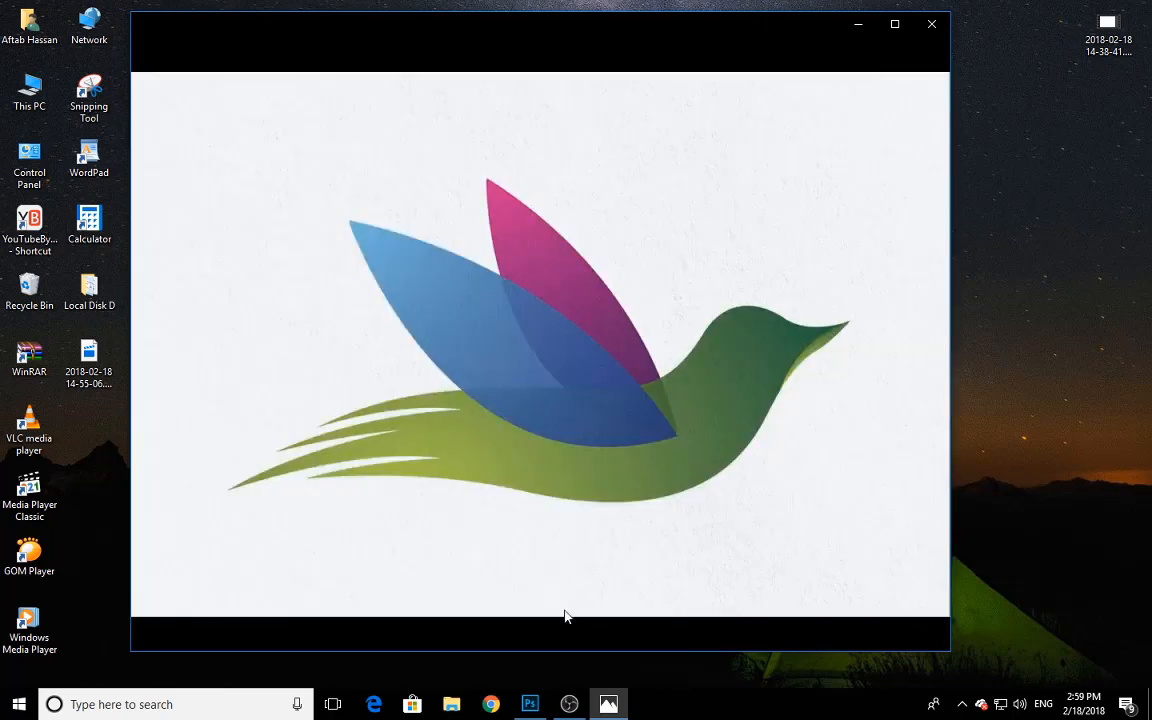
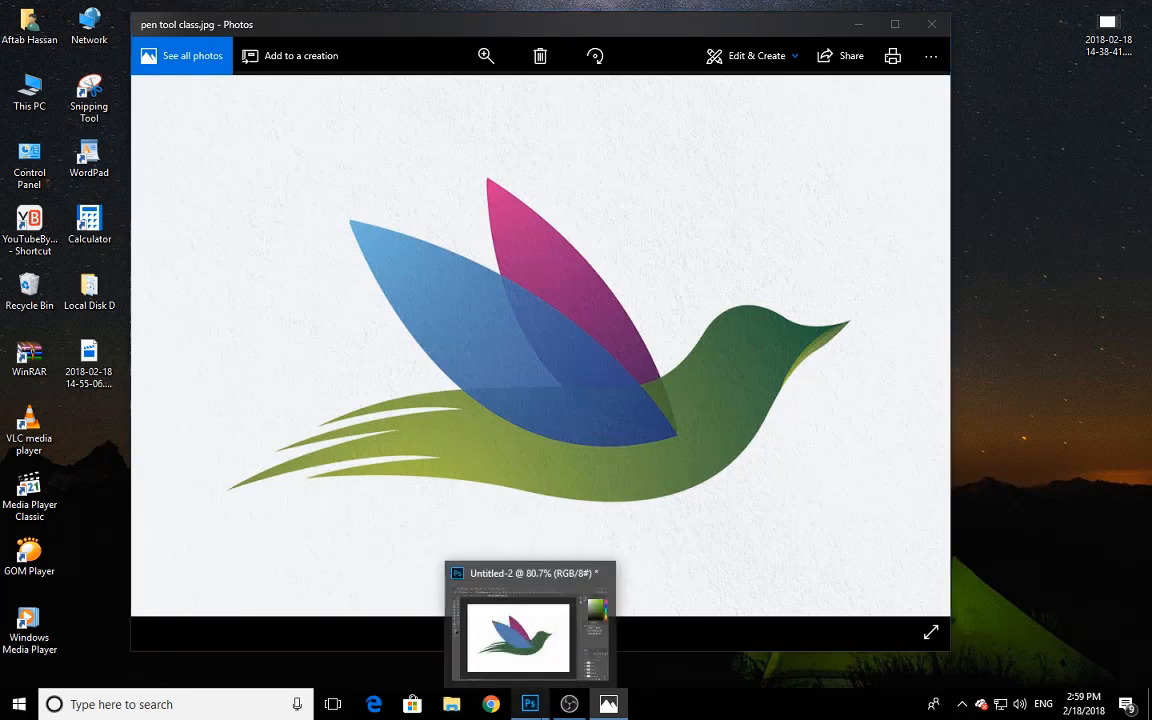
pyautogui.click(530, 704)
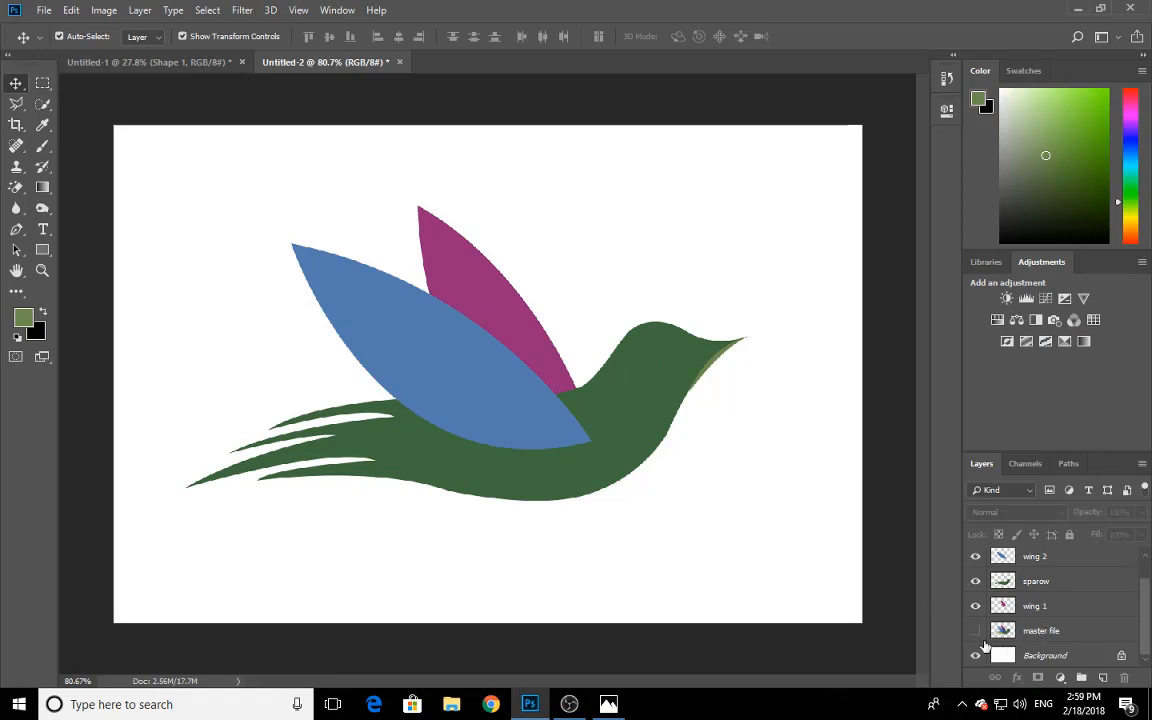
# - Select the sparow layer and add a Gradient Overlay effect to it
pyautogui.click(977, 583)
pyautogui.click(977, 584)
pyautogui.rightClick(1035, 588)
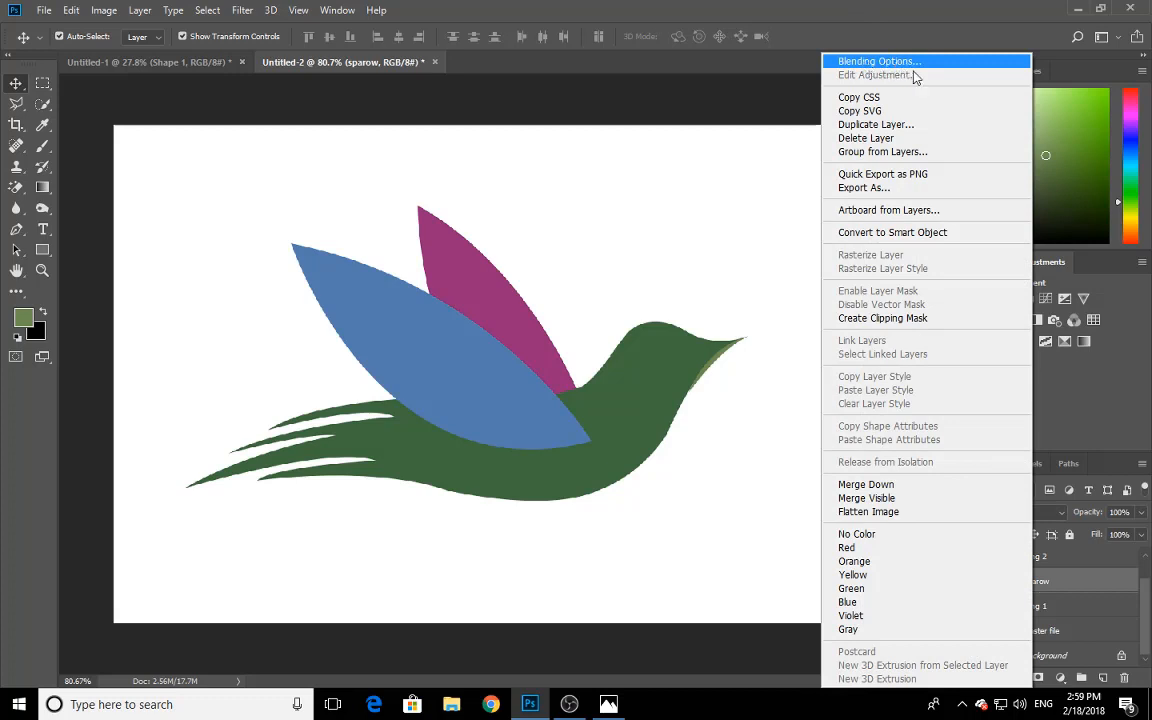
pyautogui.click(1096, 585)
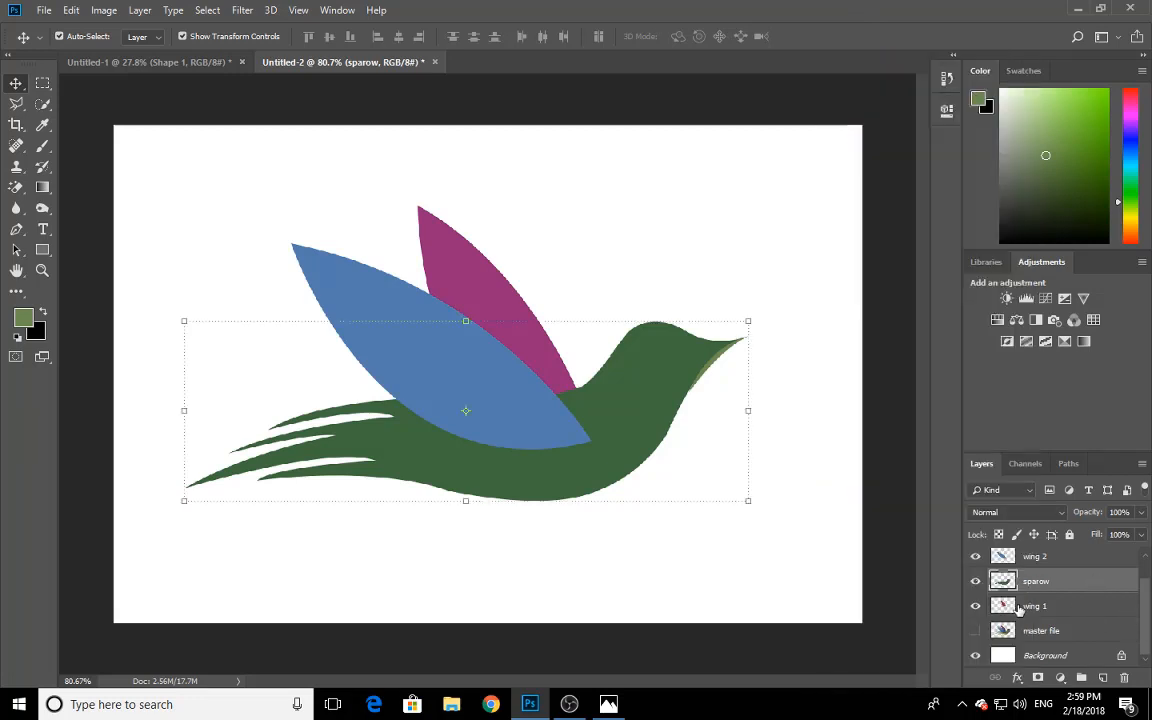
pyautogui.click(1017, 680)
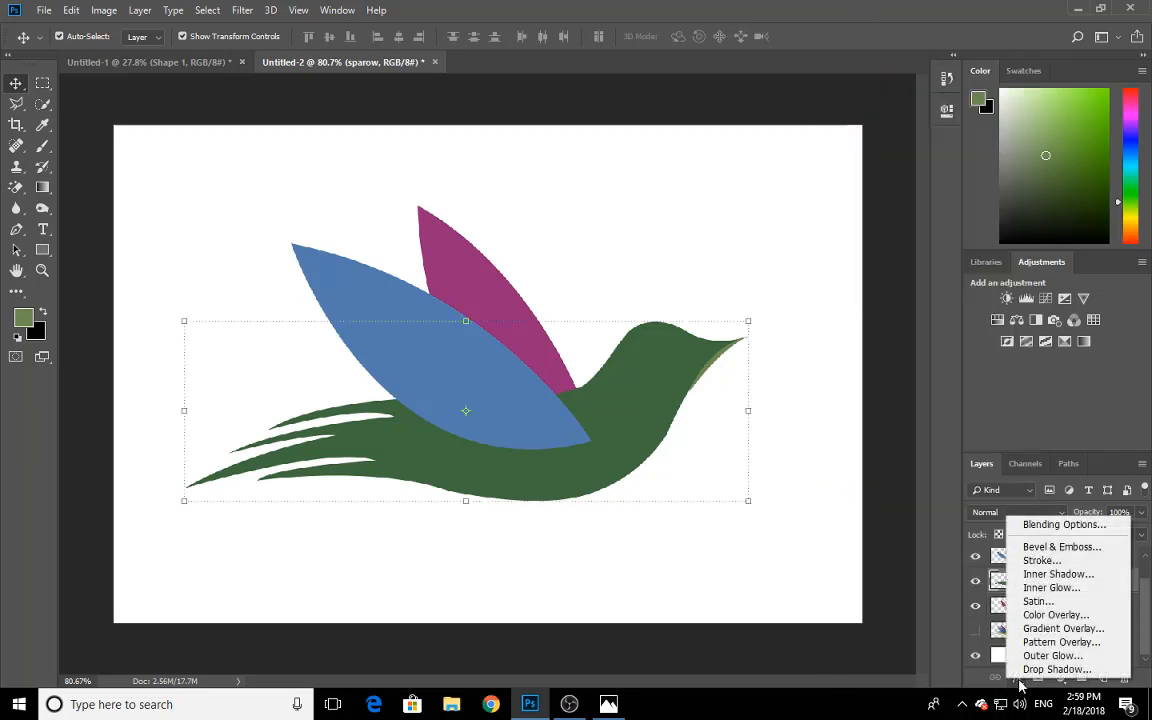
pyautogui.click(1062, 628)
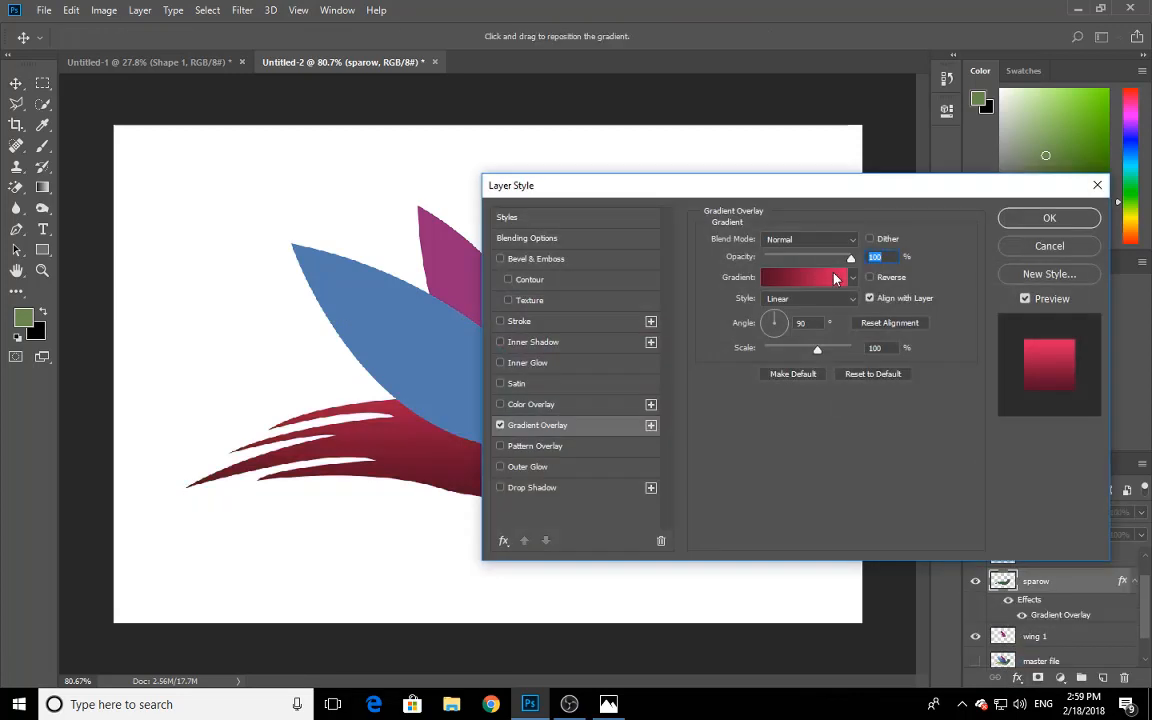
# - Set the 100% color stop of the sparow layer's overlay gradient to dark green (#085903)
pyautogui.click(826, 281)
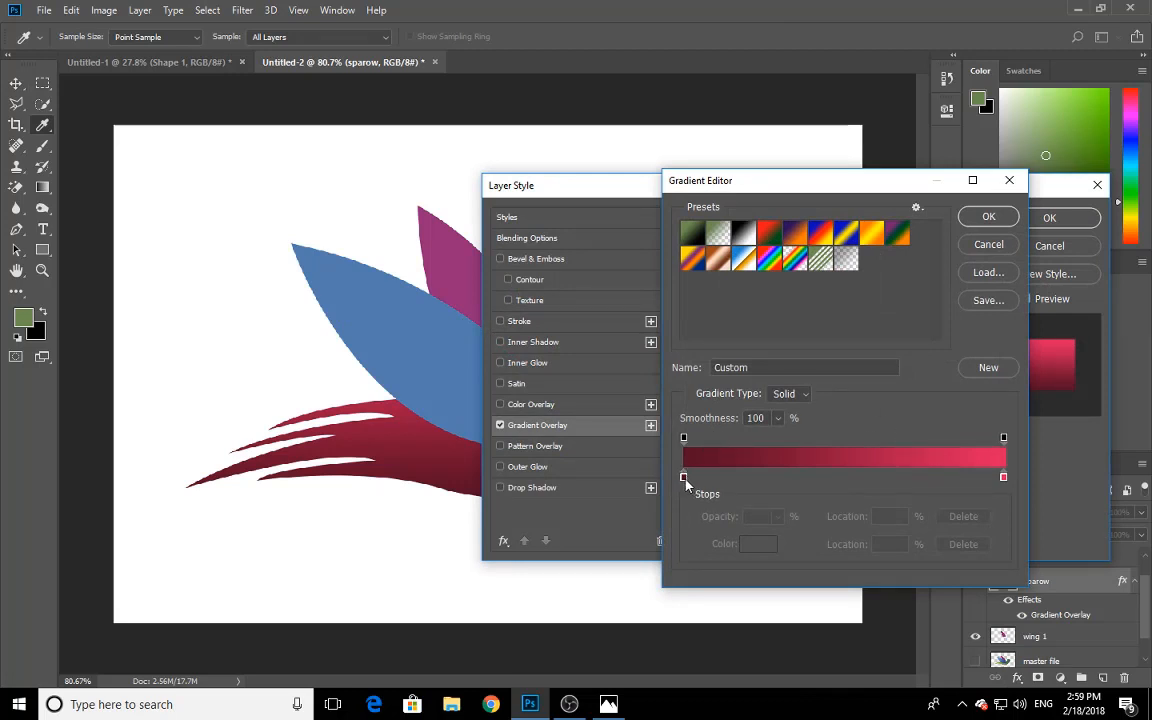
pyautogui.click(1004, 480)
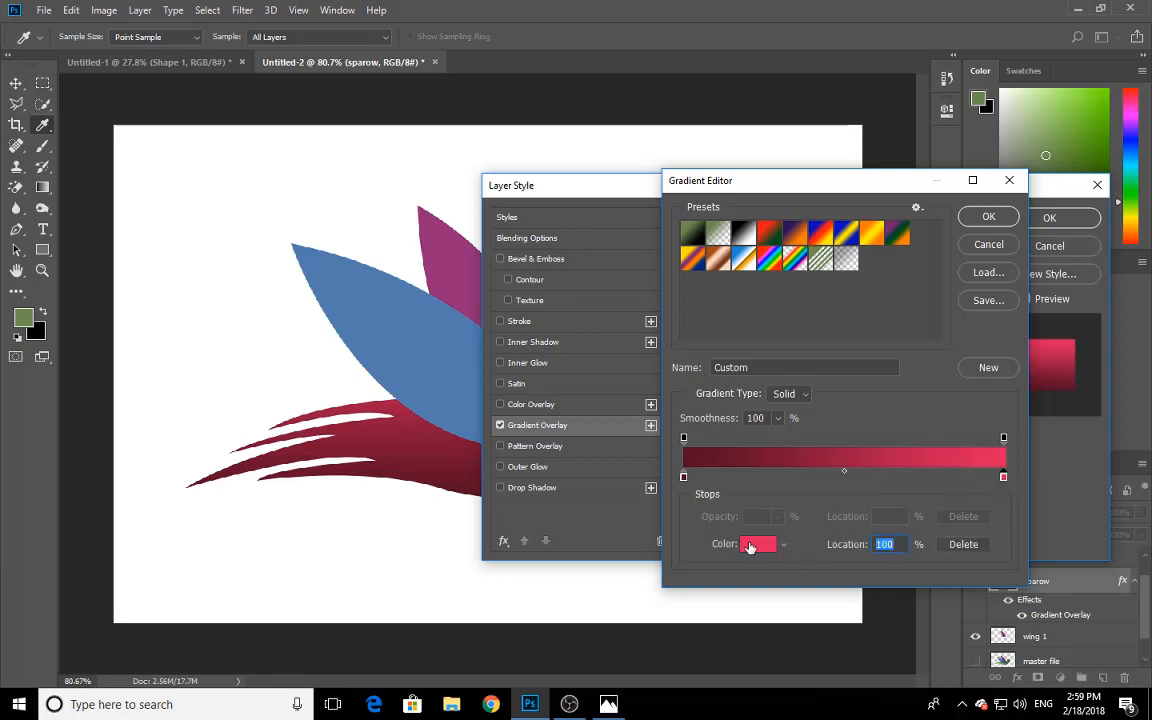
pyautogui.click(760, 547)
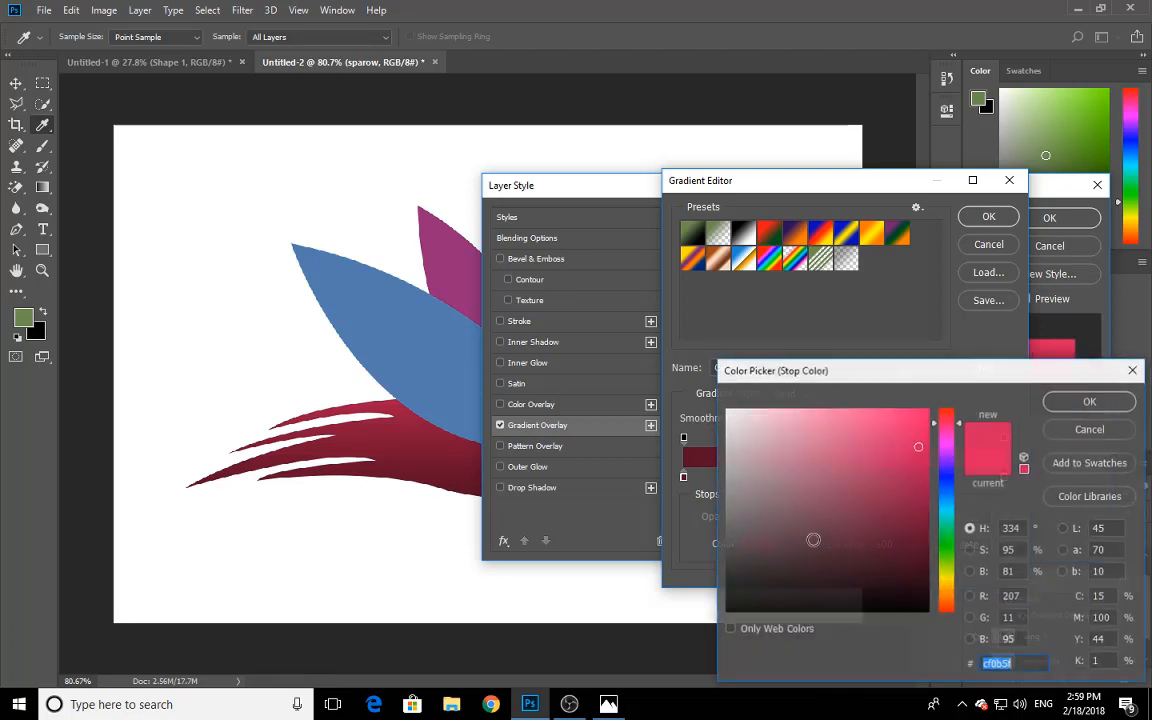
pyautogui.click(946, 546)
pyautogui.click(921, 537)
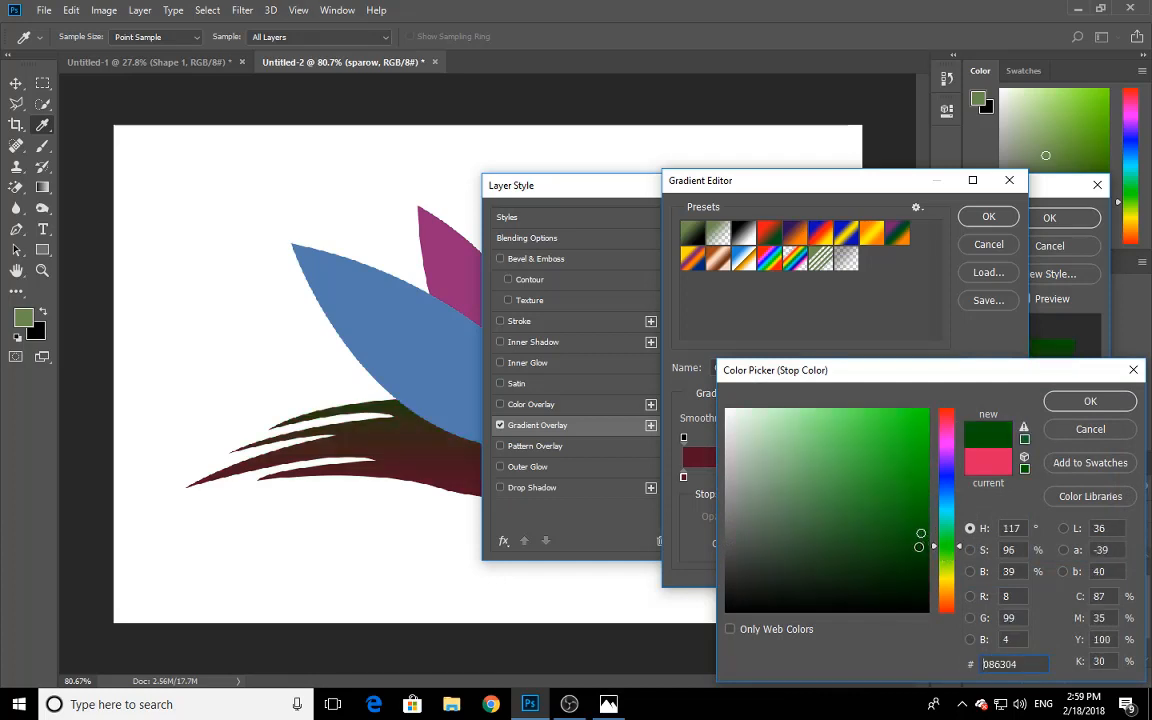
pyautogui.click(918, 546)
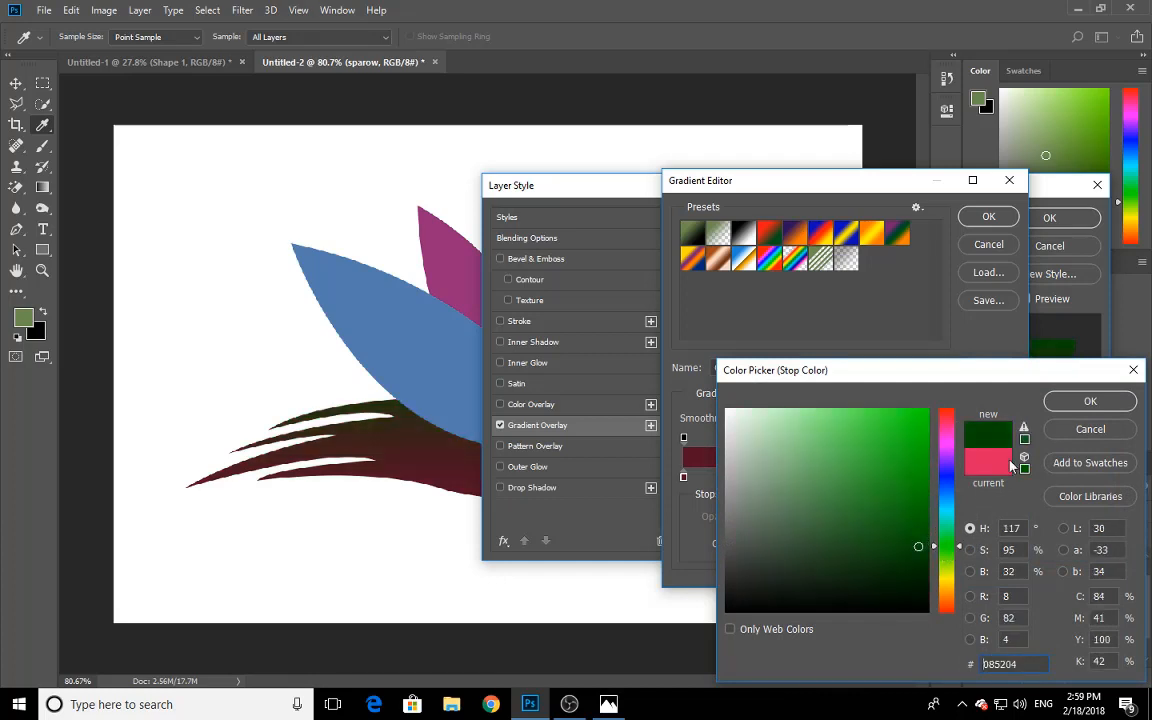
pyautogui.click(1064, 401)
pyautogui.click(988, 216)
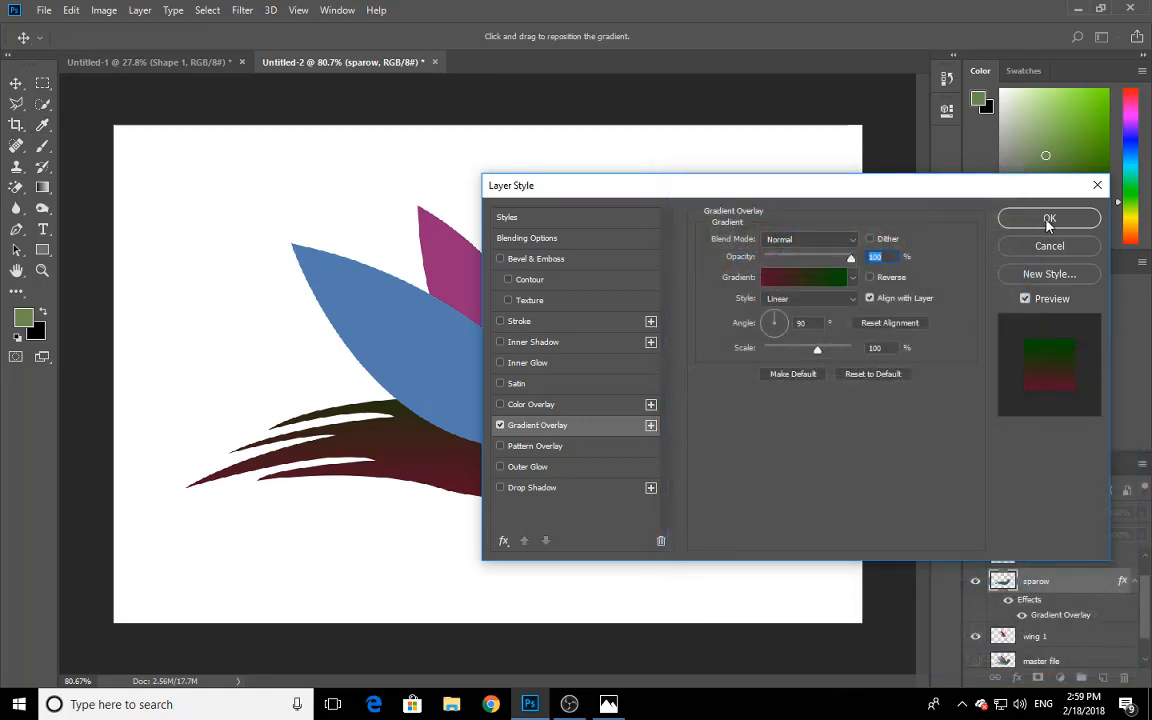
# - Check the tail color in the reference image, set the sparow gradient's 0% stop to green #58c44d, and apply the layer style
pyautogui.click(797, 278)
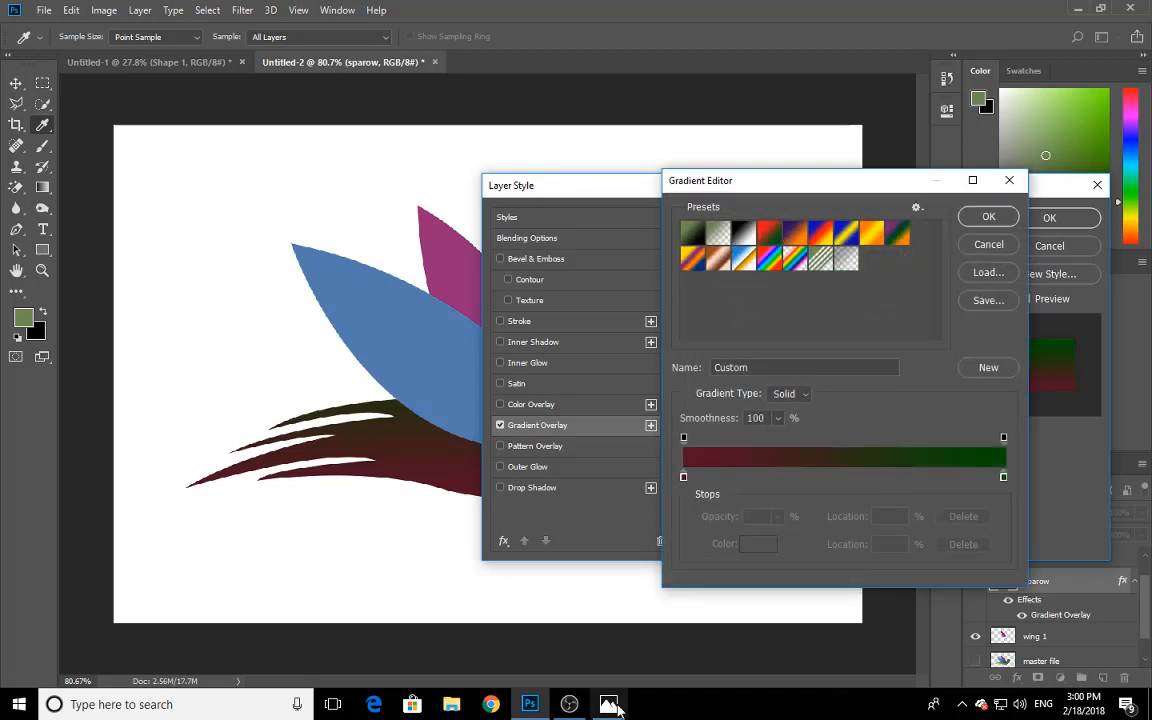
pyautogui.hotkey('alt', 'Tab')
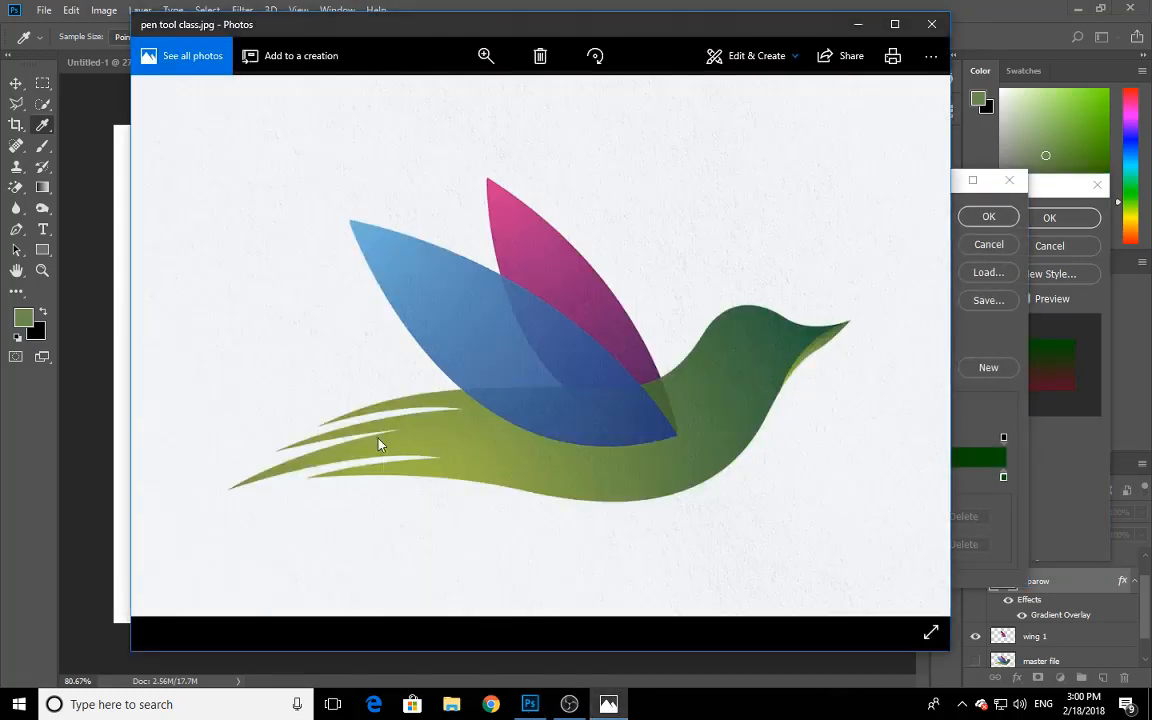
pyautogui.hotkey('alt', 'Tab')
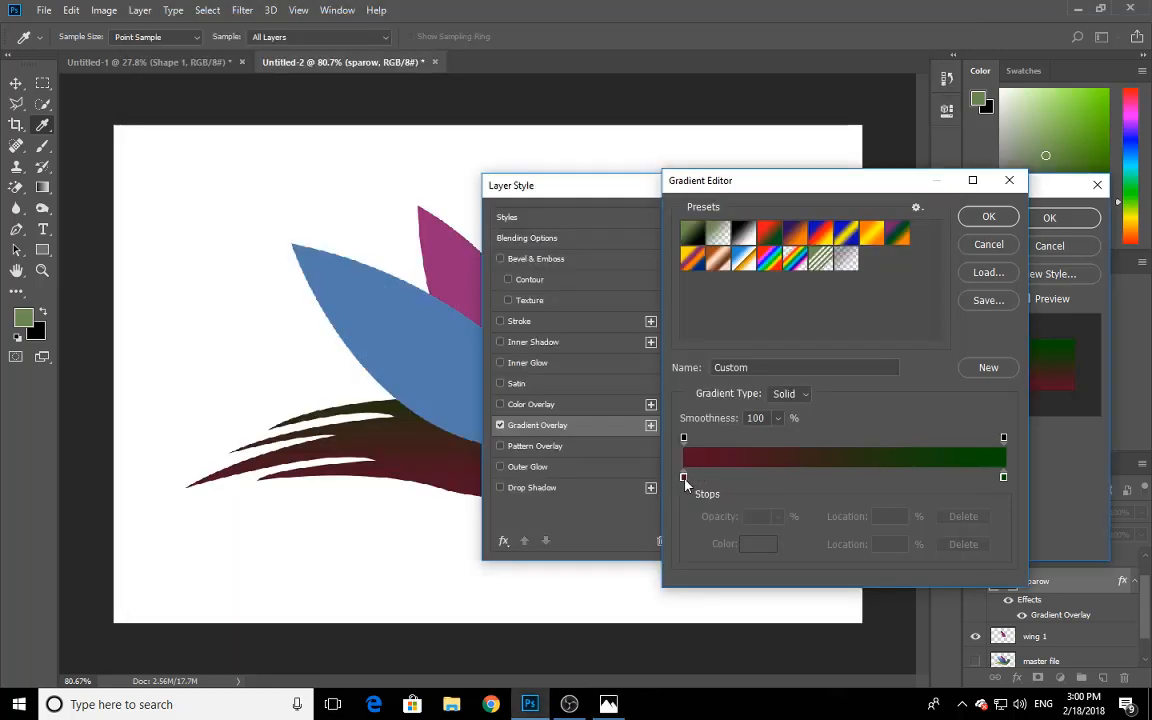
pyautogui.click(757, 550)
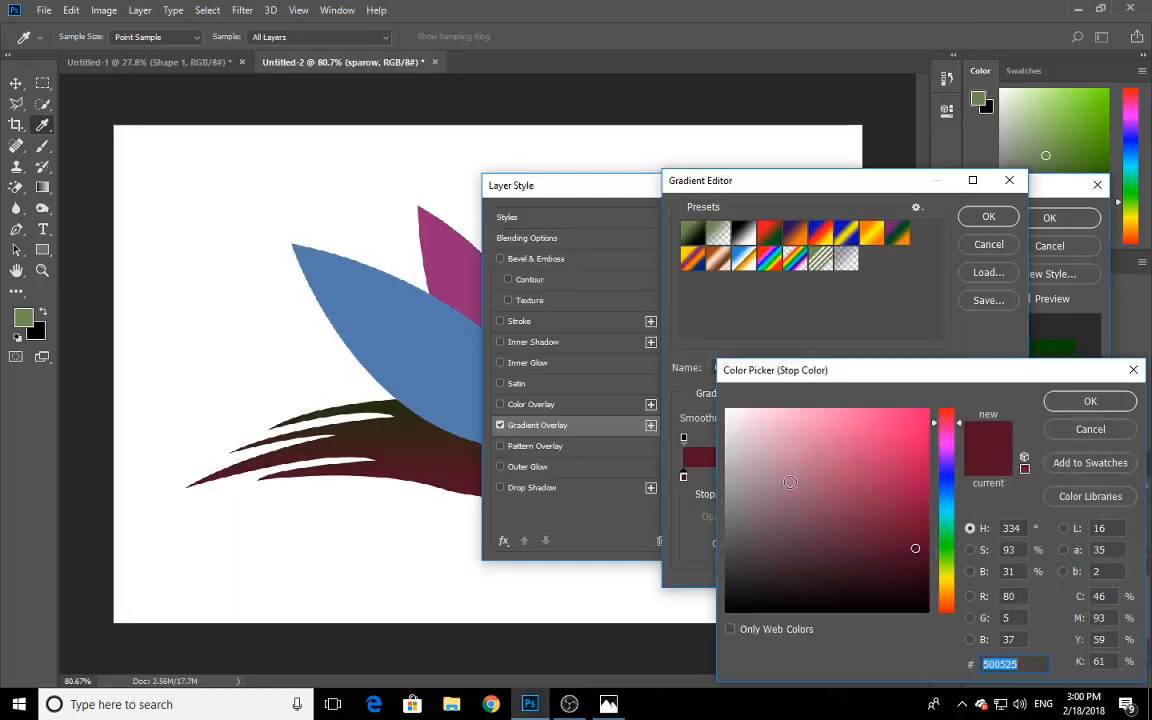
pyautogui.moveTo(924, 503)
pyautogui.mouseDown()
pyautogui.moveTo(912, 454)
pyautogui.moveTo(826, 453)
pyautogui.mouseUp()
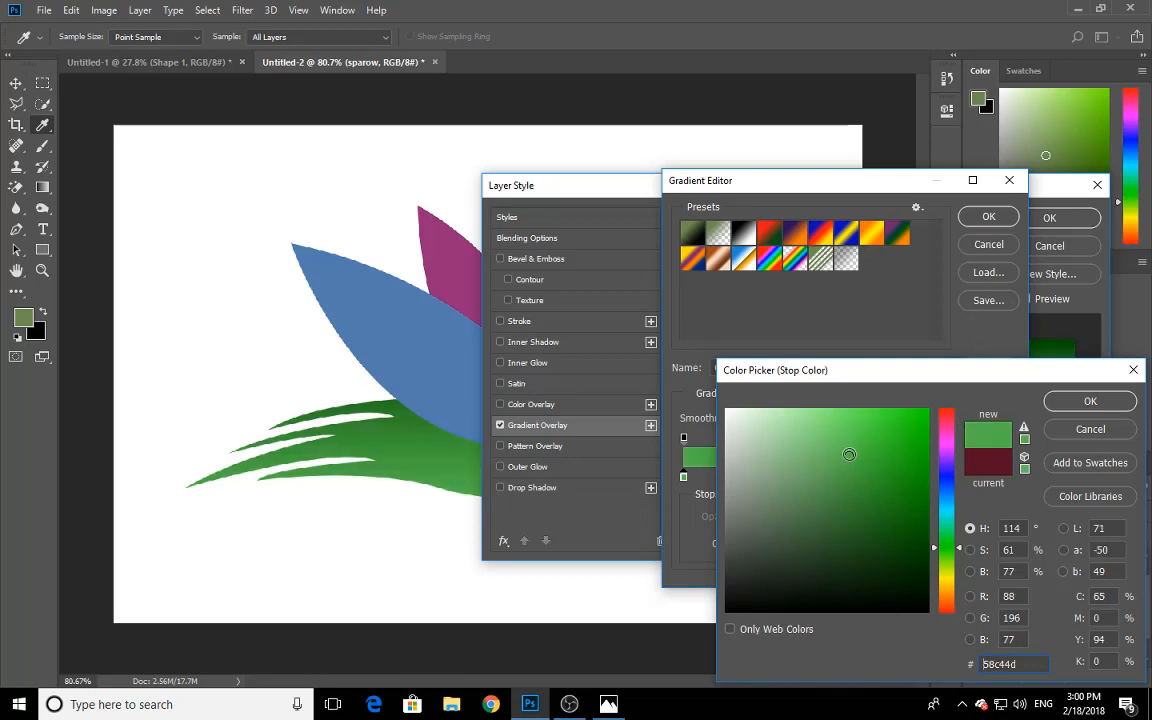
pyautogui.click(1058, 401)
pyautogui.click(990, 218)
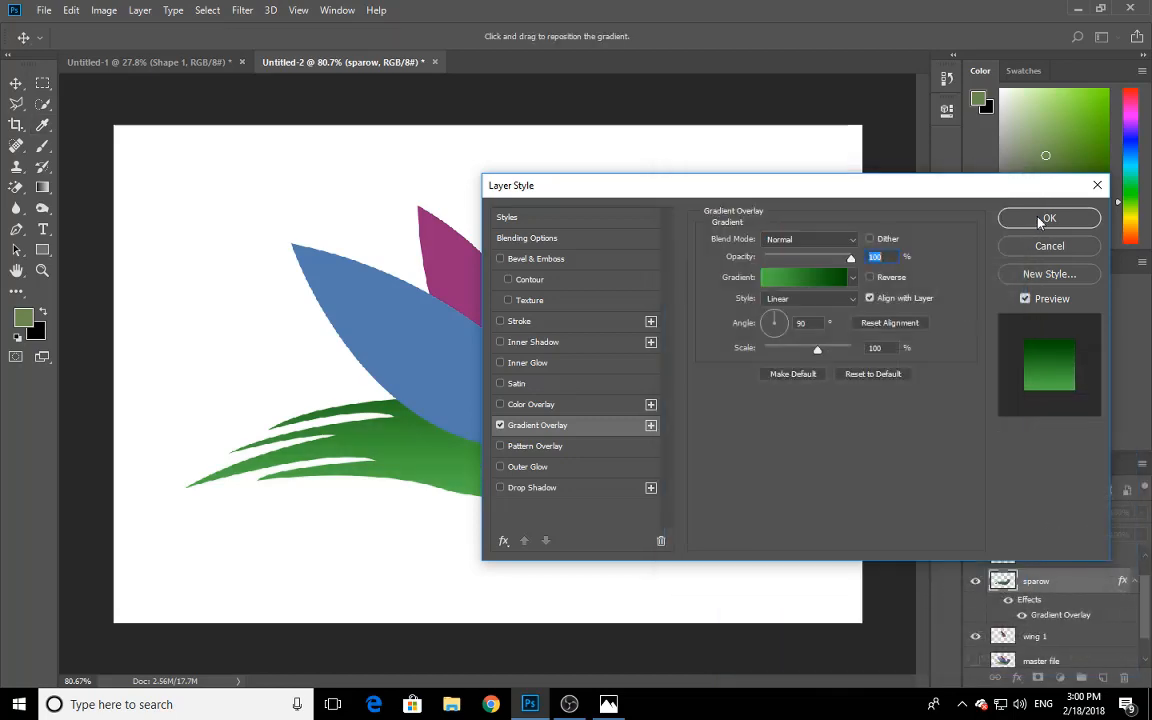
pyautogui.click(1052, 217)
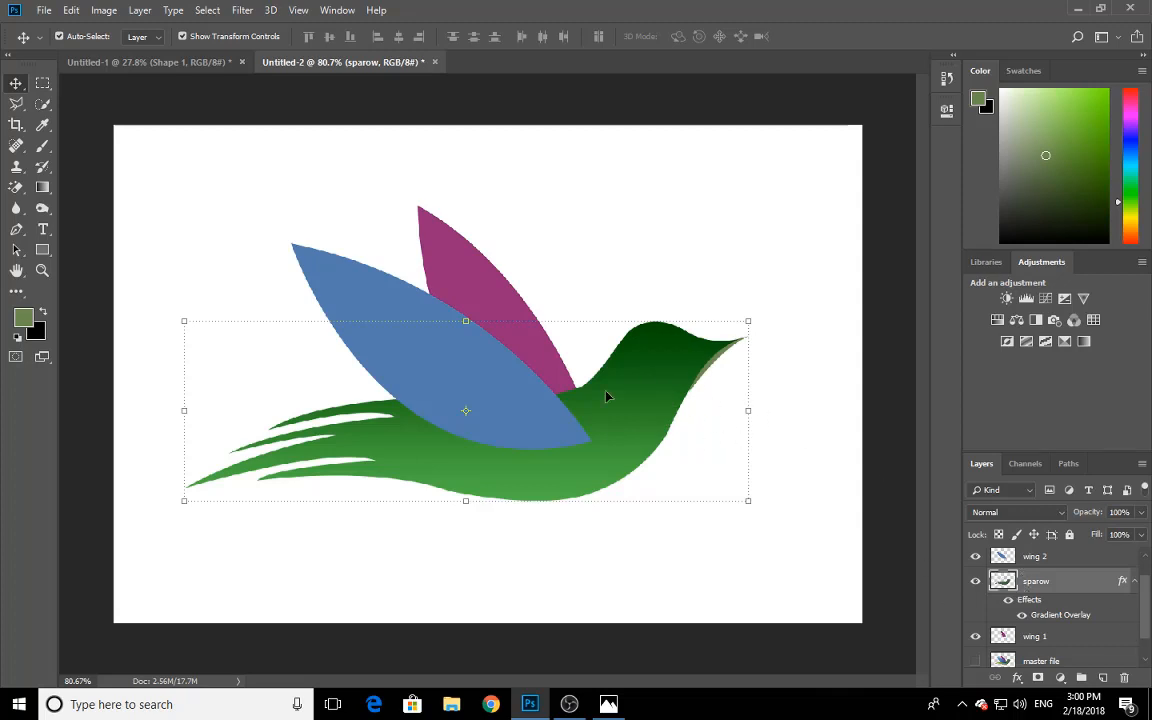
pyautogui.click(880, 432)
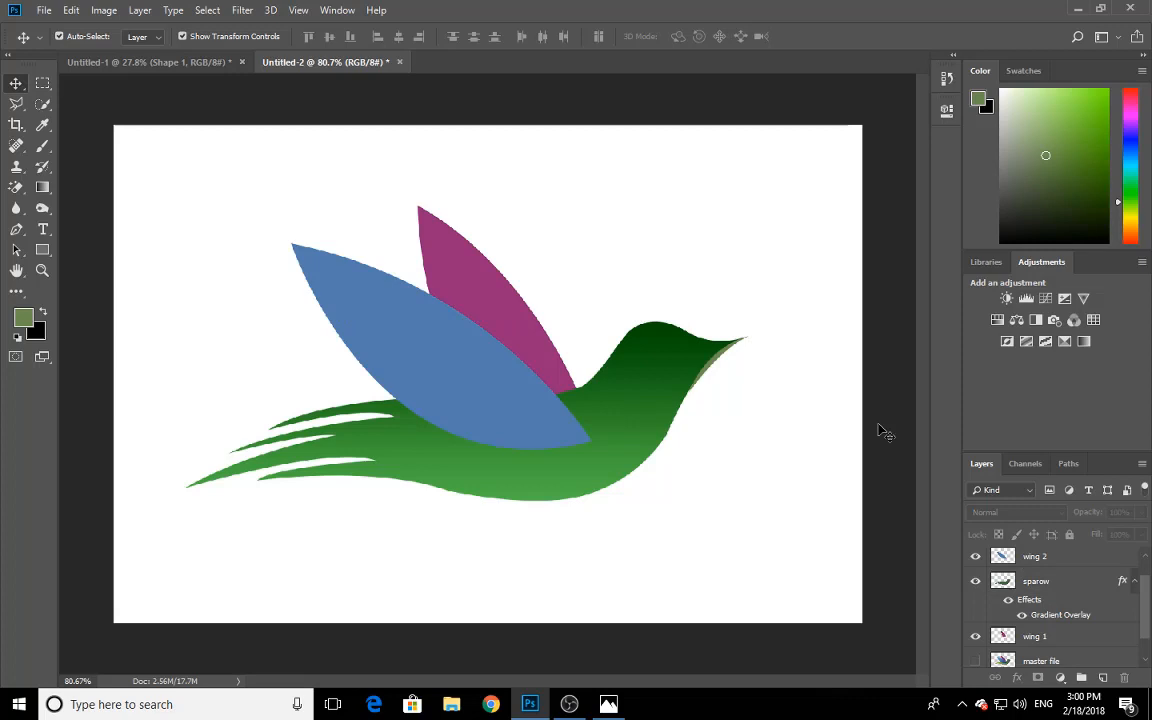
# - Select the wing 2 layer and examine the blue wing's gradient in the reference image pen tool class.jpg
pyautogui.click(1042, 558)
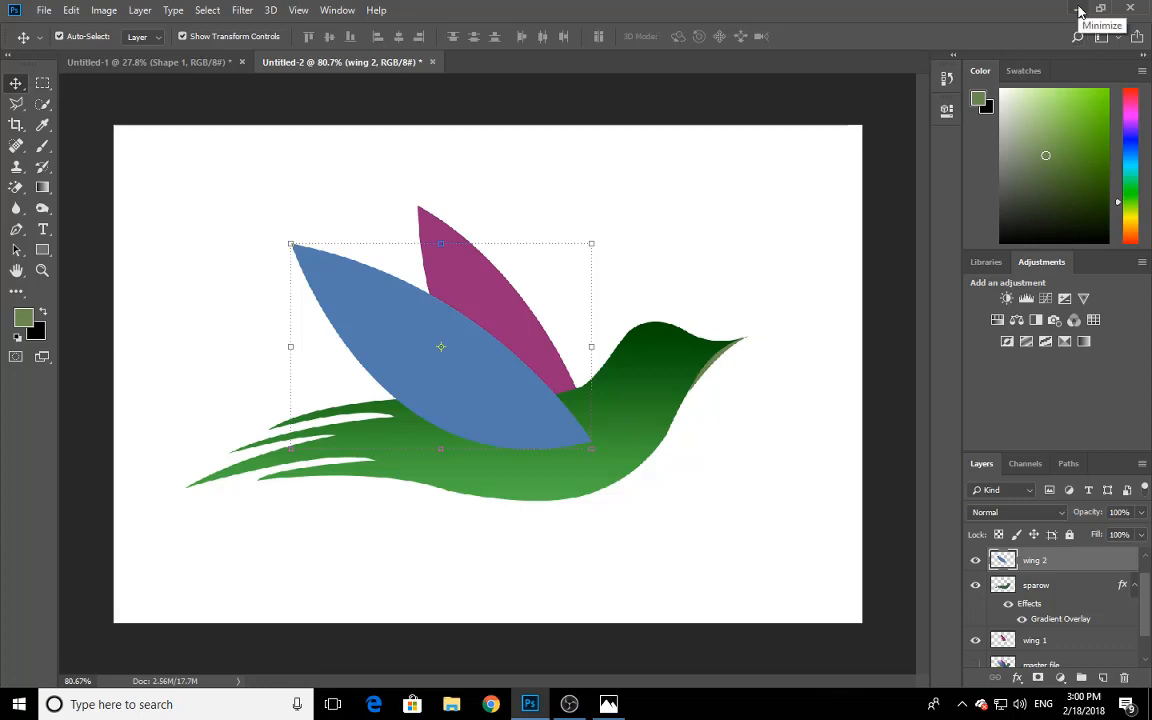
pyautogui.click(608, 705)
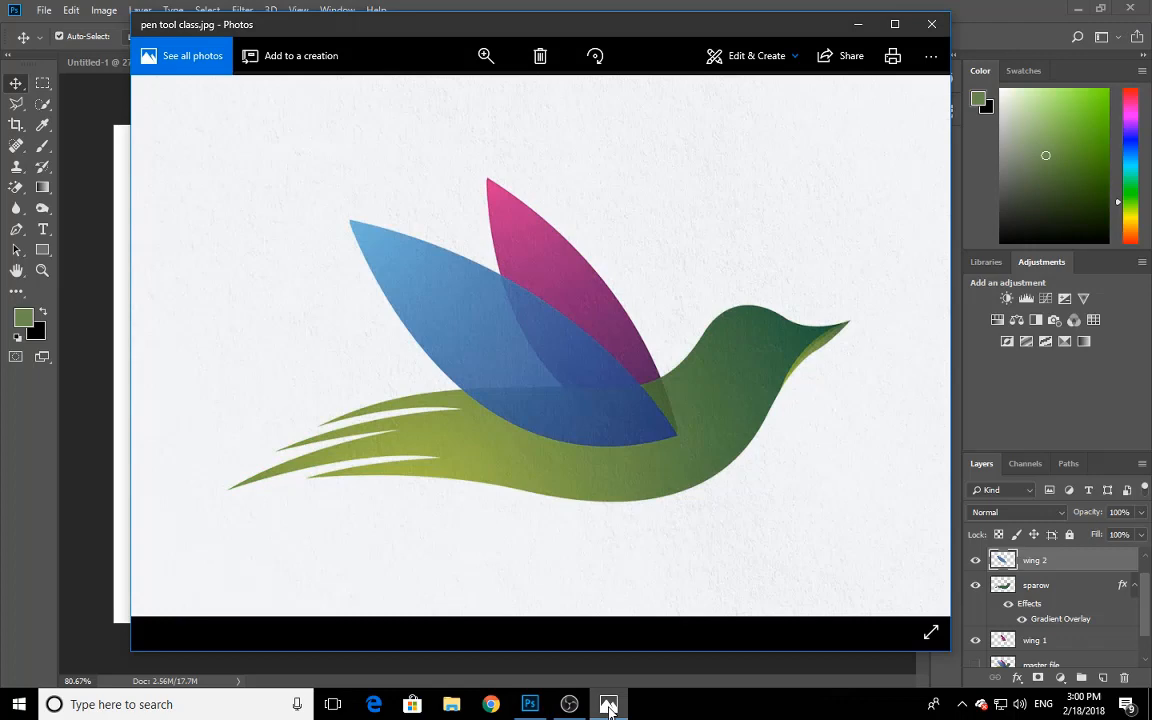
pyautogui.click(608, 704)
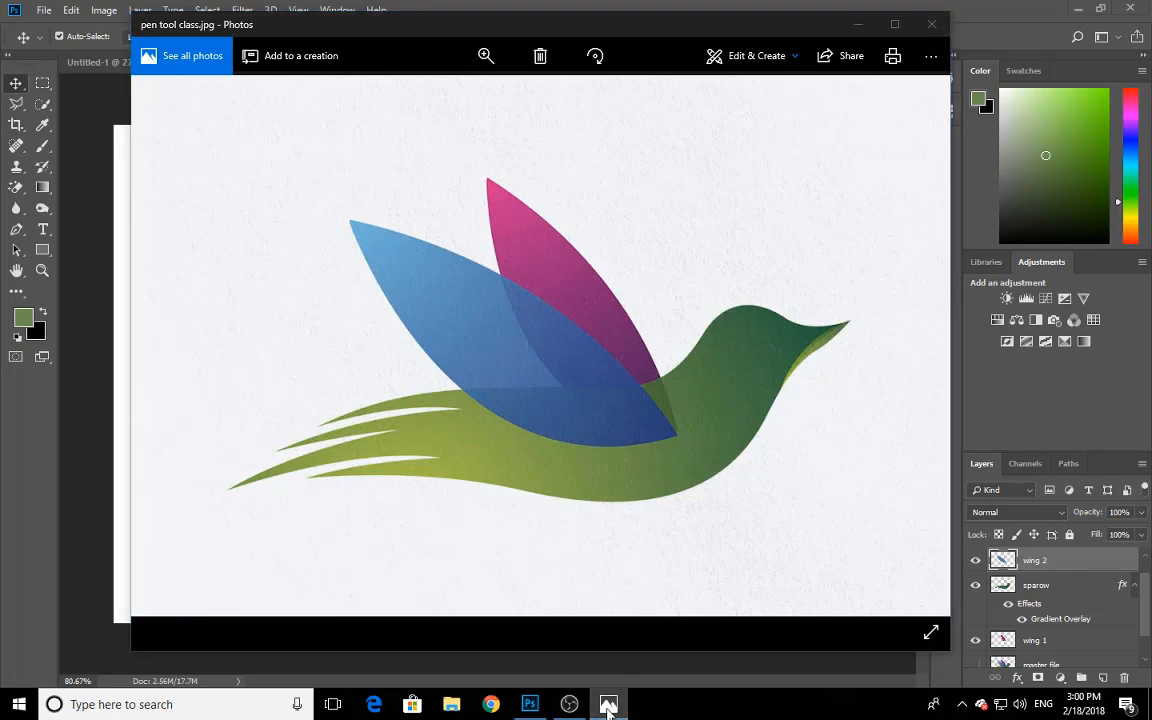
pyautogui.rightClick(1050, 567)
pyautogui.click(1063, 570)
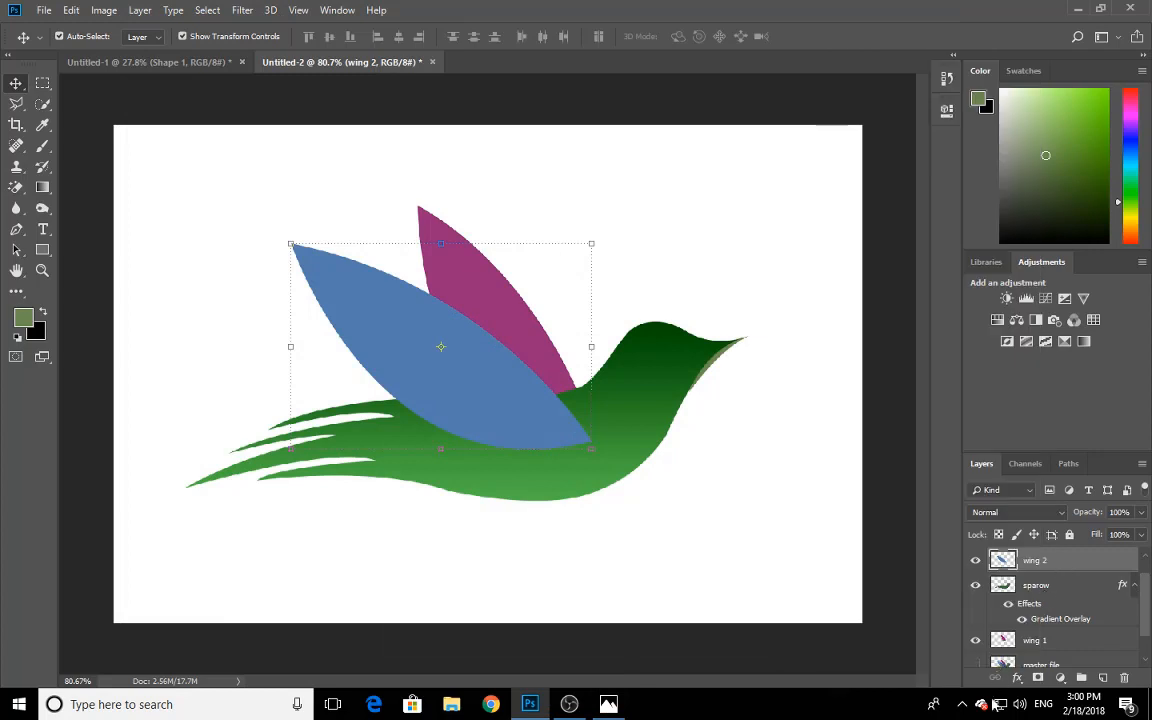
# - Add a Gradient Overlay effect to the wing 2 layer and select the 100% color stop of its gradient
pyautogui.click(976, 560)
pyautogui.click(976, 560)
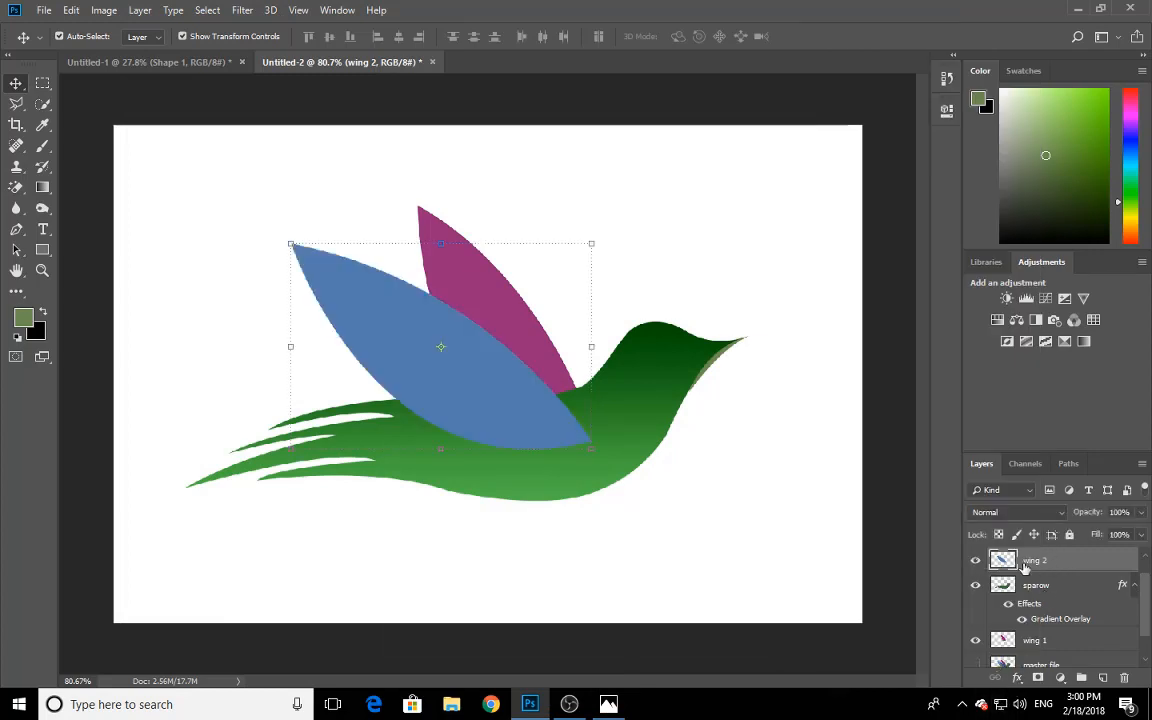
pyautogui.click(1017, 680)
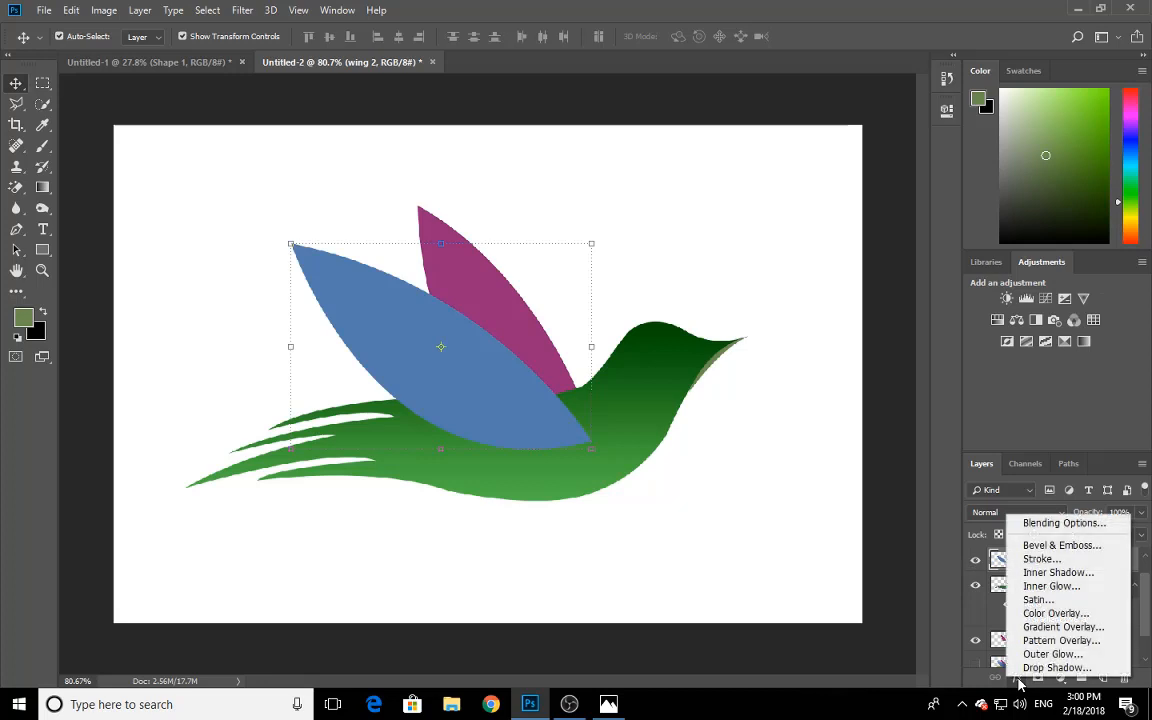
pyautogui.click(1055, 628)
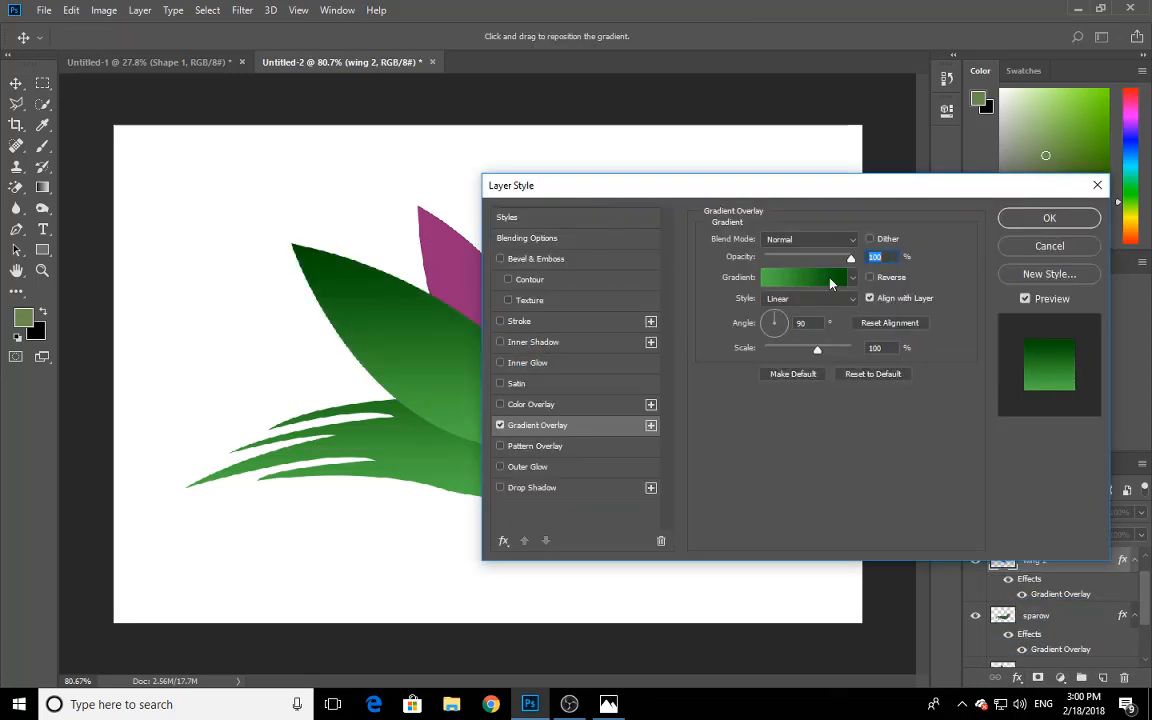
pyautogui.click(830, 283)
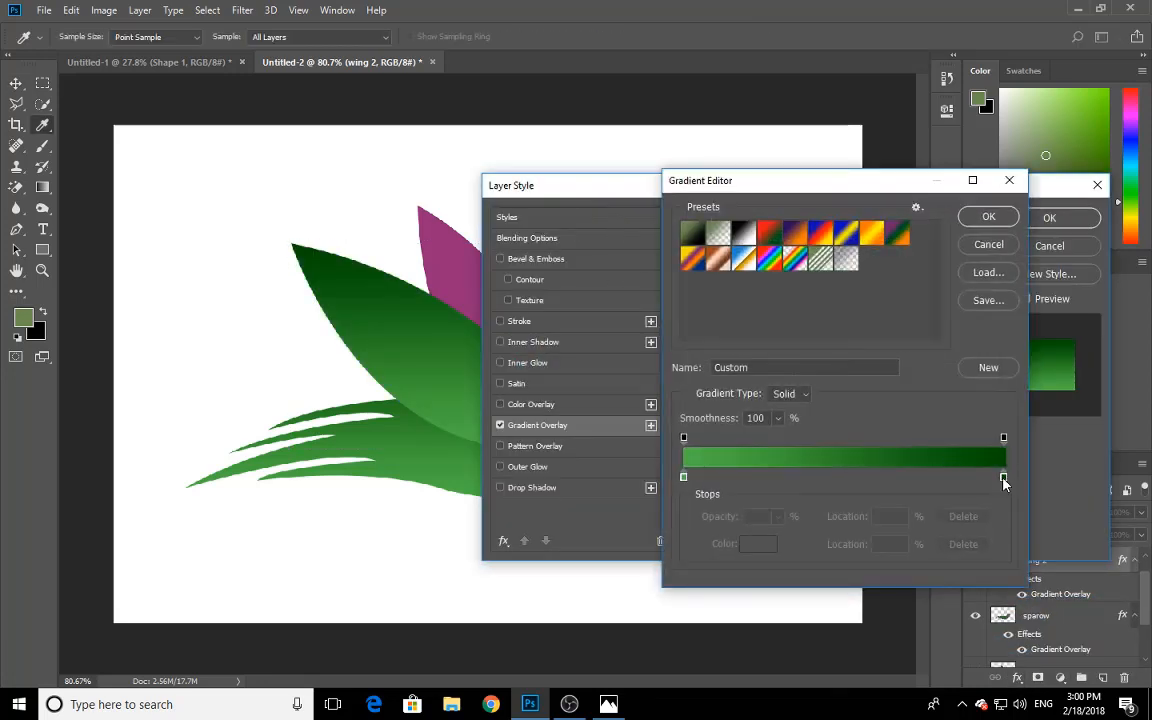
pyautogui.click(1003, 478)
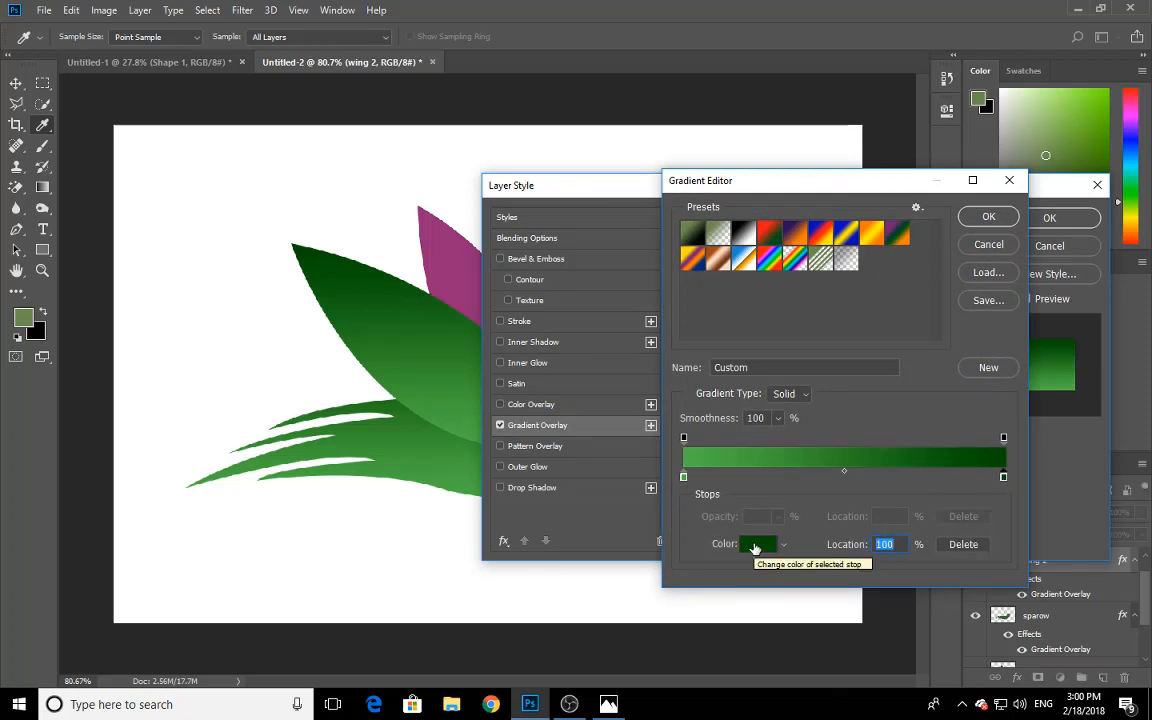
pyautogui.click(755, 546)
pyautogui.click(950, 492)
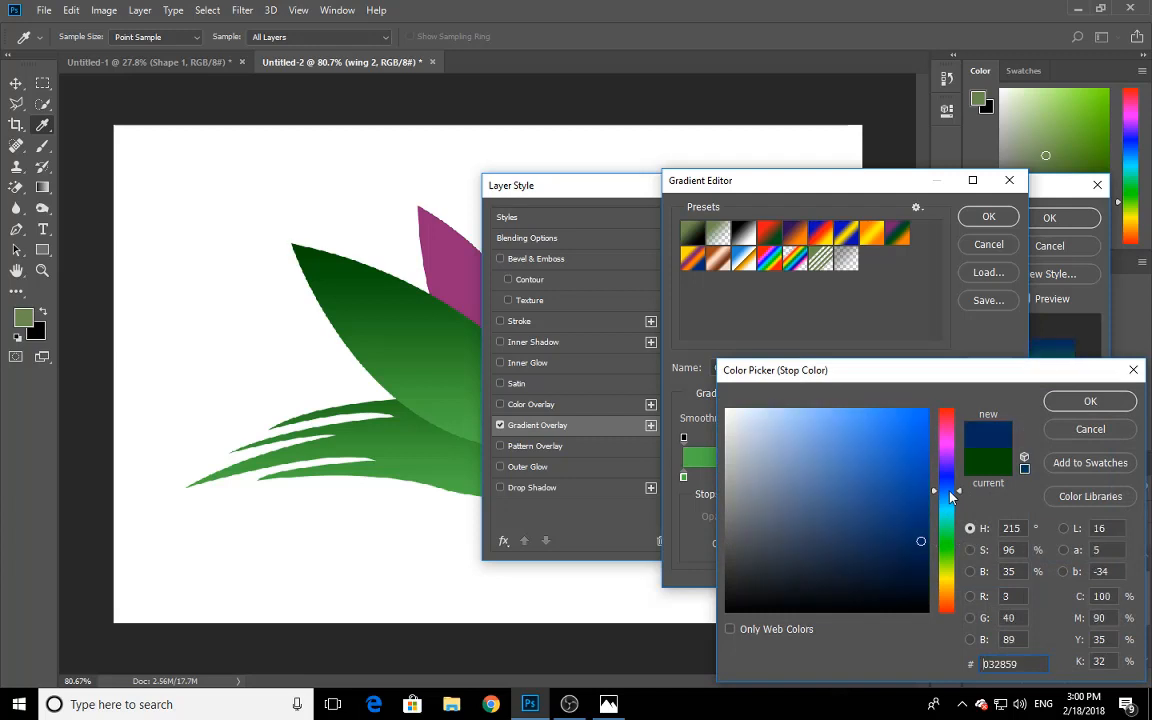
pyautogui.click(1133, 370)
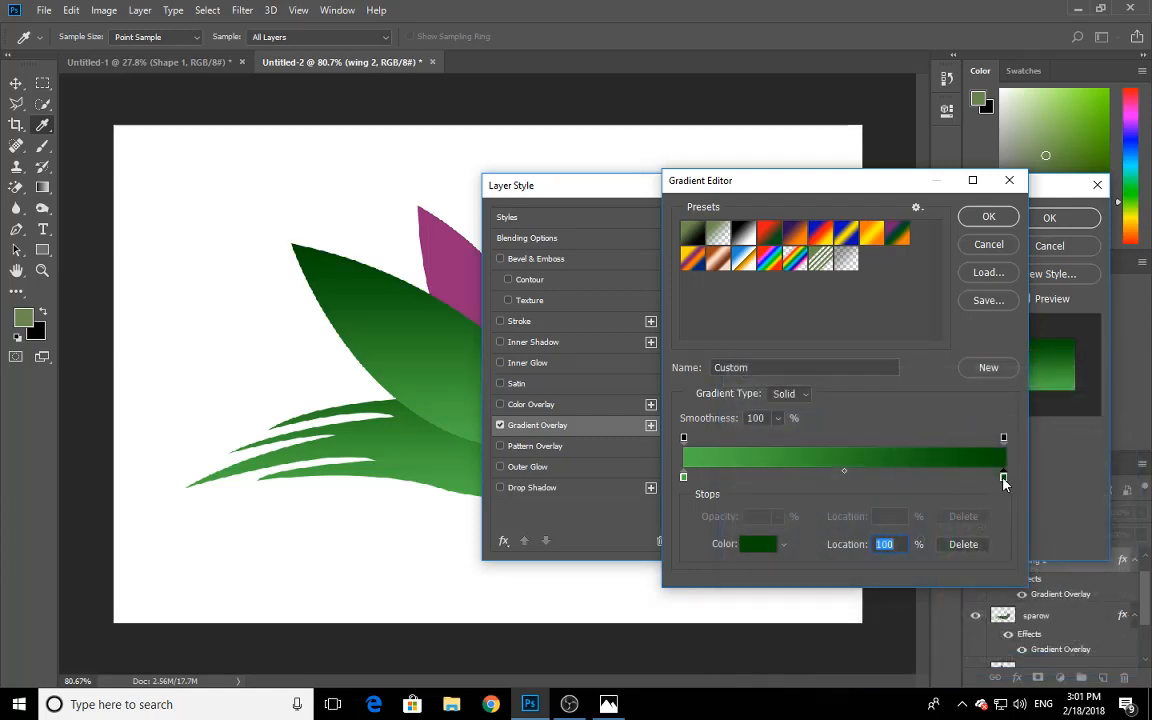
# - Set the 100% color stop of the wing 2 gradient to bright blue (#0b5dc2)
pyautogui.click(757, 544)
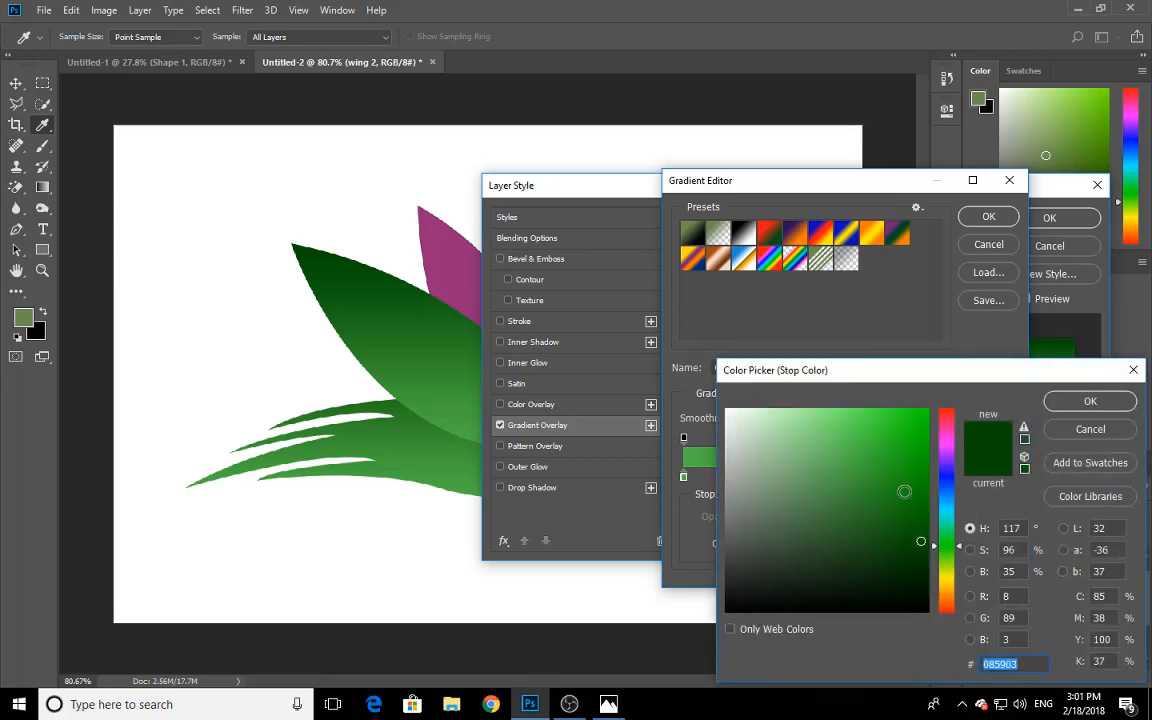
pyautogui.click(948, 482)
pyautogui.click(950, 503)
pyautogui.click(906, 470)
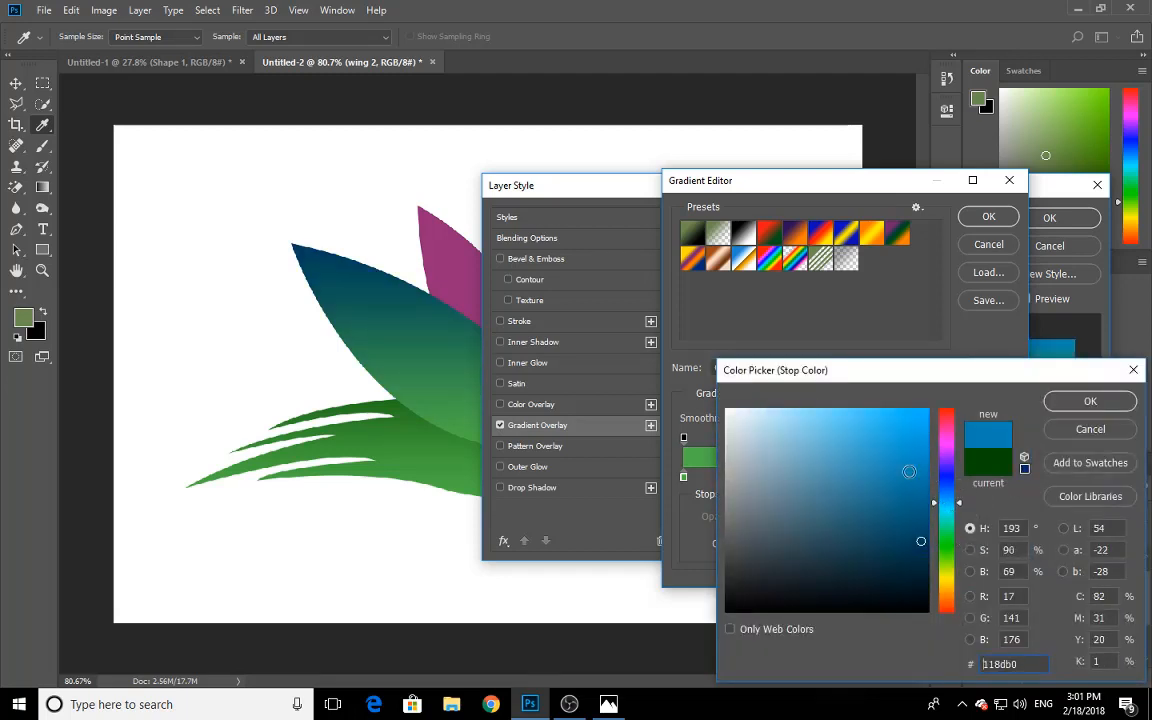
pyautogui.click(918, 457)
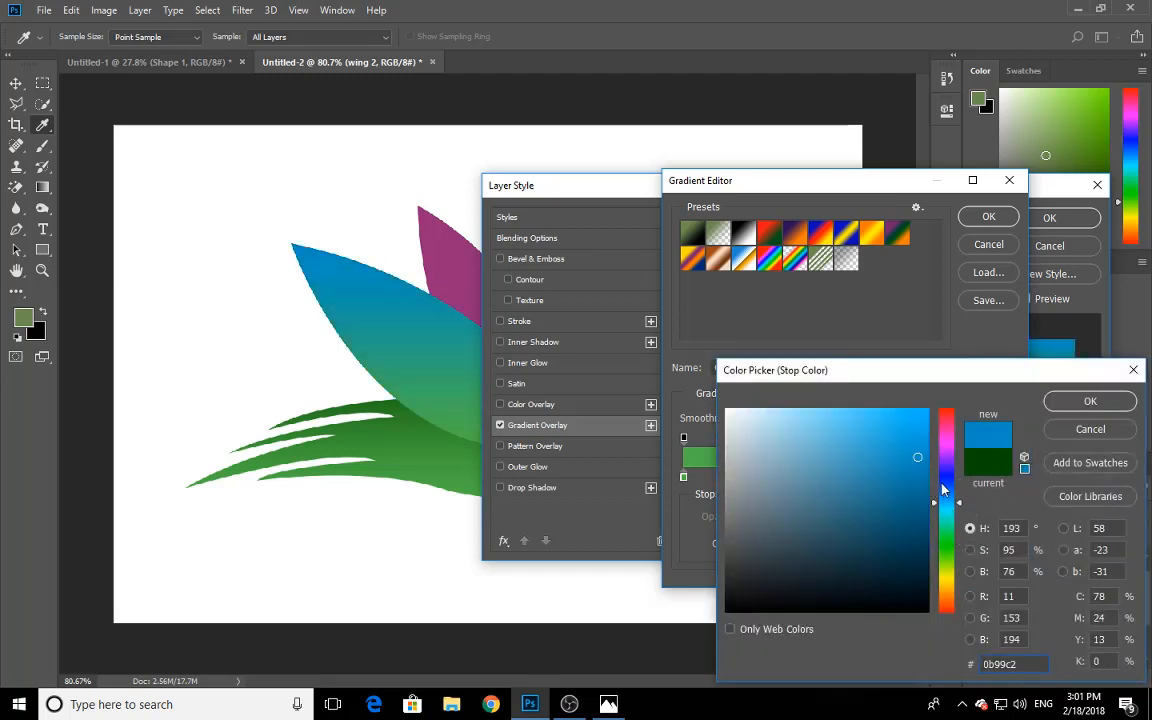
pyautogui.click(933, 494)
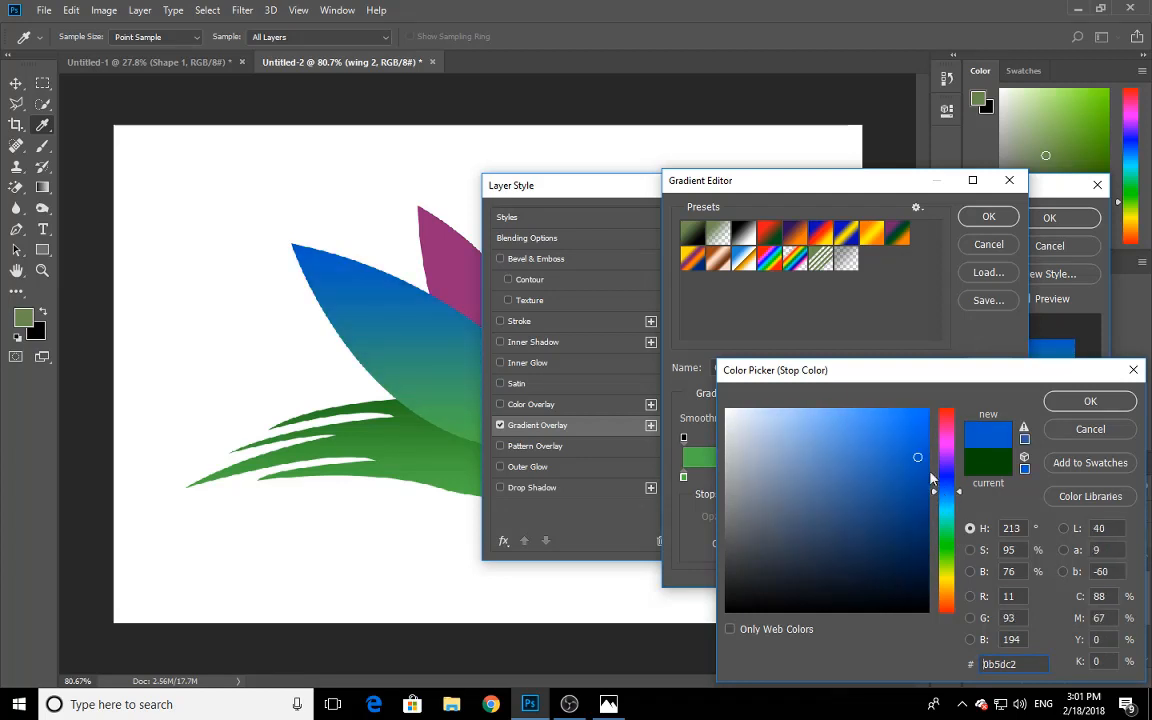
pyautogui.click(1106, 406)
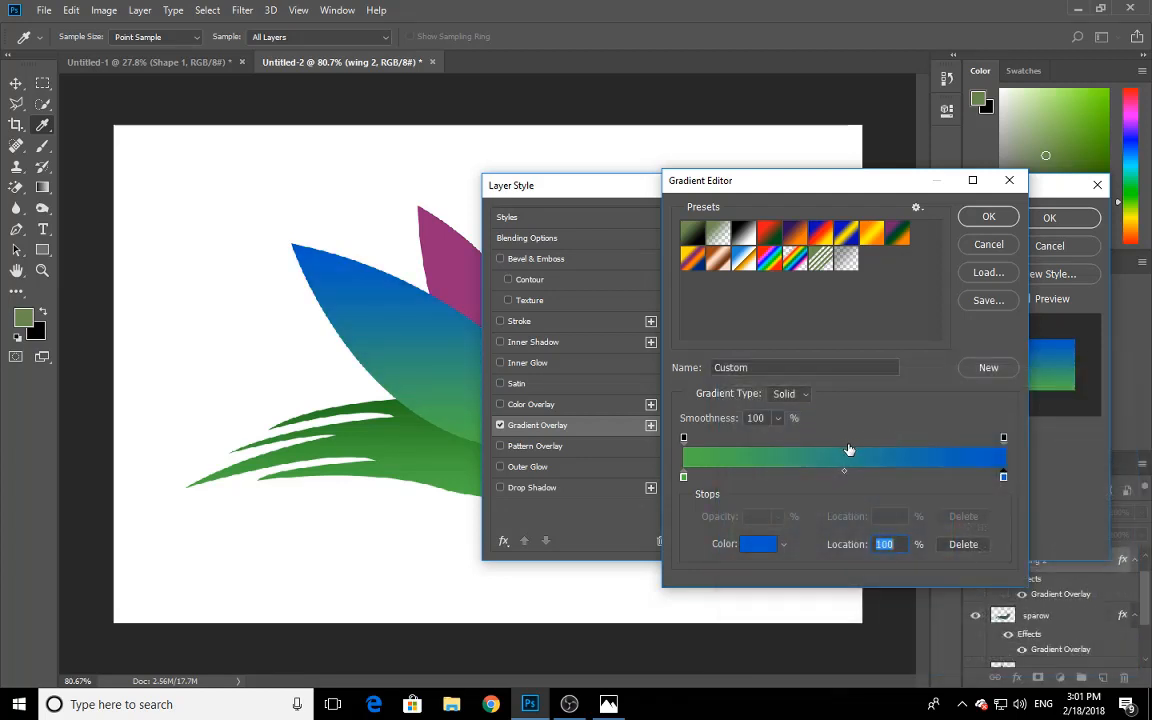
# - Set the 0% color stop of the wing 2 gradient to deep blue (#104ab4) and apply the layer style
pyautogui.click(684, 477)
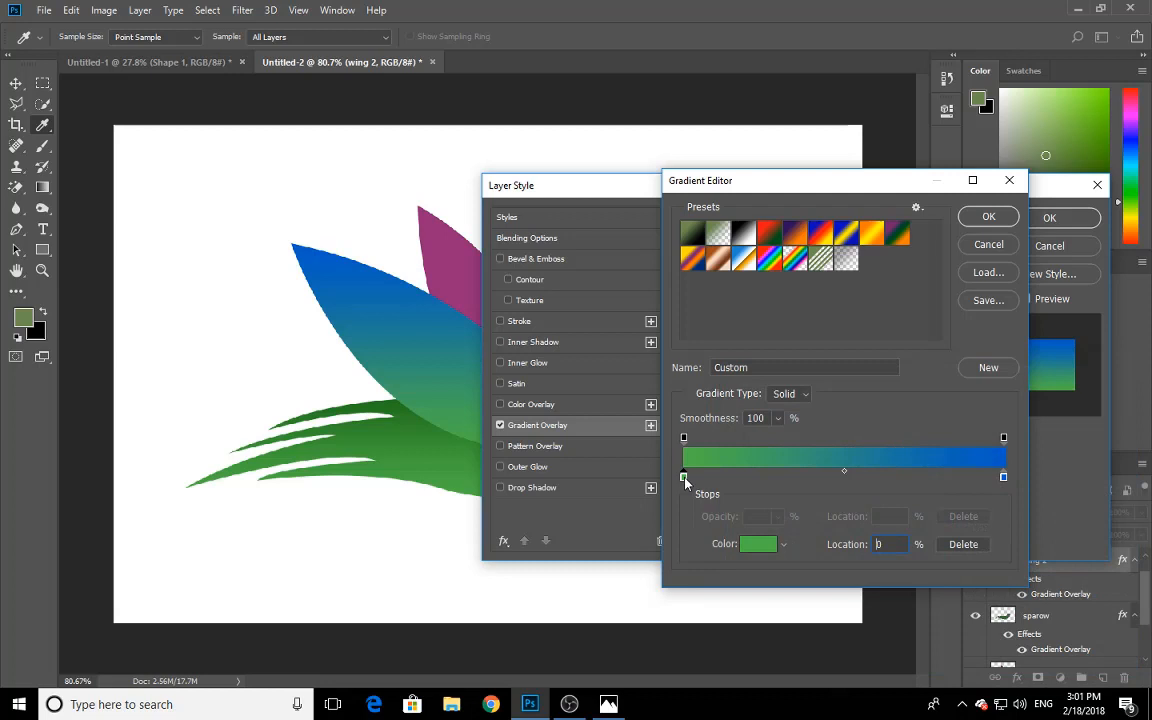
pyautogui.click(758, 544)
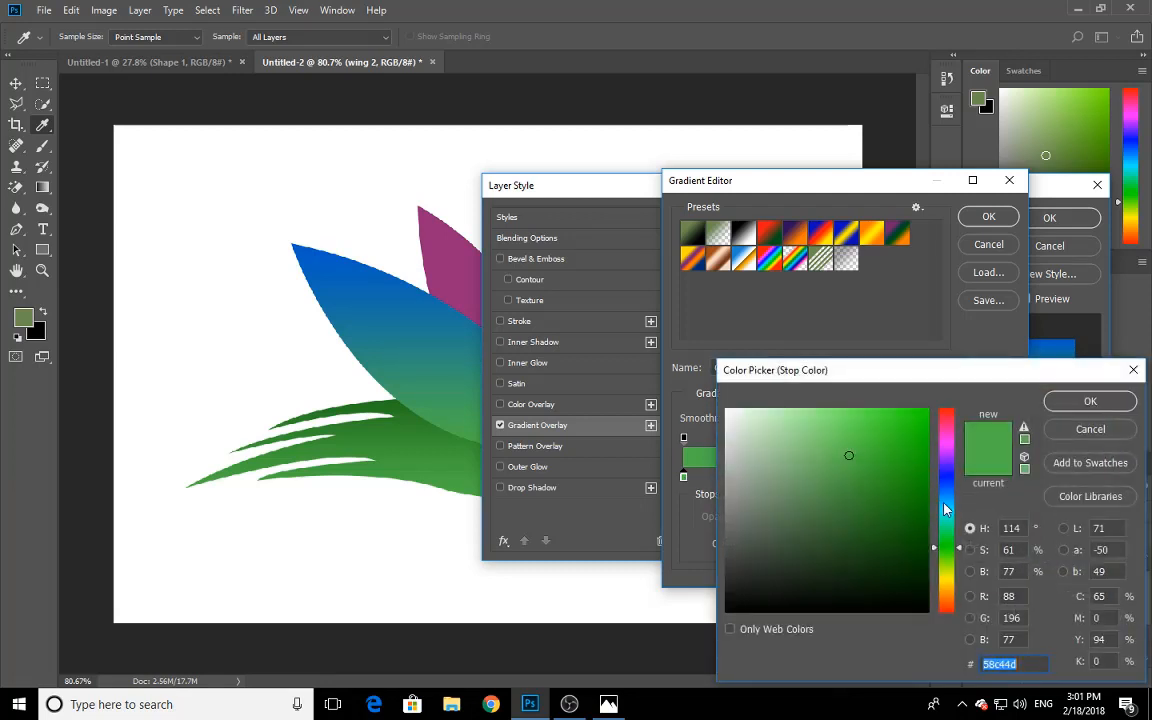
pyautogui.click(945, 487)
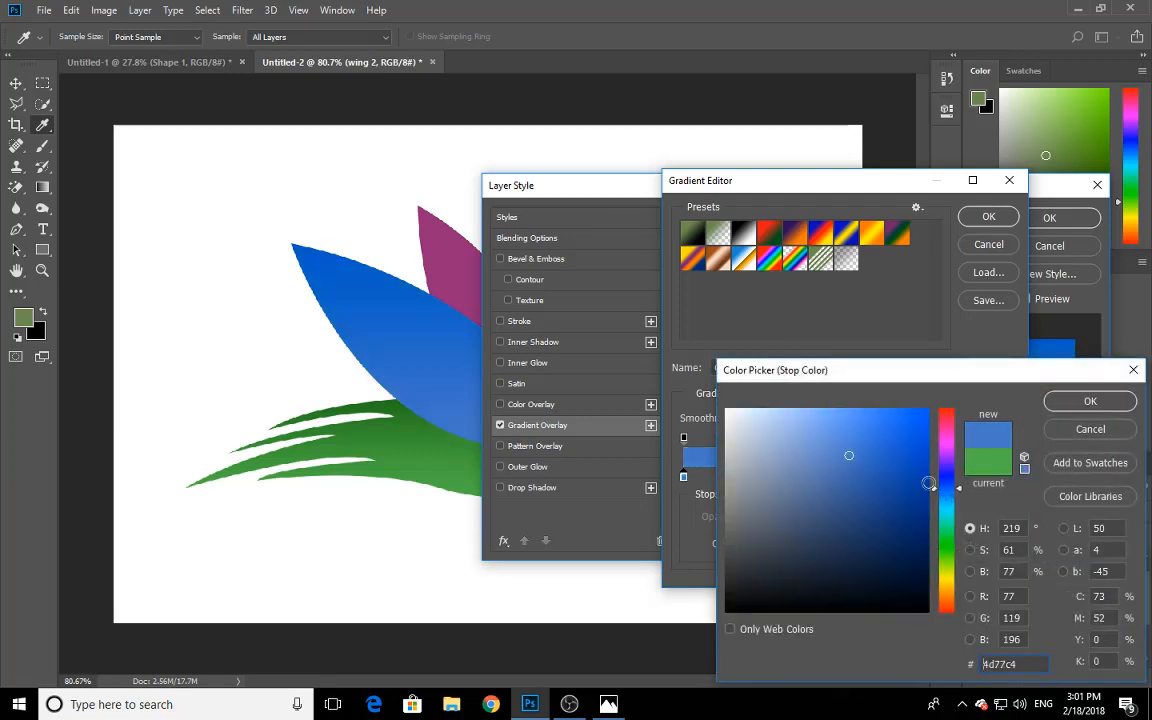
pyautogui.moveTo(908, 460); pyautogui.dragTo(918, 494)
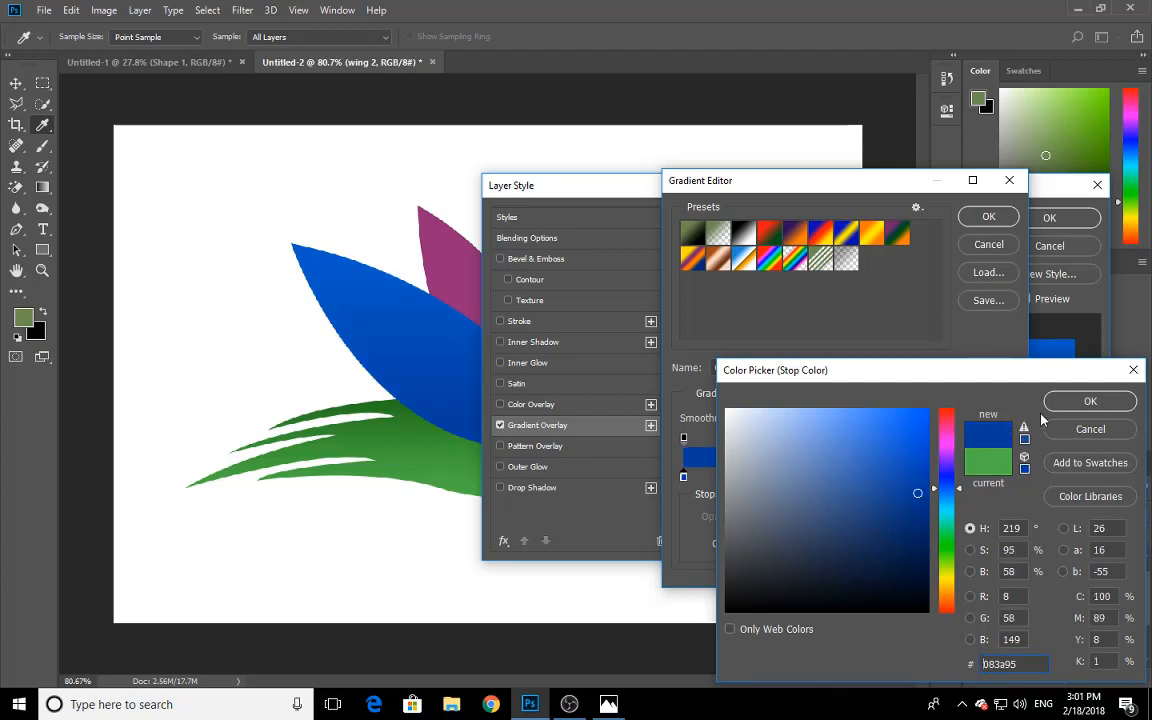
pyautogui.click(910, 470)
pyautogui.moveTo(910, 470); pyautogui.dragTo(911, 468)
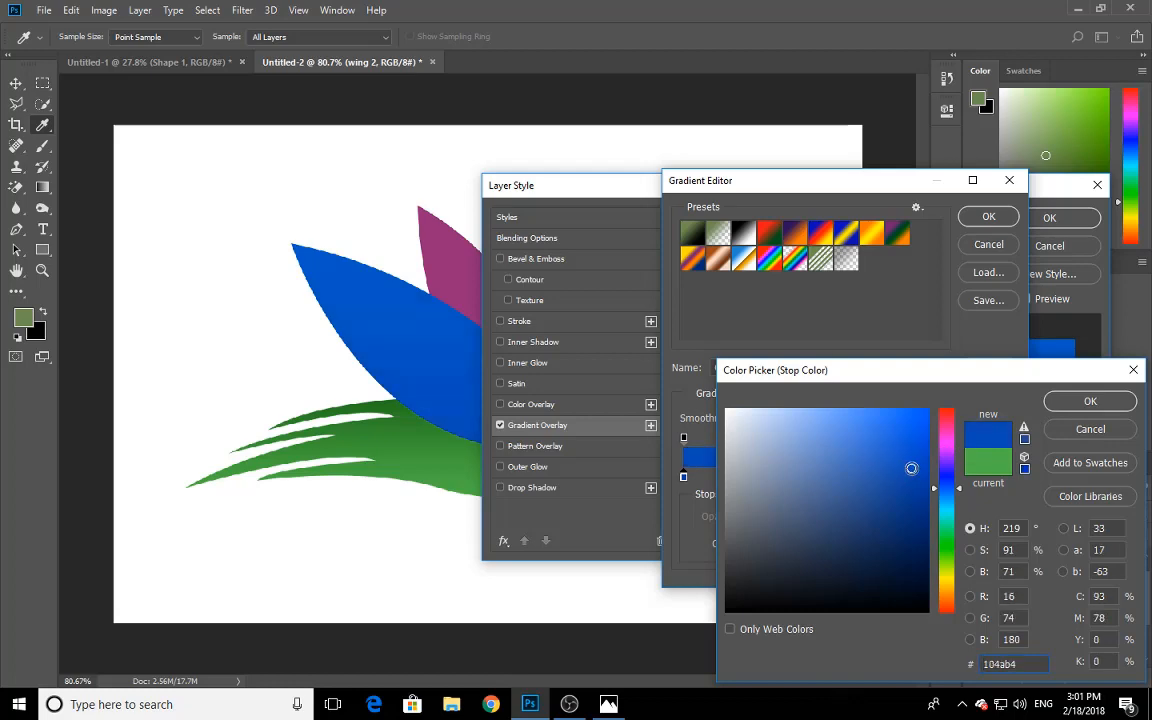
pyautogui.click(1090, 402)
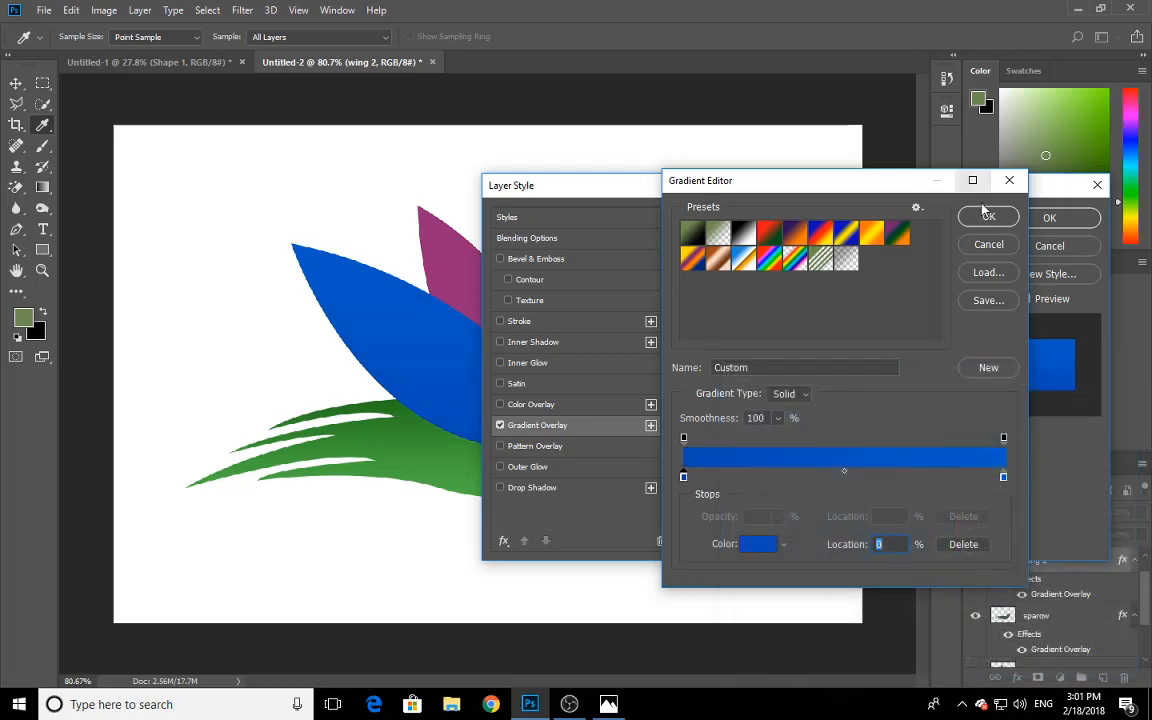
pyautogui.click(976, 215)
pyautogui.click(1040, 220)
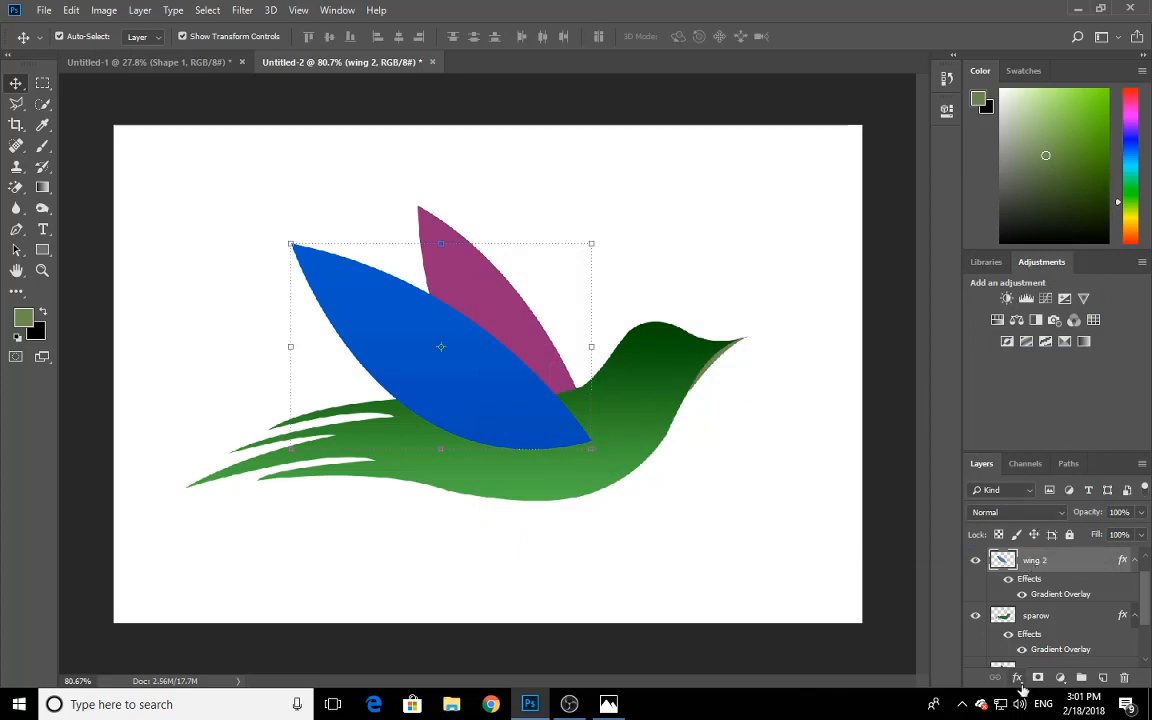
# - Reopen the wing 2 layer's Gradient Overlay, set the gradient's 100% color stop to lighter blue (#1e71d8), and apply the layer style
pyautogui.rightClick(1122, 560)
pyautogui.click(1062, 629)
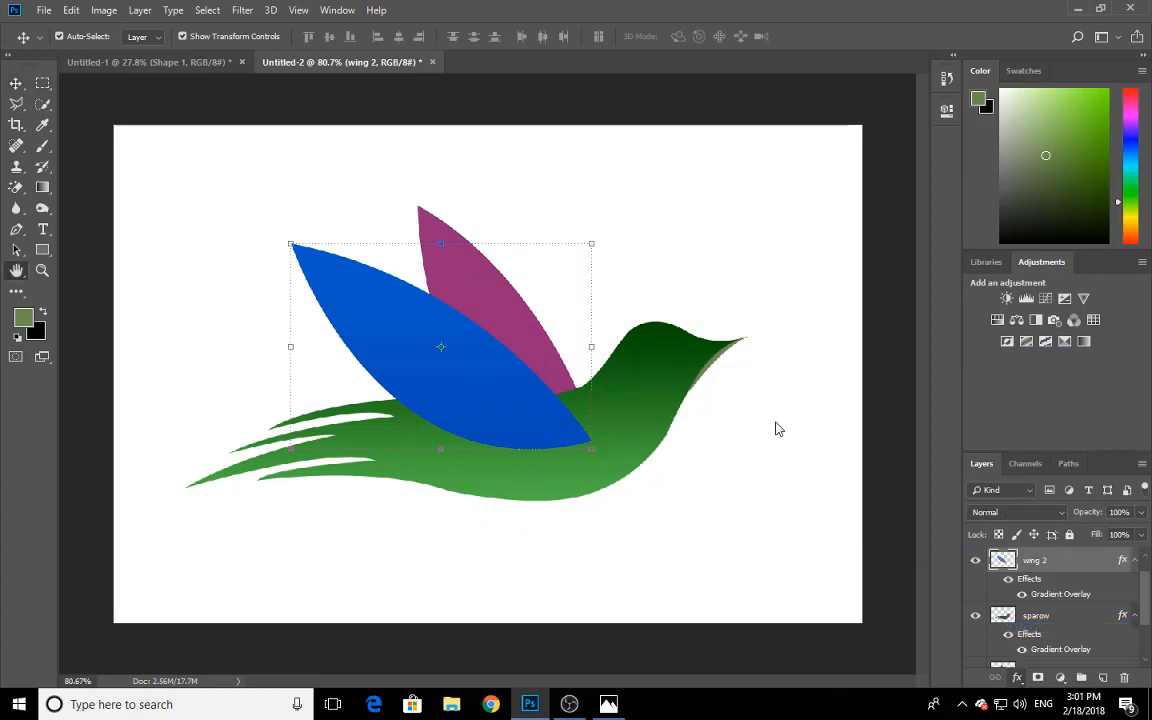
pyautogui.click(830, 280)
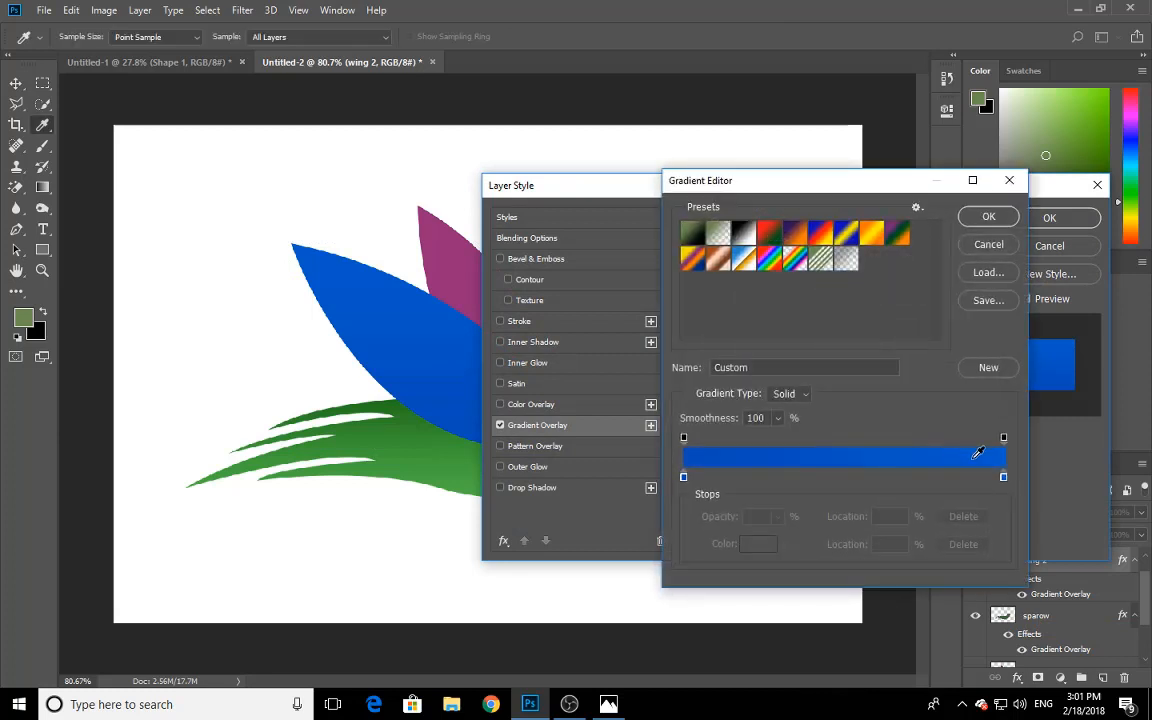
pyautogui.click(1003, 476)
pyautogui.click(757, 544)
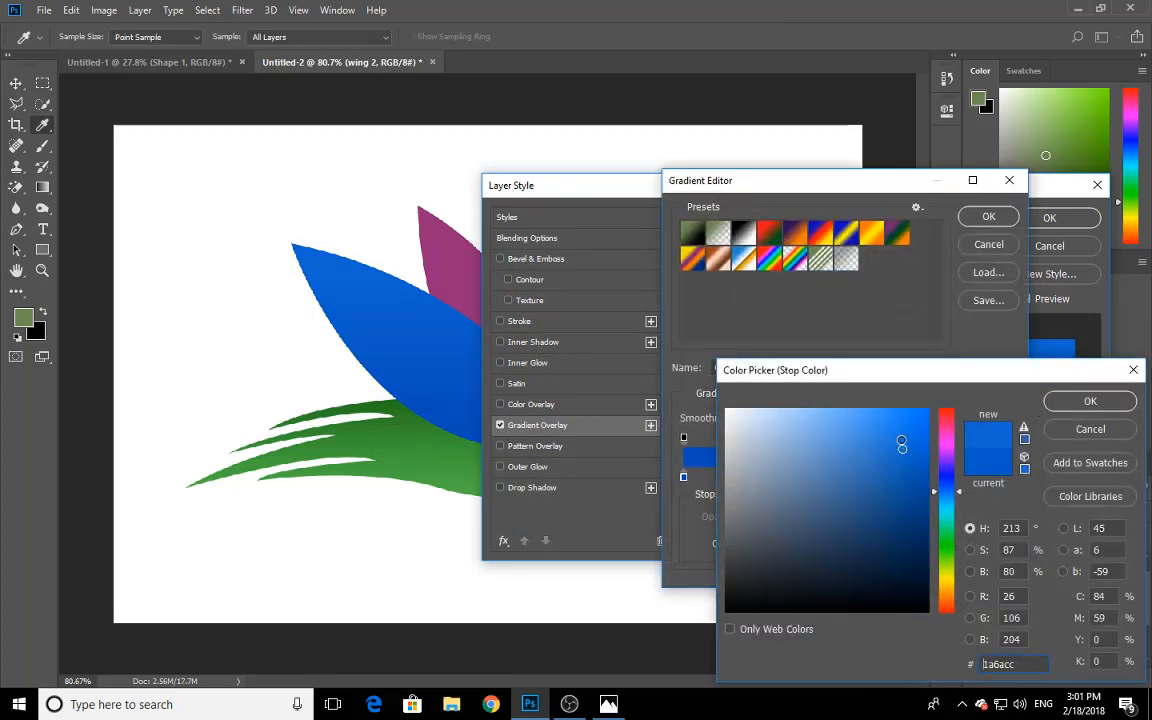
pyautogui.click(1088, 401)
pyautogui.click(988, 217)
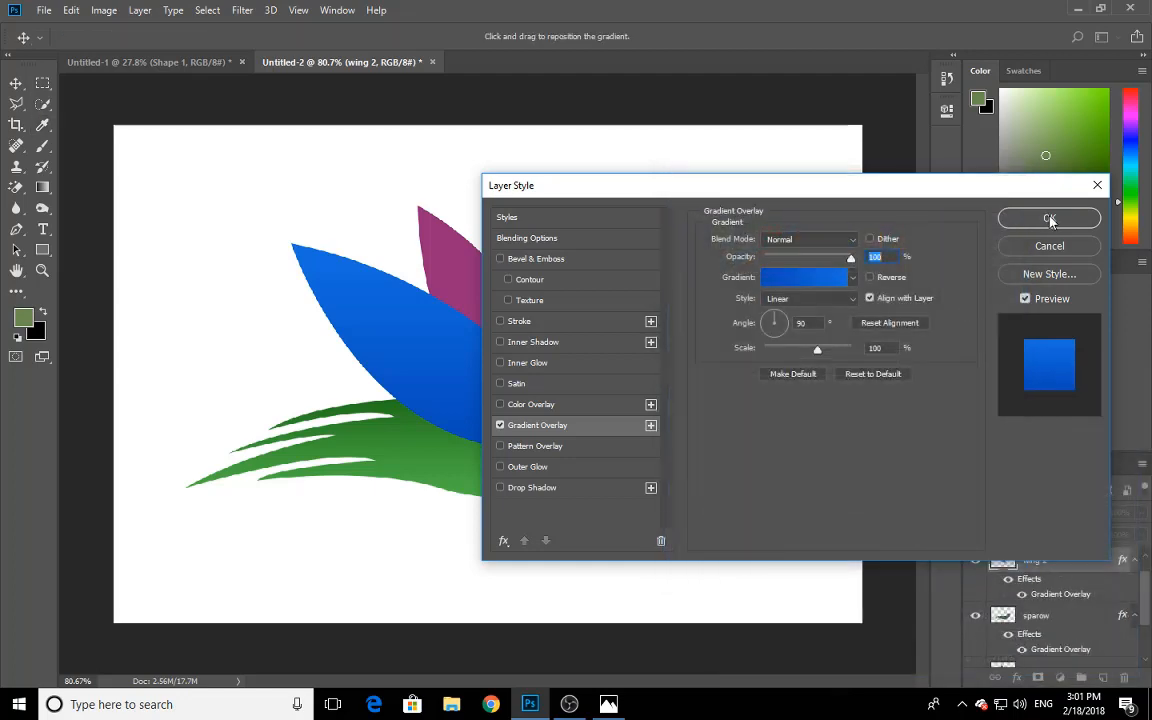
pyautogui.click(1049, 219)
pyautogui.click(735, 200)
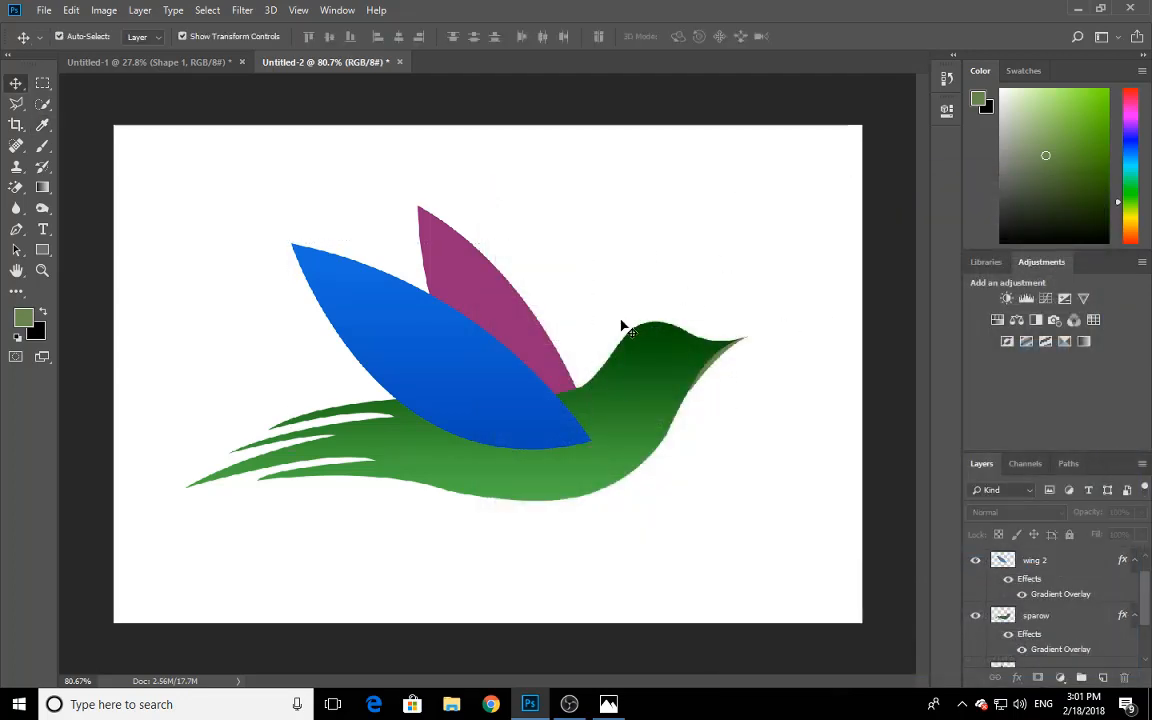
# - Select the wing 1 layer and examine the pink wing's gradient in the reference image pen tool class.jpg
pyautogui.click(505, 296)
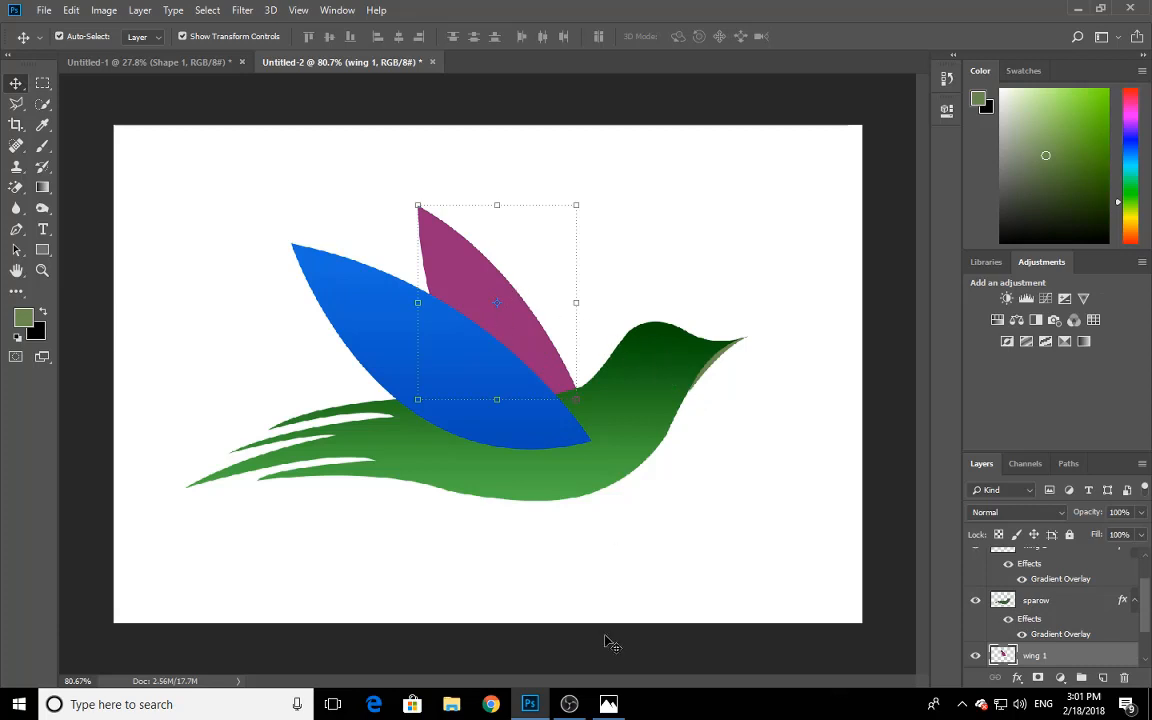
pyautogui.click(609, 705)
pyautogui.click(609, 705)
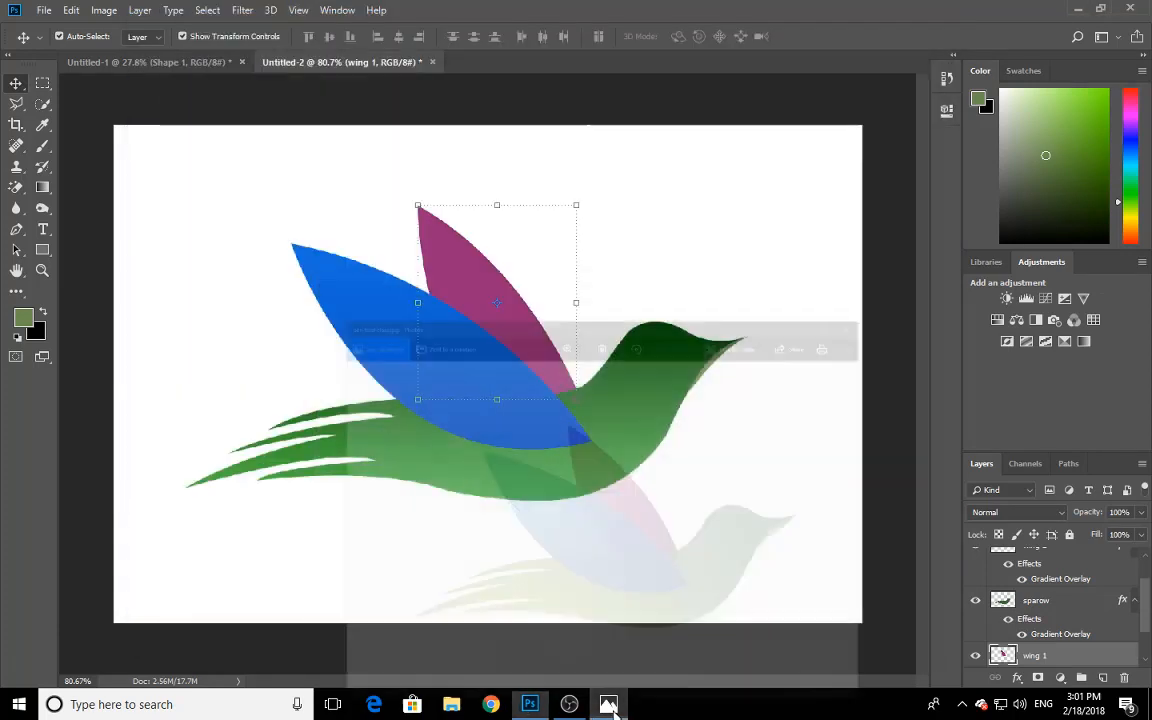
pyautogui.click(609, 705)
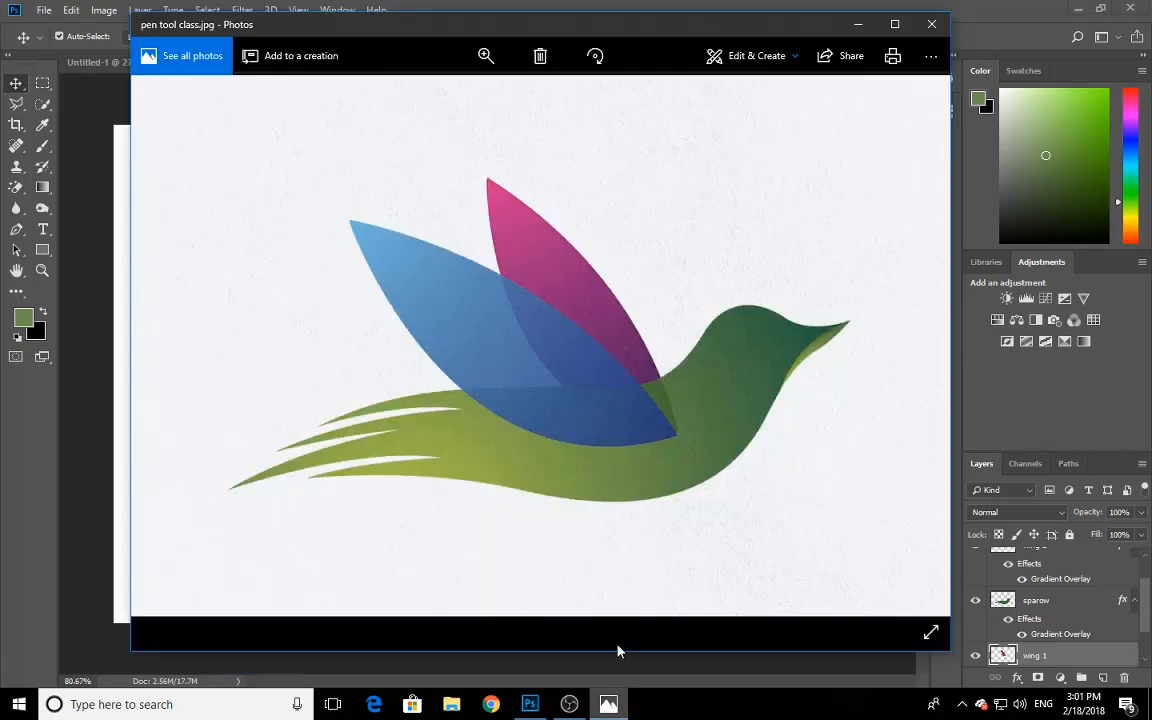
pyautogui.click(857, 23)
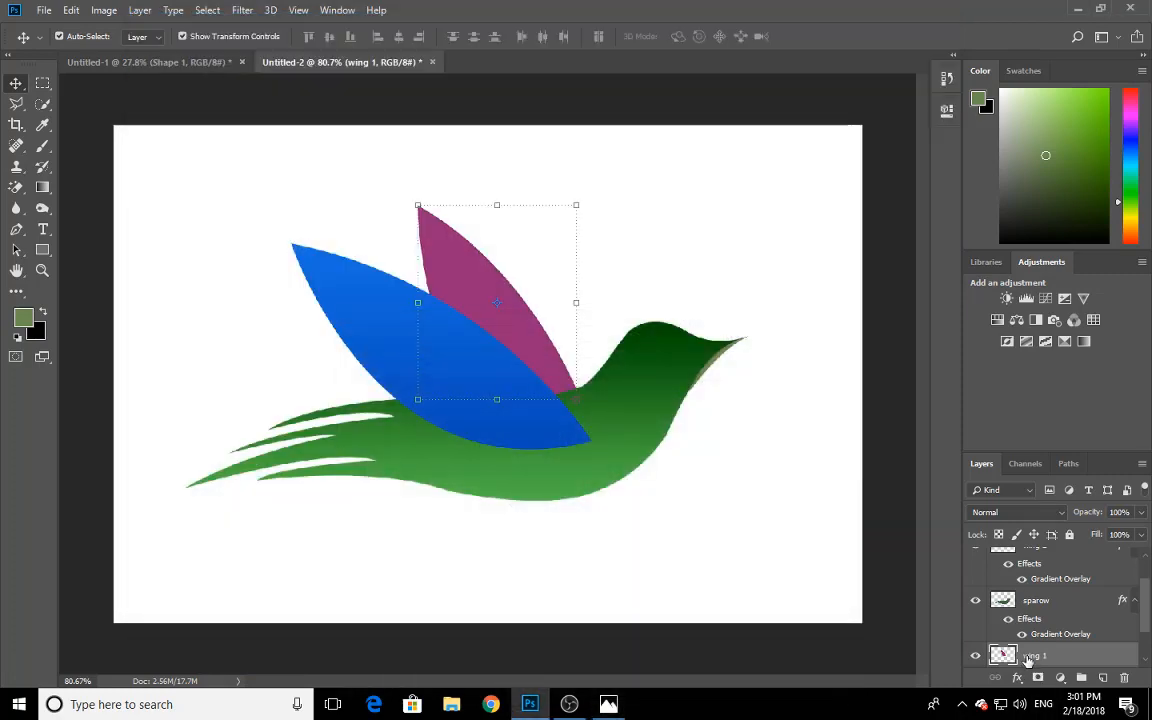
# - Add a Gradient Overlay effect to the wing 1 layer
pyautogui.rightClick(1033, 660)
pyautogui.press('Escape')
pyautogui.click(1017, 678)
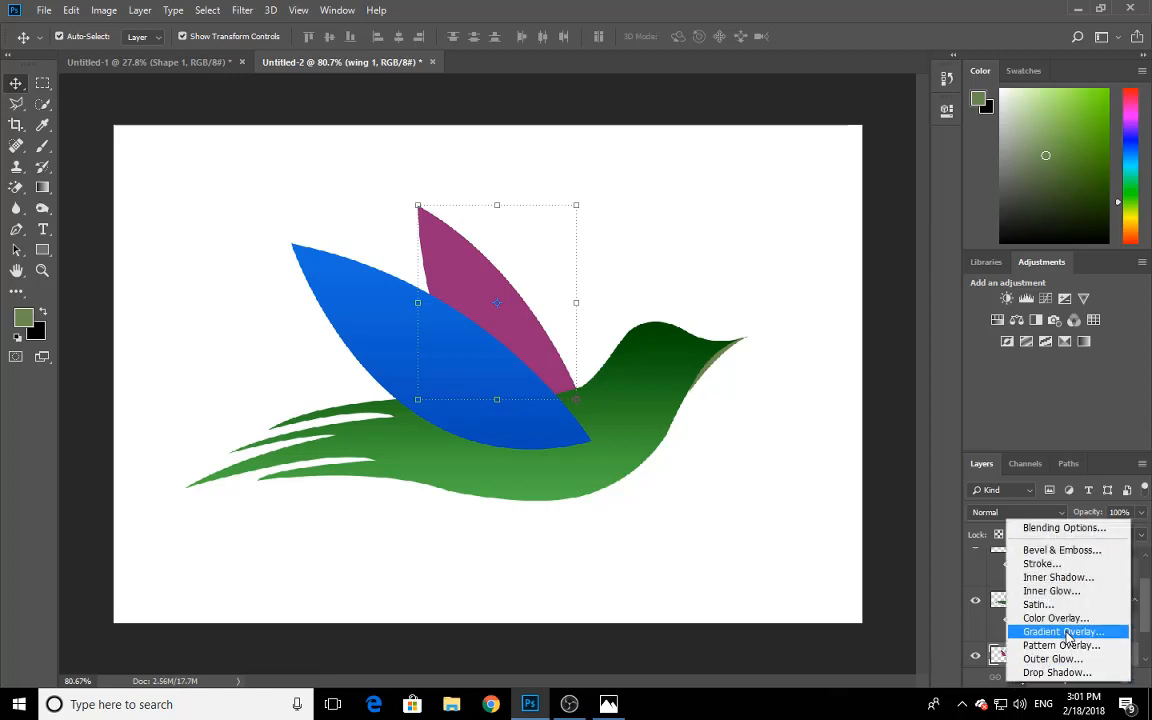
pyautogui.click(1066, 632)
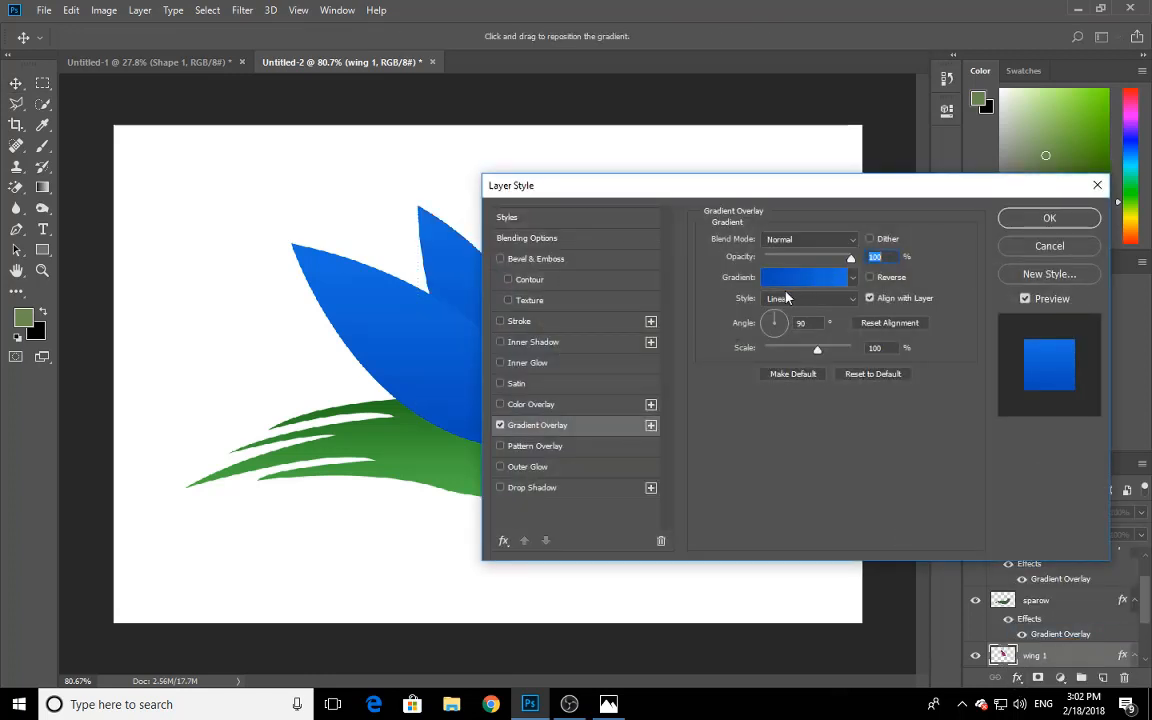
# - Set the 100% color stop of the wing 1 gradient to bright magenta (#c313e3) and move the gradient's midpoint to 45%
pyautogui.click(801, 279)
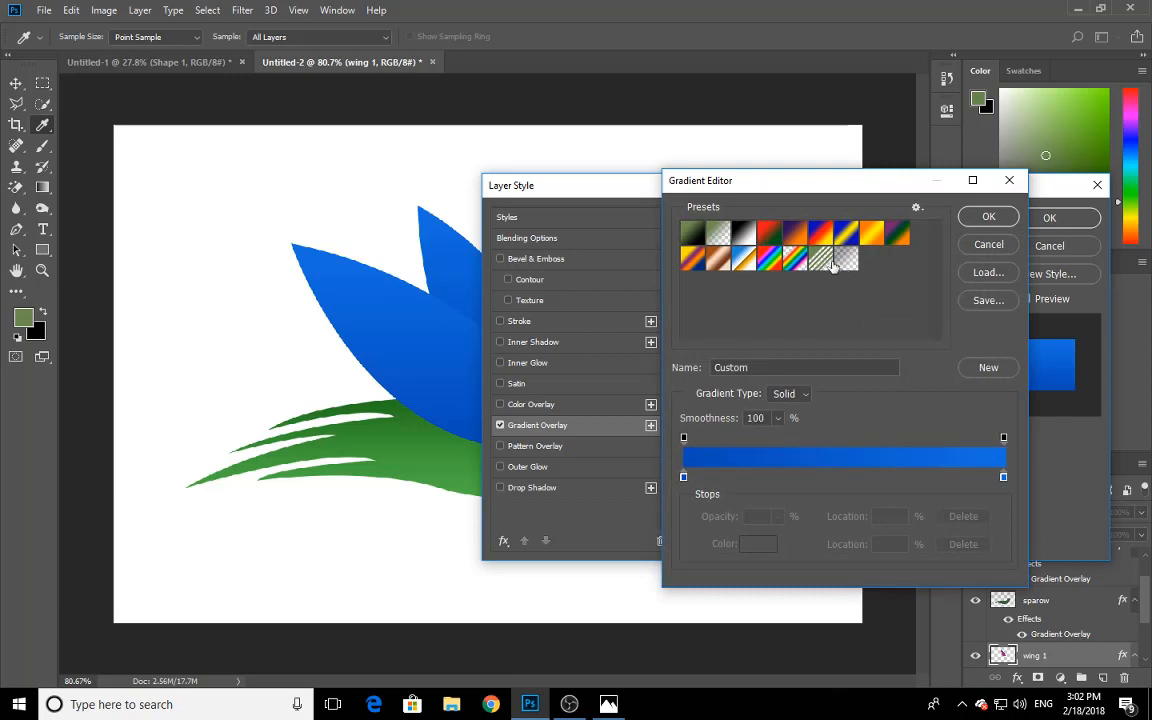
pyautogui.click(1002, 477)
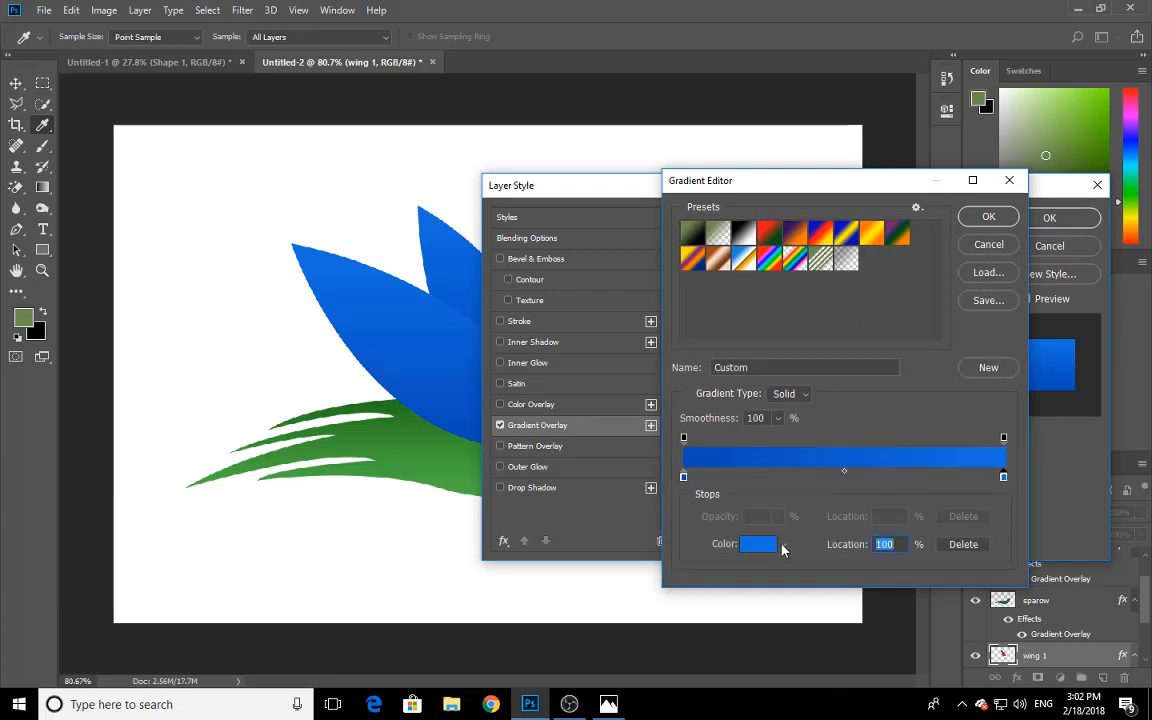
pyautogui.click(760, 544)
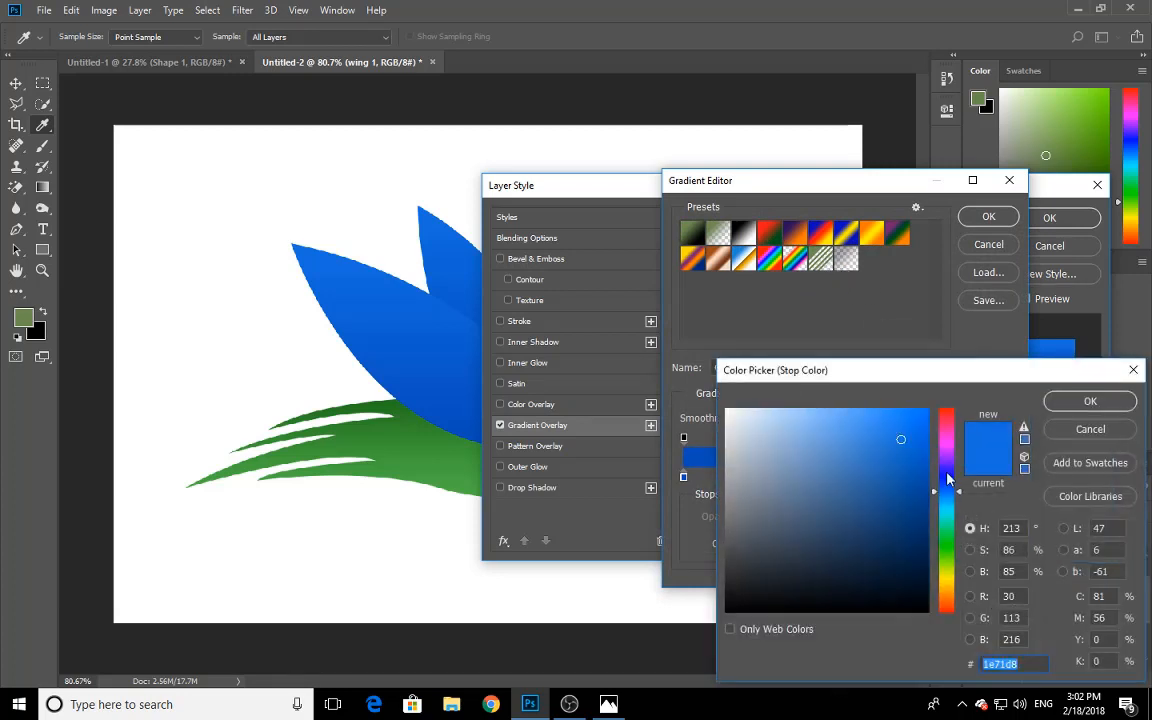
pyautogui.click(946, 447)
pyautogui.click(923, 470)
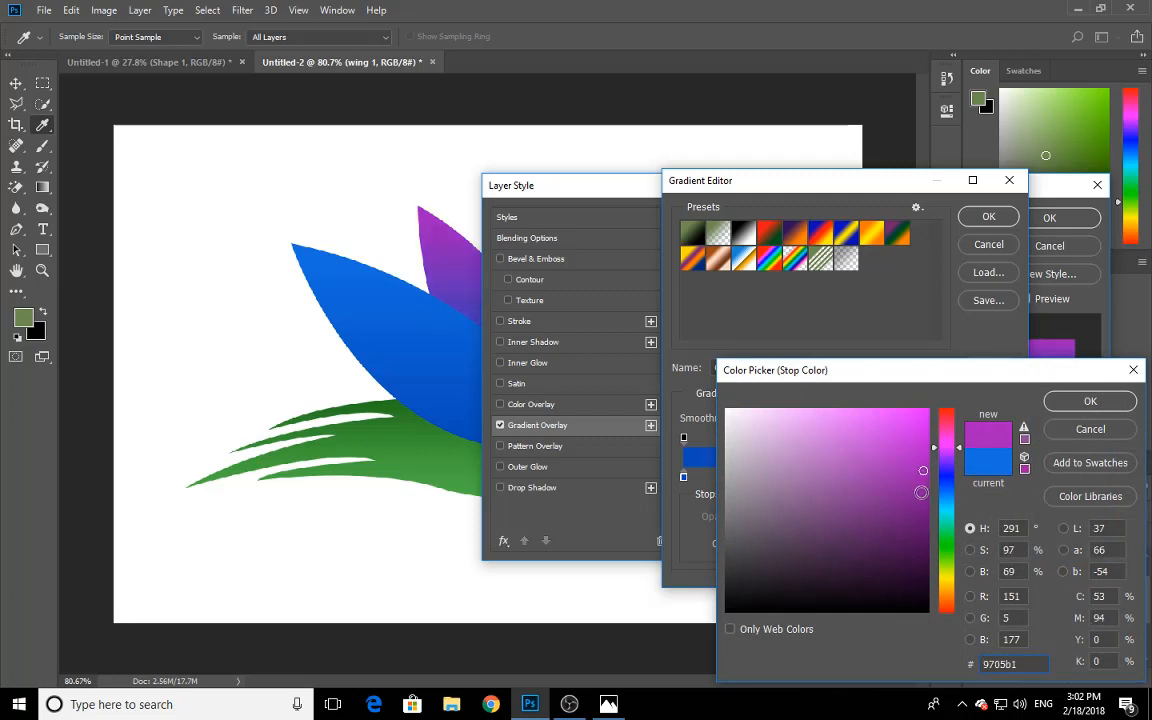
pyautogui.moveTo(917, 457); pyautogui.dragTo(912, 431)
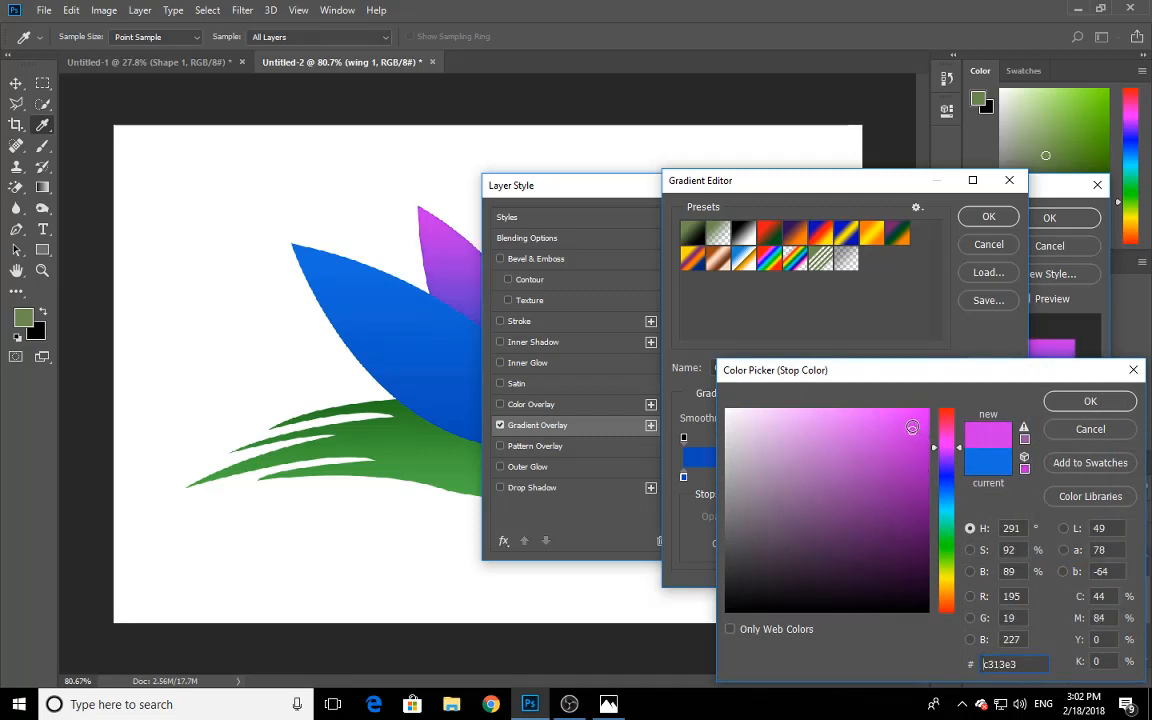
pyautogui.click(1090, 401)
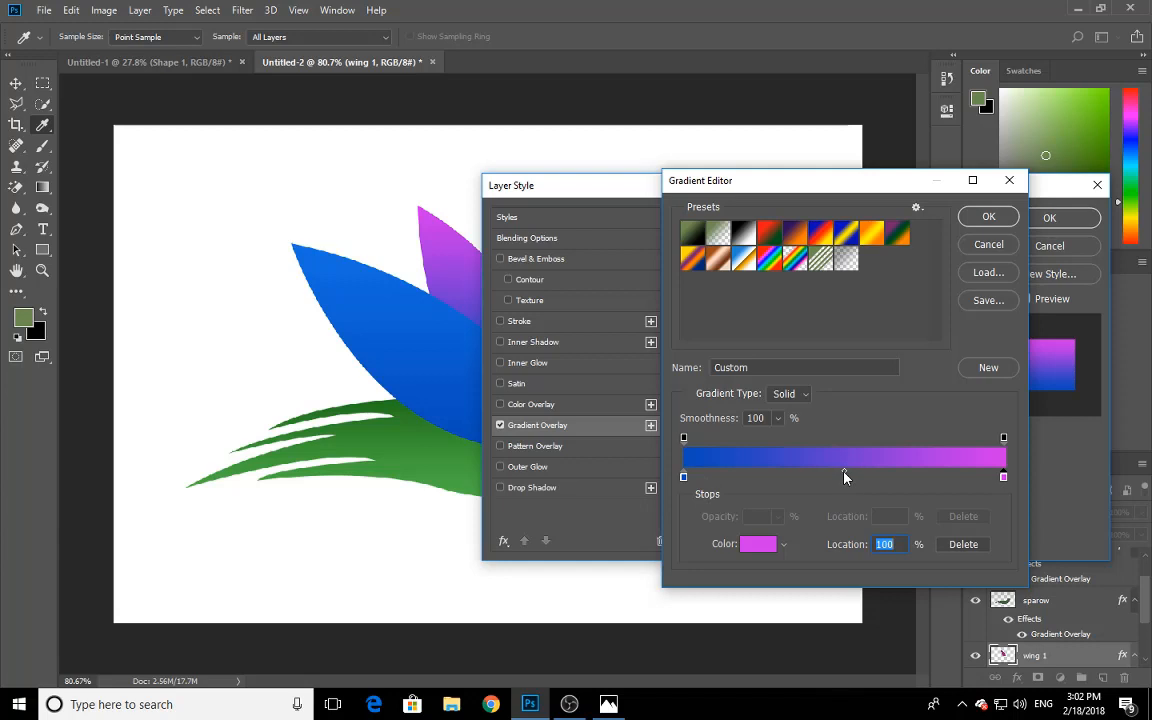
pyautogui.moveTo(845, 476); pyautogui.dragTo(829, 477)
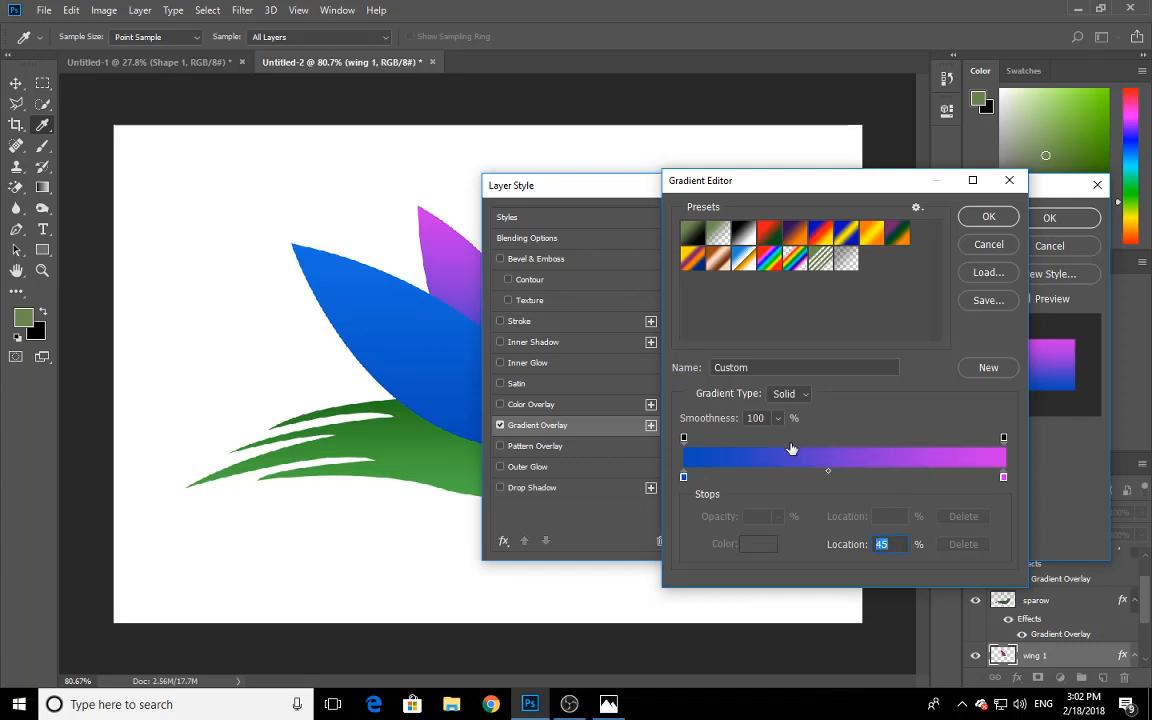
# - Set the 0% color stop of the wing 1 gradient to dark purple, apply the layer style, and deselect the layer
pyautogui.click(684, 477)
pyautogui.click(760, 544)
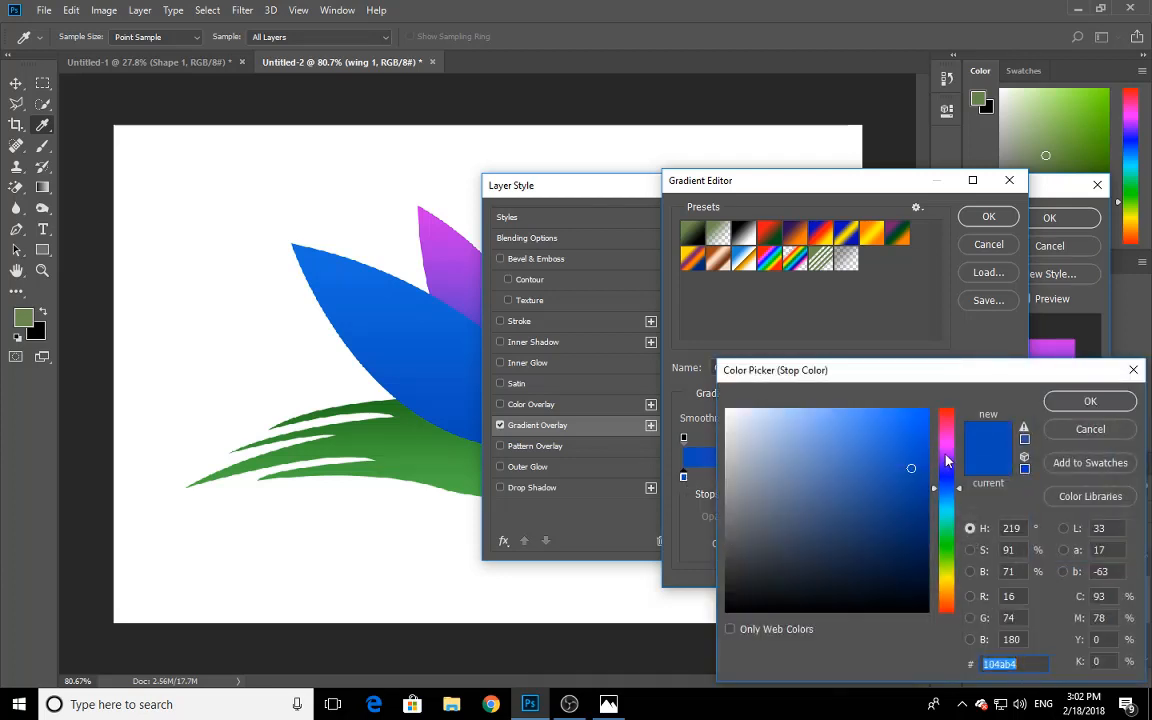
pyautogui.click(947, 449)
pyautogui.click(912, 513)
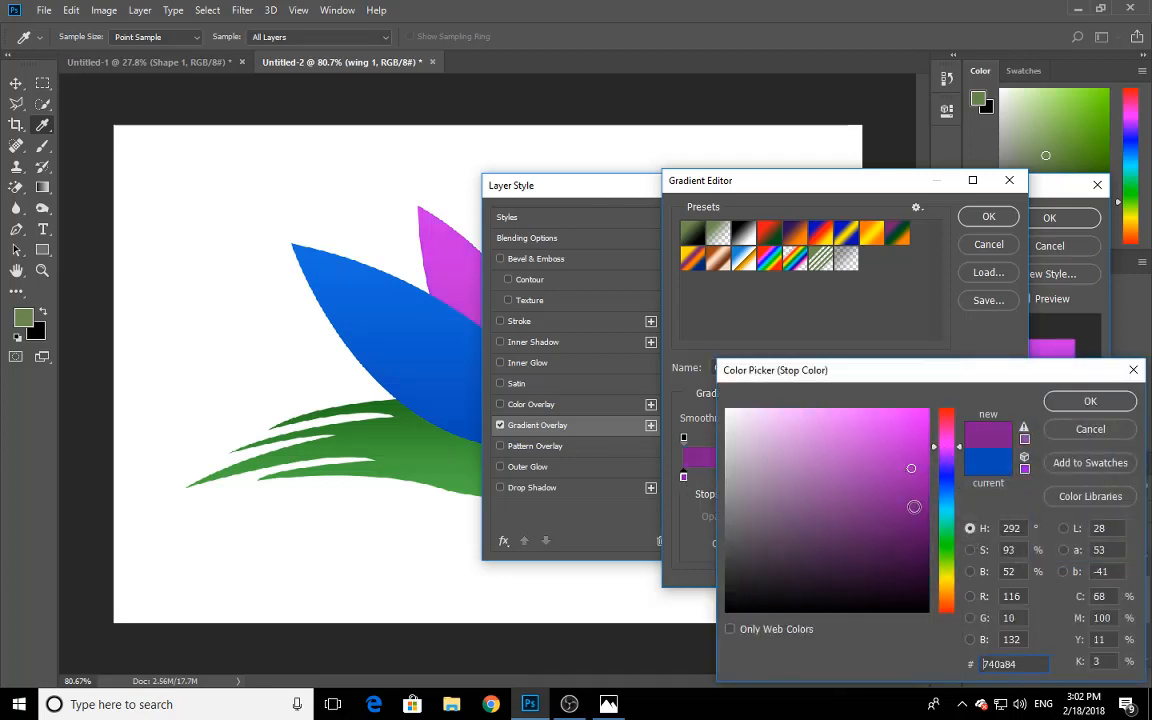
pyautogui.moveTo(912, 513); pyautogui.dragTo(910, 540)
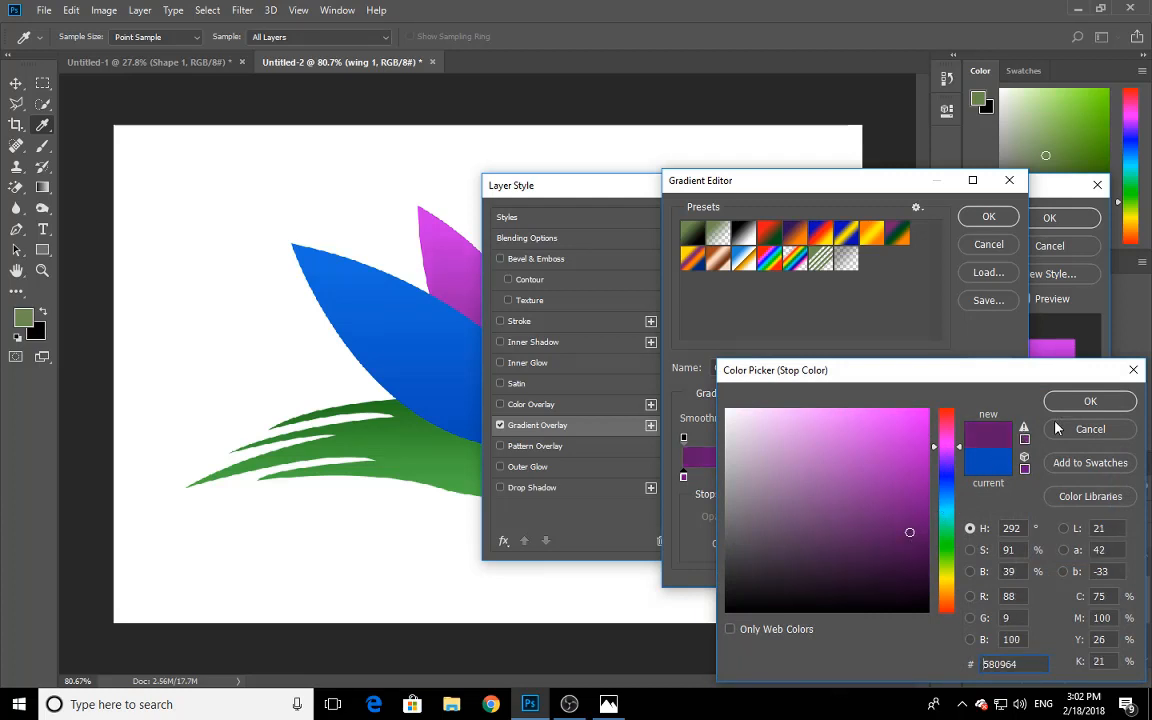
pyautogui.click(916, 511)
pyautogui.click(1090, 401)
pyautogui.click(988, 217)
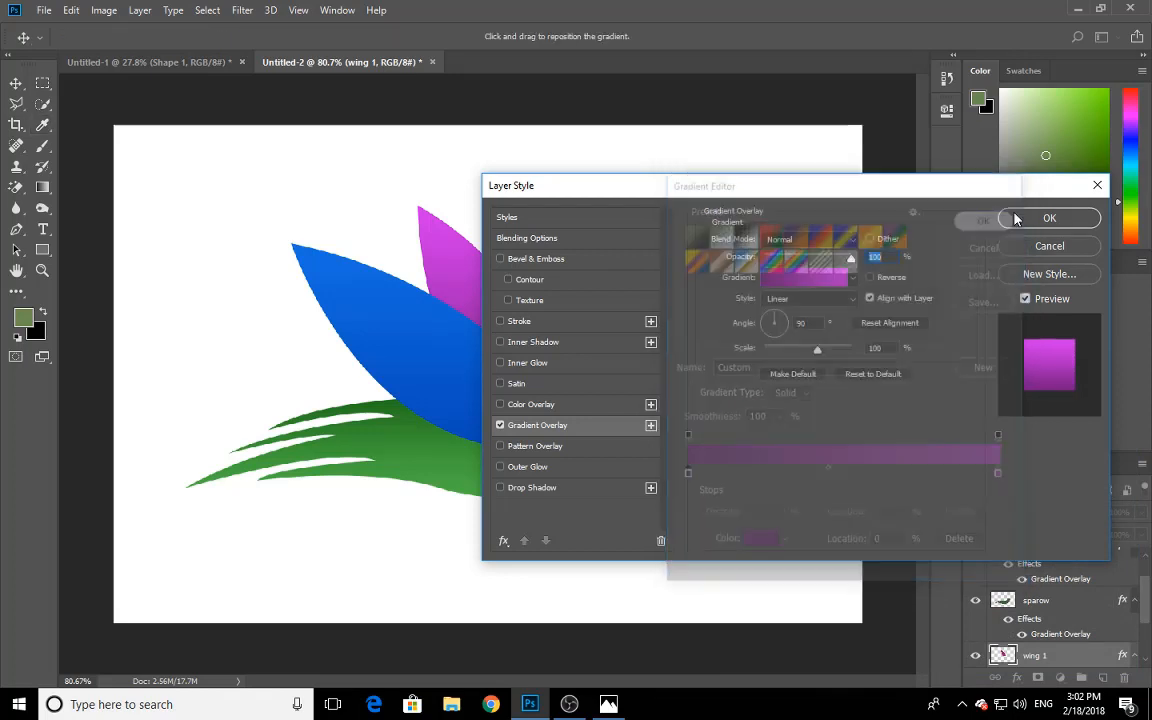
pyautogui.click(1047, 216)
pyautogui.click(721, 257)
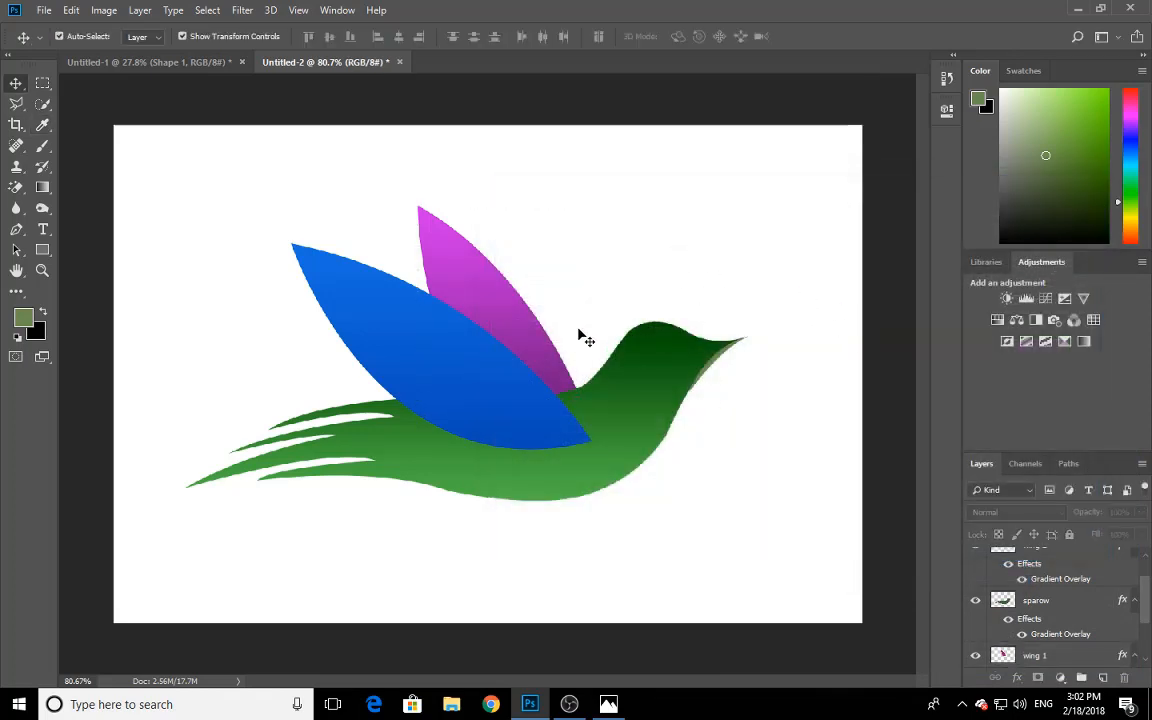
# - Select Layer 1, which holds the lower beak shape, and check its color in the reference image pen tool class.jpg
pyautogui.click(608, 704)
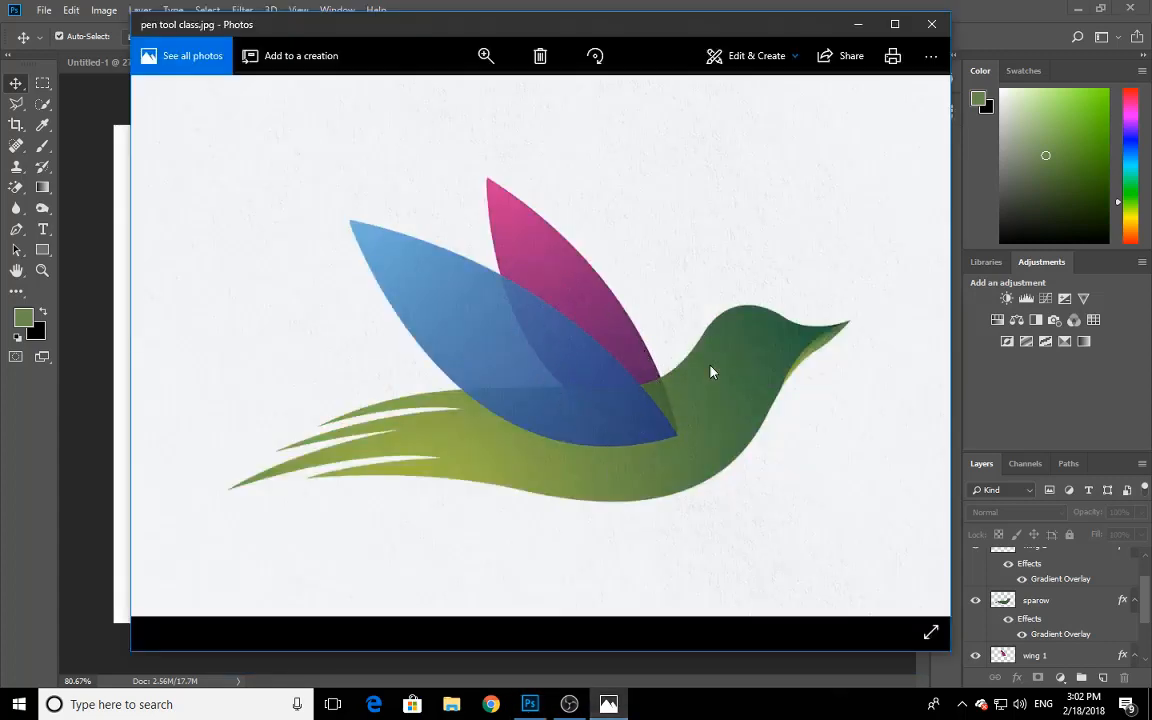
pyautogui.click(856, 26)
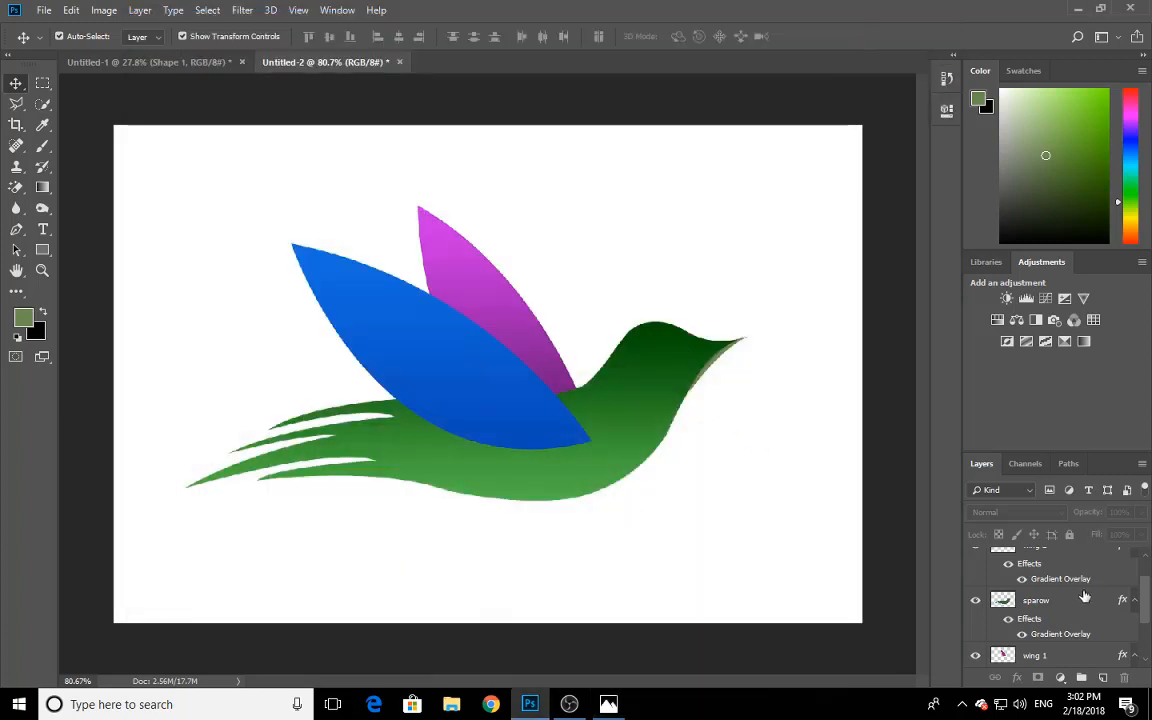
pyautogui.scroll(3, 1064, 612)
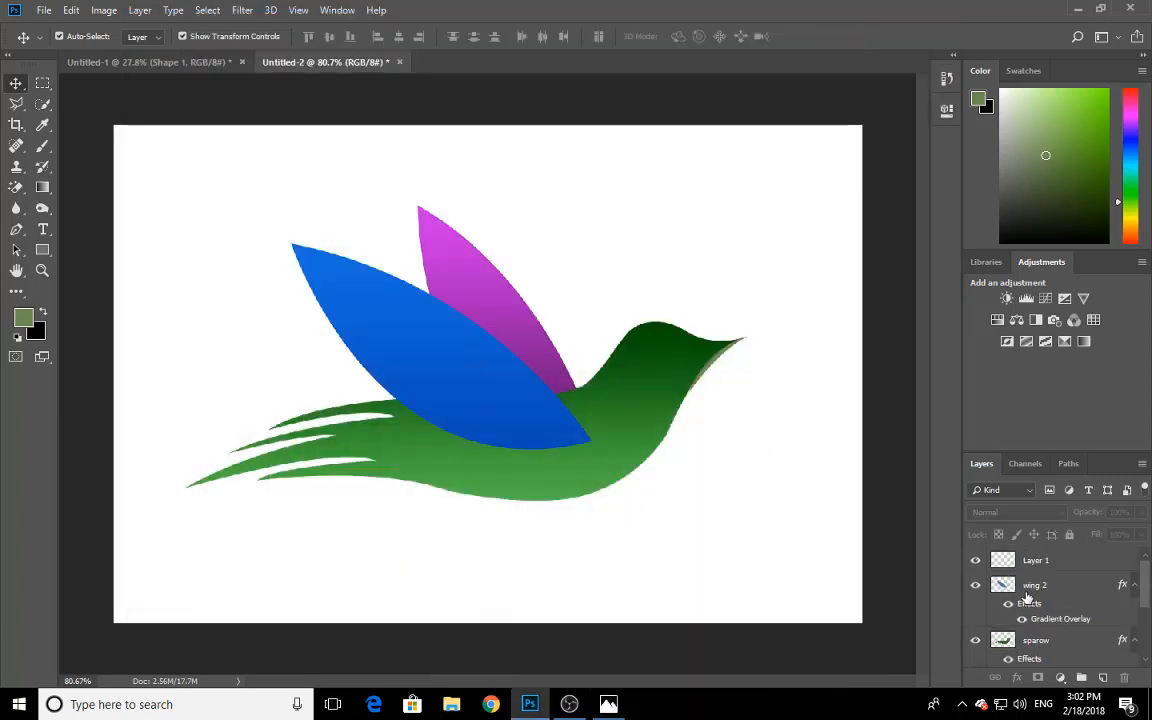
pyautogui.click(976, 561)
pyautogui.click(1020, 562)
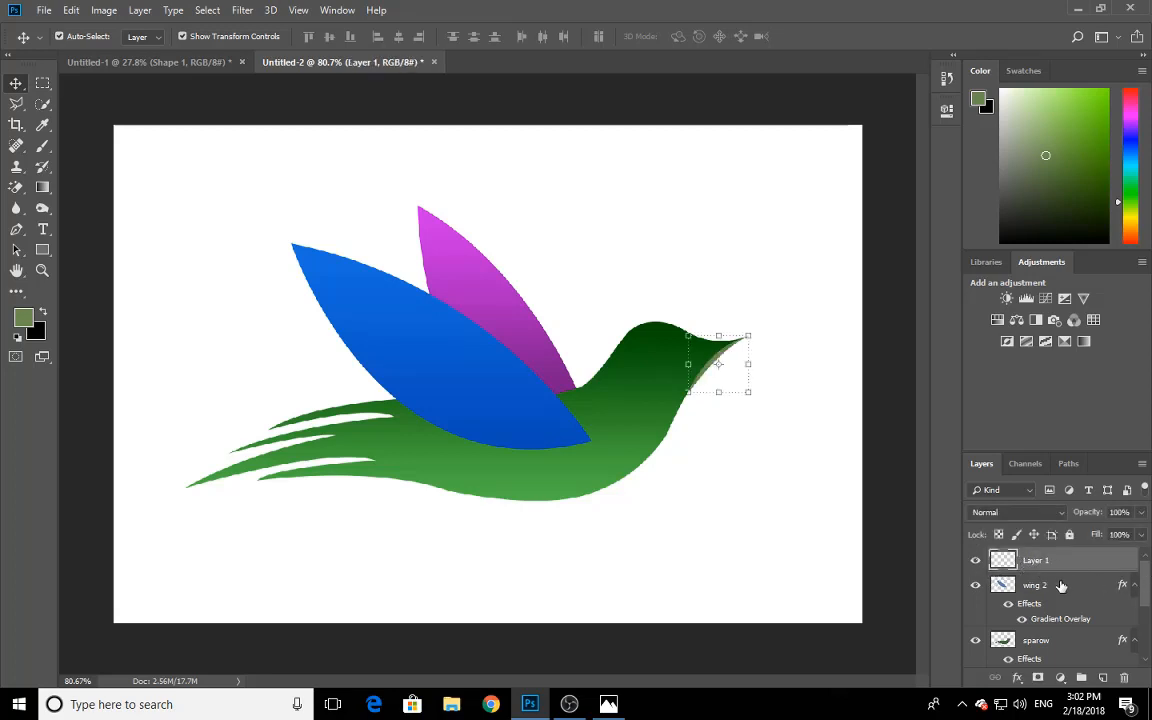
pyautogui.click(608, 704)
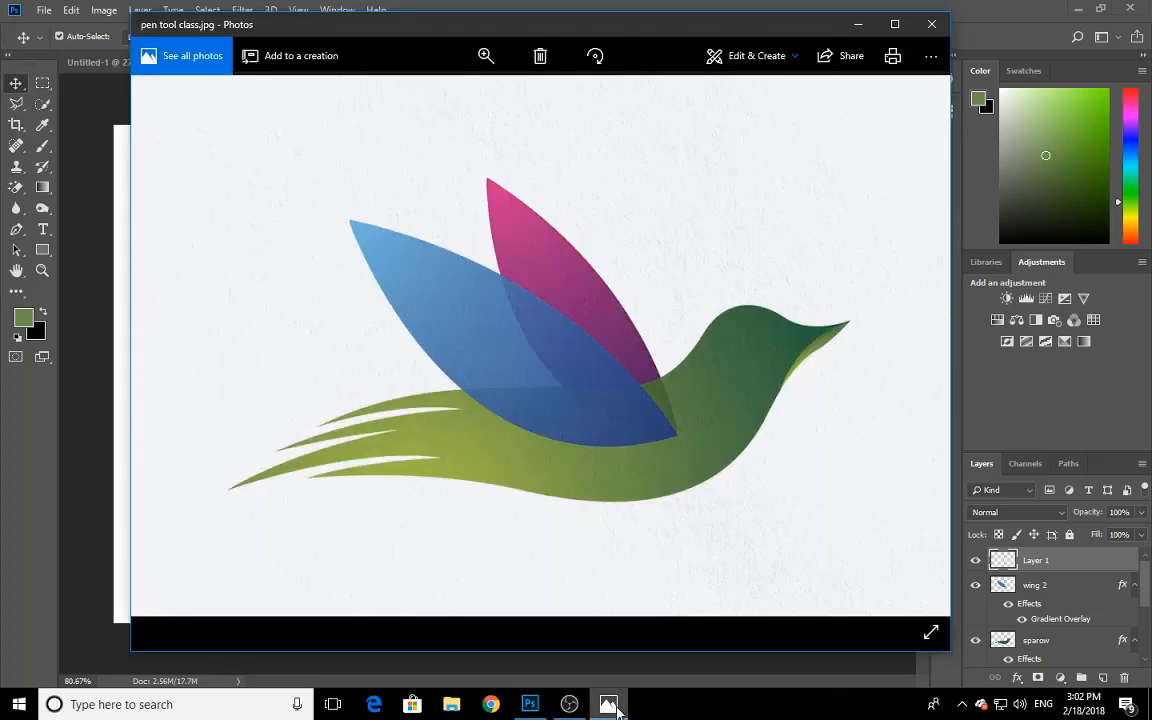
# - Return to the drawing, add a Bevel & Emboss effect with Texture to the wing 2 layer, apply the layer style, and deselect the layer
pyautogui.click(608, 704)
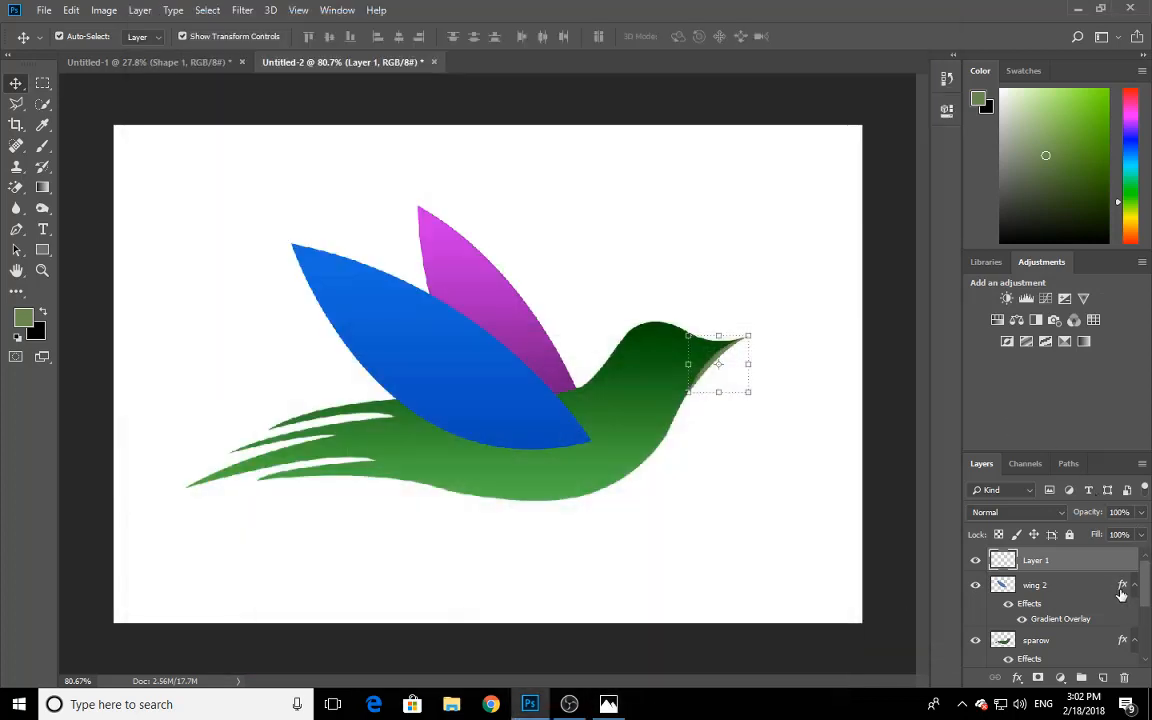
pyautogui.click(1023, 588)
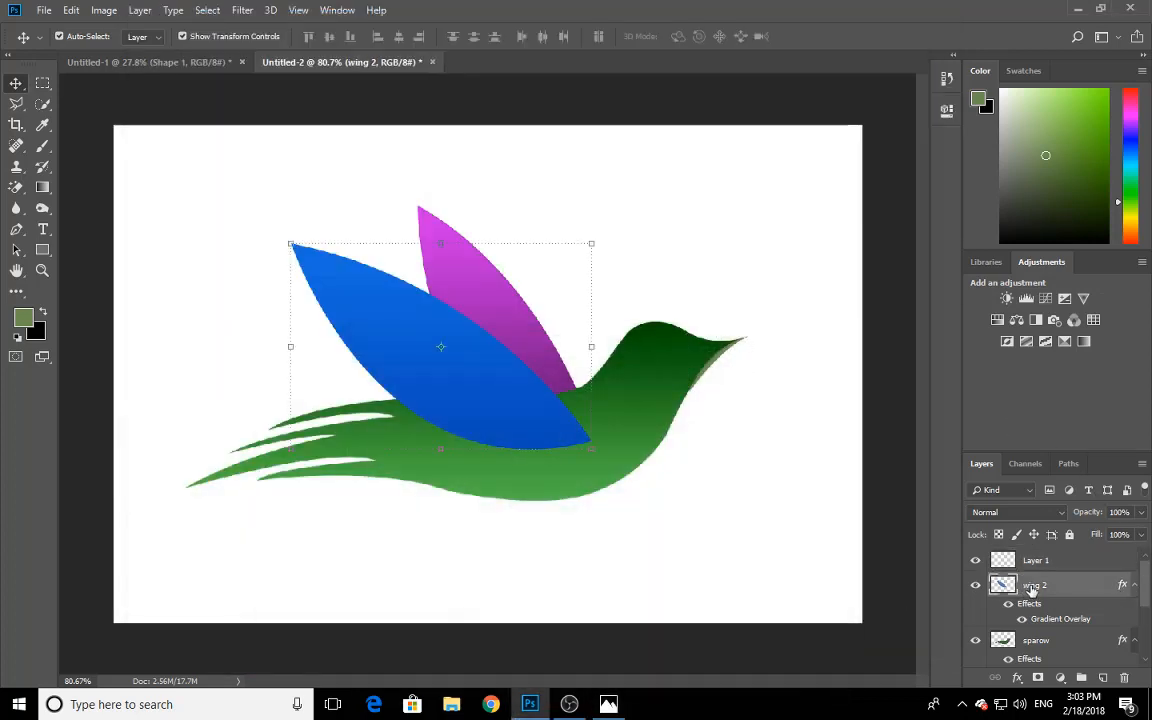
pyautogui.rightClick(1031, 590)
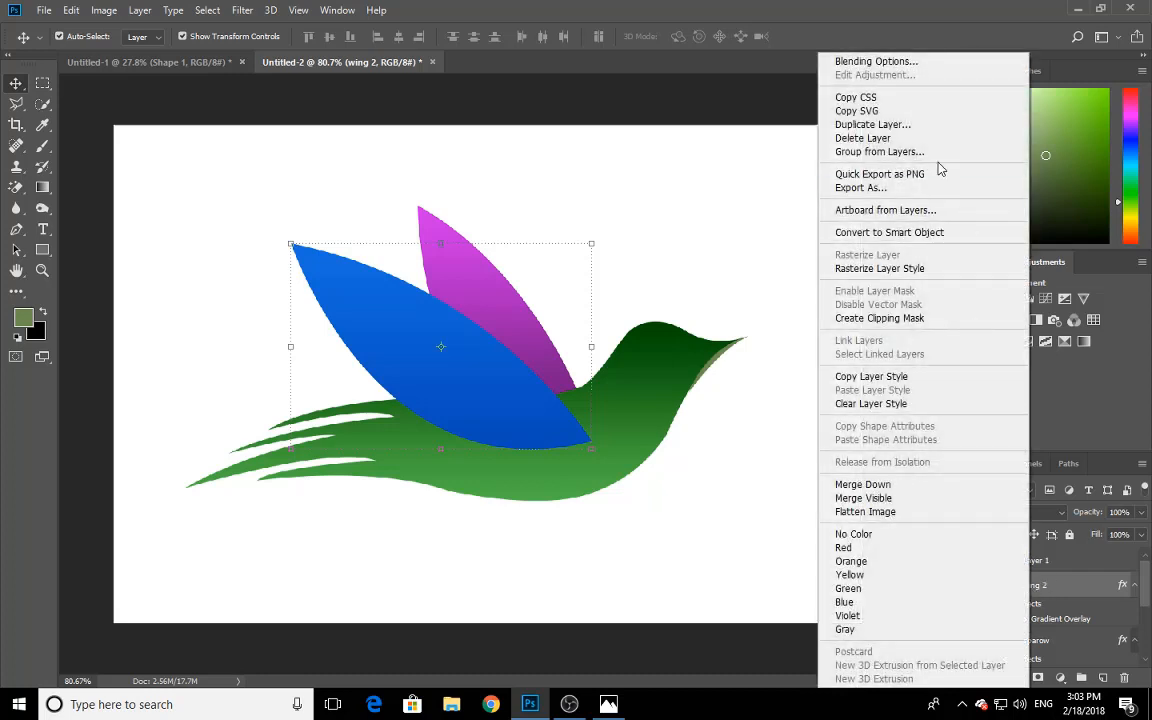
pyautogui.click(866, 62)
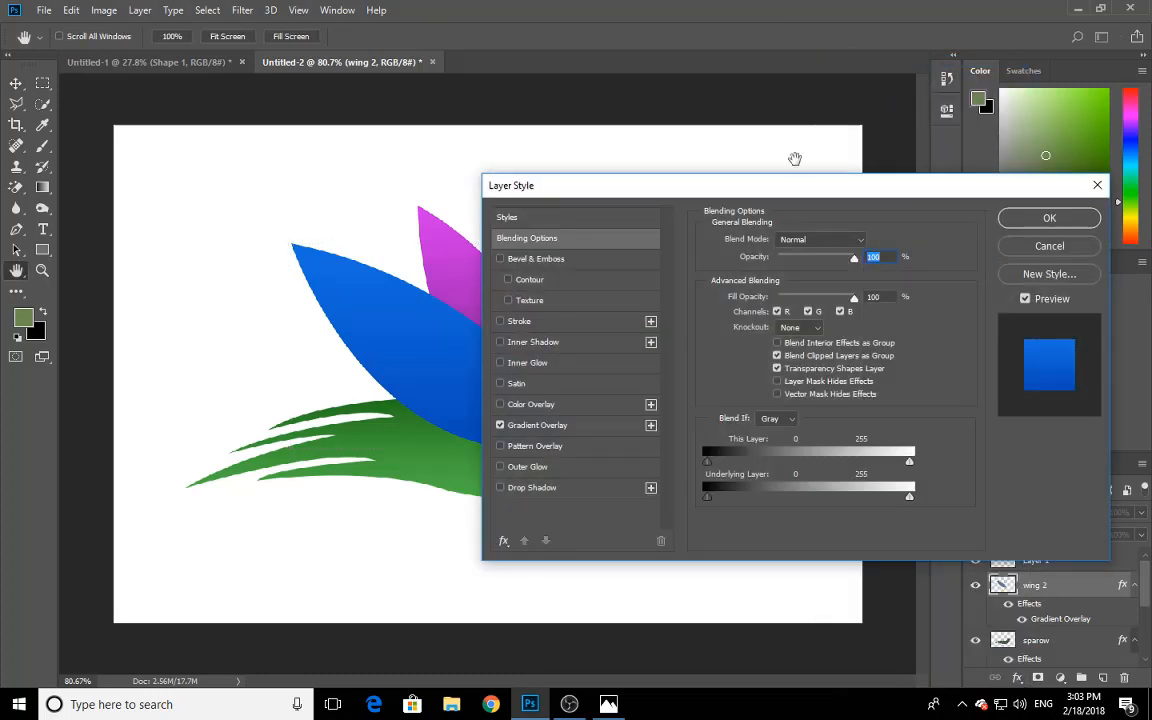
pyautogui.click(962, 705)
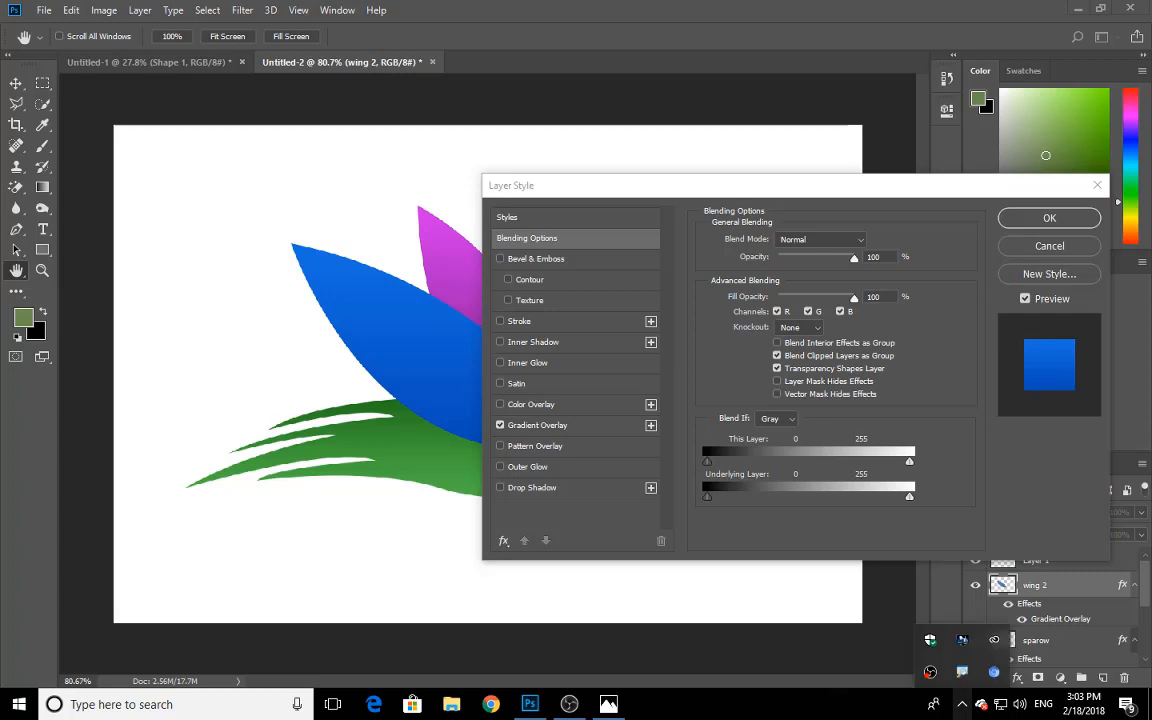
pyautogui.click(865, 713)
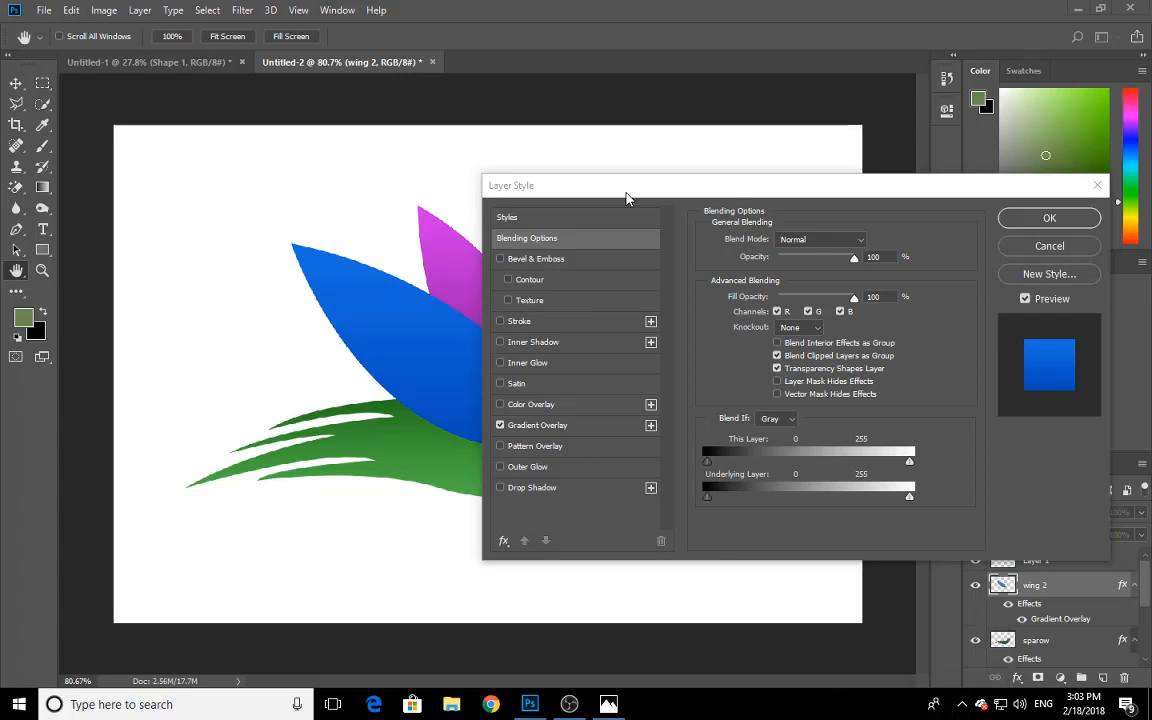
pyautogui.moveTo(627, 188); pyautogui.dragTo(633, 196)
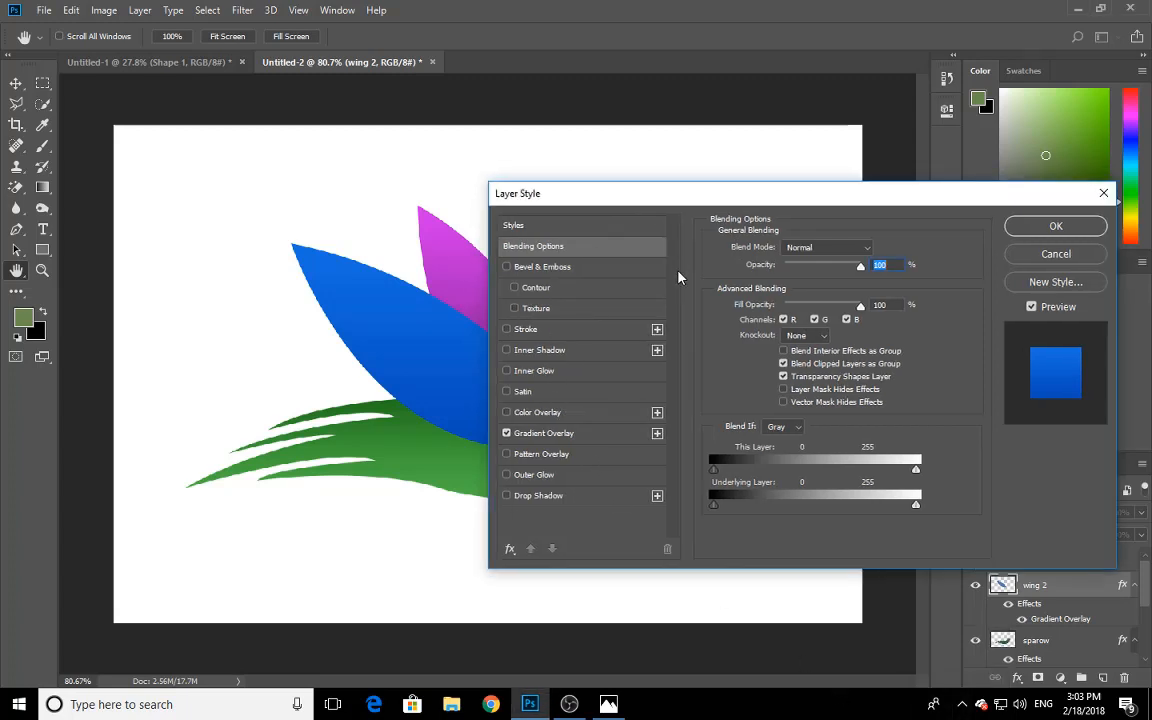
pyautogui.click(537, 309)
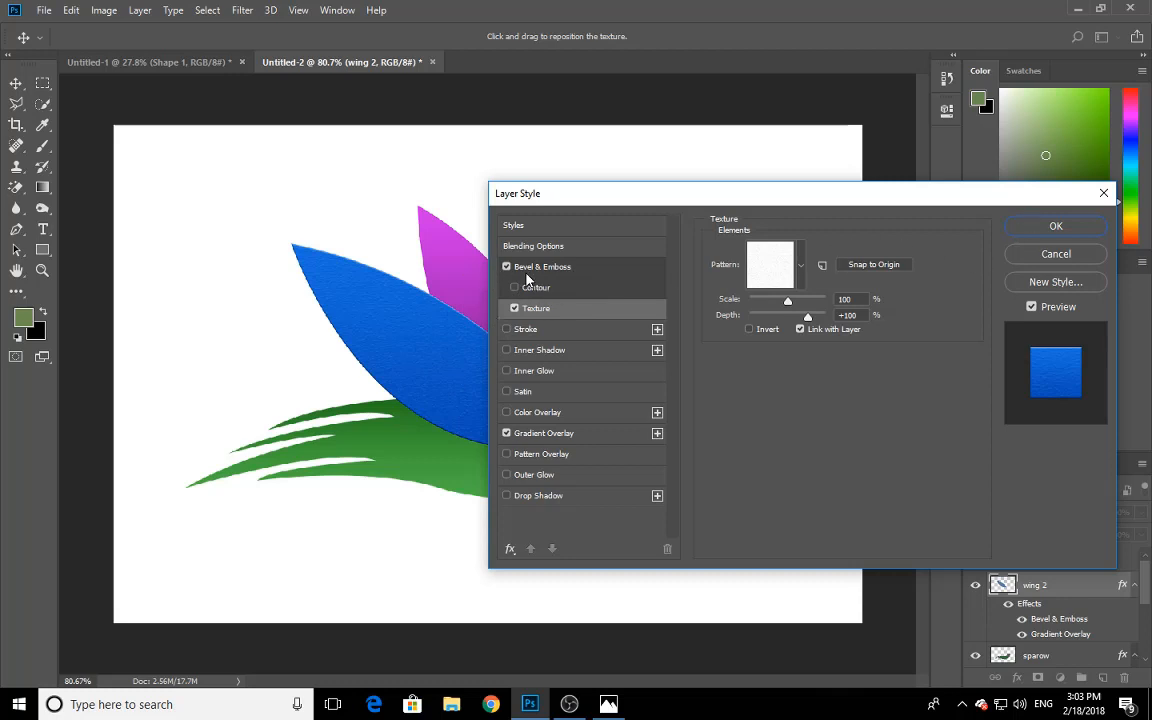
pyautogui.click(507, 267)
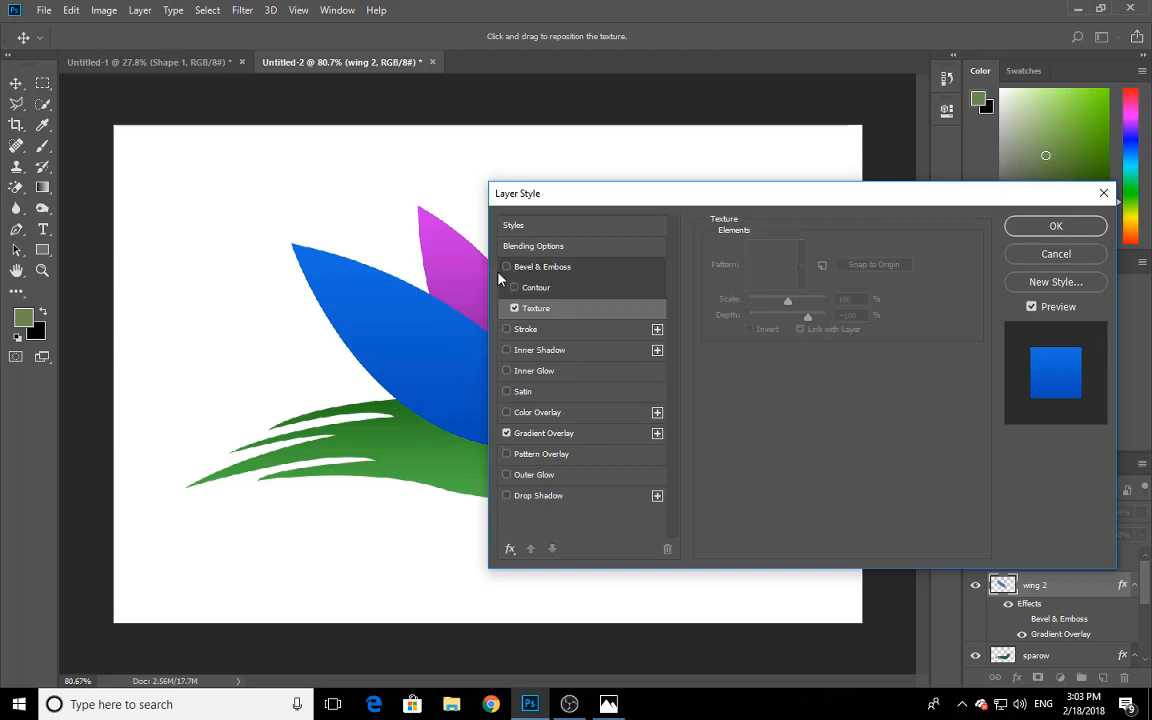
pyautogui.click(507, 267)
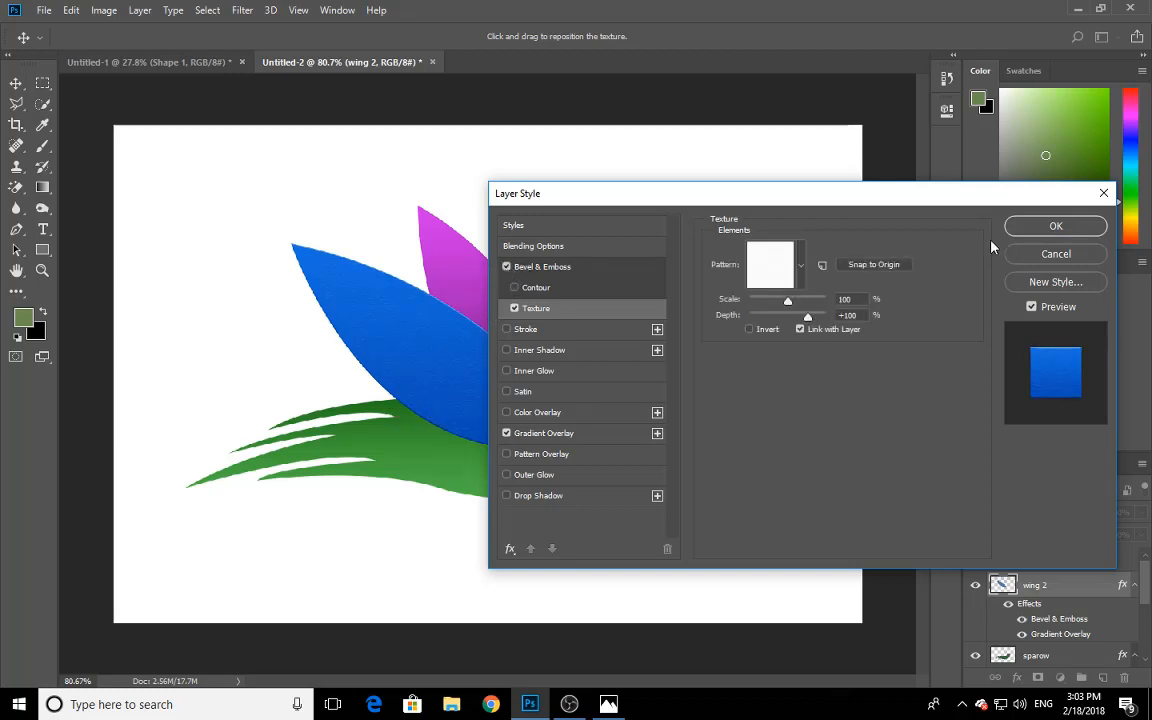
pyautogui.click(1056, 226)
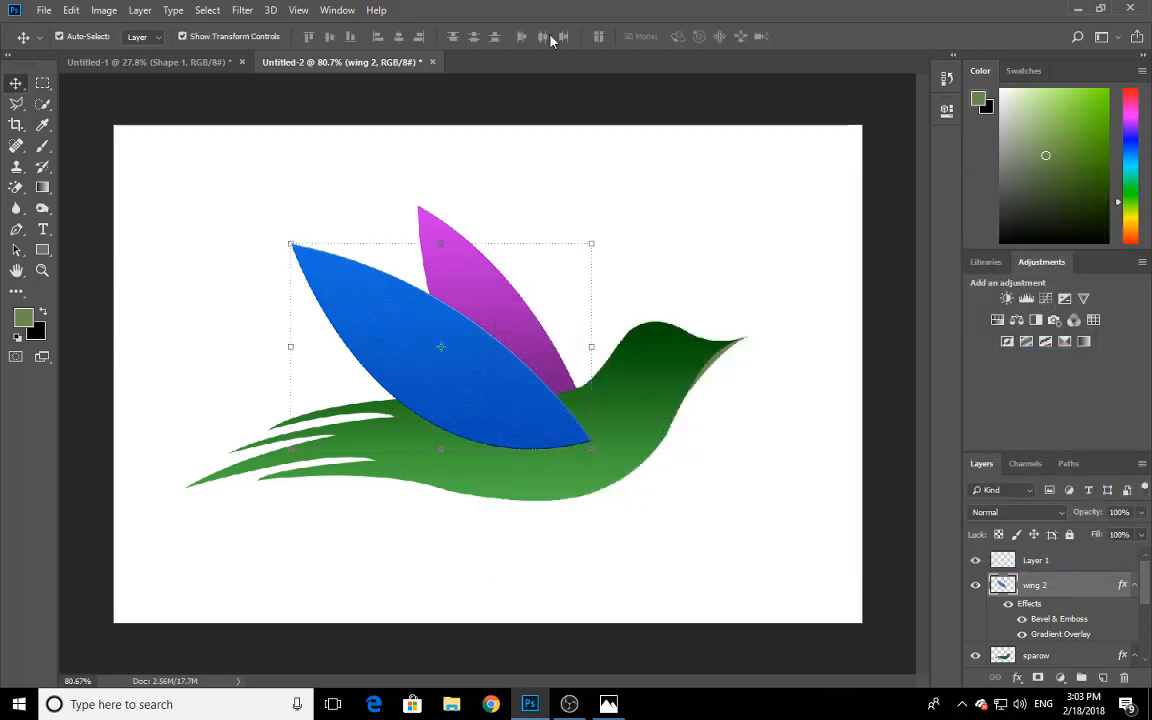
pyautogui.click(846, 424)
# - Add a Bevel & Emboss effect with Texture to the magenta wing 1 layer and apply the layer style
pyautogui.click(511, 313)
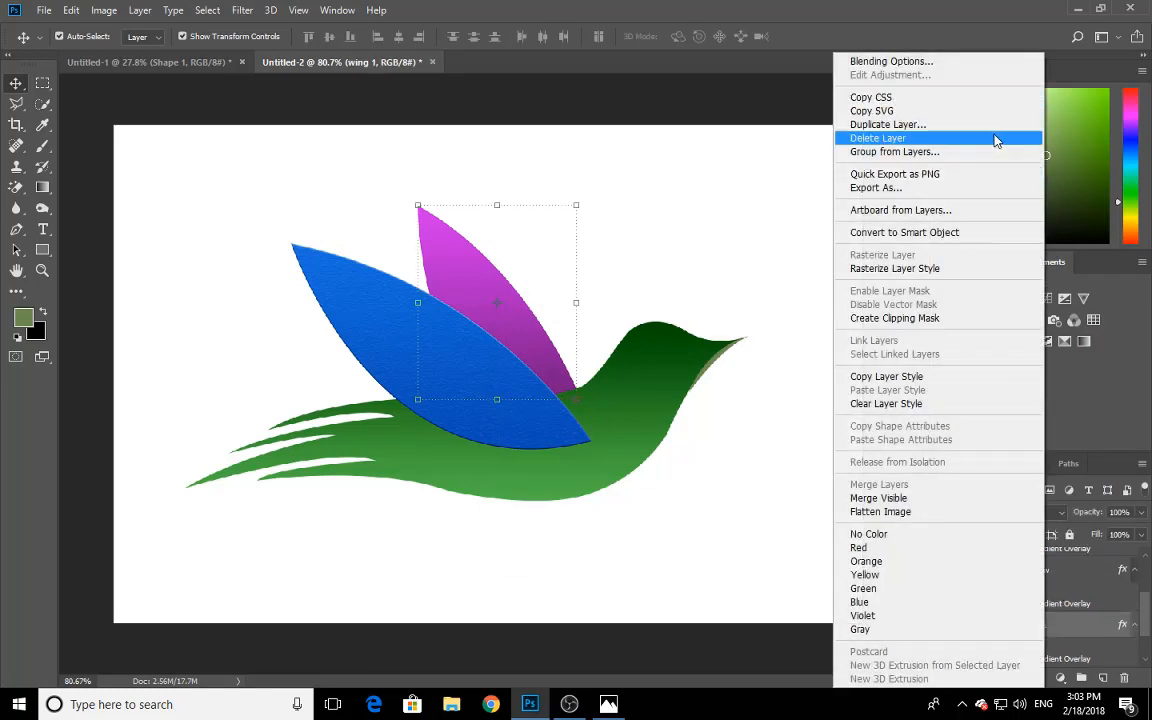
pyautogui.click(900, 61)
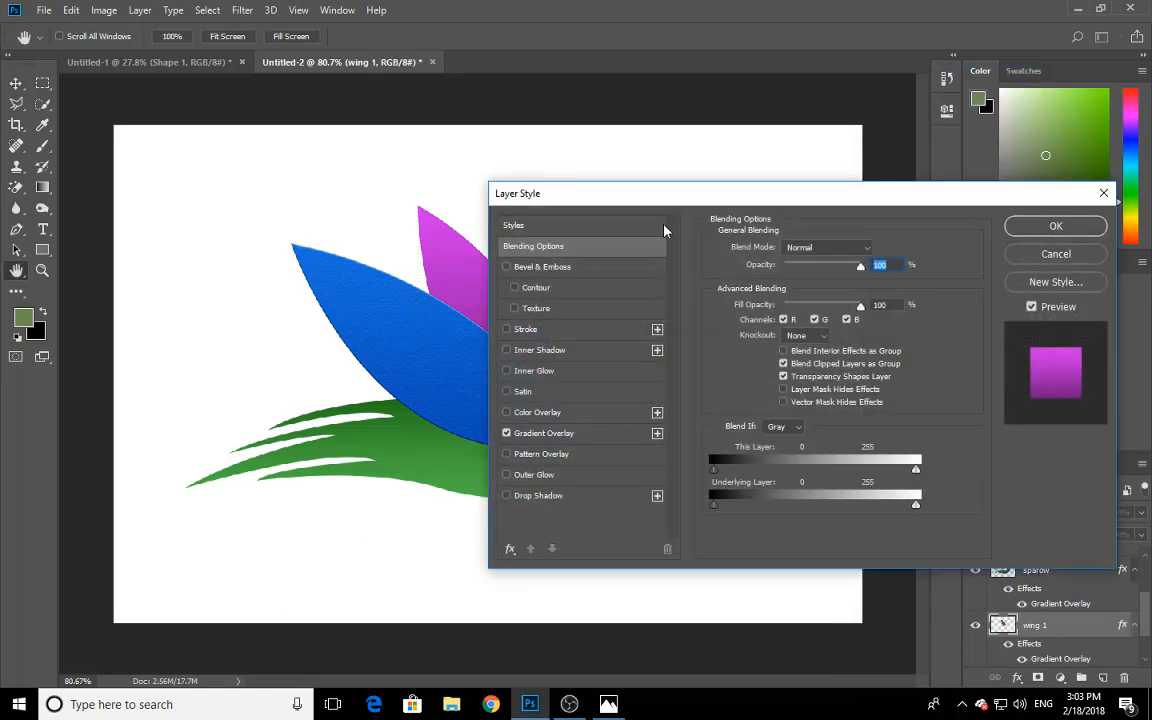
pyautogui.click(533, 306)
pyautogui.click(1076, 229)
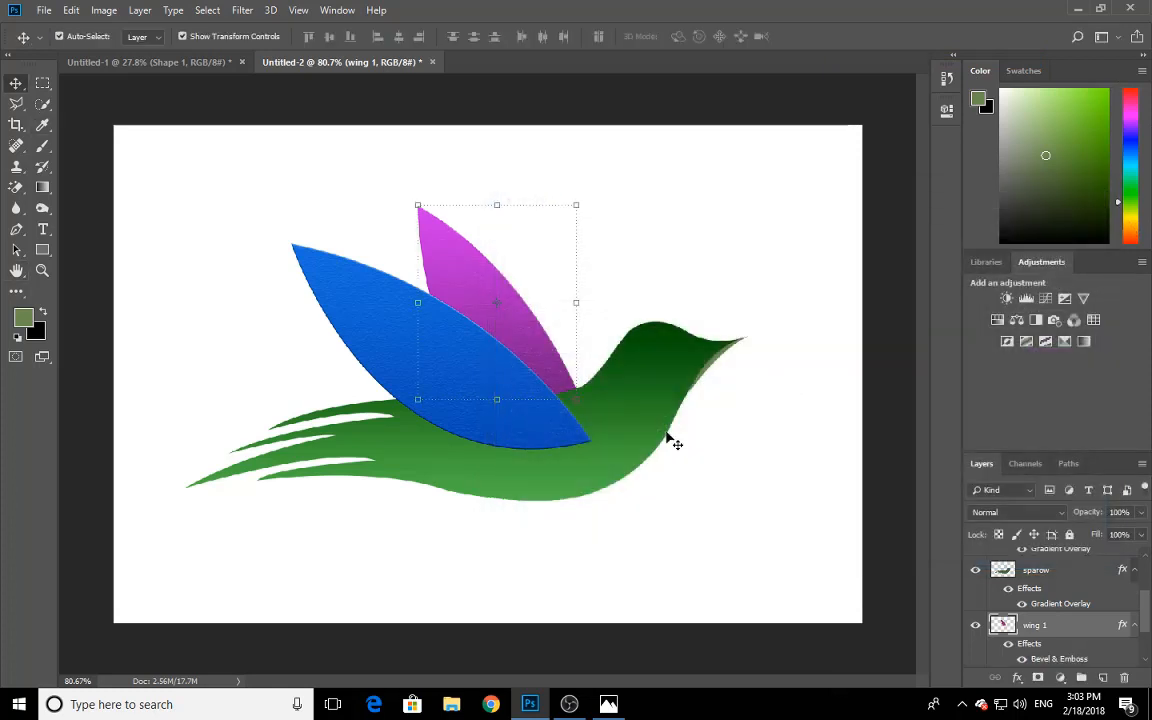
# - Add a Bevel & Emboss effect with Texture to the sparow body layer, apply the layer style, and deselect the layer
pyautogui.click(638, 437)
pyautogui.rightClick(1054, 578)
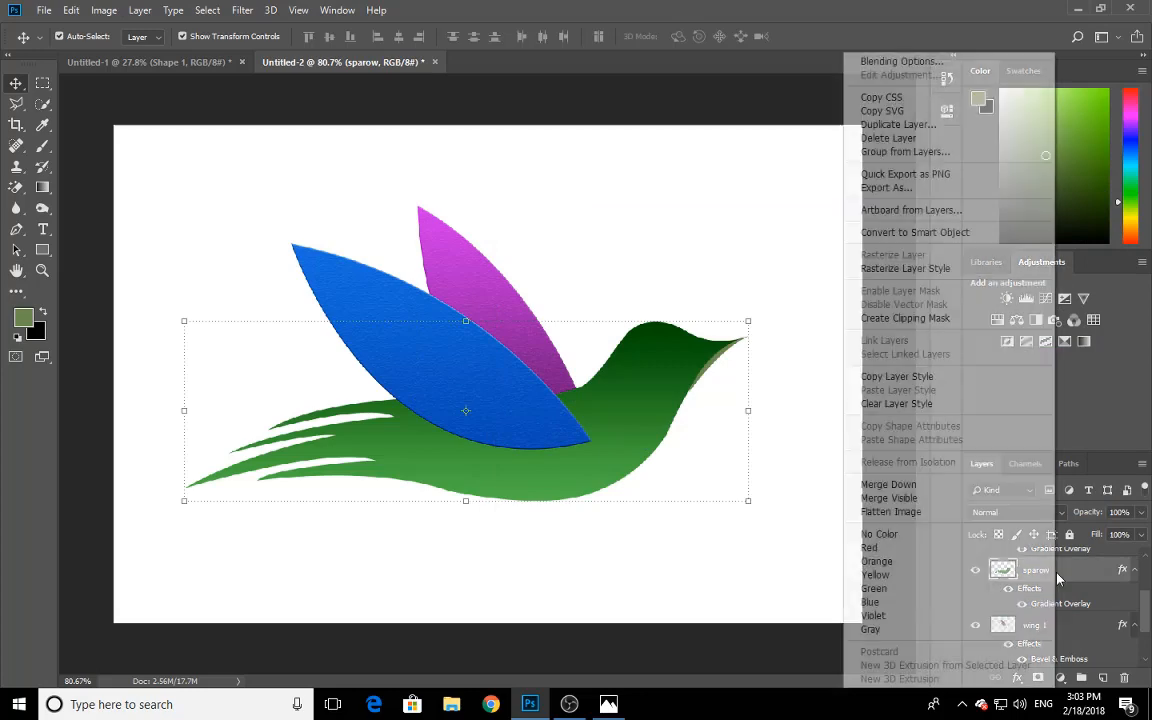
pyautogui.click(877, 66)
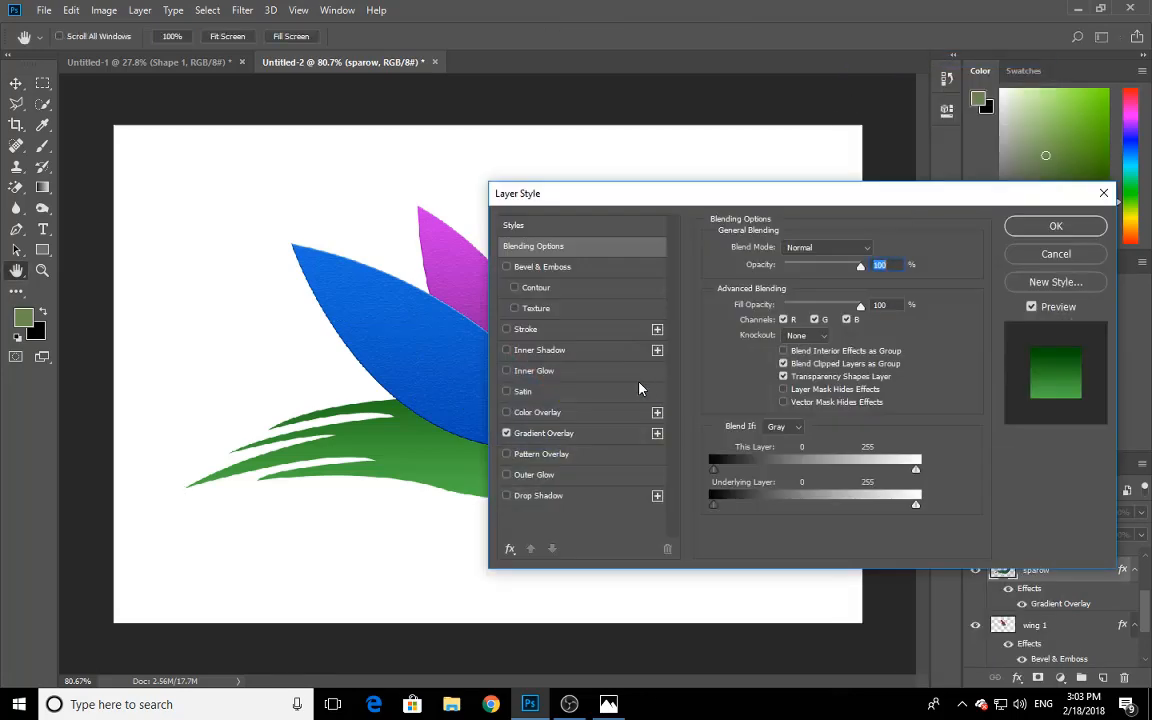
pyautogui.click(532, 309)
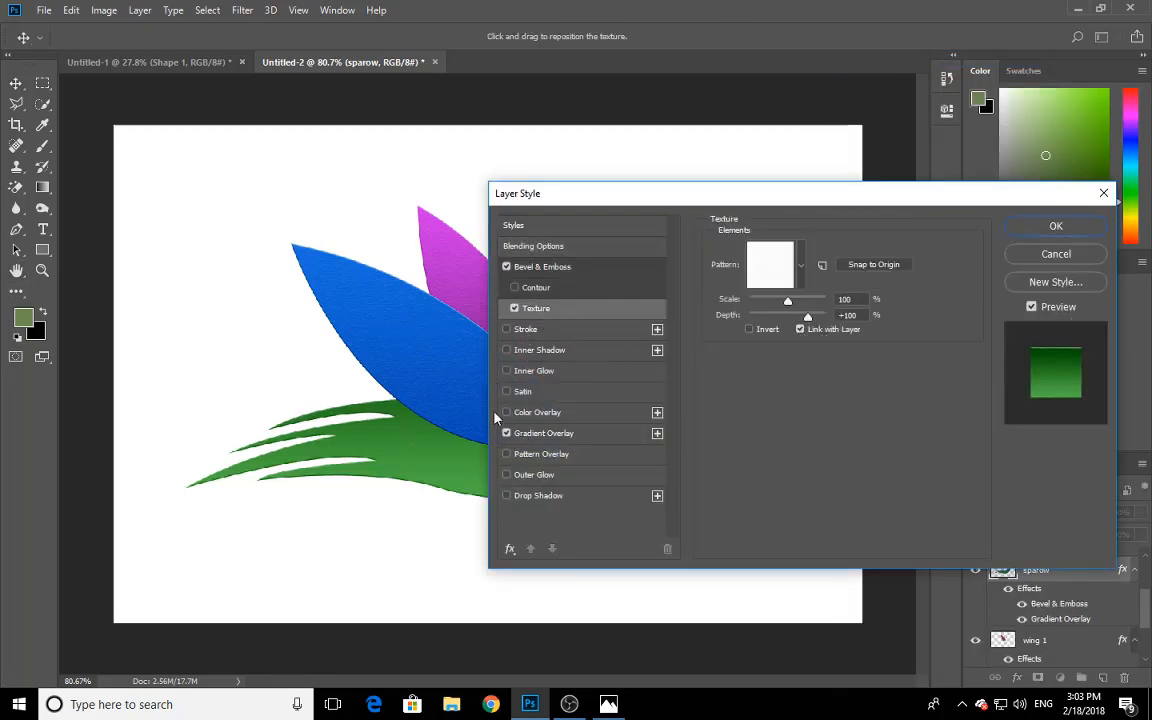
pyautogui.click(1058, 228)
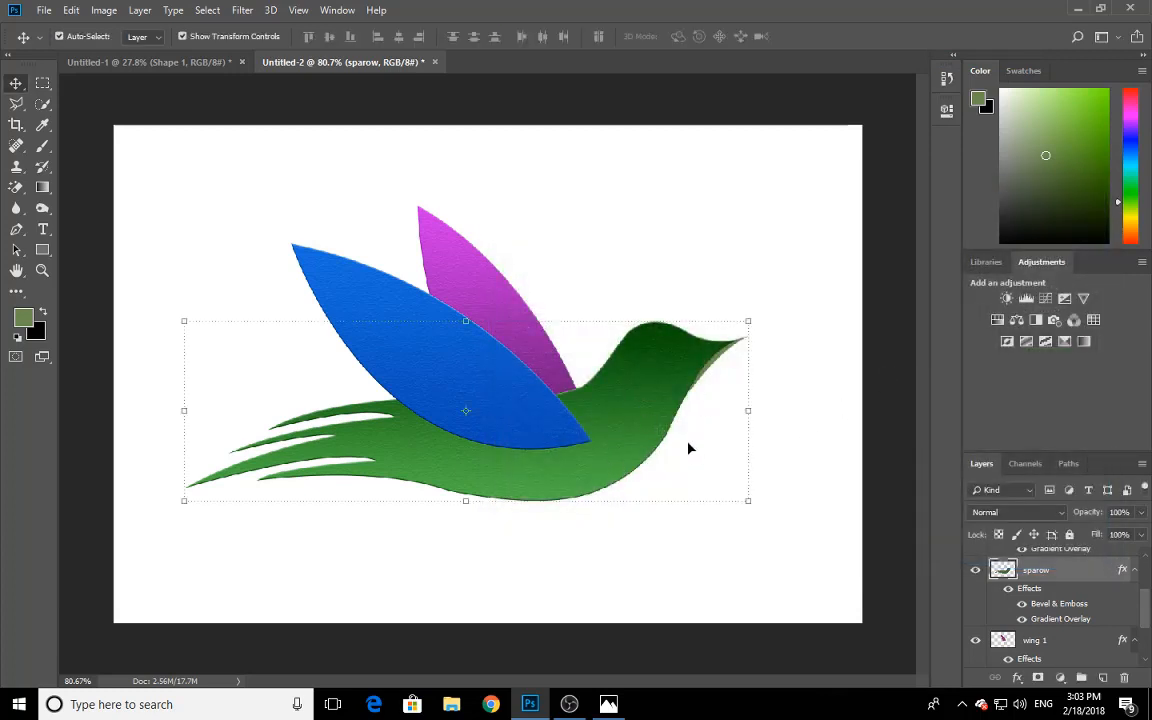
pyautogui.click(812, 415)
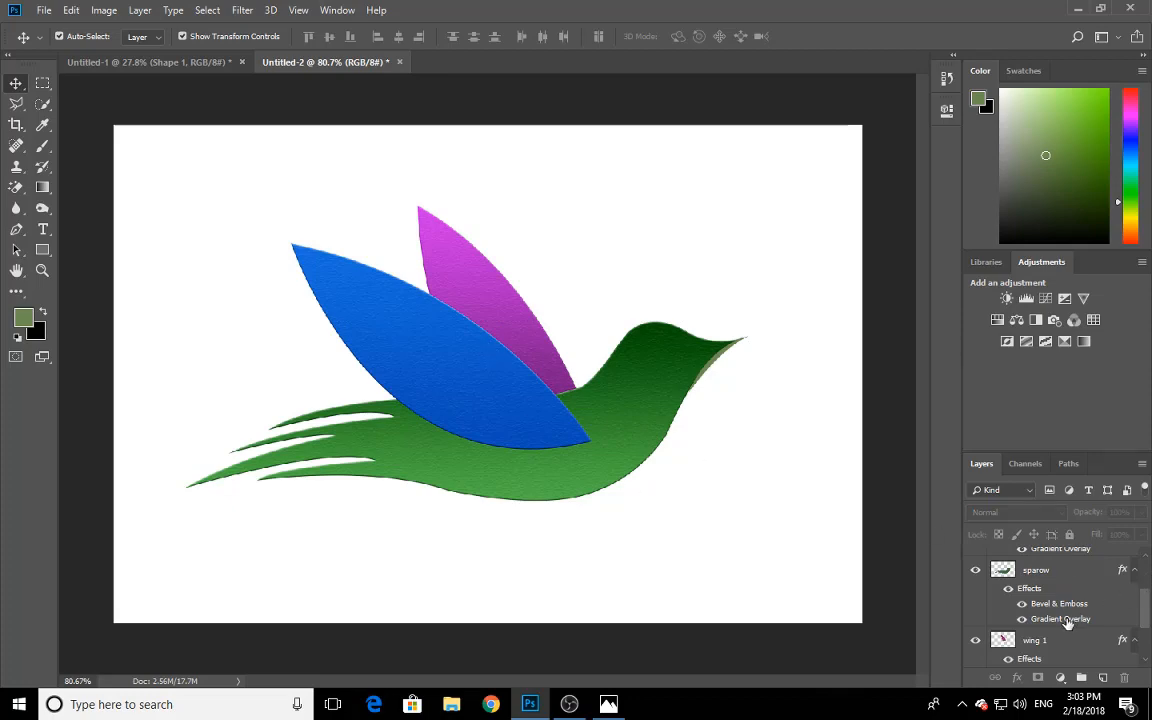
# - Review the sparow layer's layer style settings, close them without changes, and deselect the layer
pyautogui.rightClick(1042, 577)
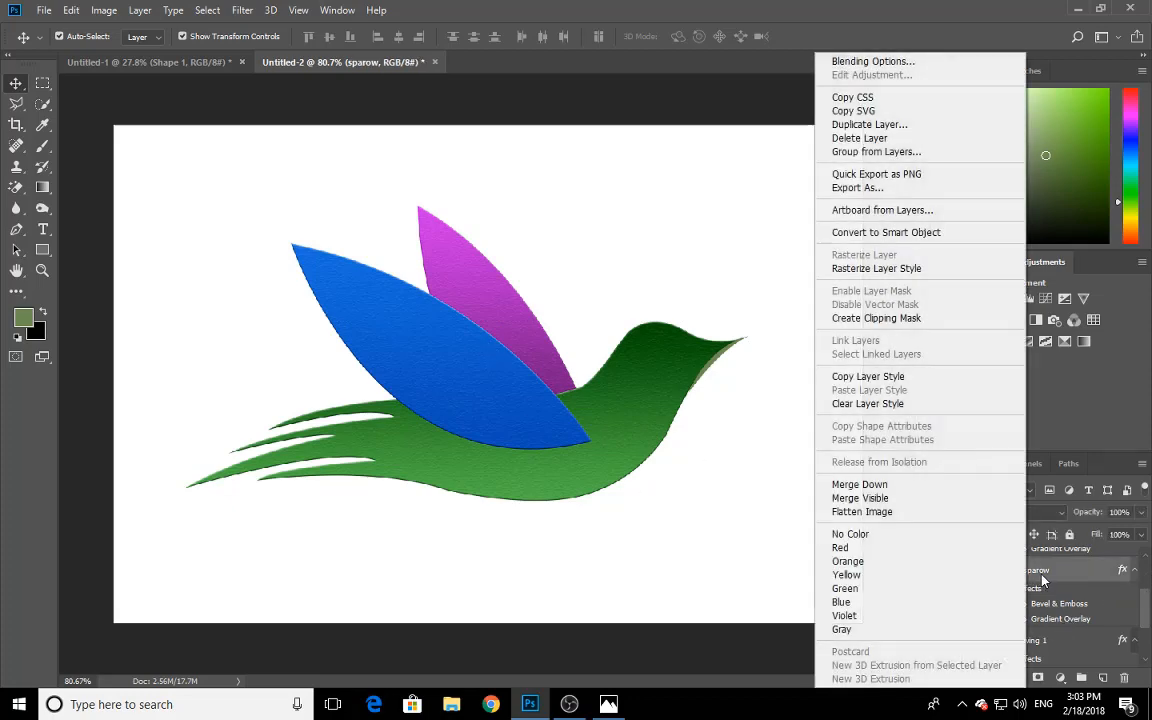
pyautogui.click(868, 62)
pyautogui.moveTo(612, 186); pyautogui.dragTo(606, 152)
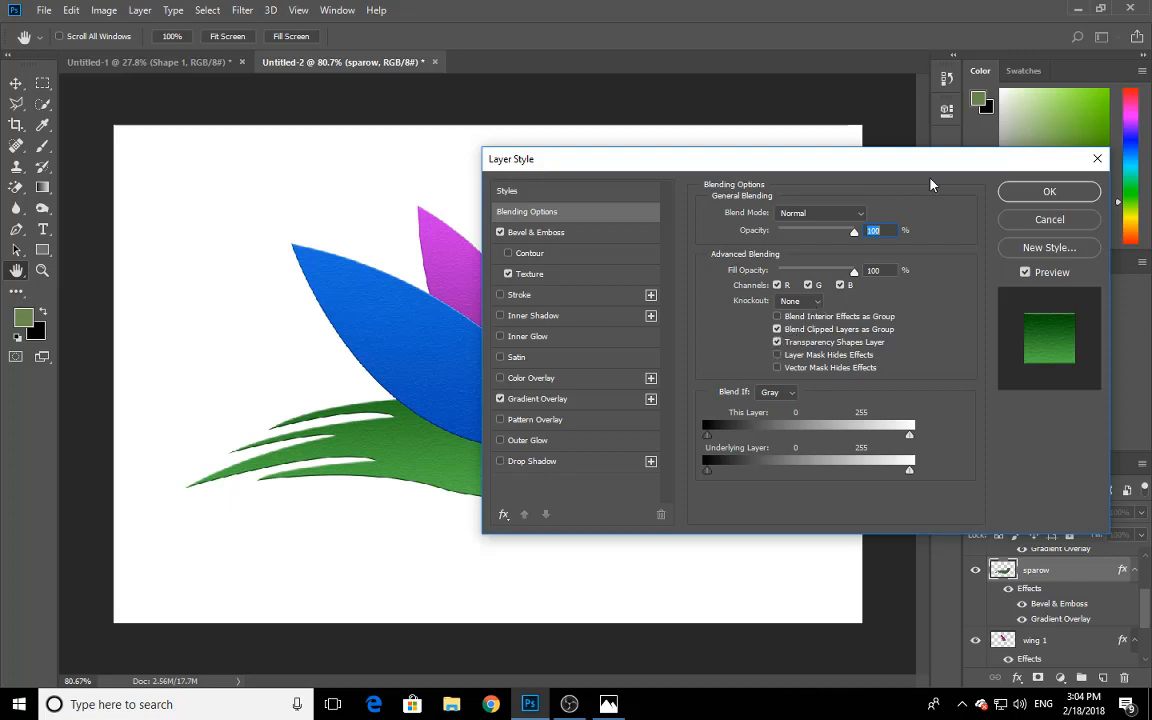
pyautogui.click(1097, 158)
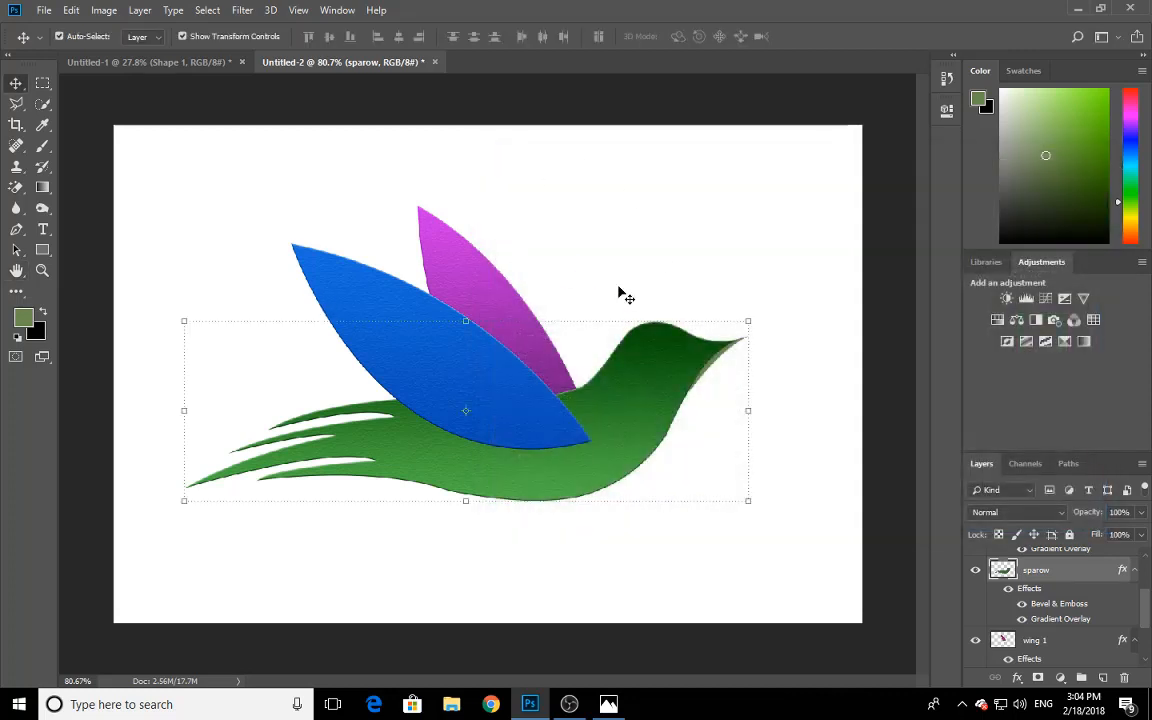
pyautogui.click(642, 243)
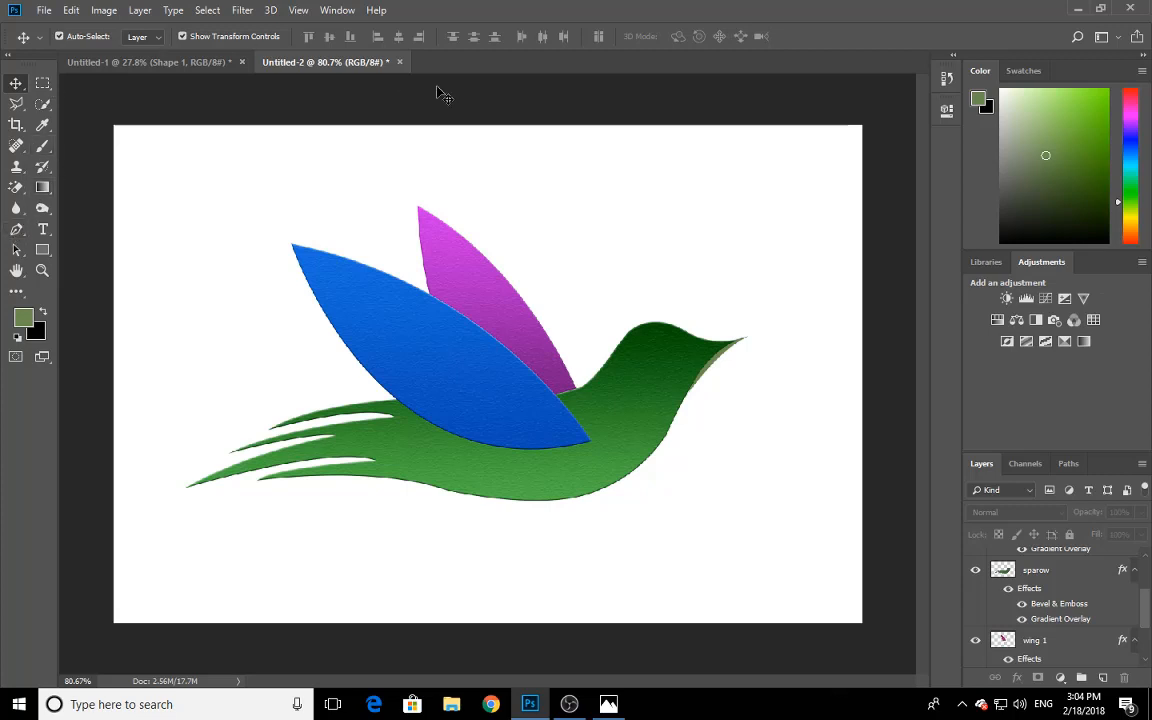
pyautogui.click(43, 229)
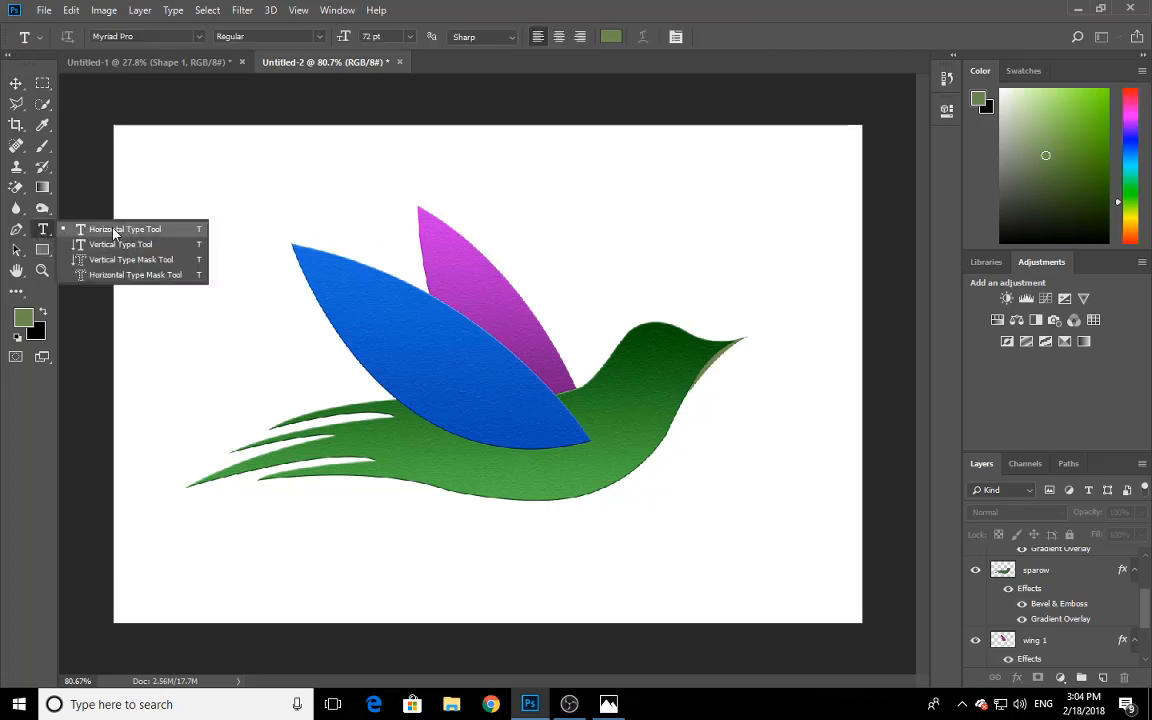
pyautogui.click(16, 250)
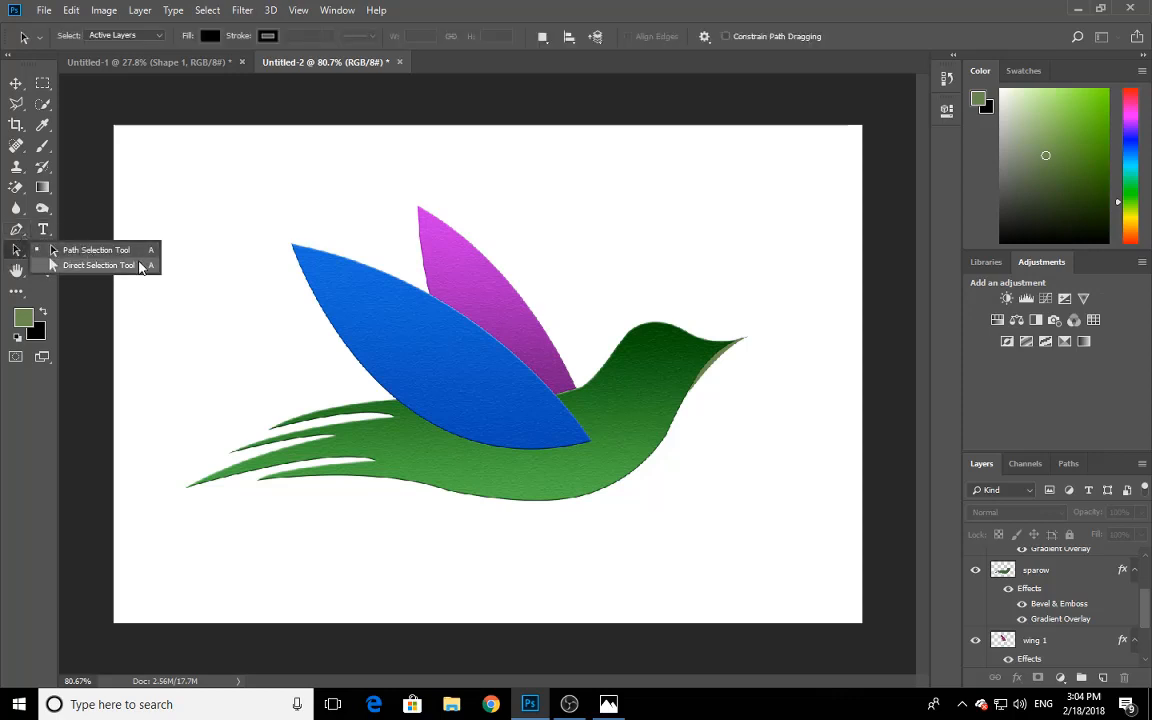
pyautogui.click(15, 253)
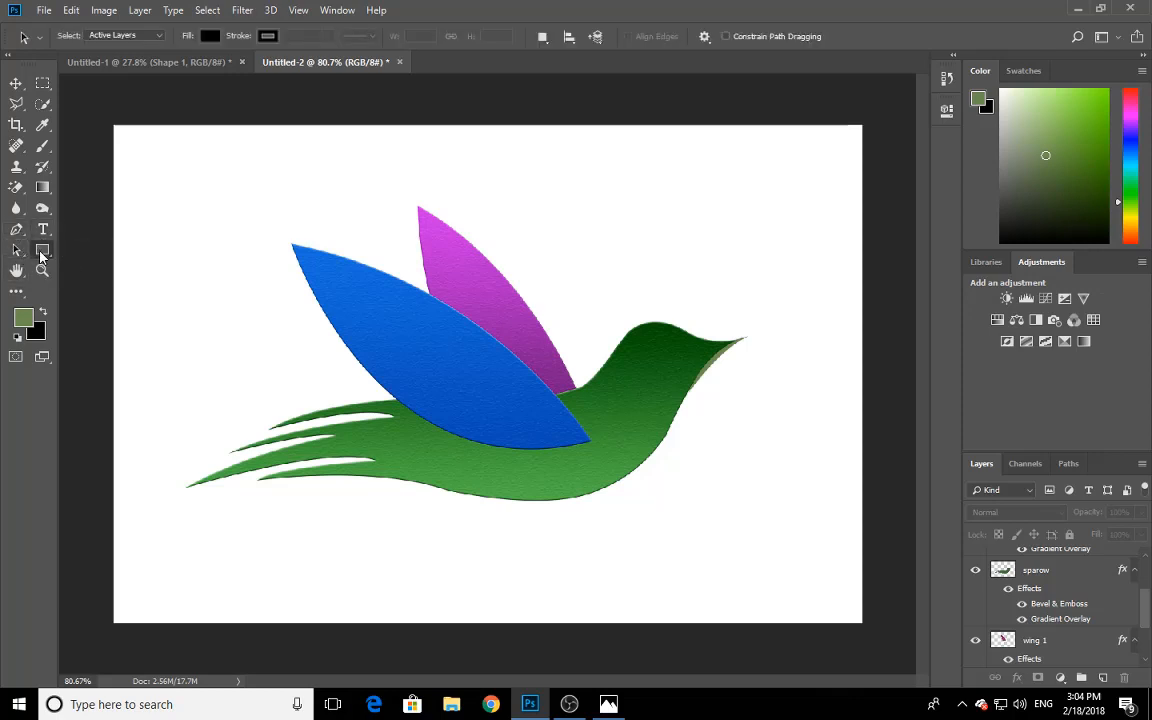
pyautogui.click(42, 250)
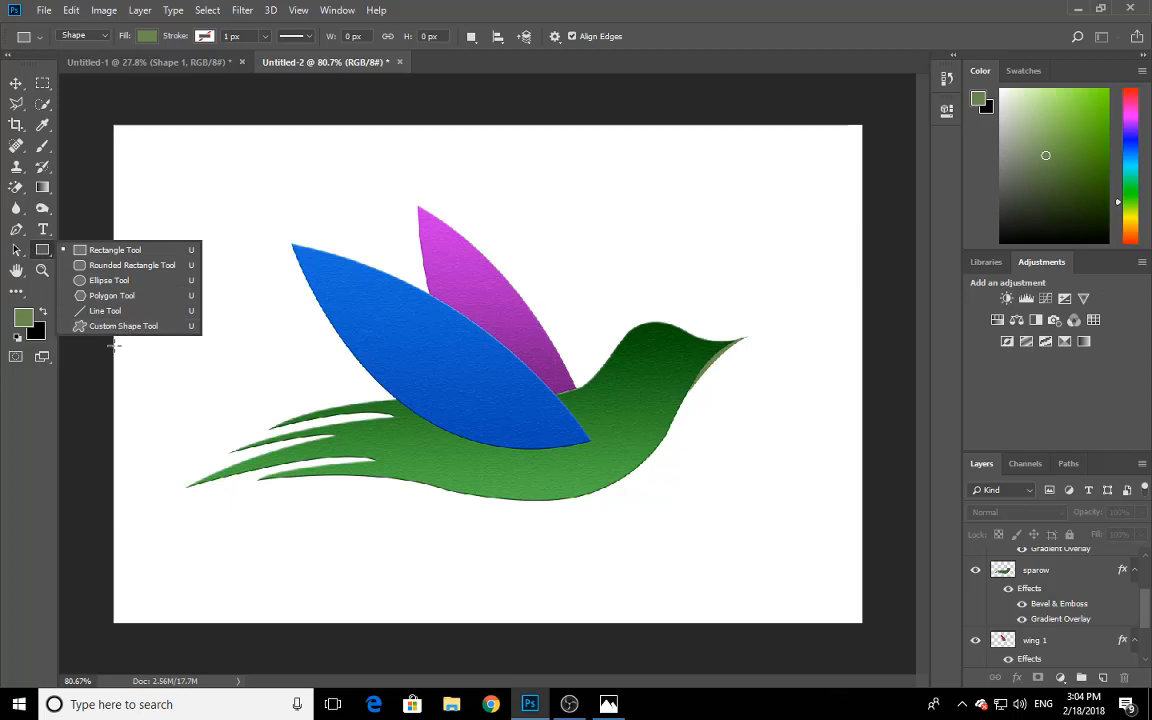
pyautogui.click(16, 227)
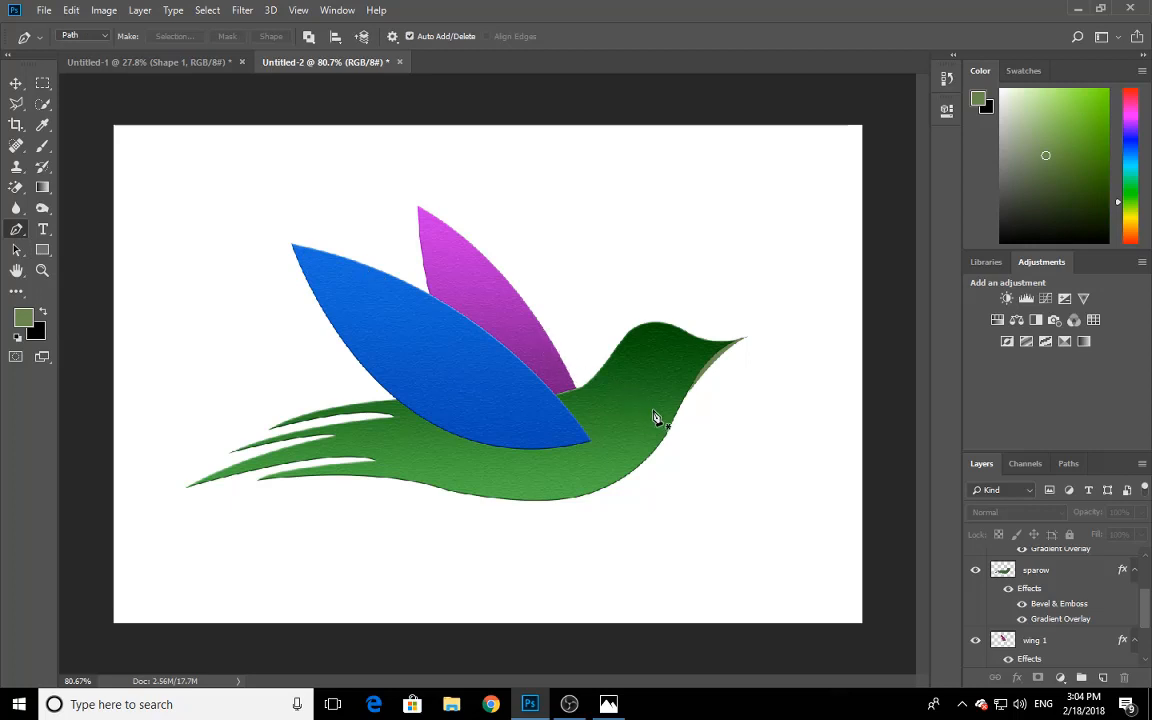